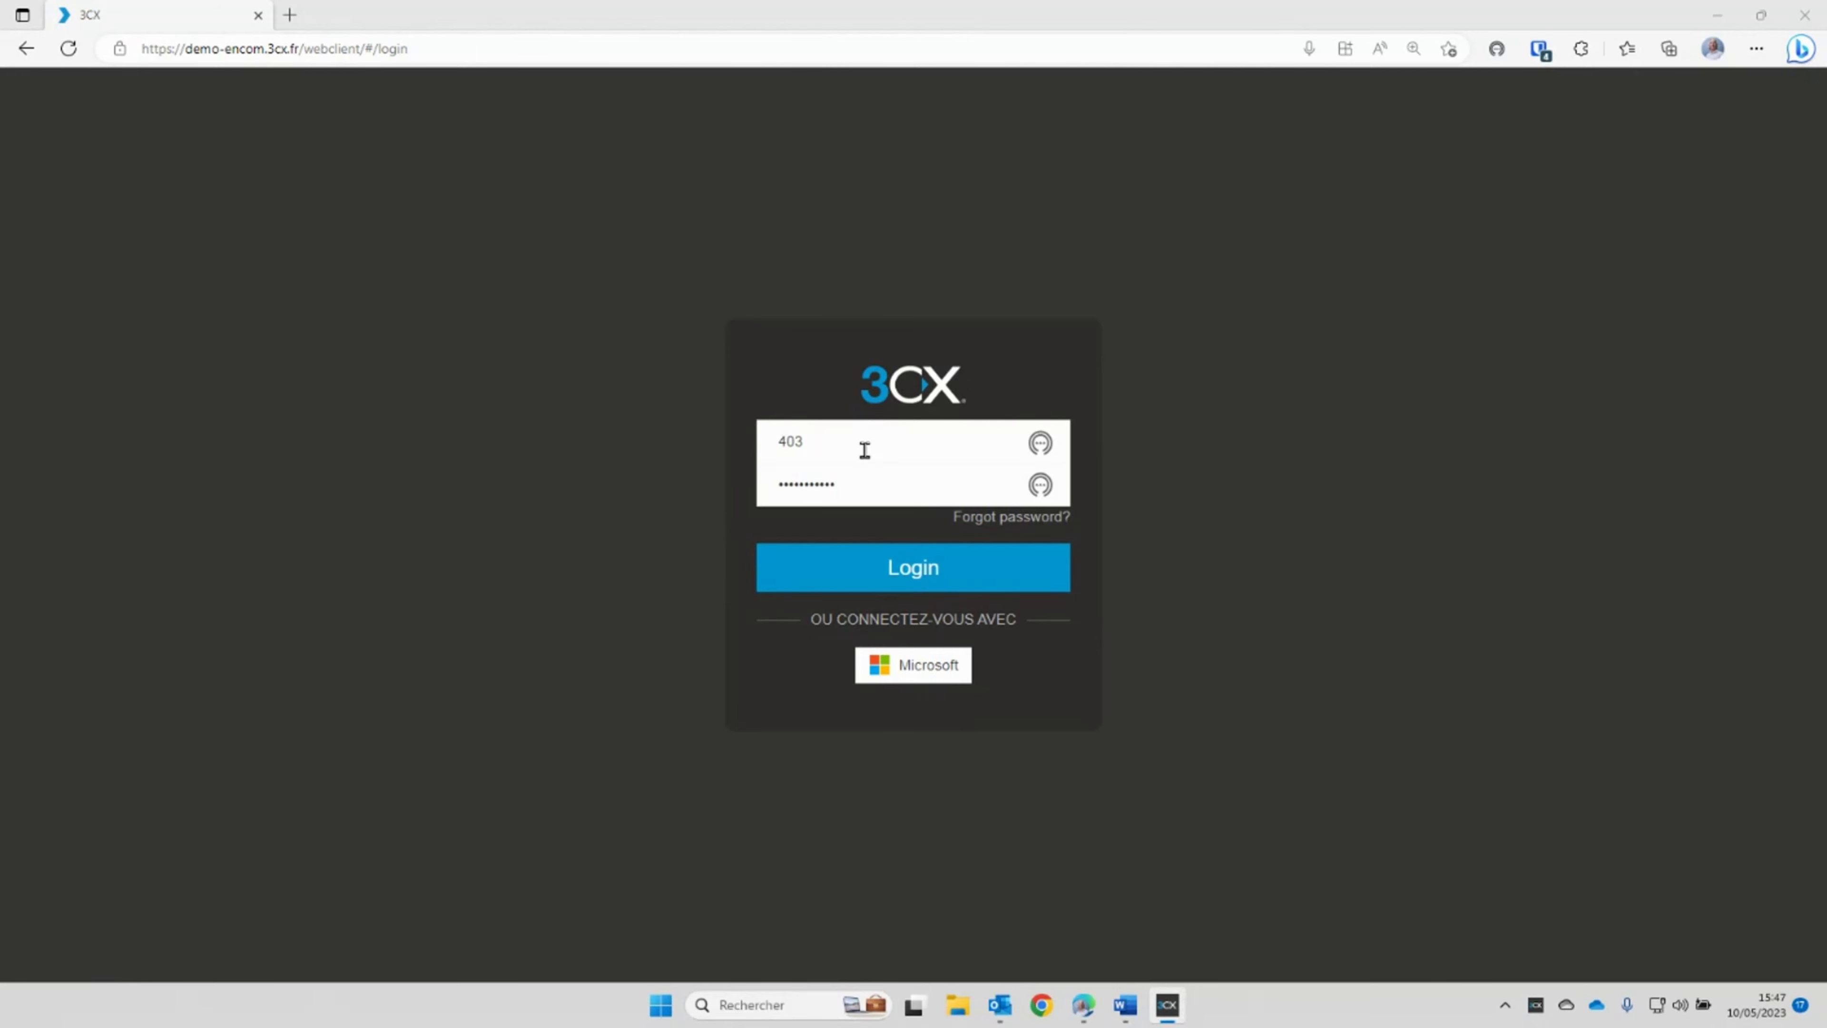
# Sign in to the web client with the prefilled extension and password and show it in full screen.
pyautogui.click(853, 483)
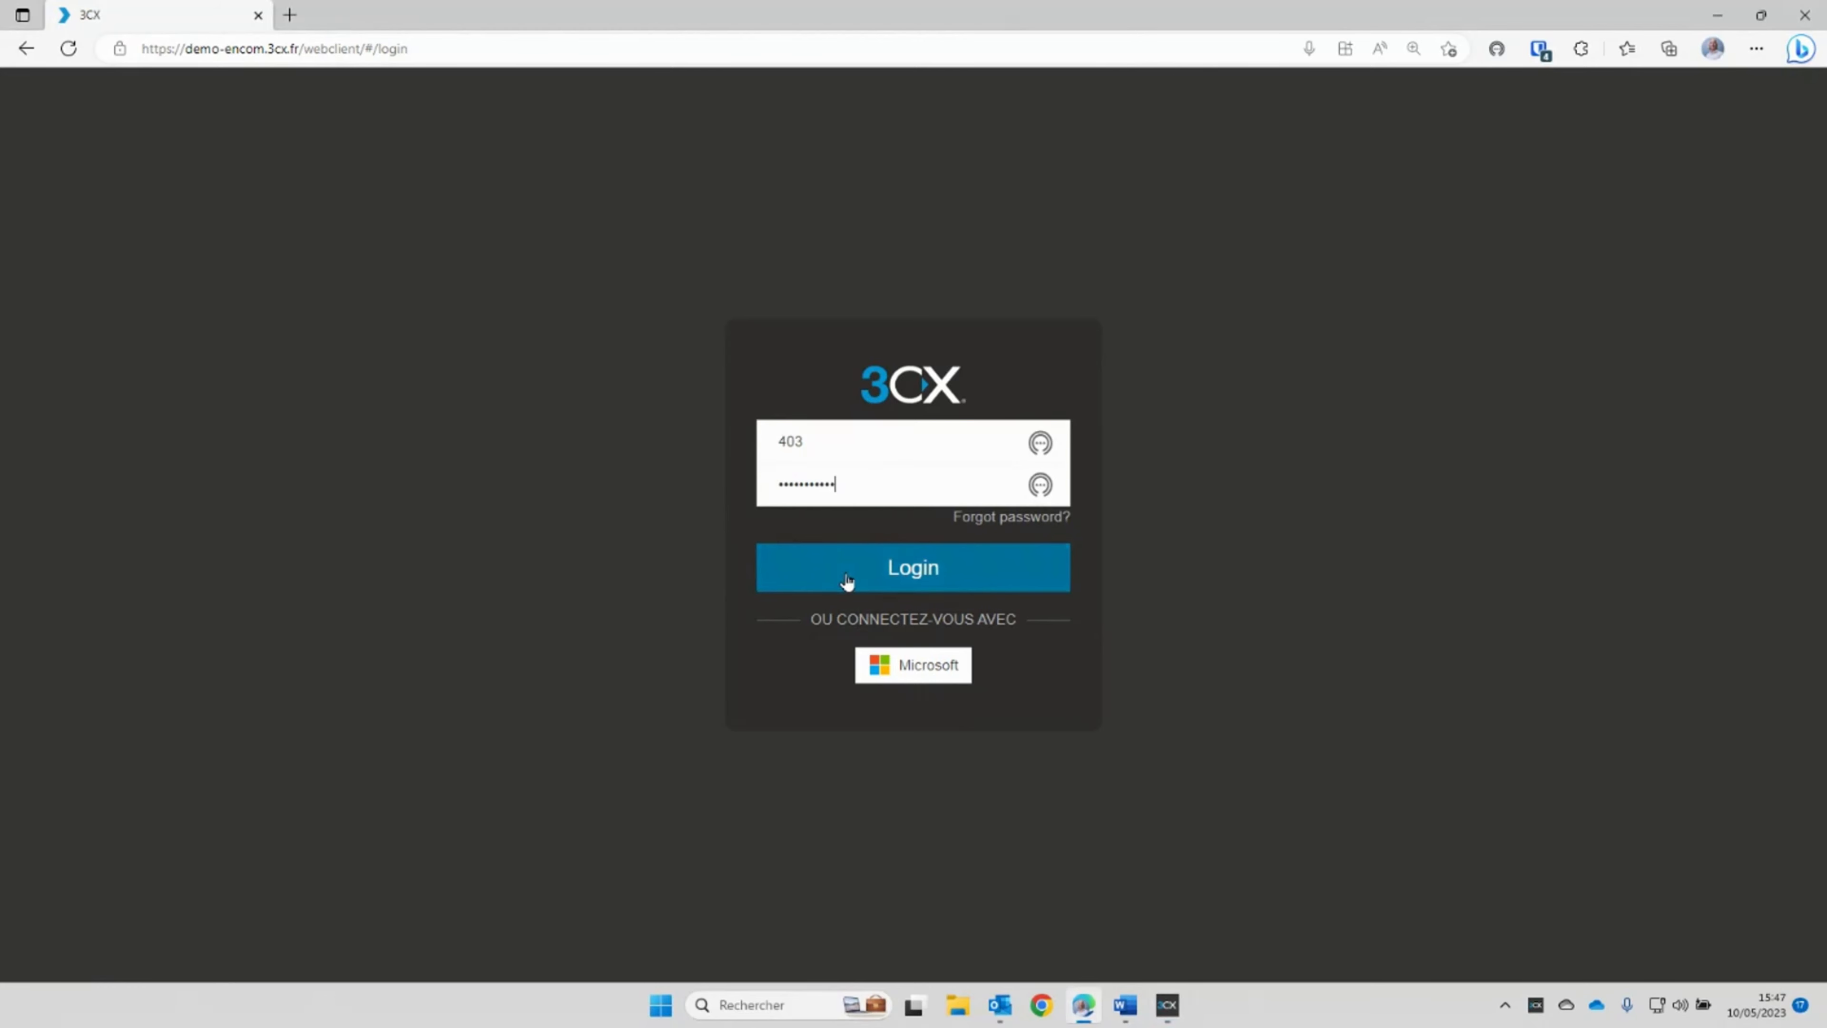
pyautogui.click(921, 566)
pyautogui.press('F11')
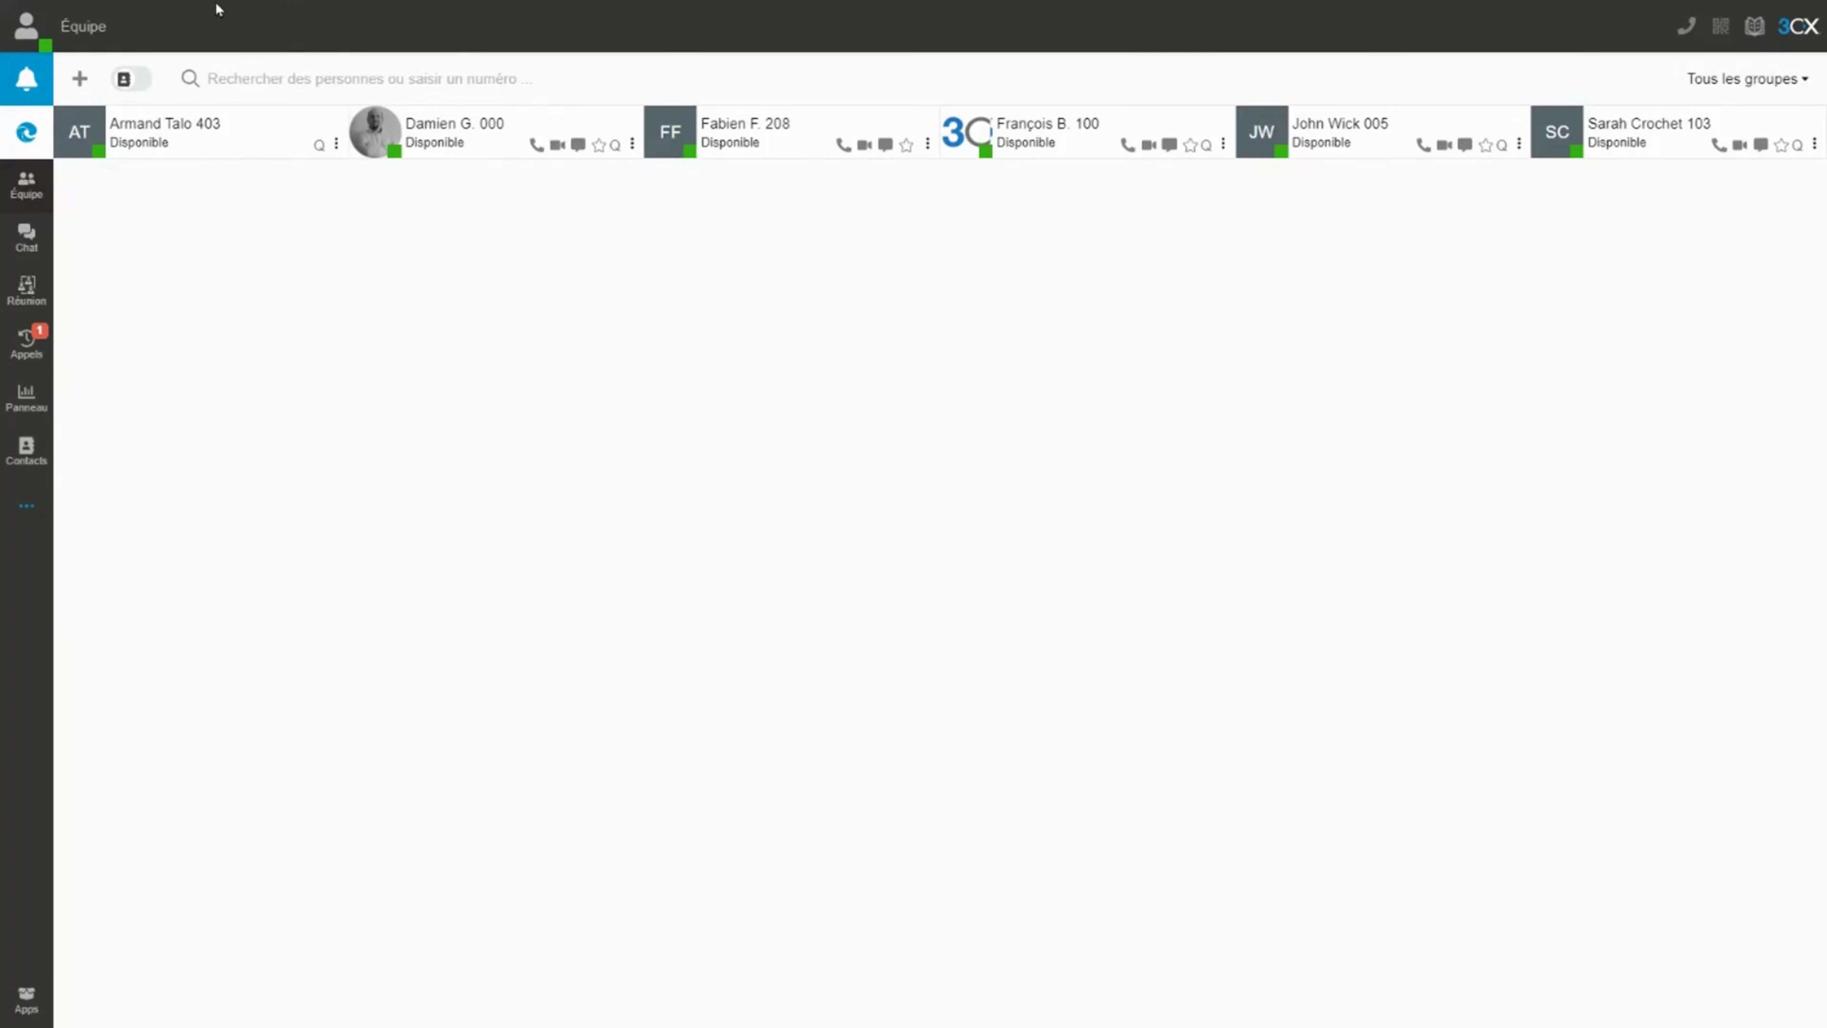
# Examine the web client's address, highlighting the server part and the webclient path.
pyautogui.moveTo(216, 9)
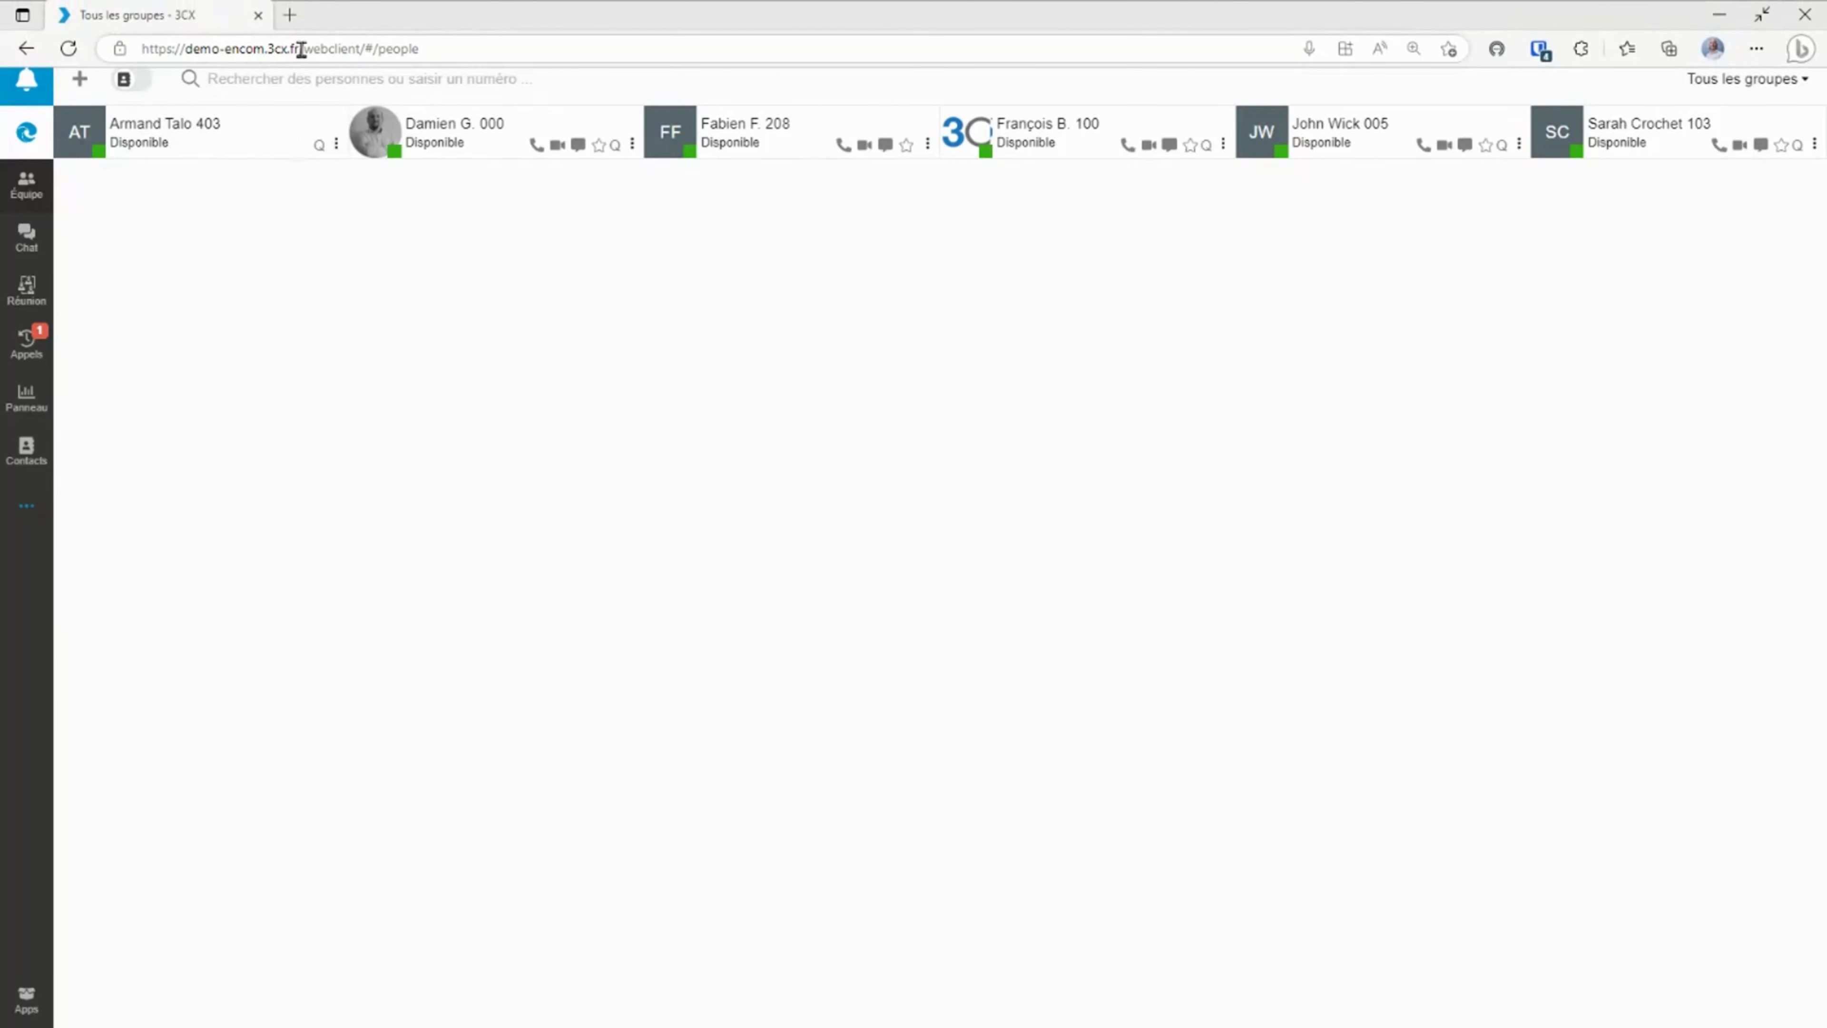
pyautogui.moveTo(301, 48); pyautogui.dragTo(126, 47)
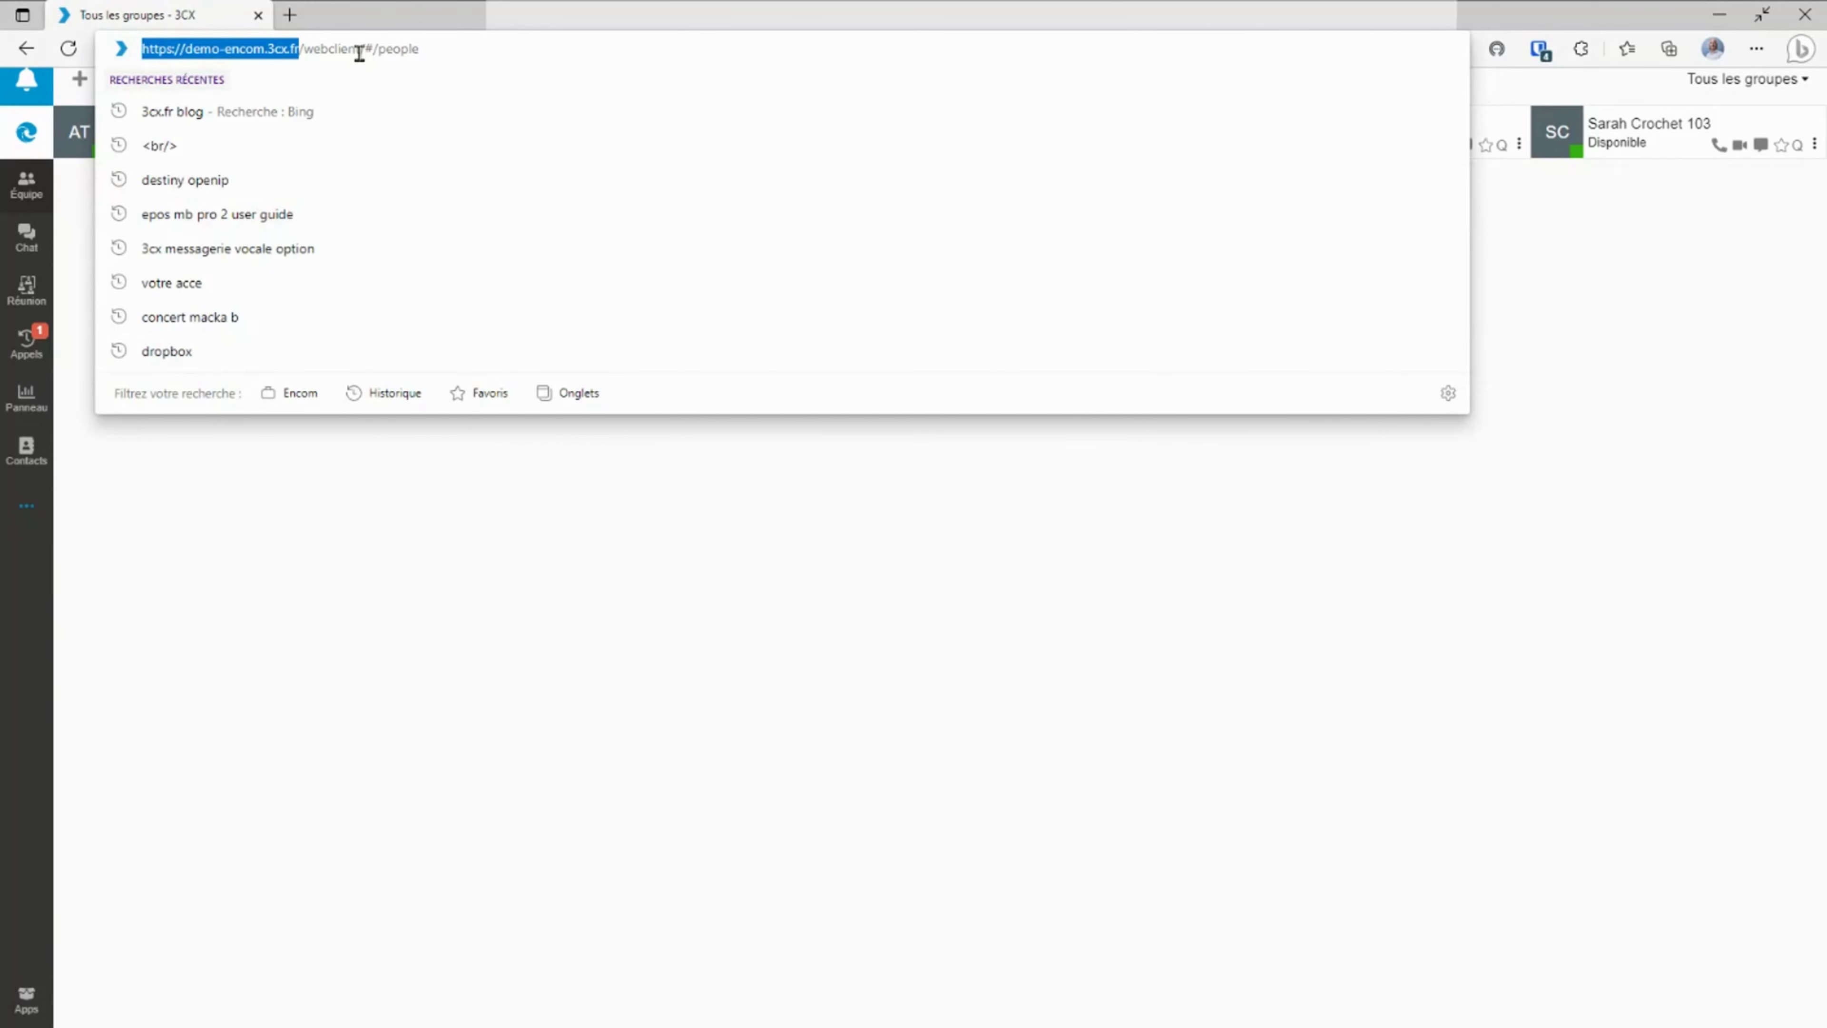
pyautogui.moveTo(365, 48); pyautogui.dragTo(138, 49)
pyautogui.click(423, 635)
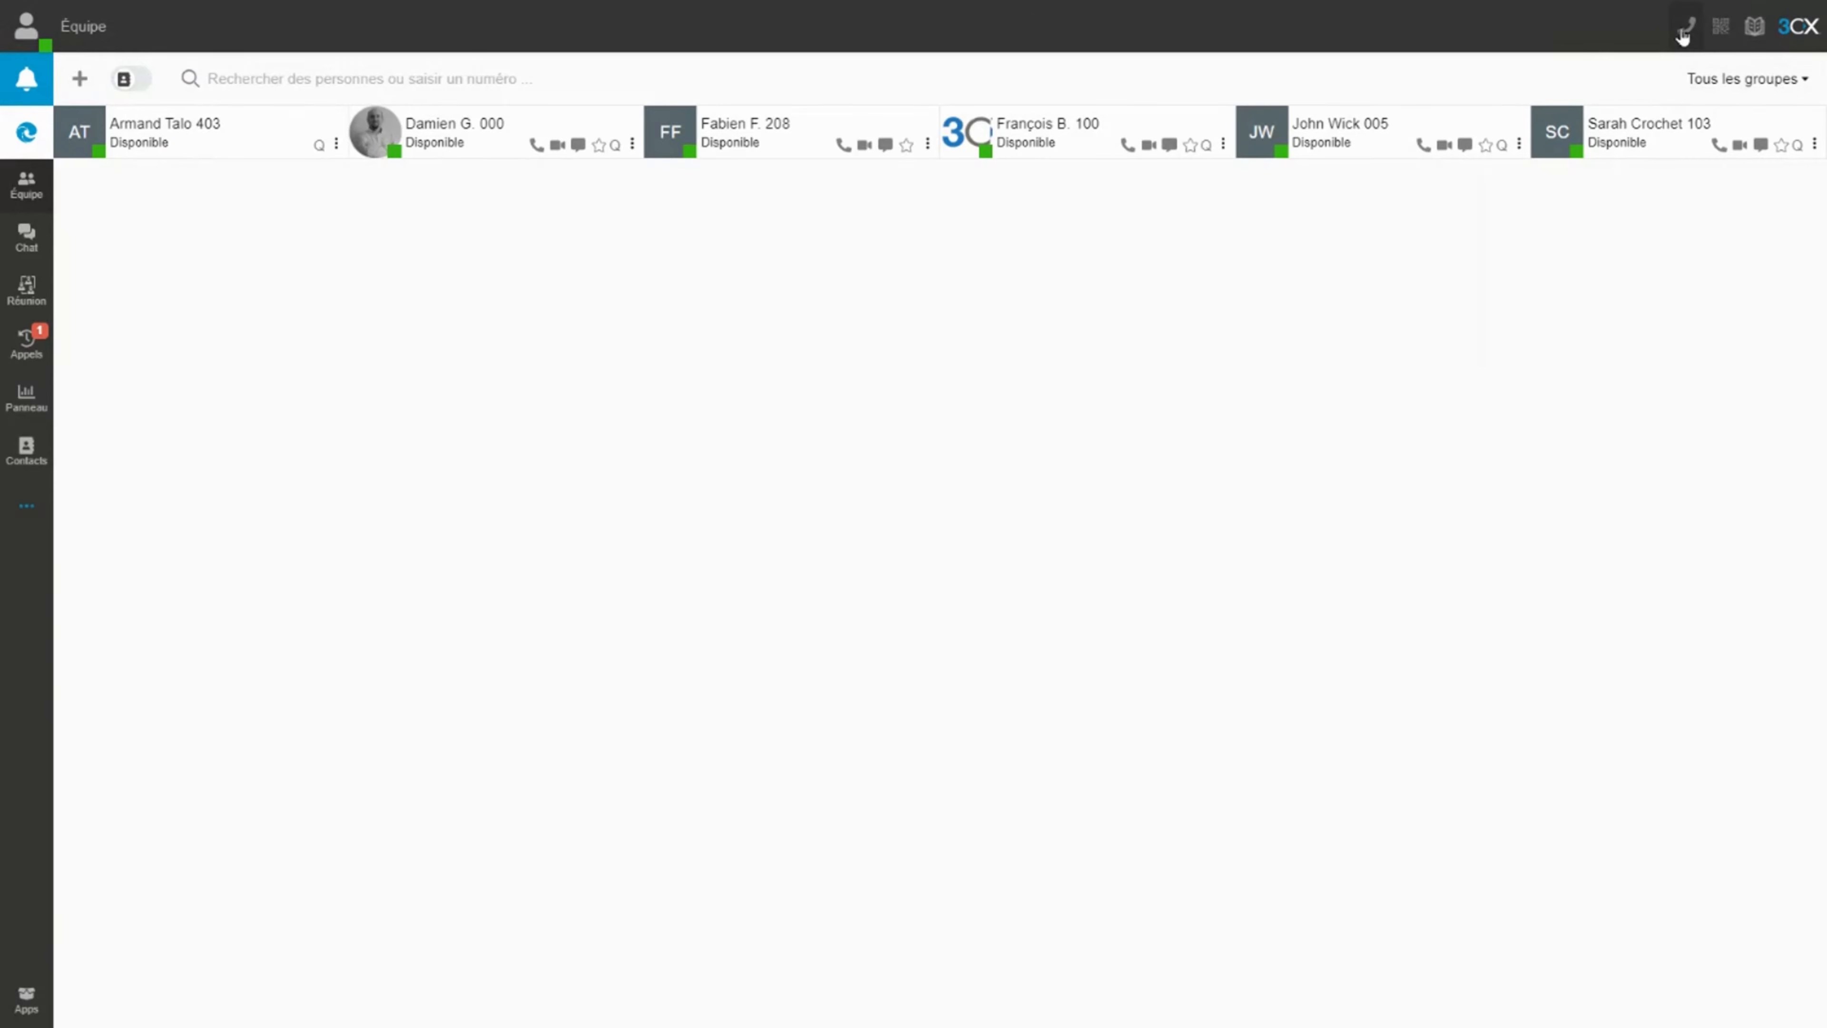
# Show and hide the phone dialer to view its keypad and speed-dial keys.
pyautogui.click(1683, 30)
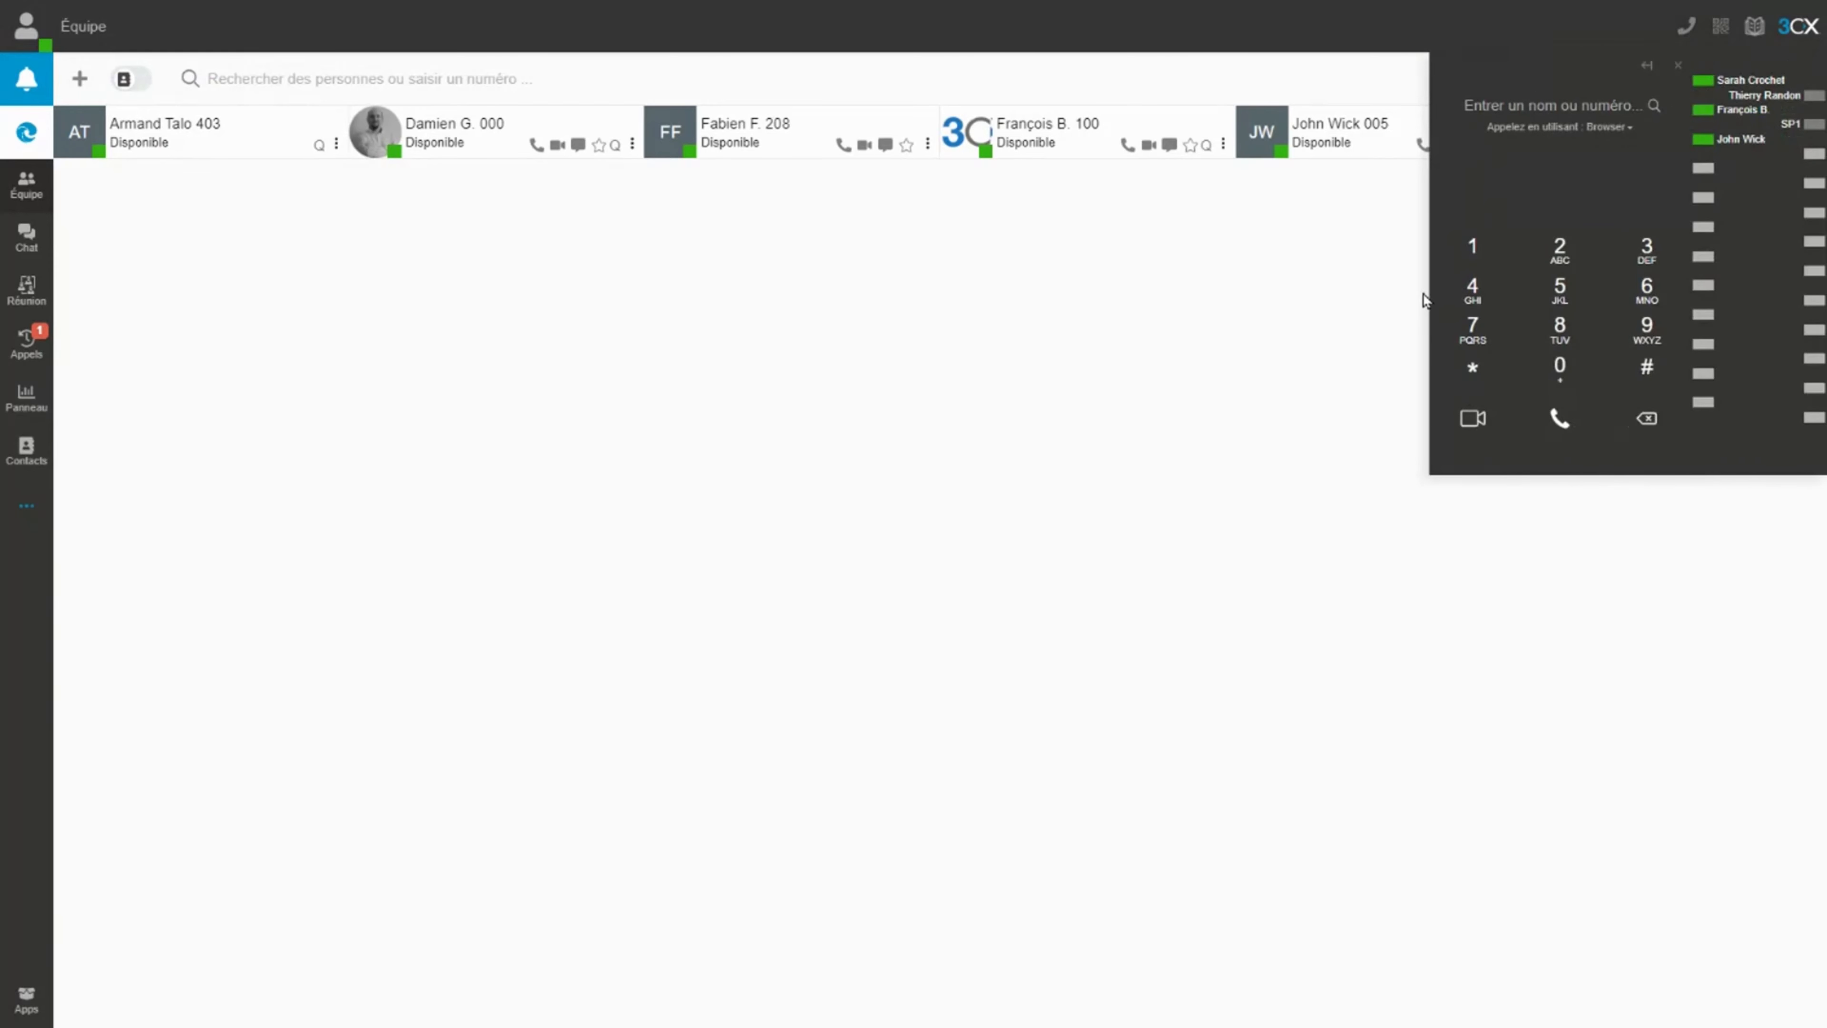
pyautogui.click(1687, 30)
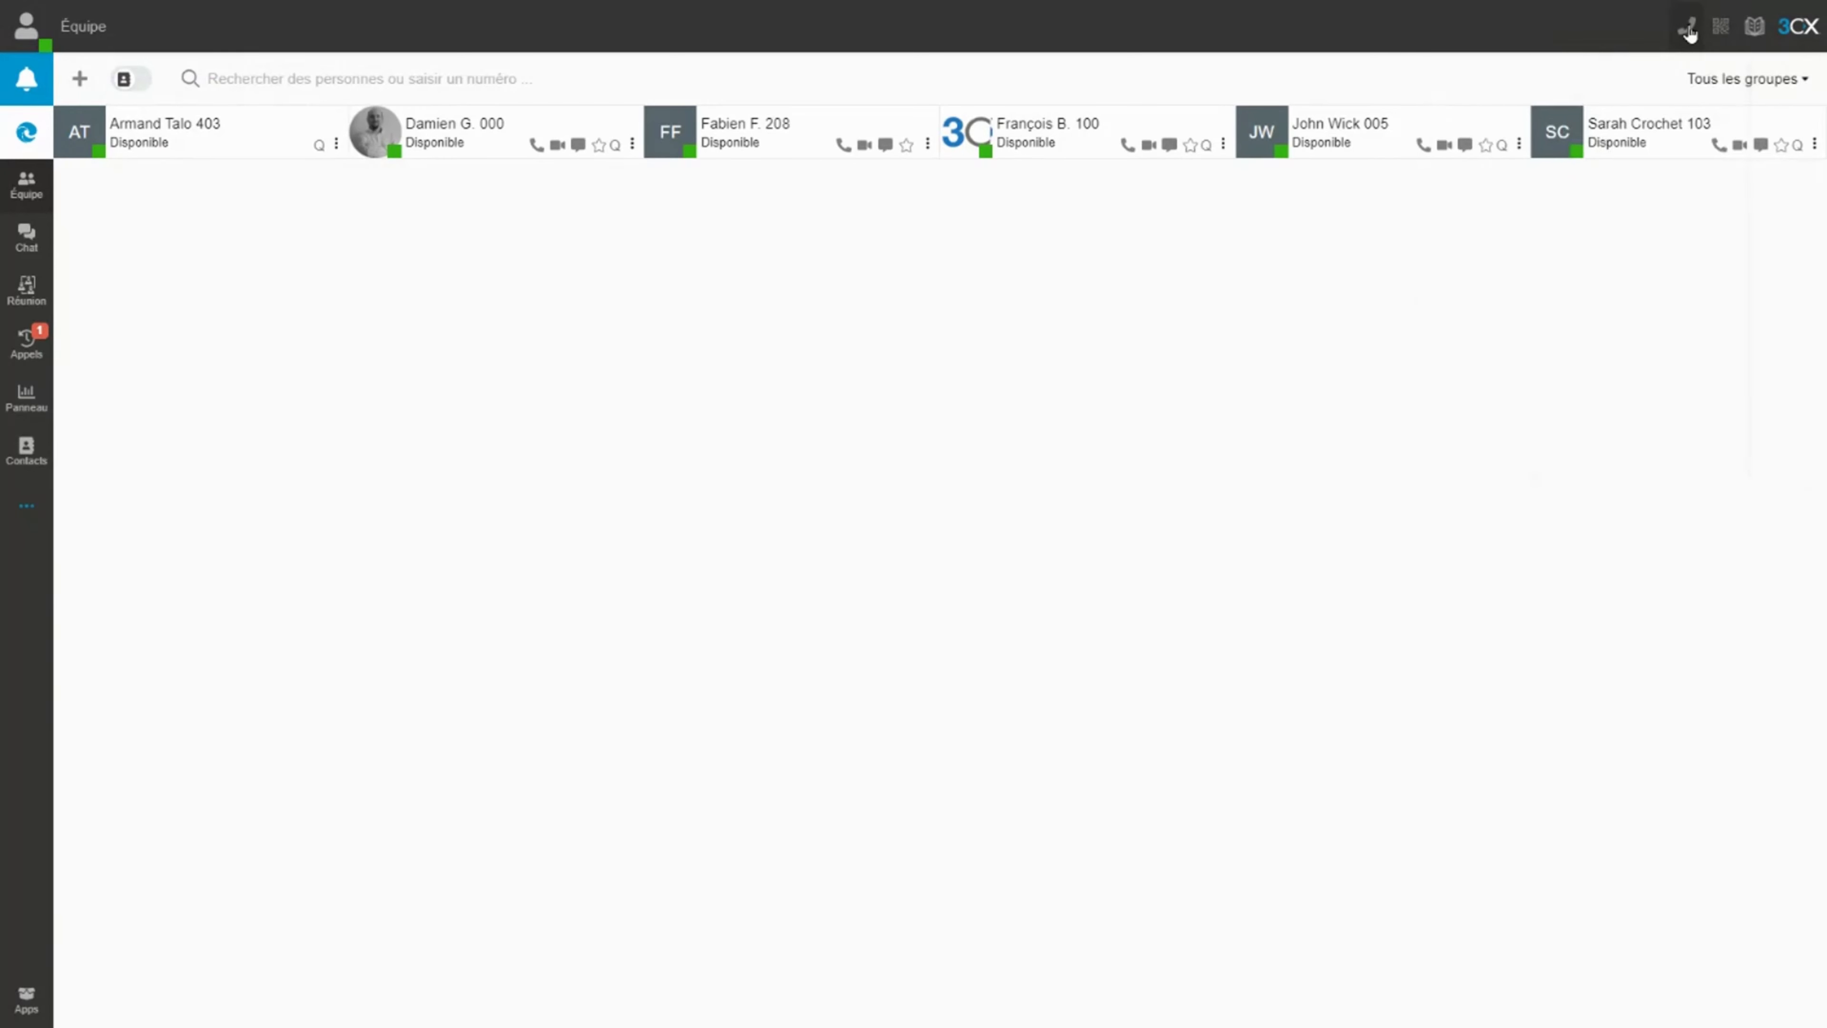
pyautogui.click(1687, 31)
pyautogui.click(1687, 31)
# View the additional voicemail and settings entries, and look through the profile's status options.
pyautogui.click(27, 515)
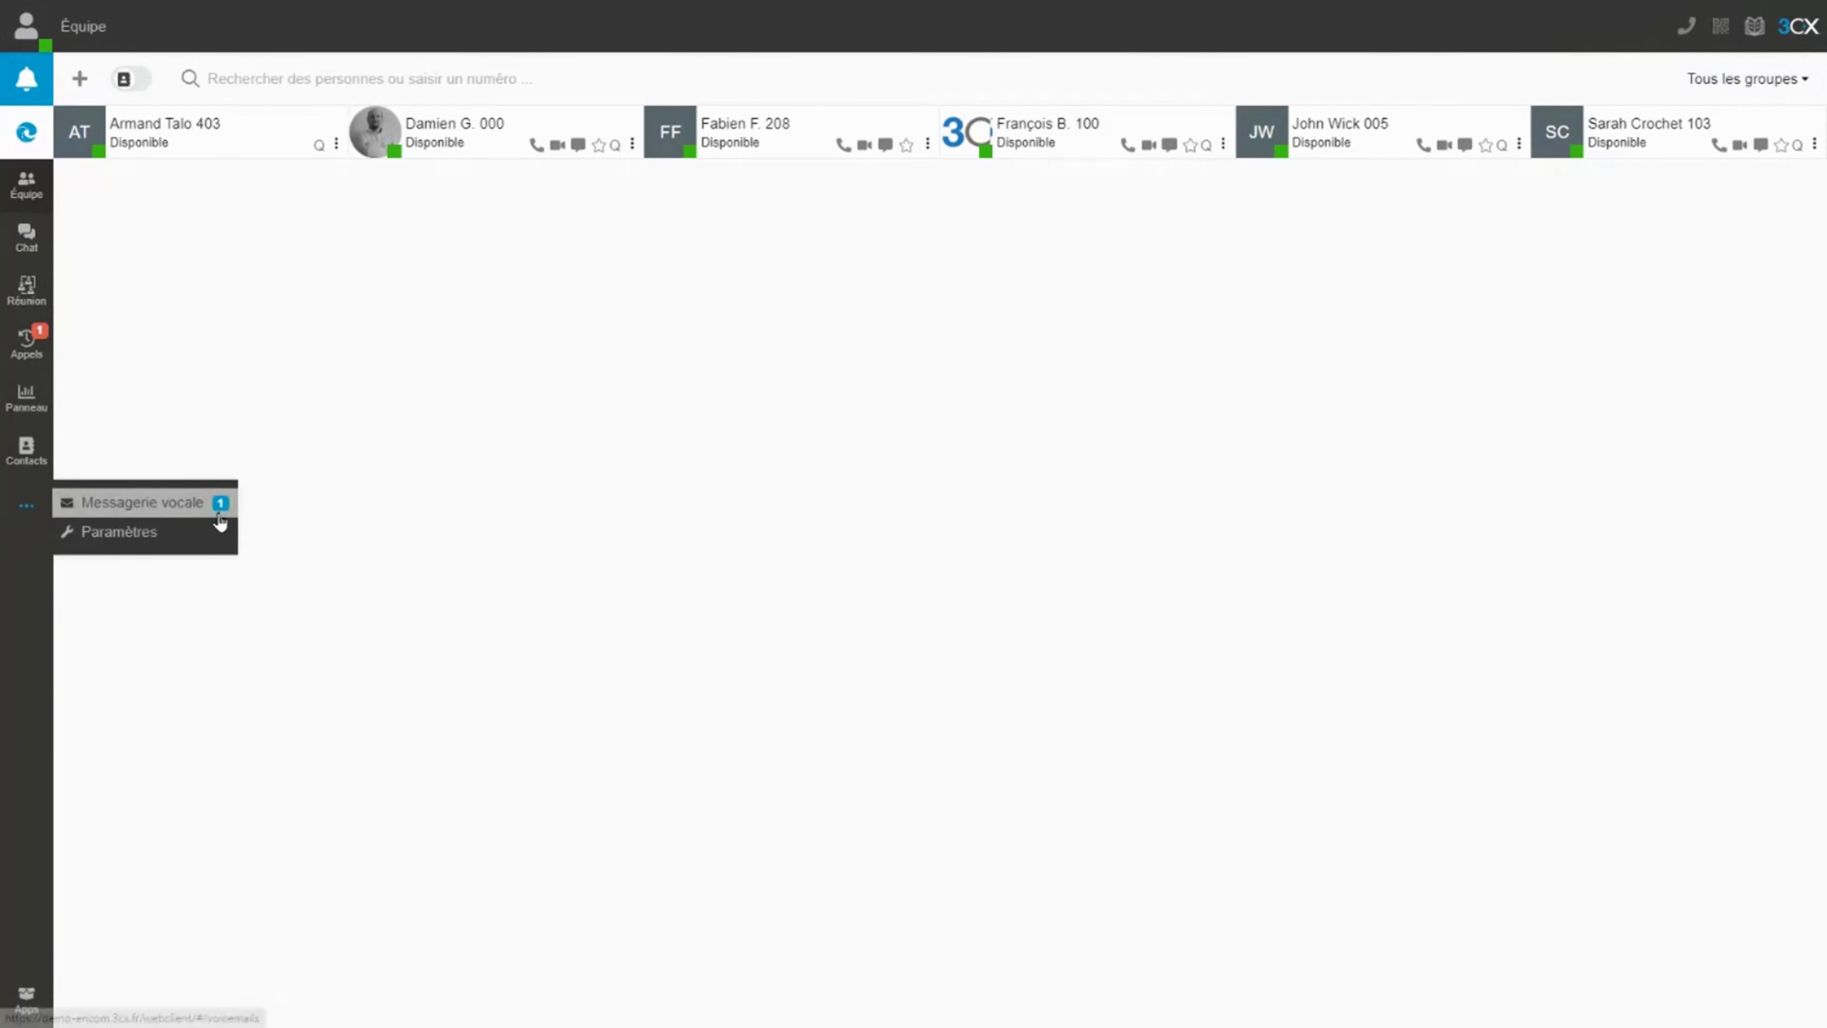
pyautogui.click(105, 541)
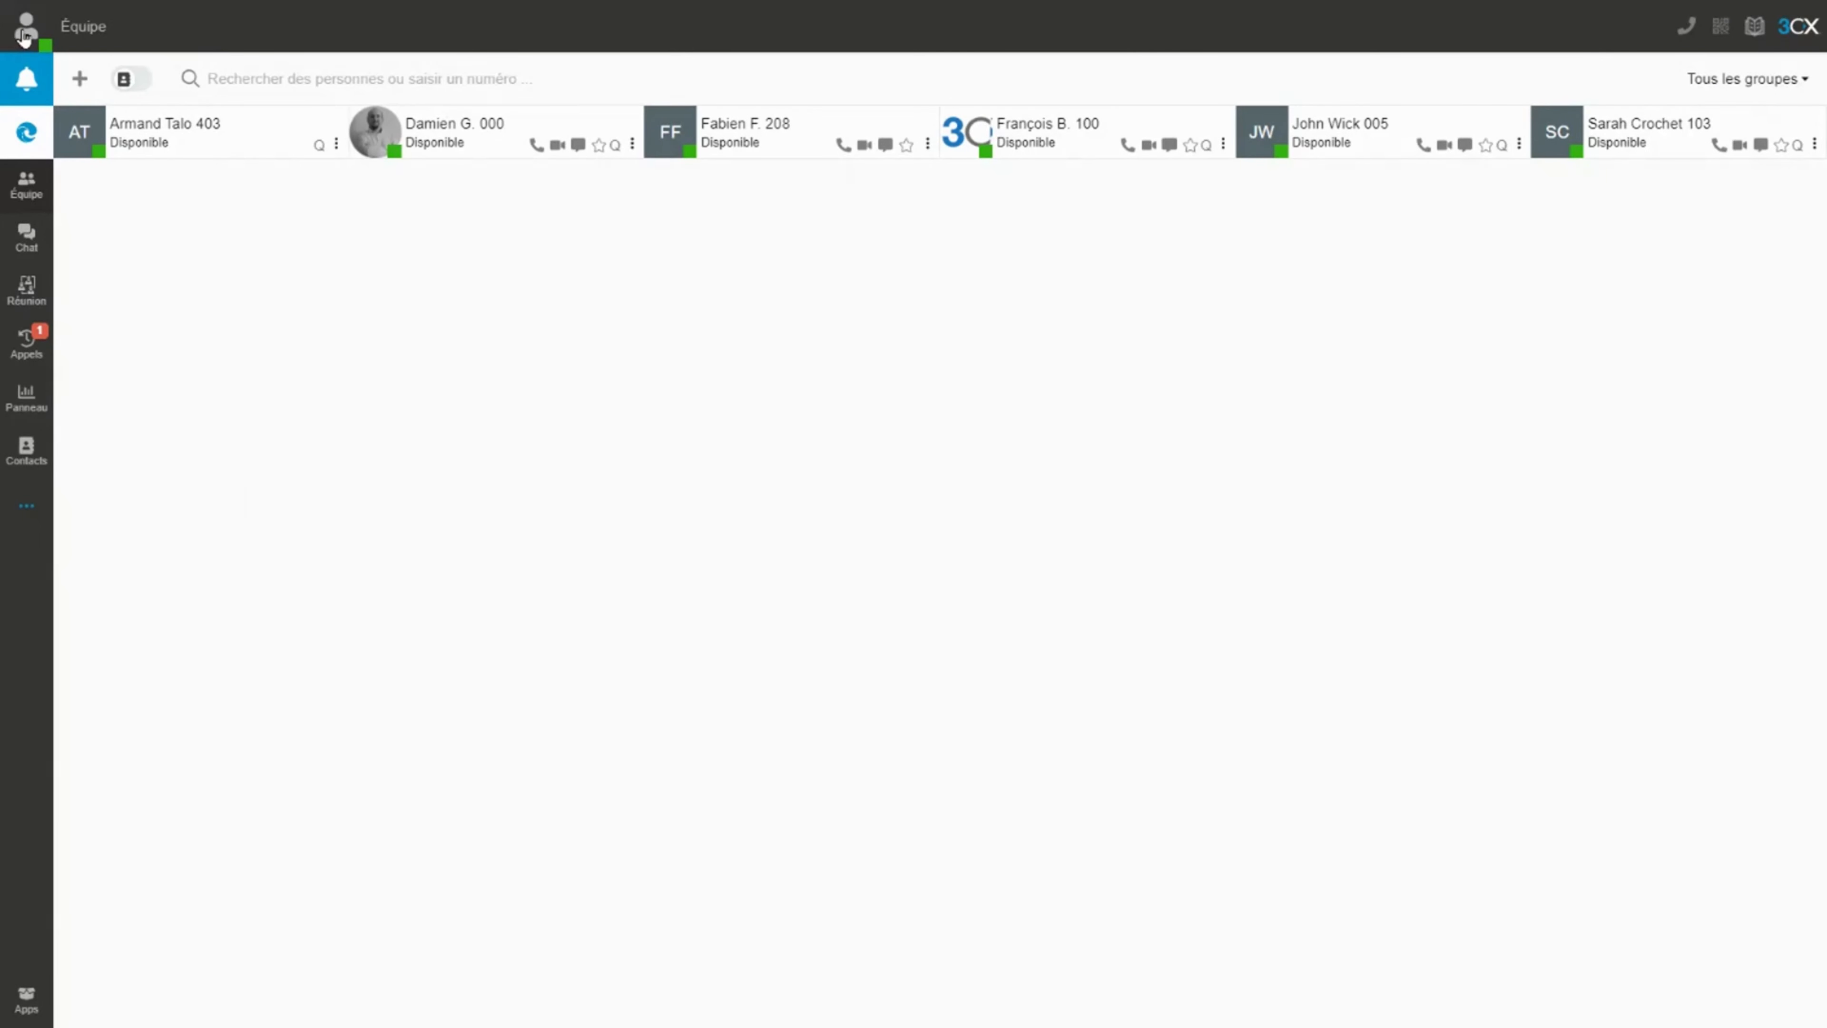
pyautogui.click(28, 38)
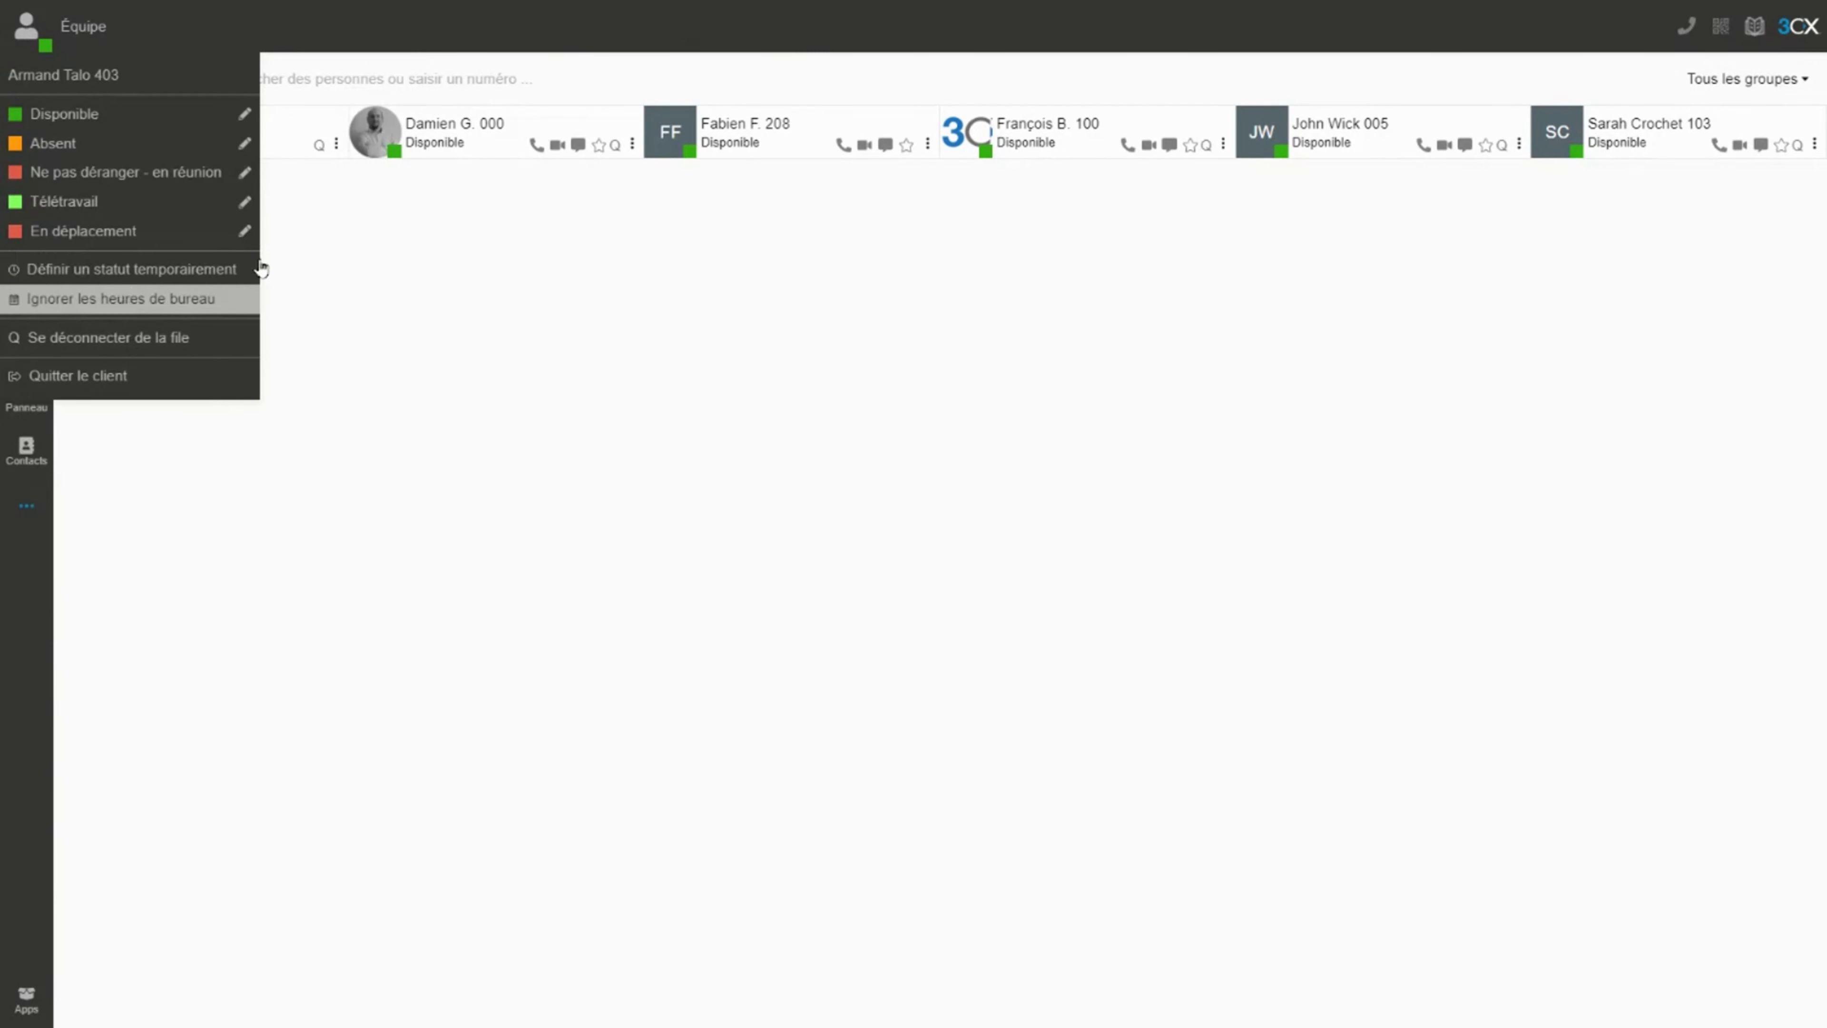
pyautogui.moveTo(152, 8)
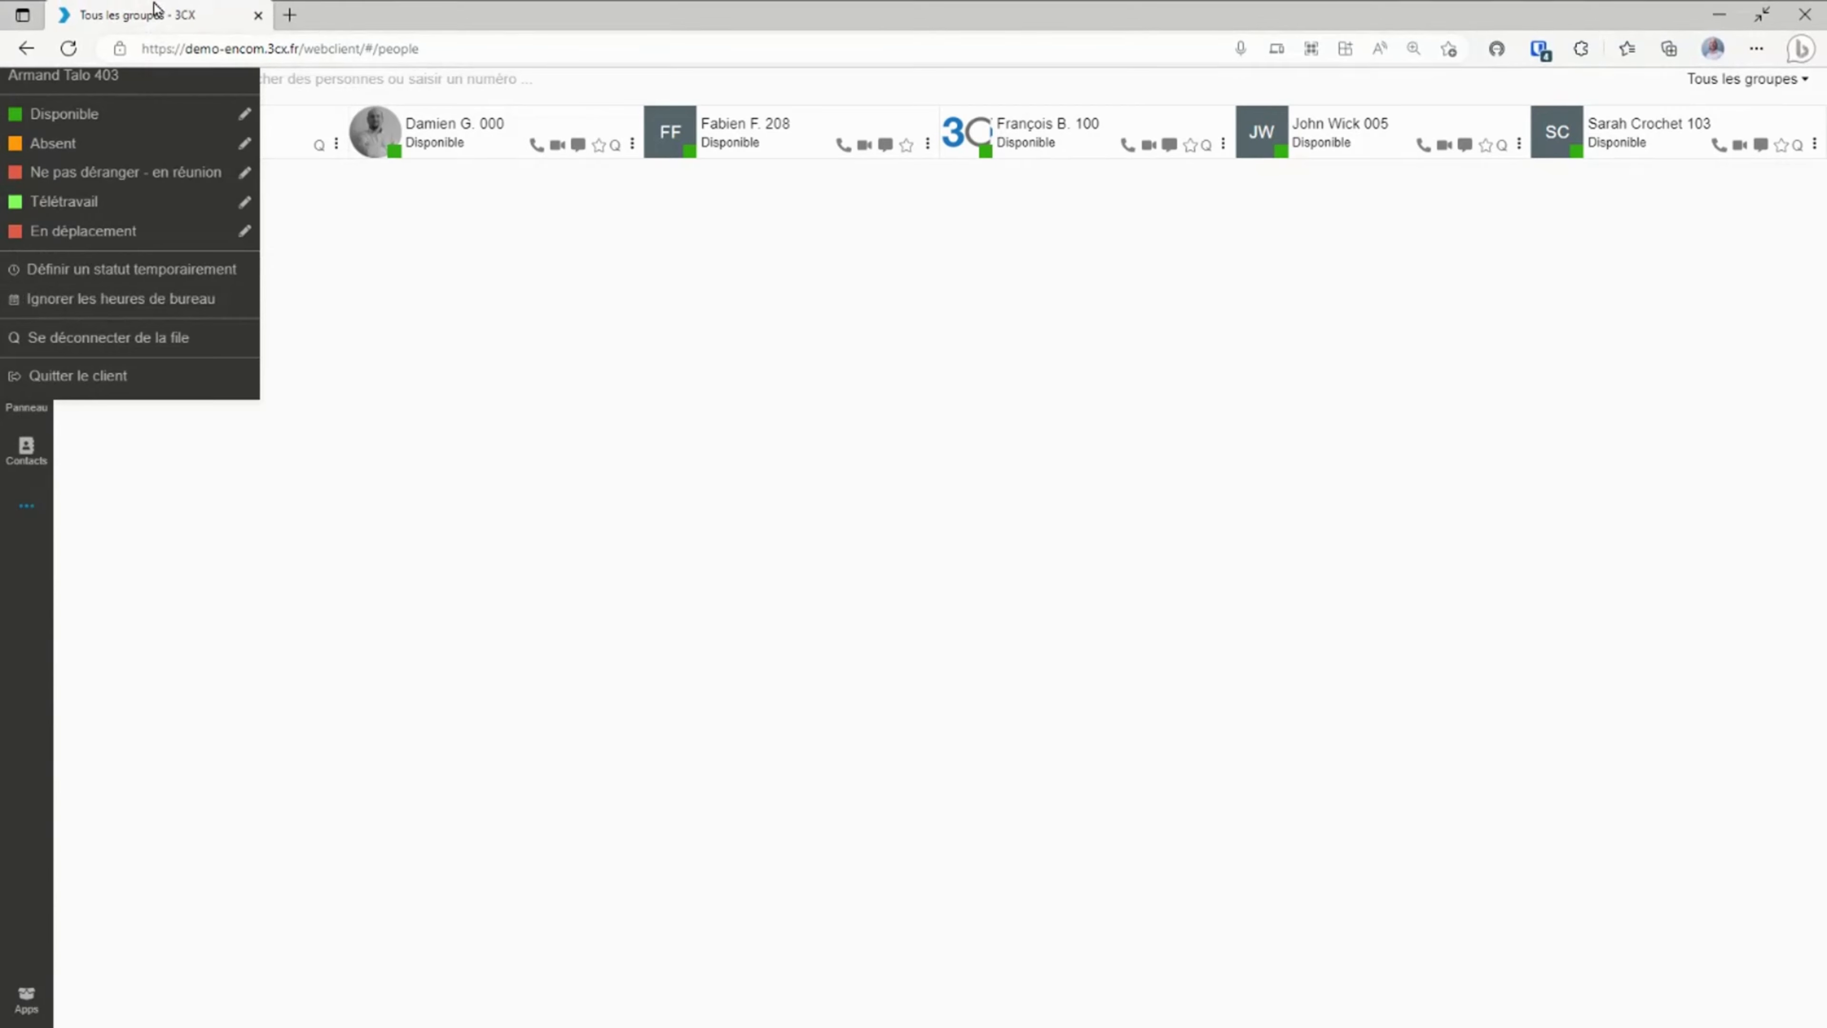
pyautogui.click(503, 279)
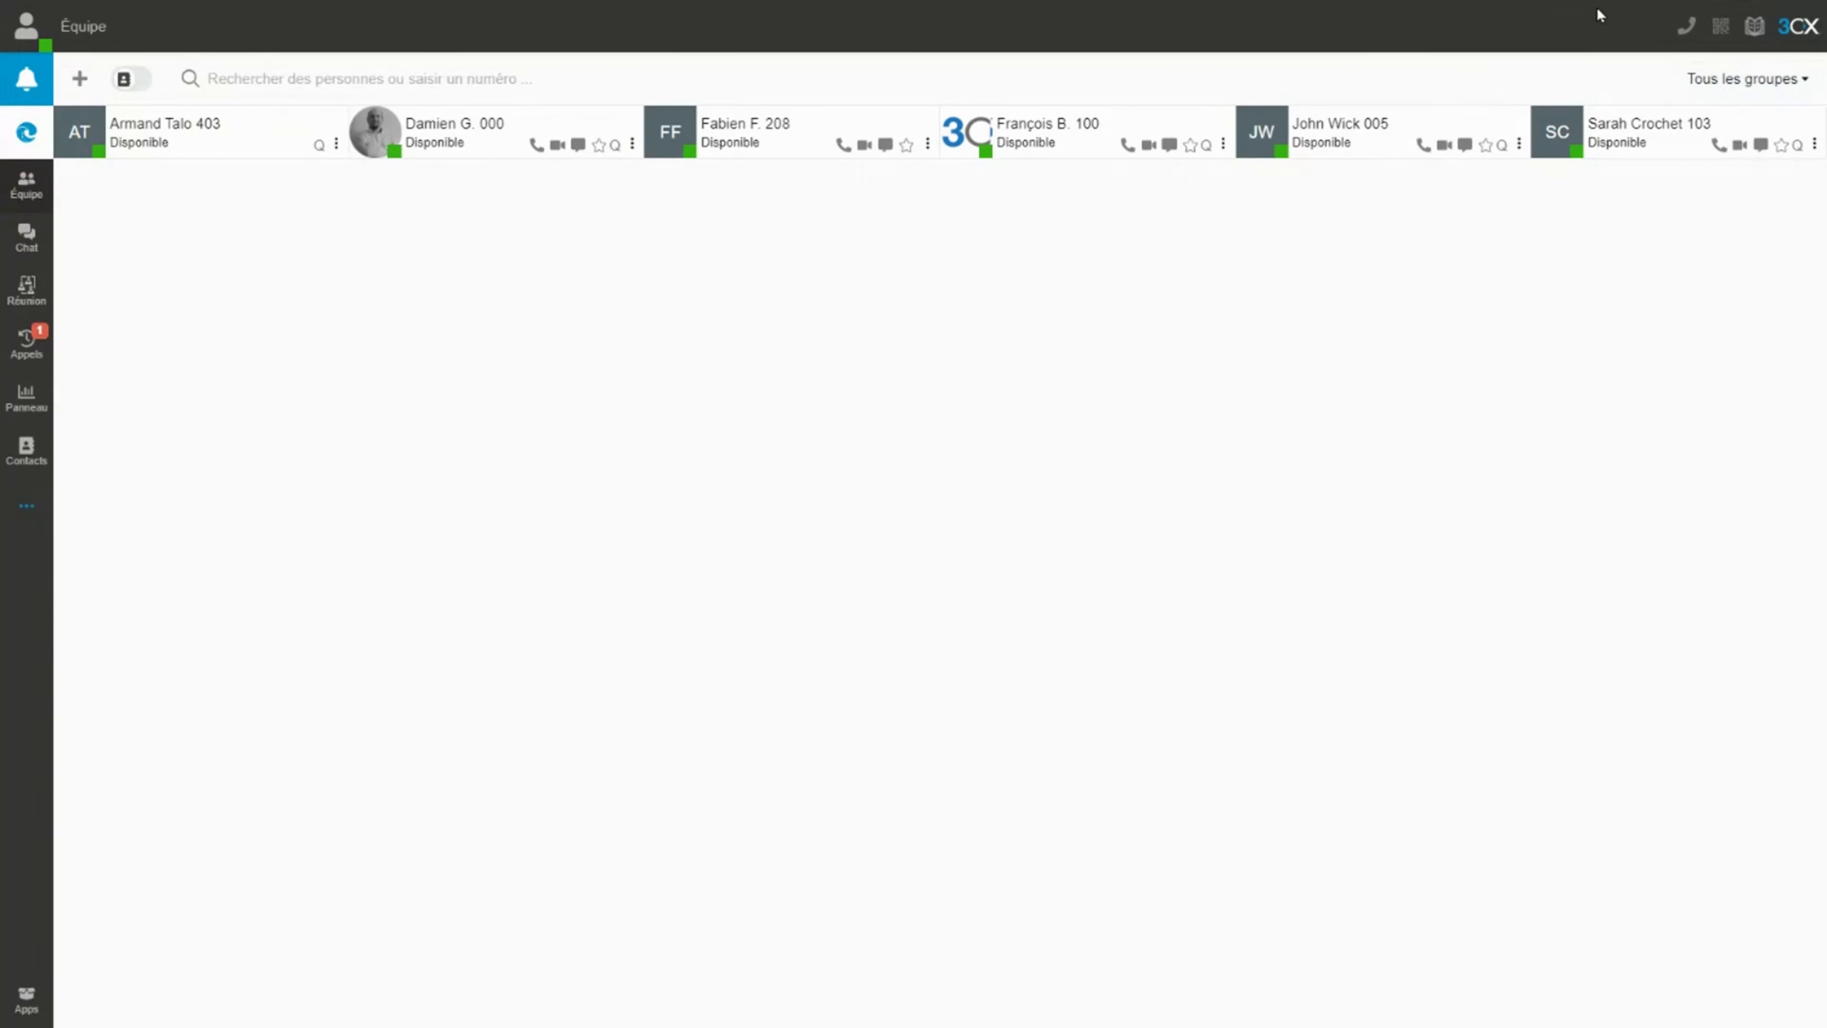
# View the dialer briefly and the QR code for installing the 3CX mobile app, closing both.
pyautogui.click(1687, 29)
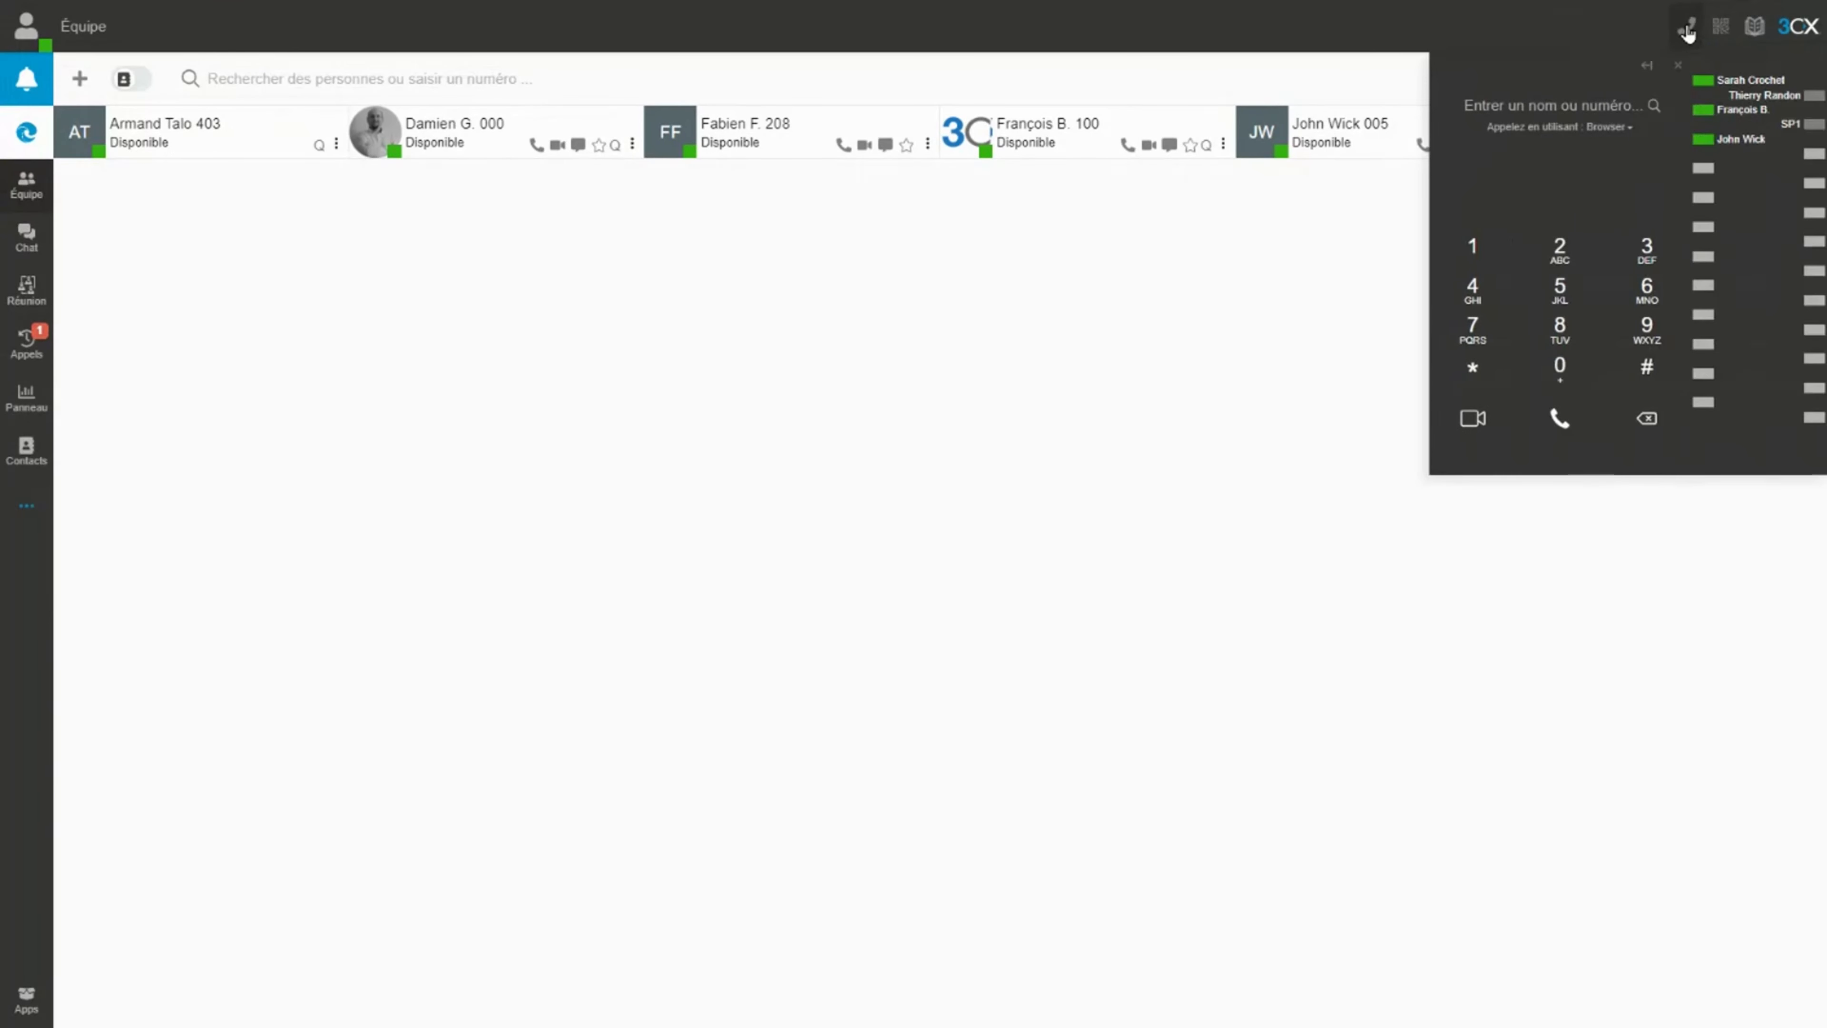
pyautogui.click(1689, 33)
pyautogui.click(1722, 29)
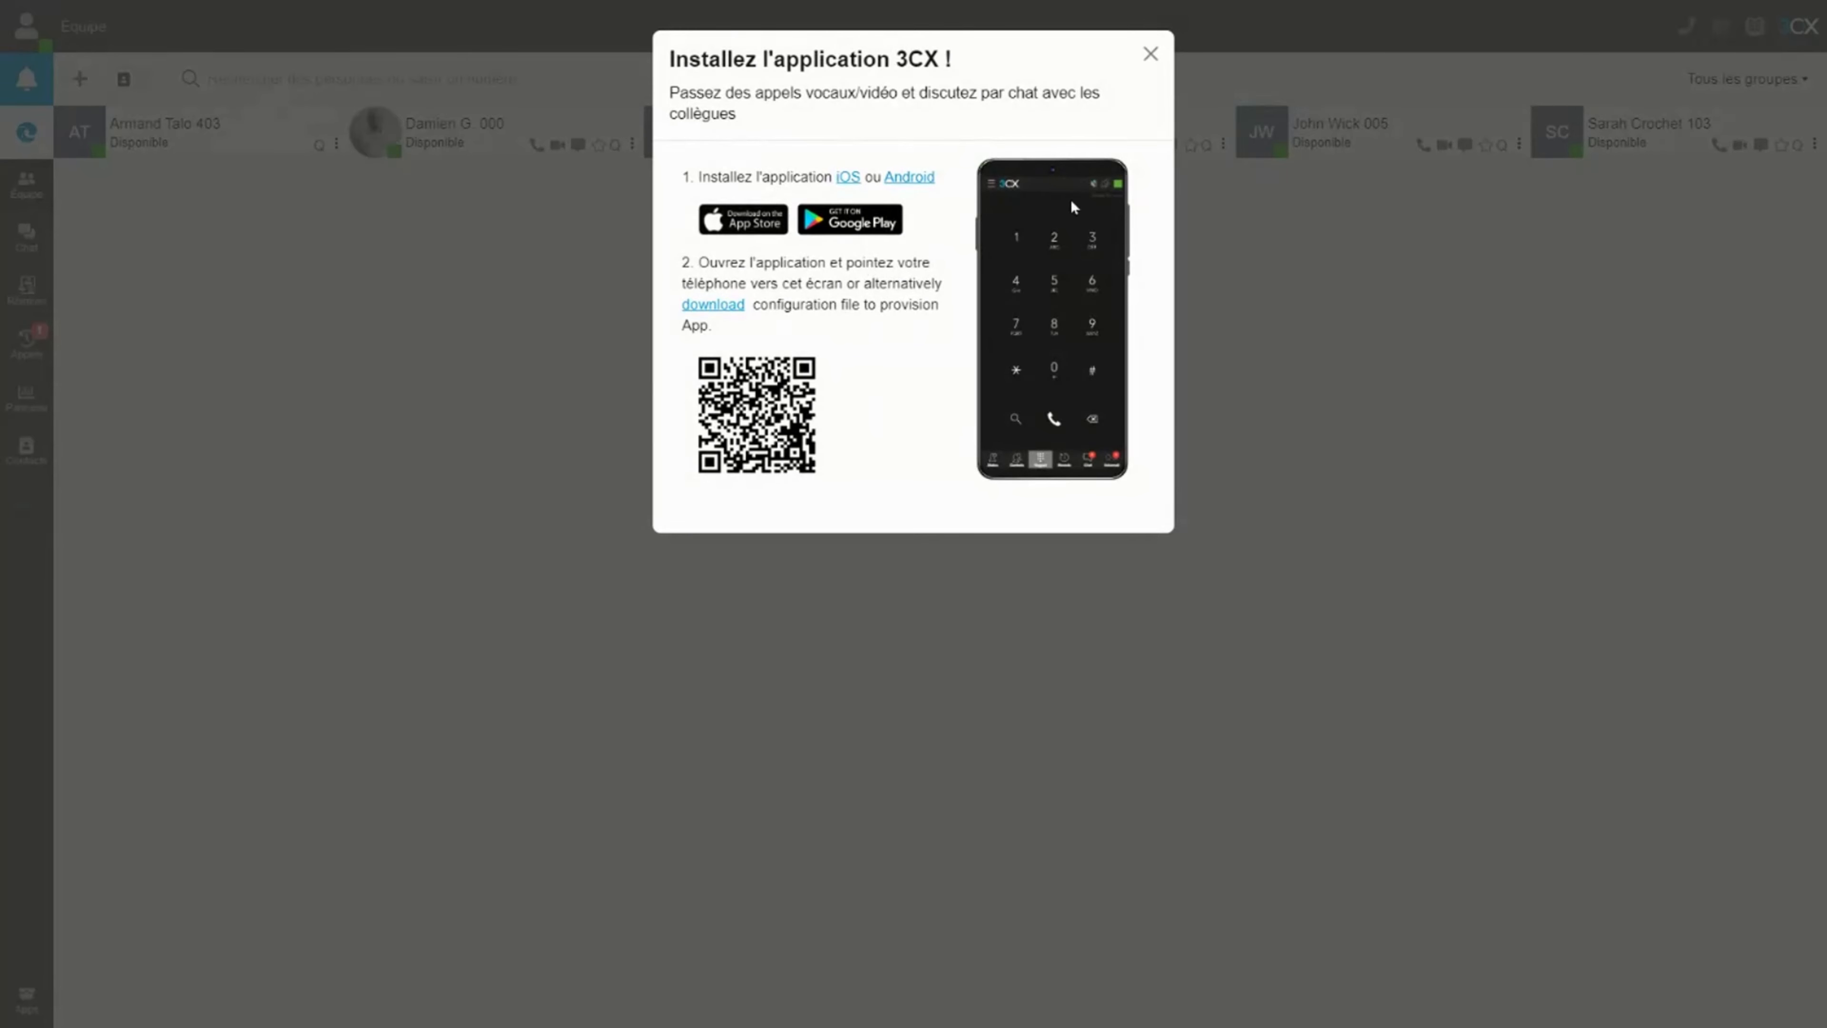
pyautogui.click(1152, 54)
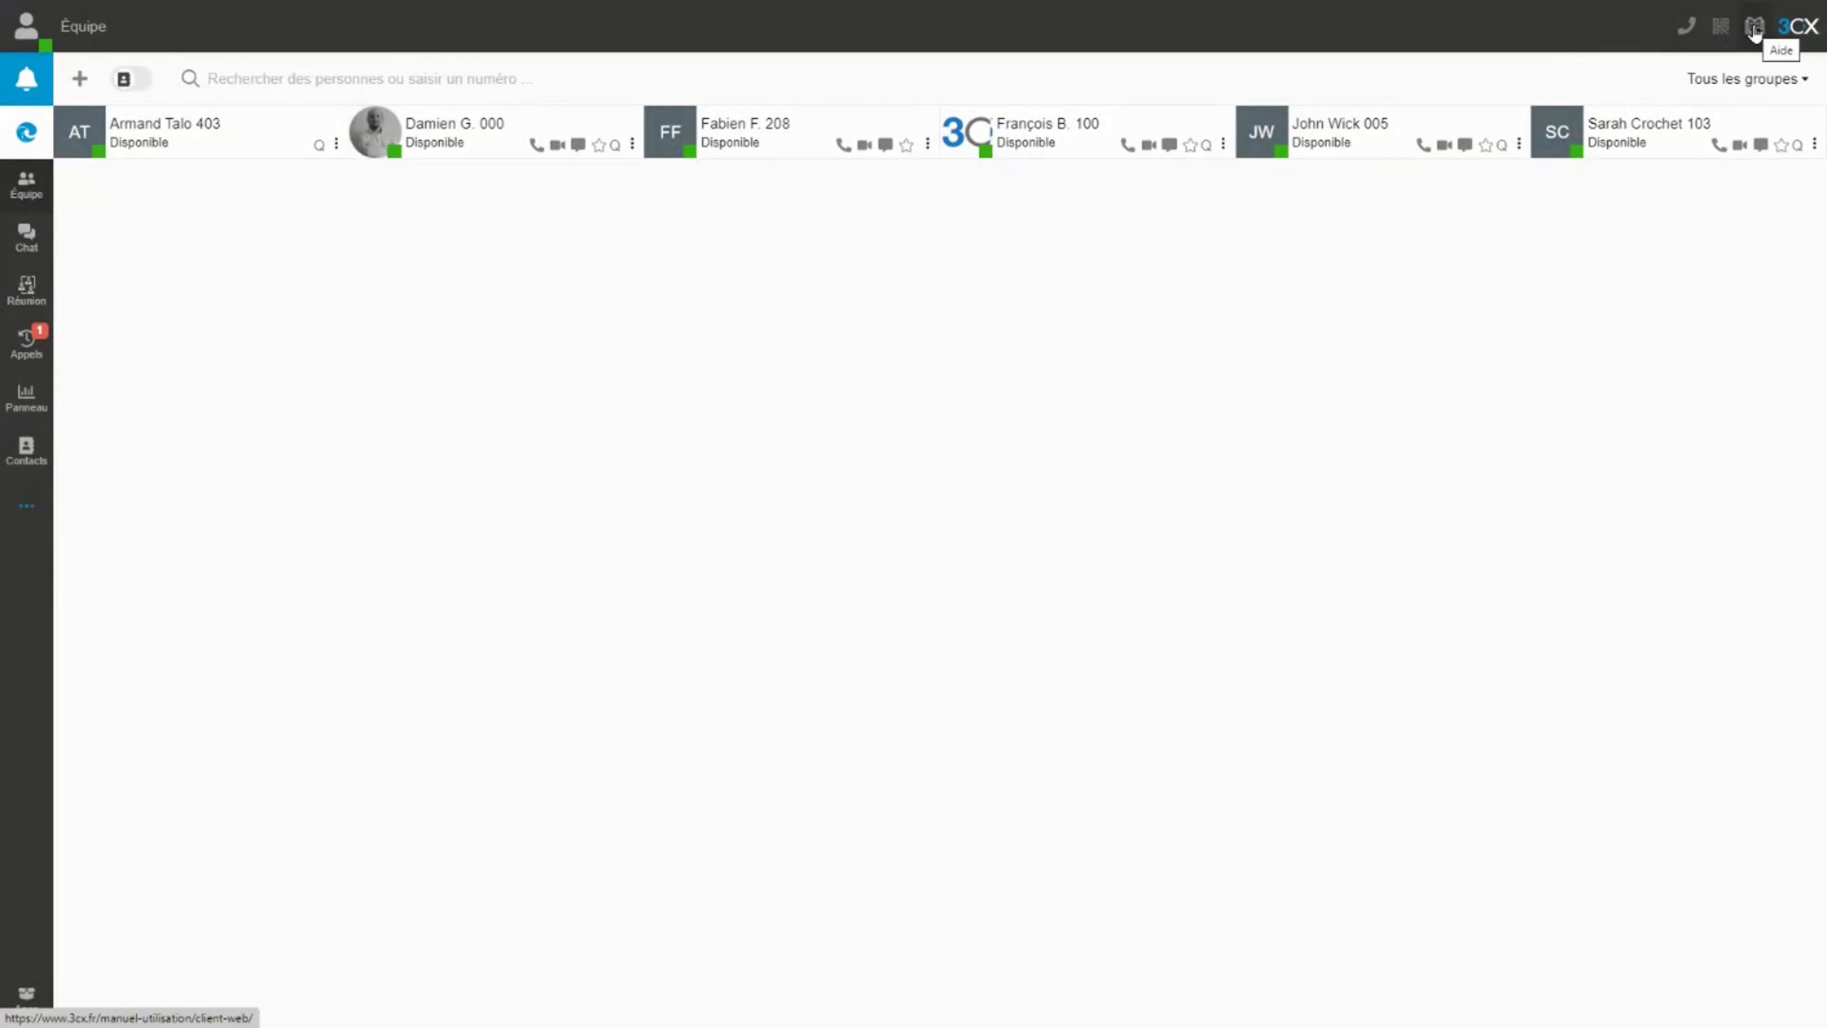
# Open the online user manual for the web client and return to the team page.
pyautogui.click(1754, 27)
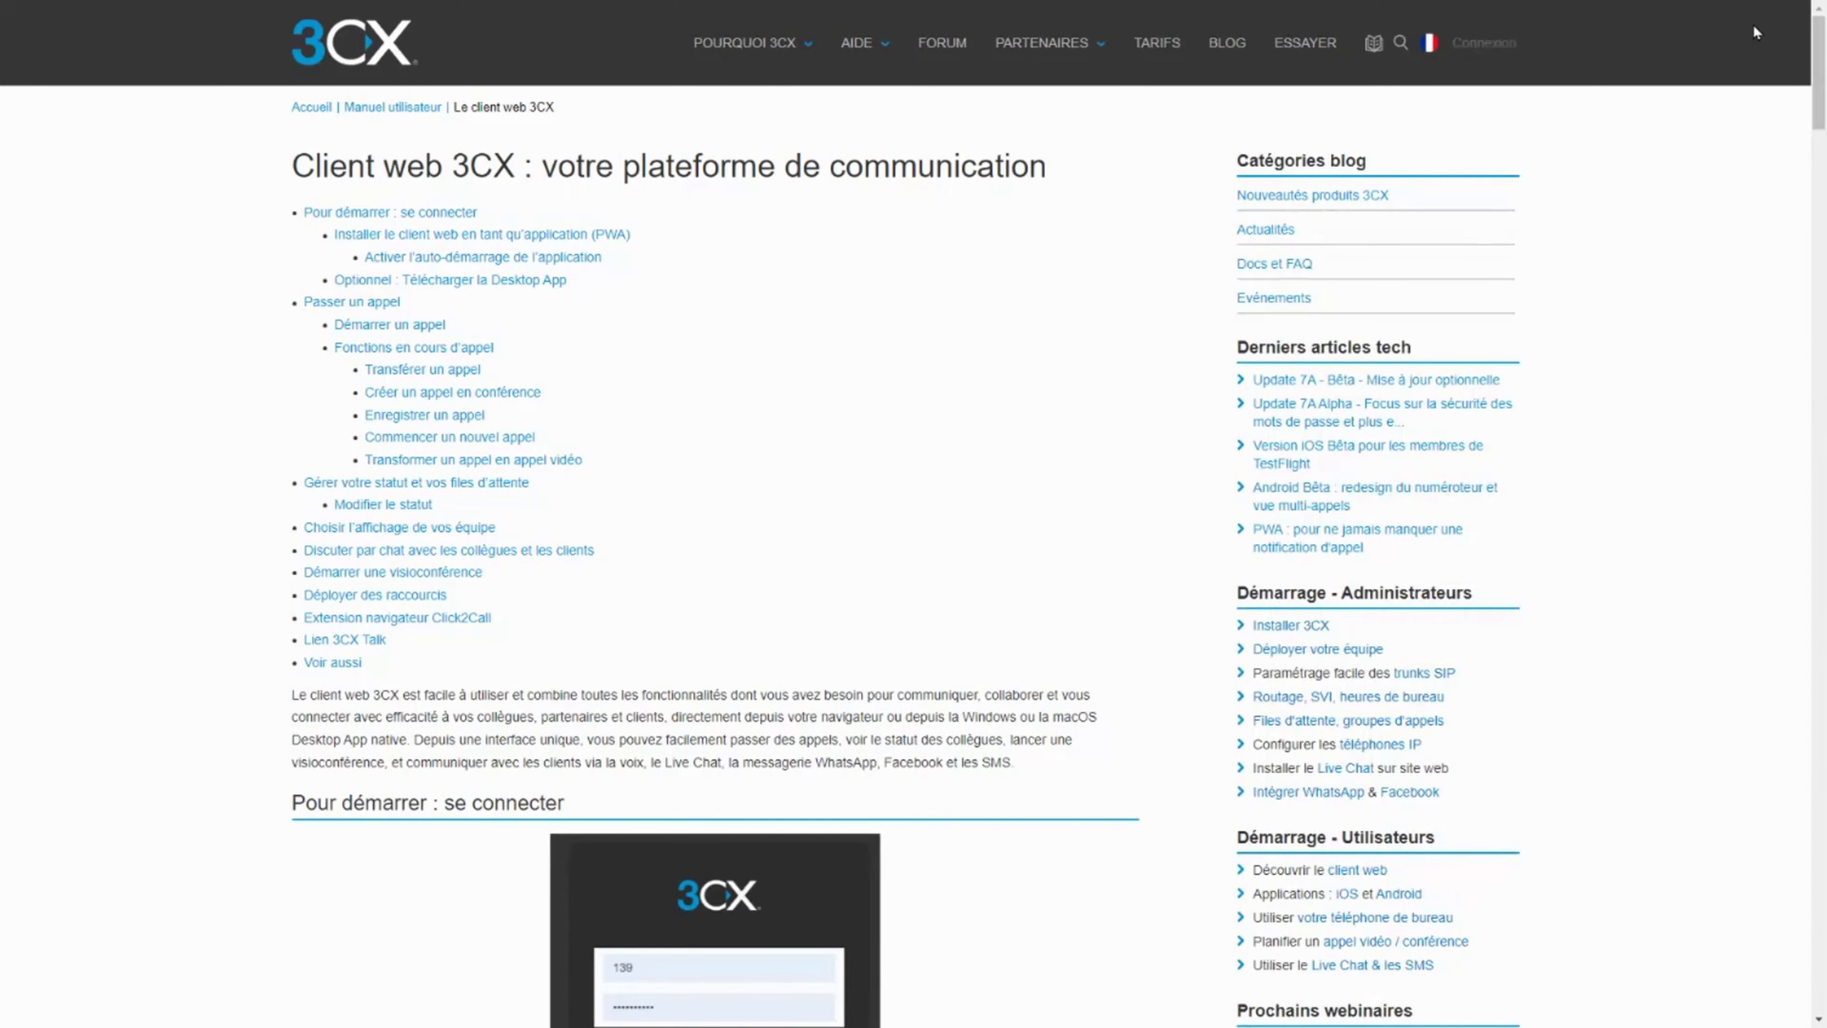
pyautogui.moveTo(510, 8)
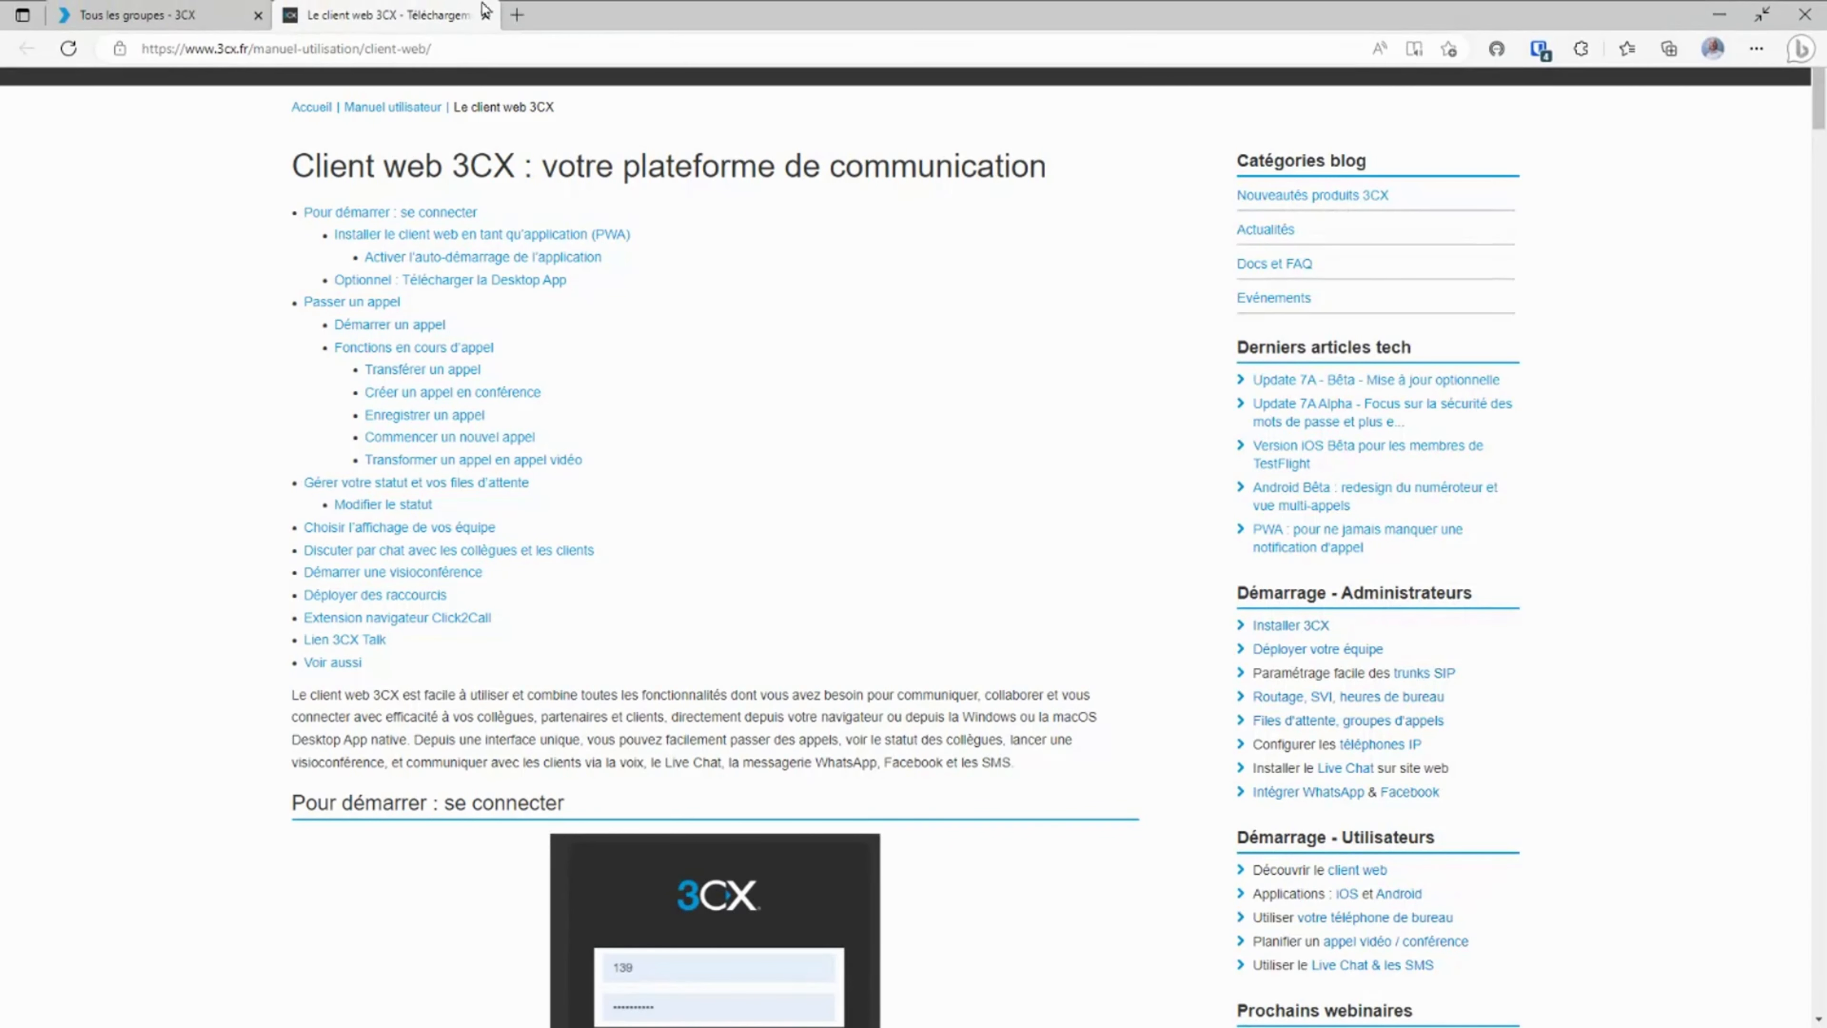
pyautogui.click(147, 13)
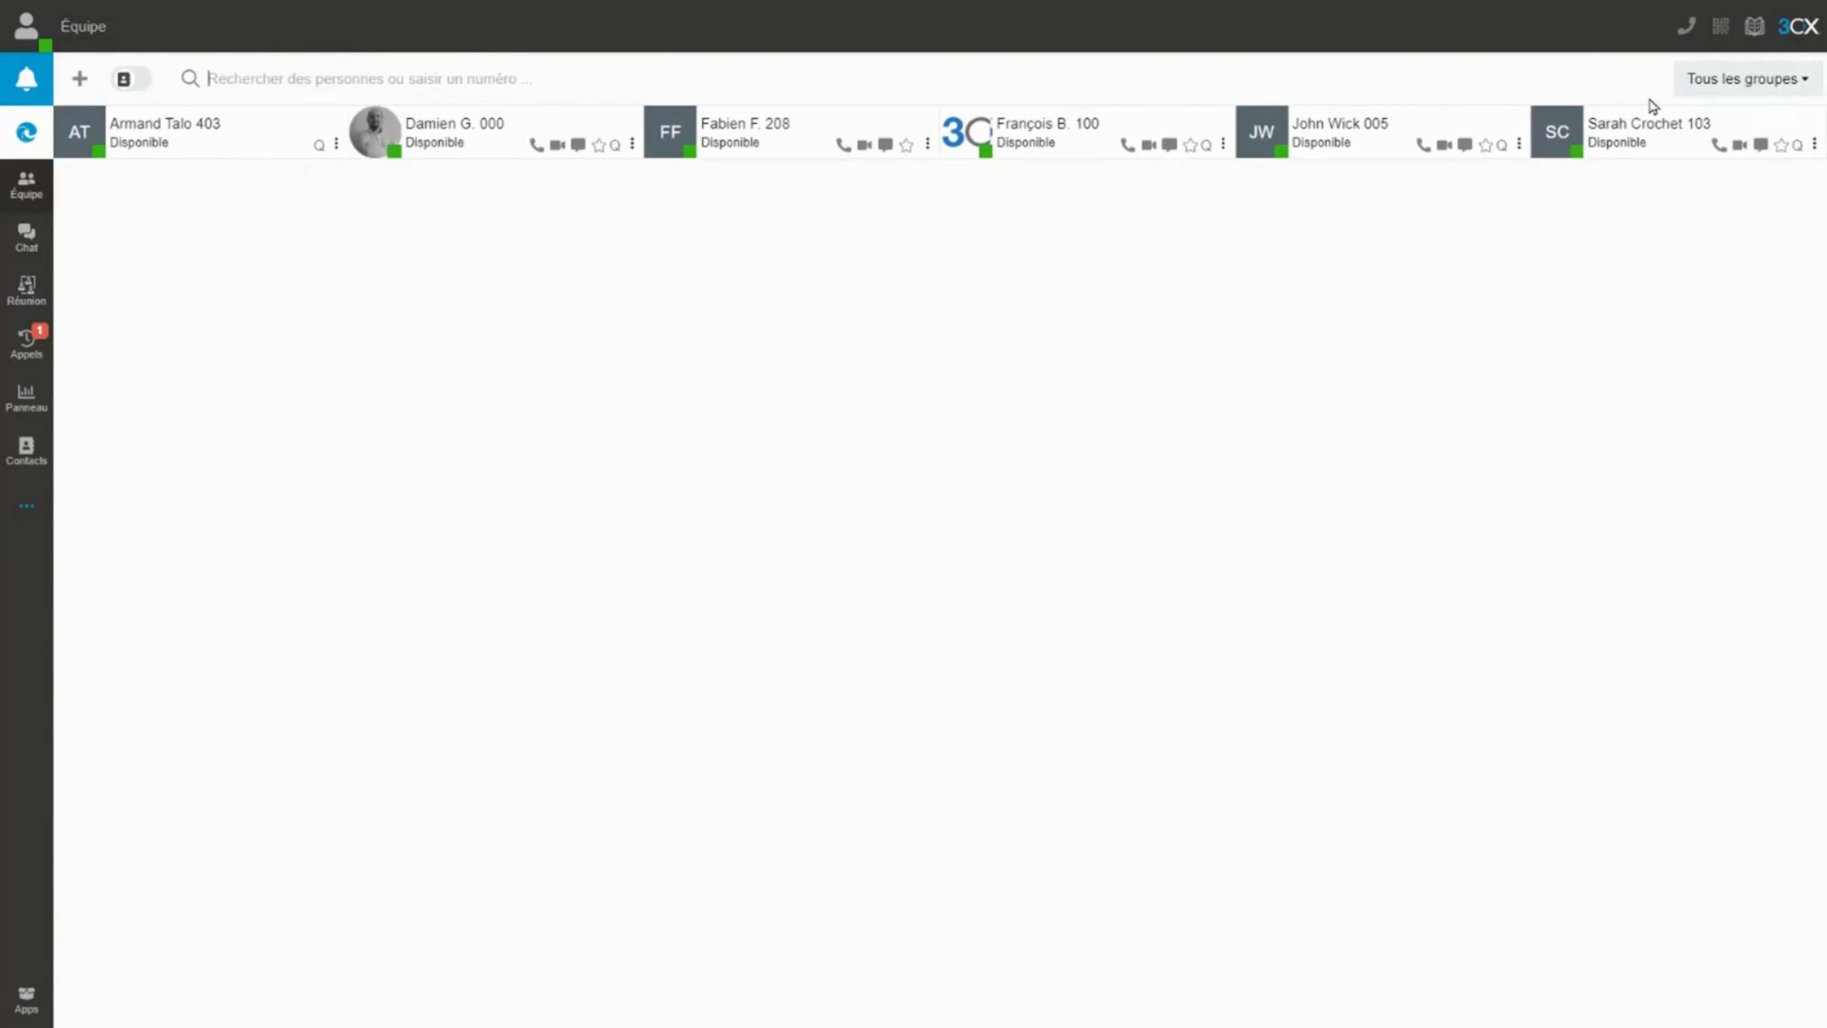
# Open the call history and filter it to show "Tous les appels".
pyautogui.click(26, 357)
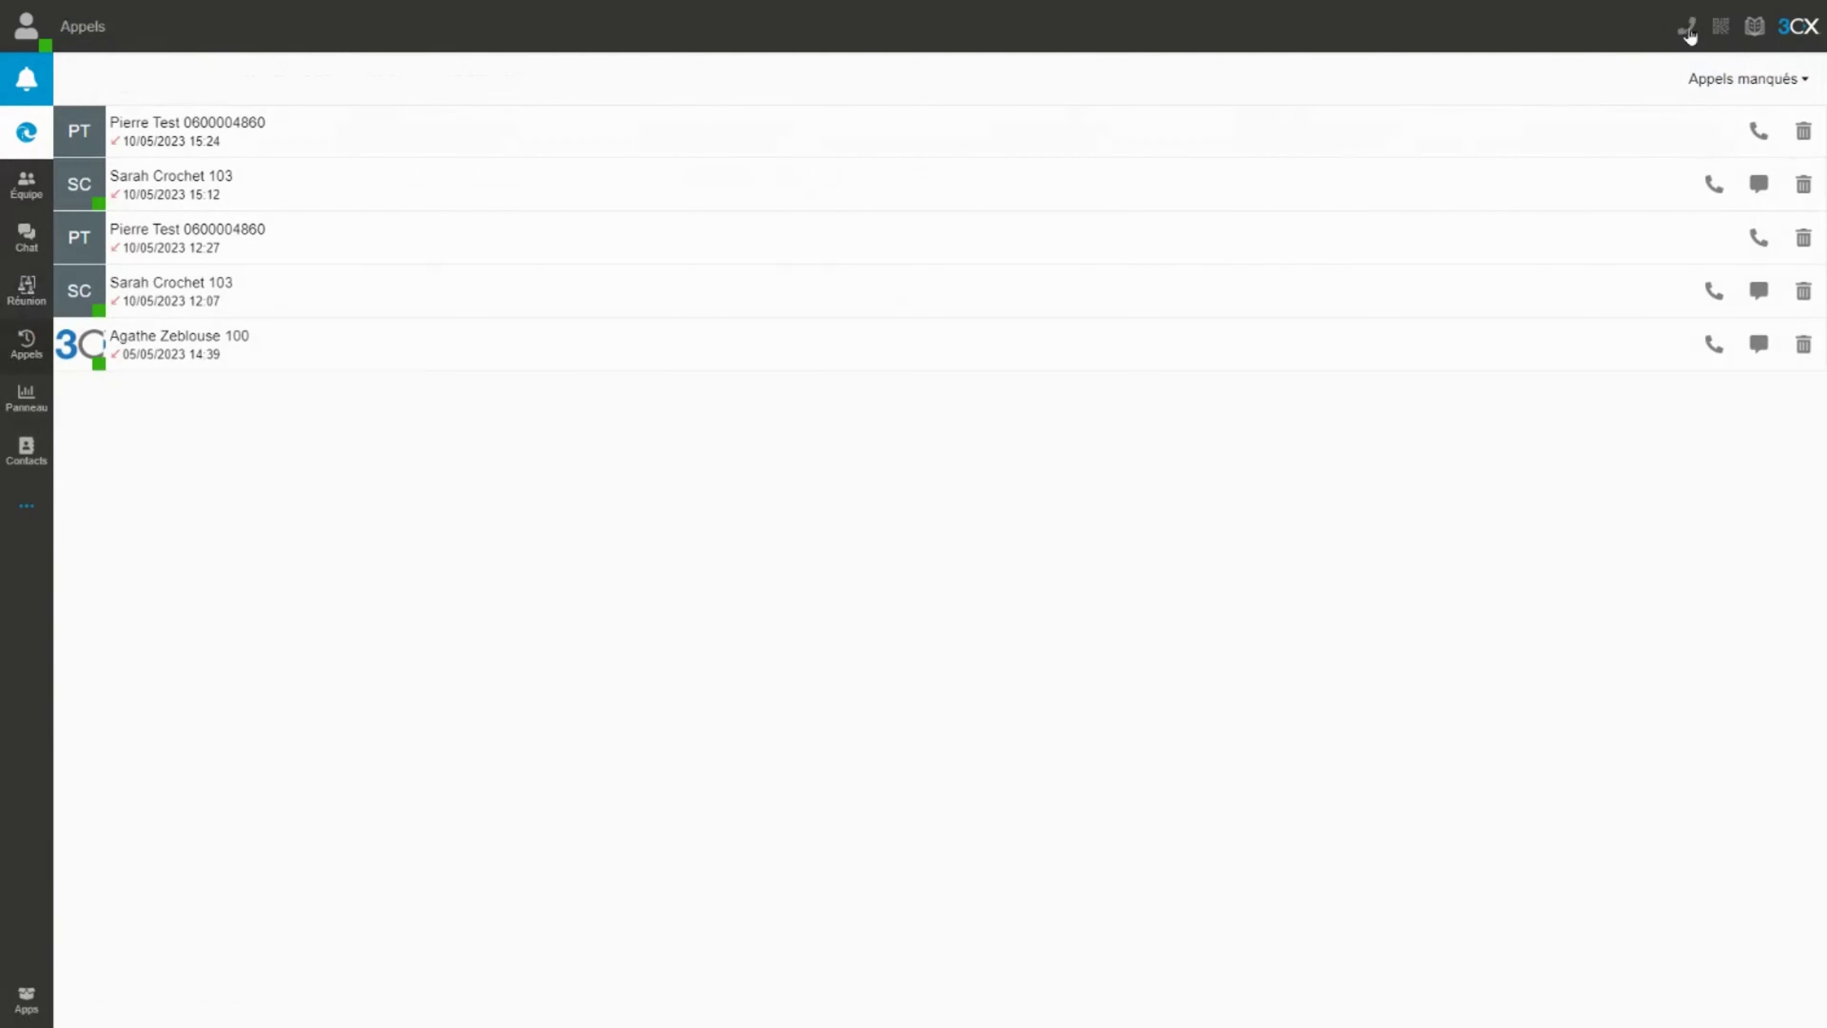
pyautogui.click(1802, 85)
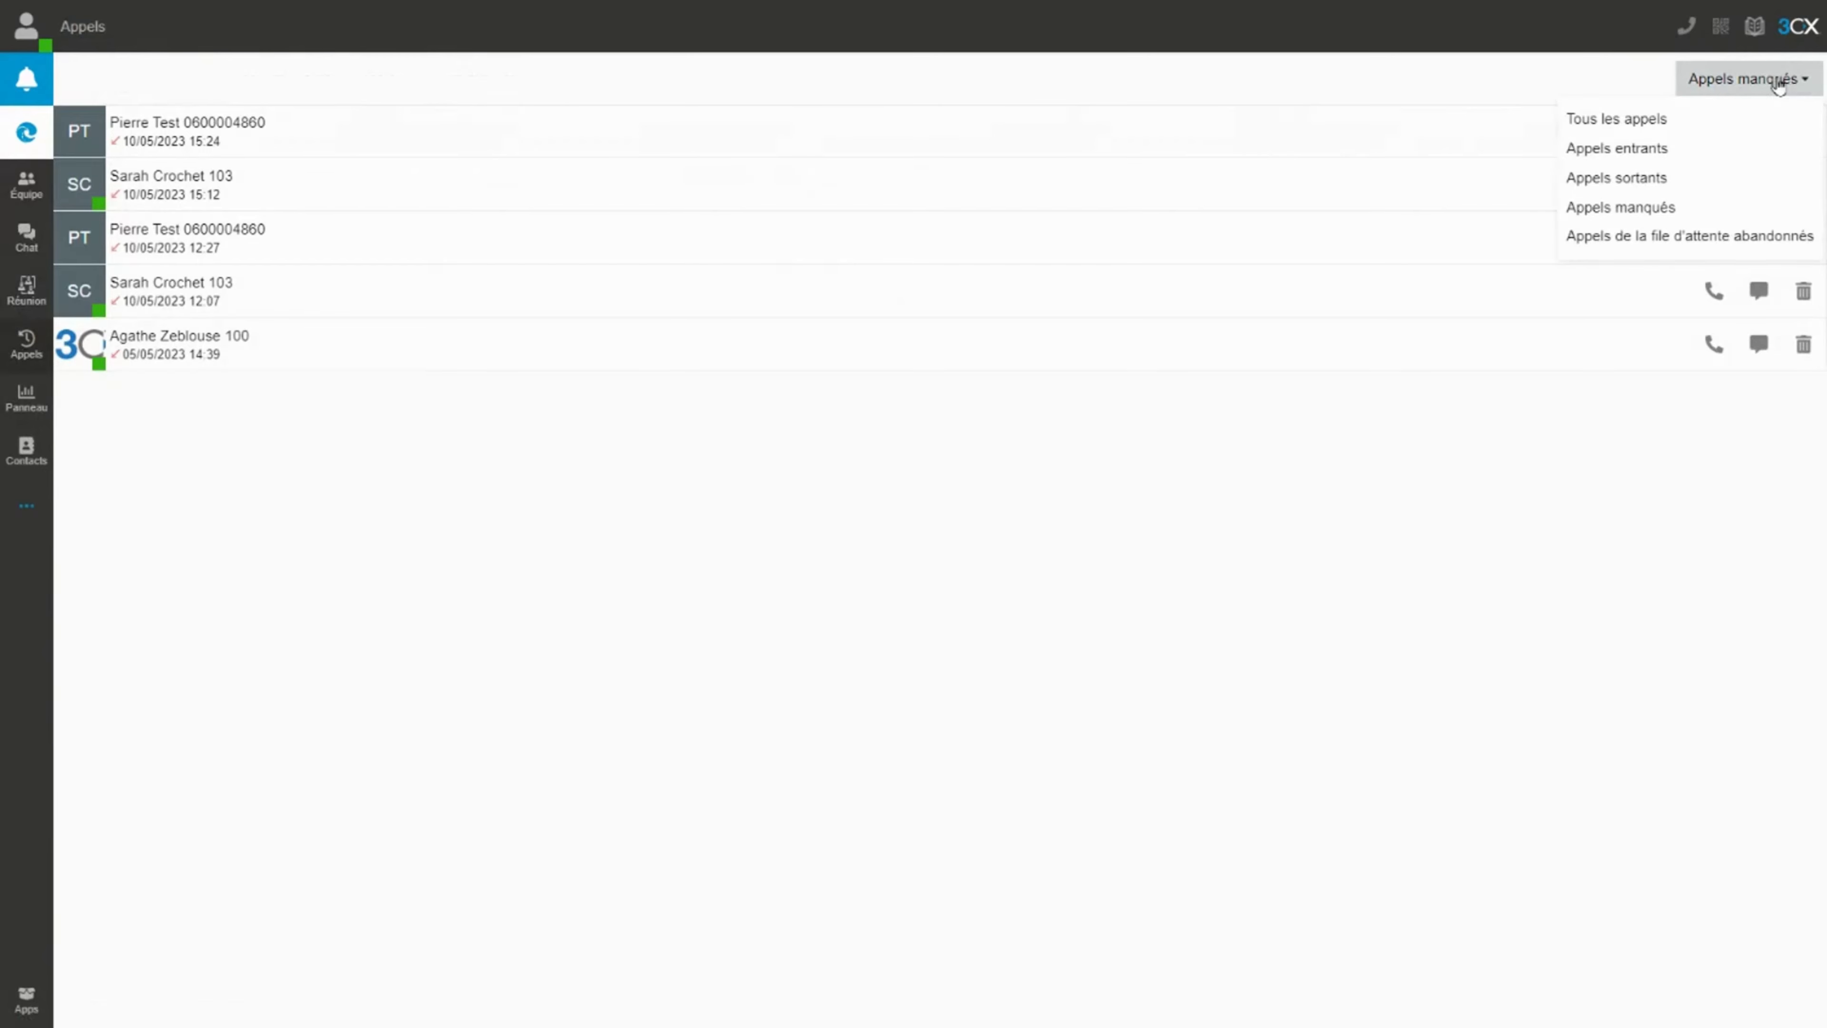
pyautogui.click(1628, 128)
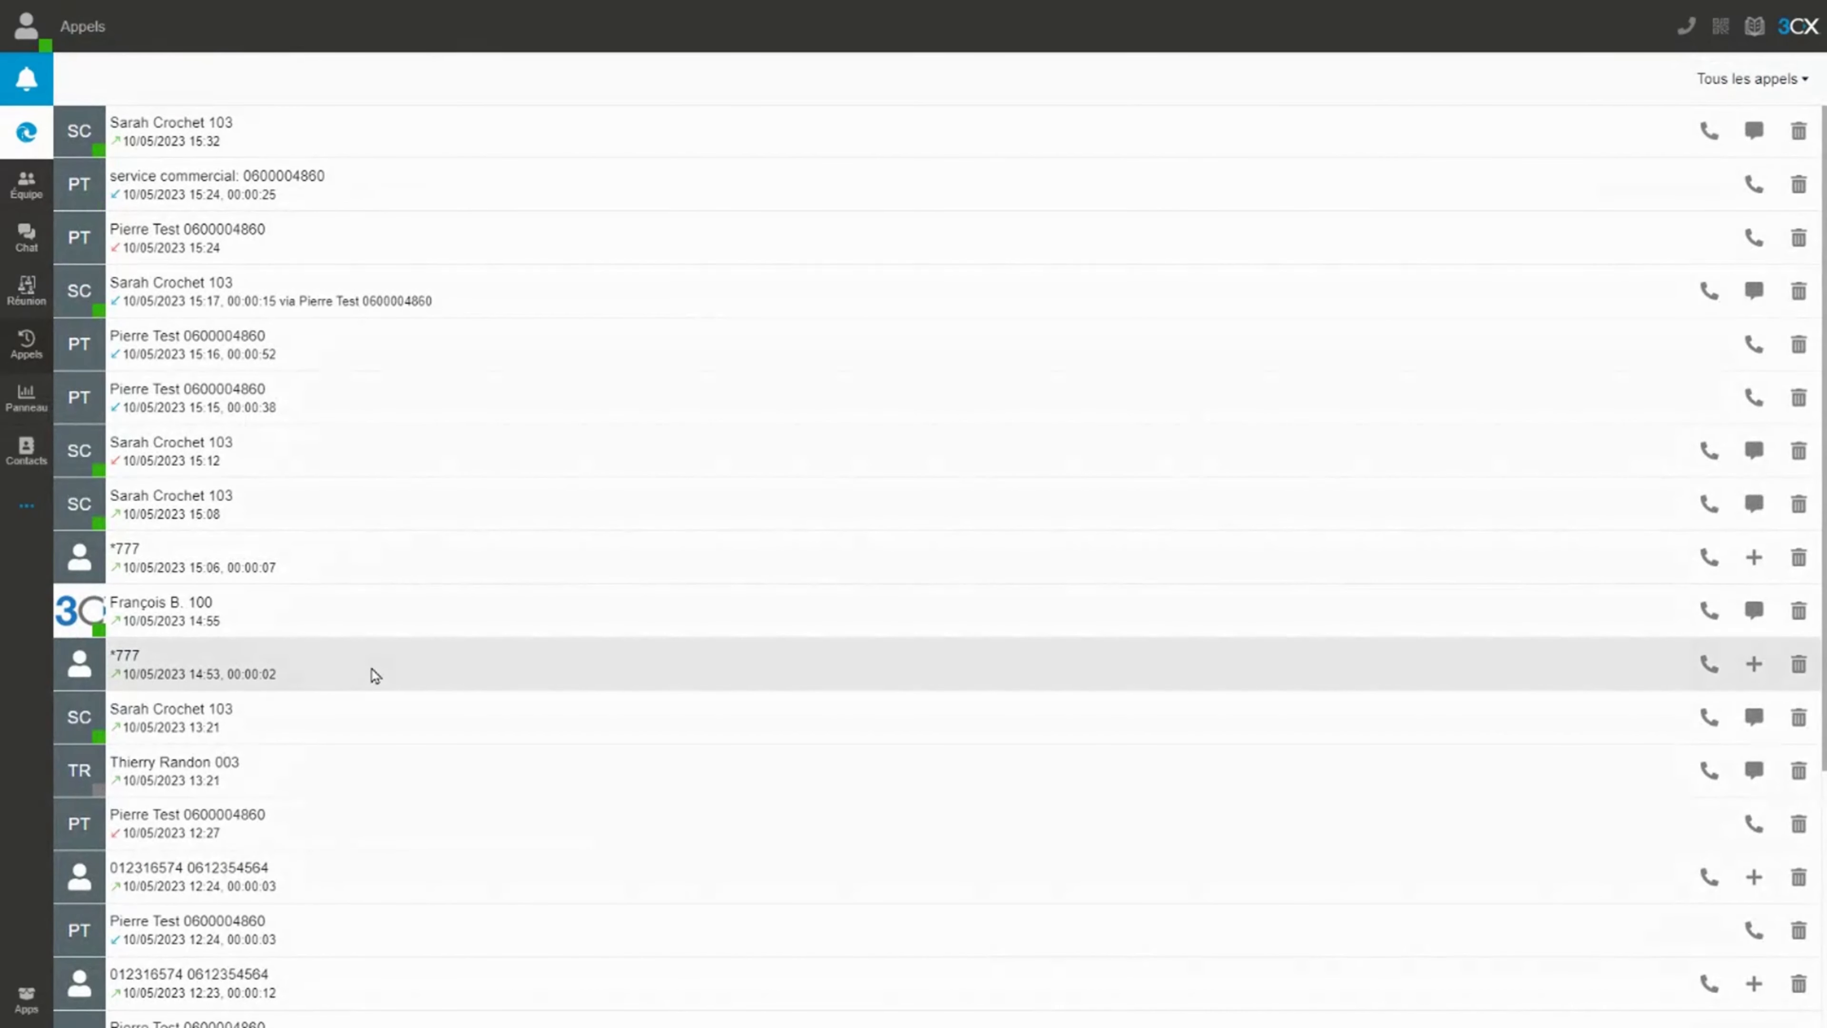
pyautogui.click(1798, 81)
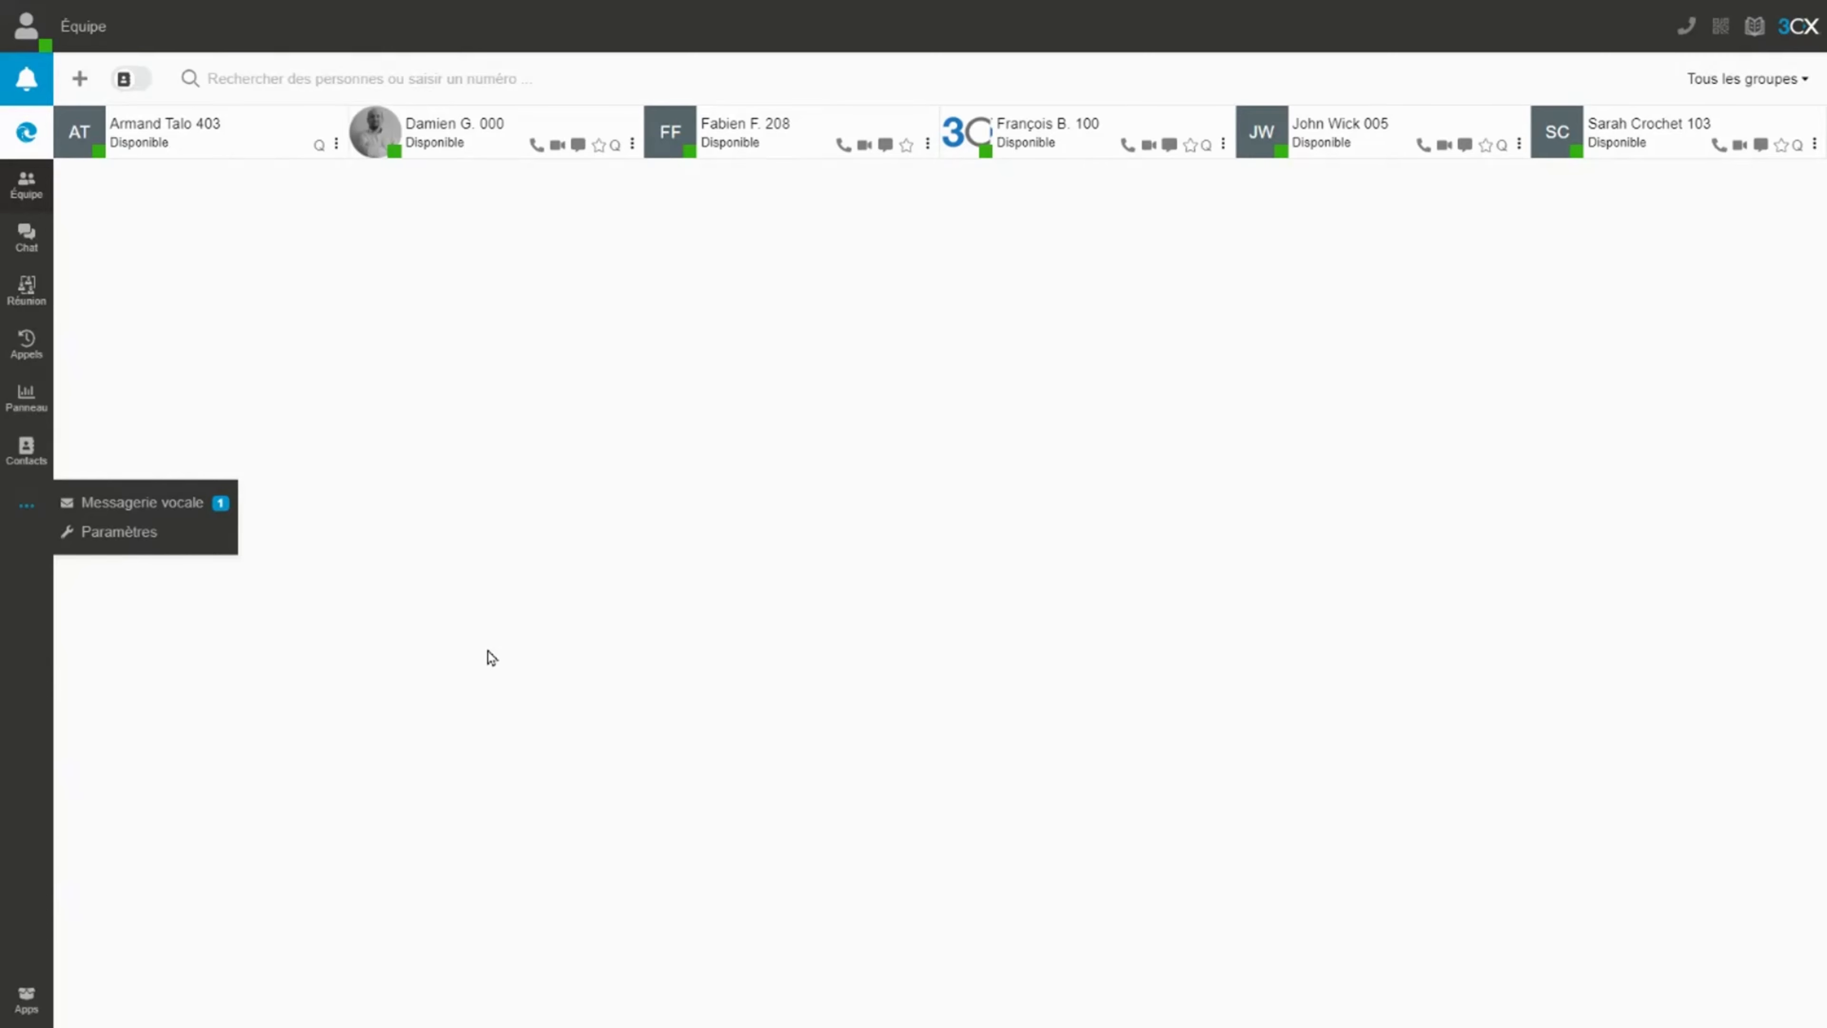
# Open the Audio/Vidéo settings and examine the speaker and microphone options.
pyautogui.click(133, 536)
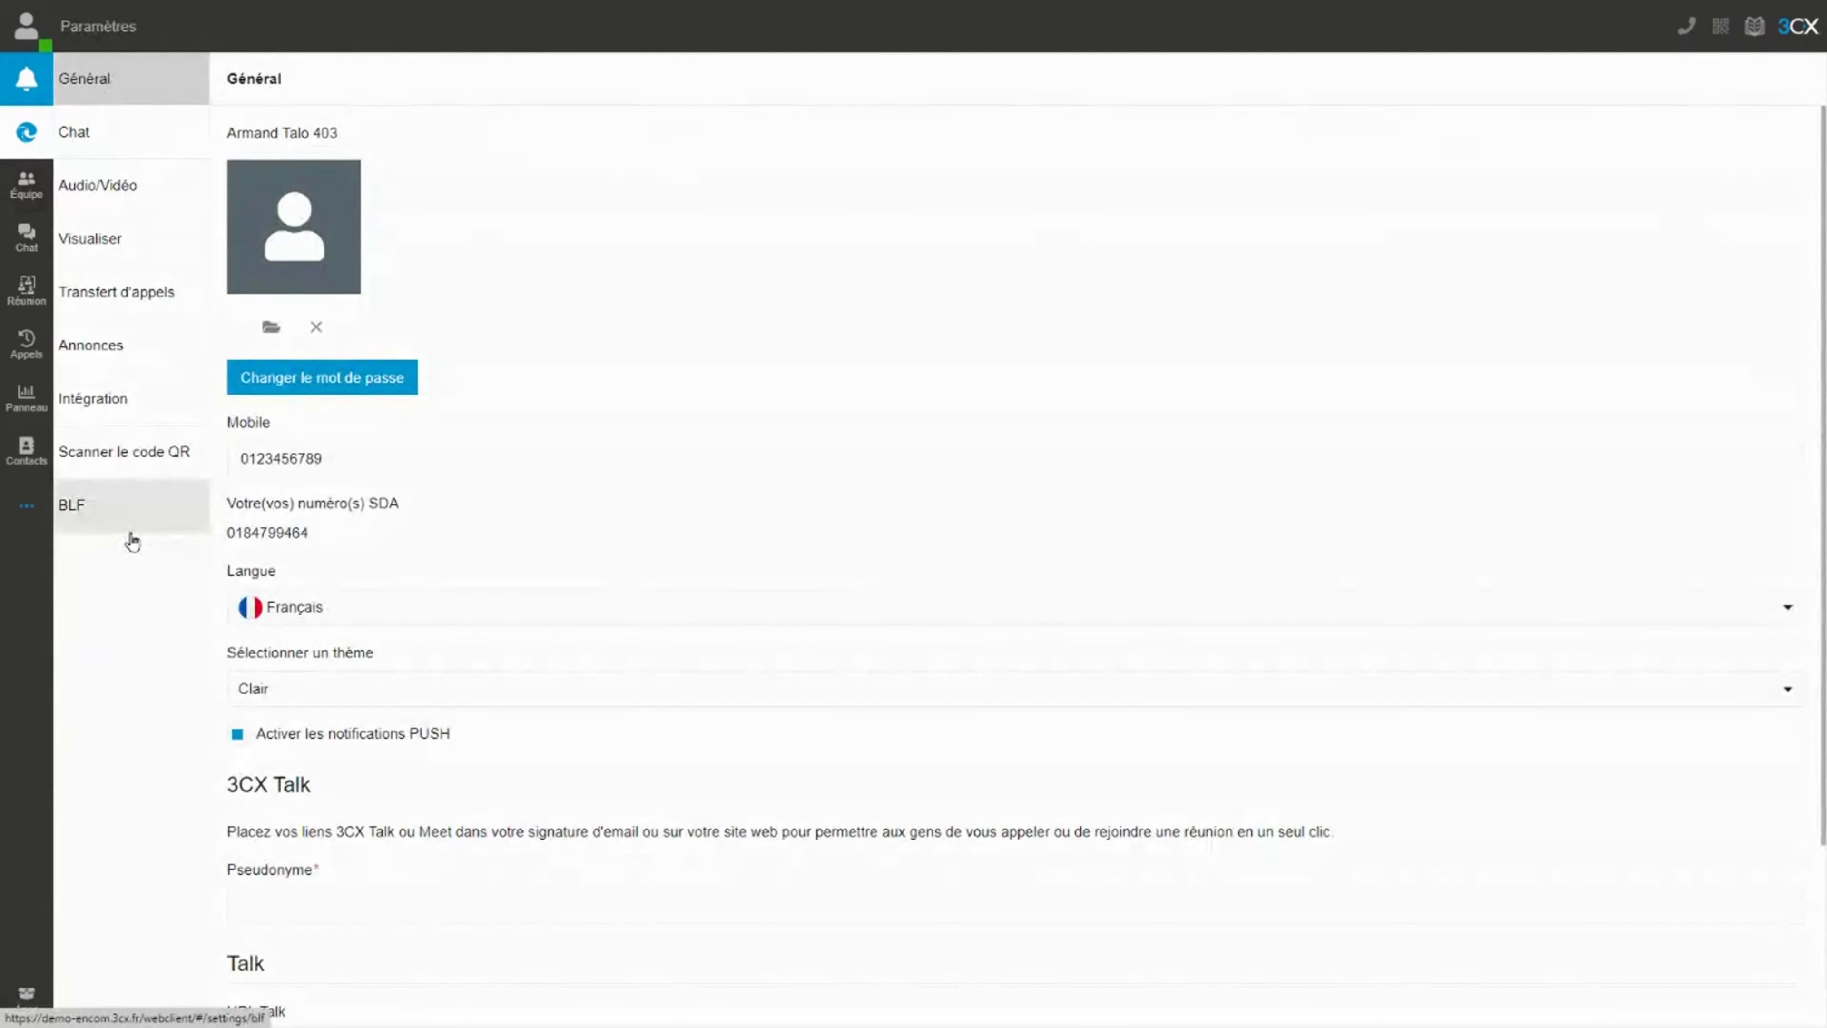
pyautogui.click(115, 192)
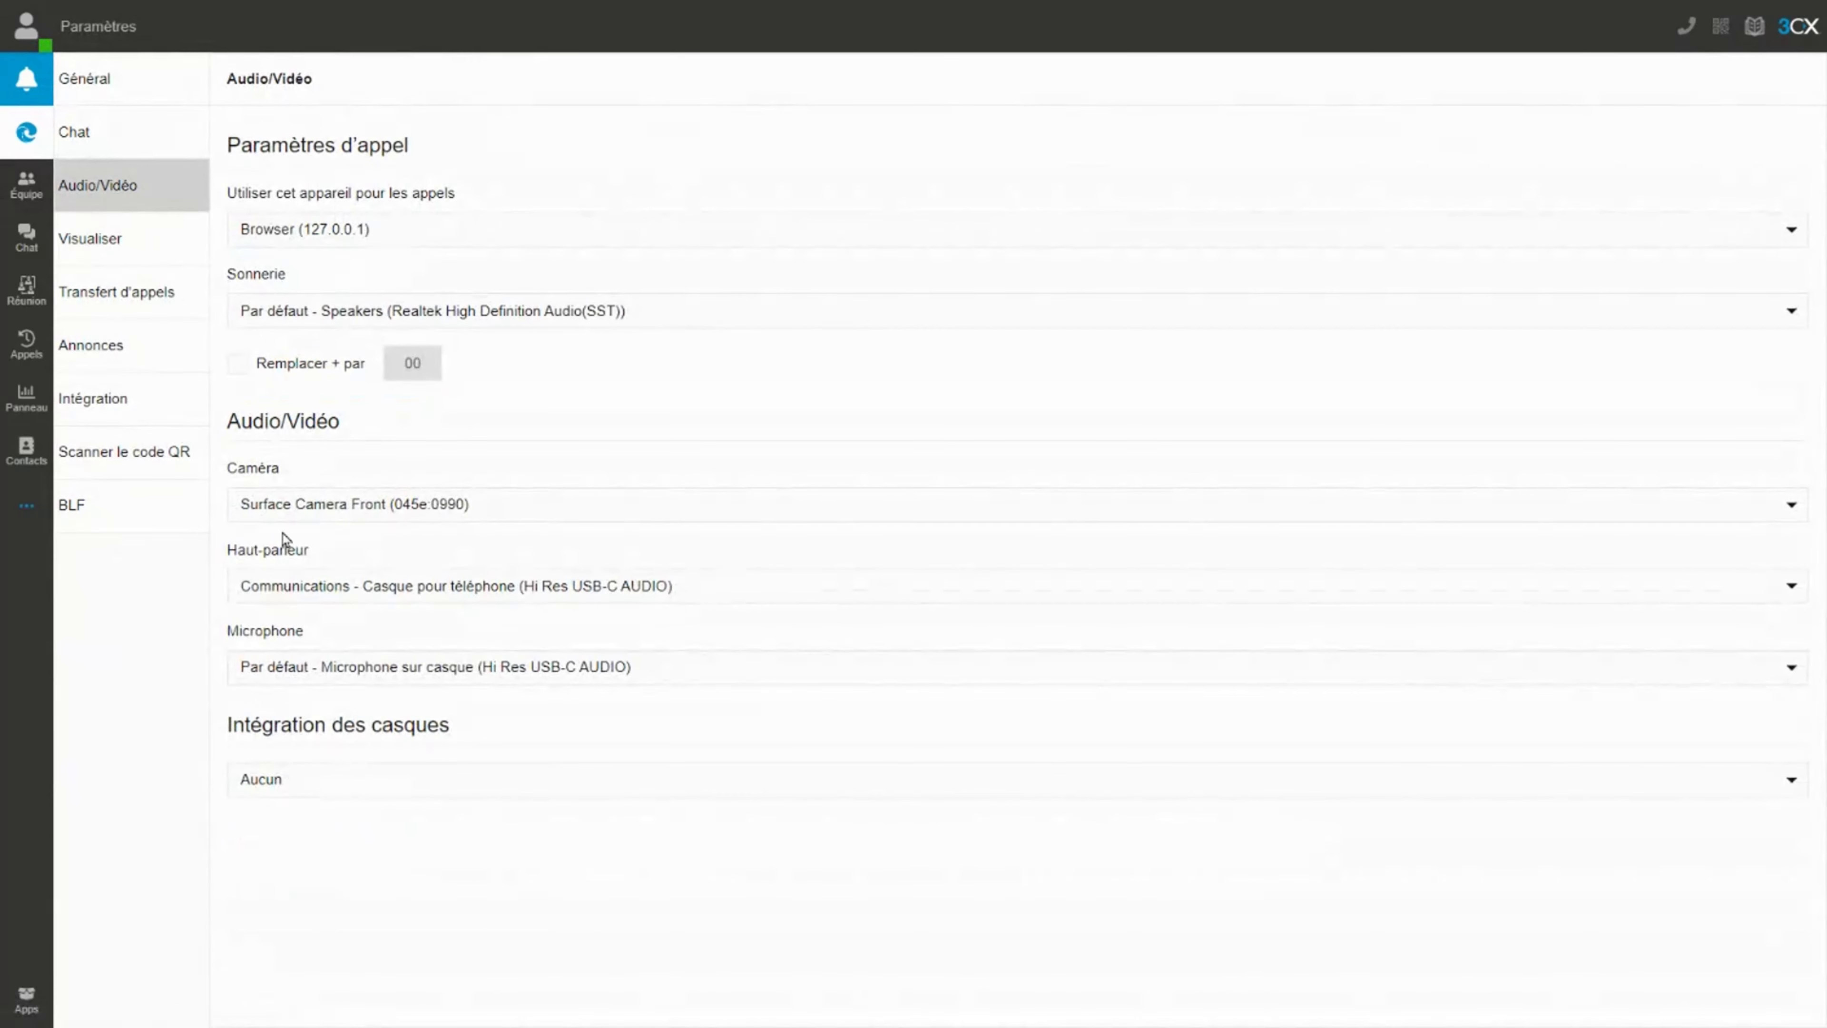
pyautogui.moveTo(314, 555); pyautogui.dragTo(228, 553)
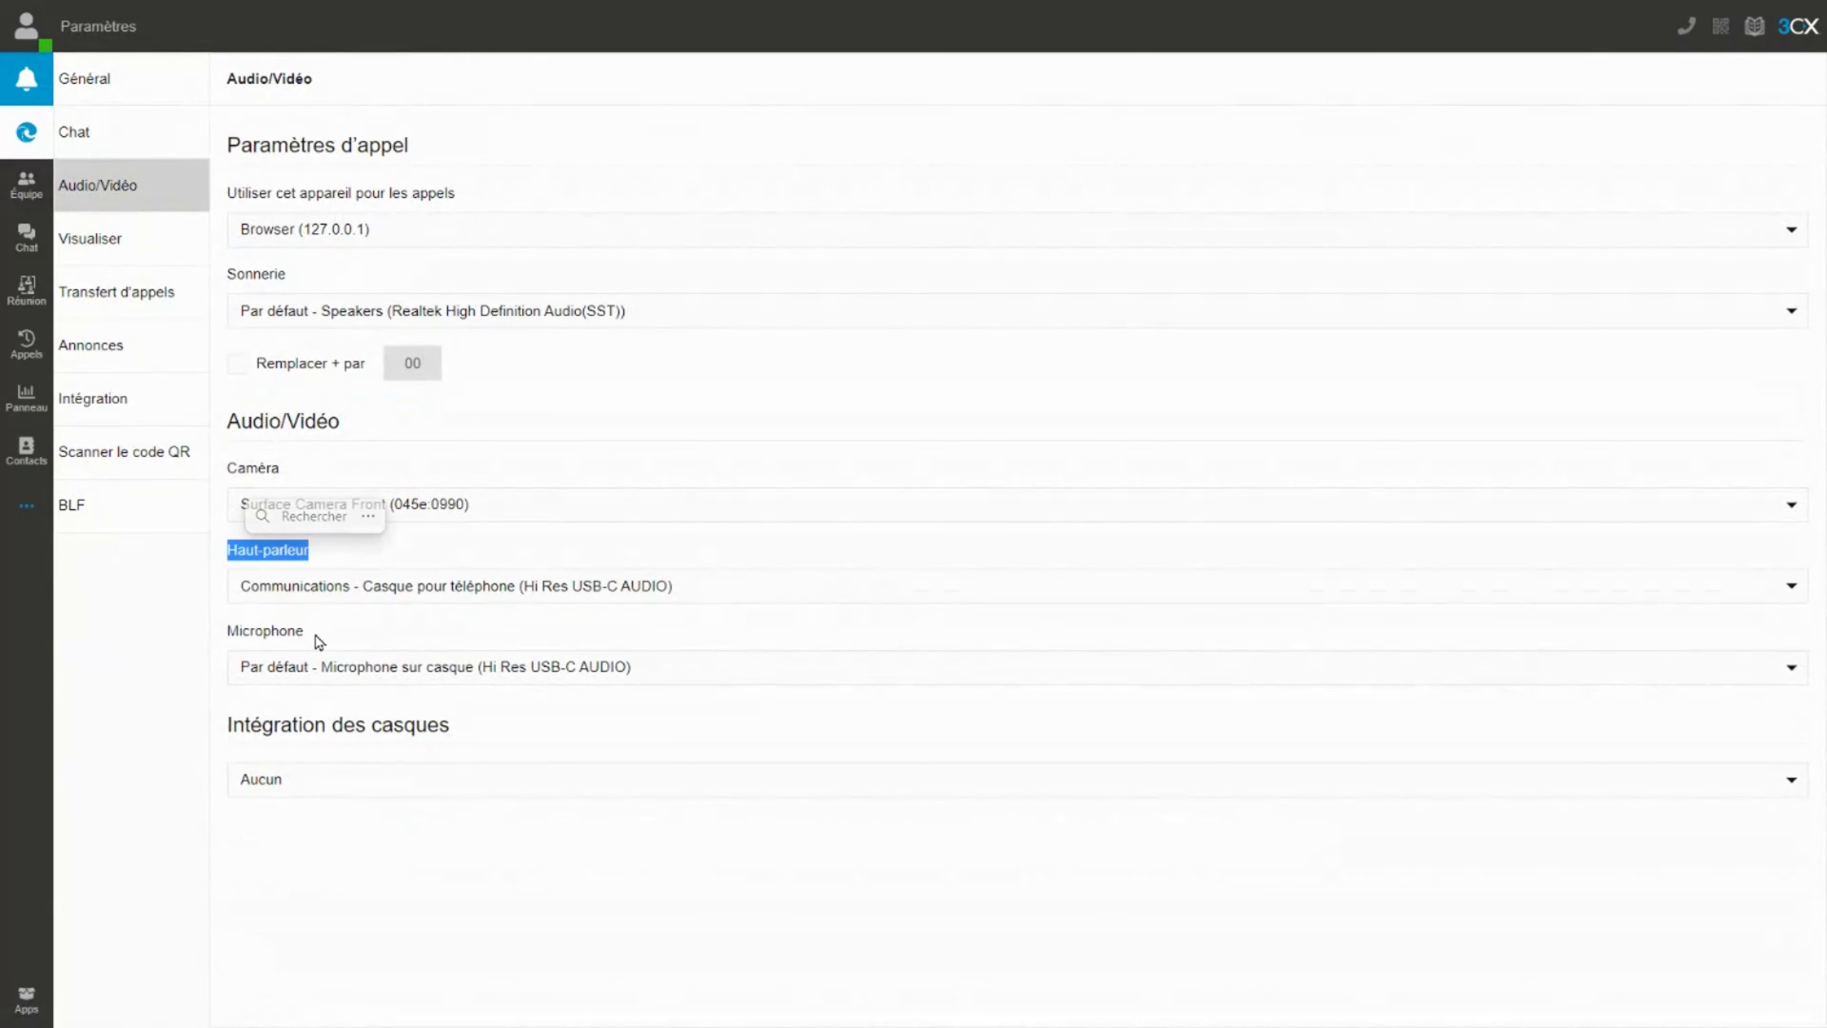
pyautogui.moveTo(309, 633); pyautogui.dragTo(226, 632)
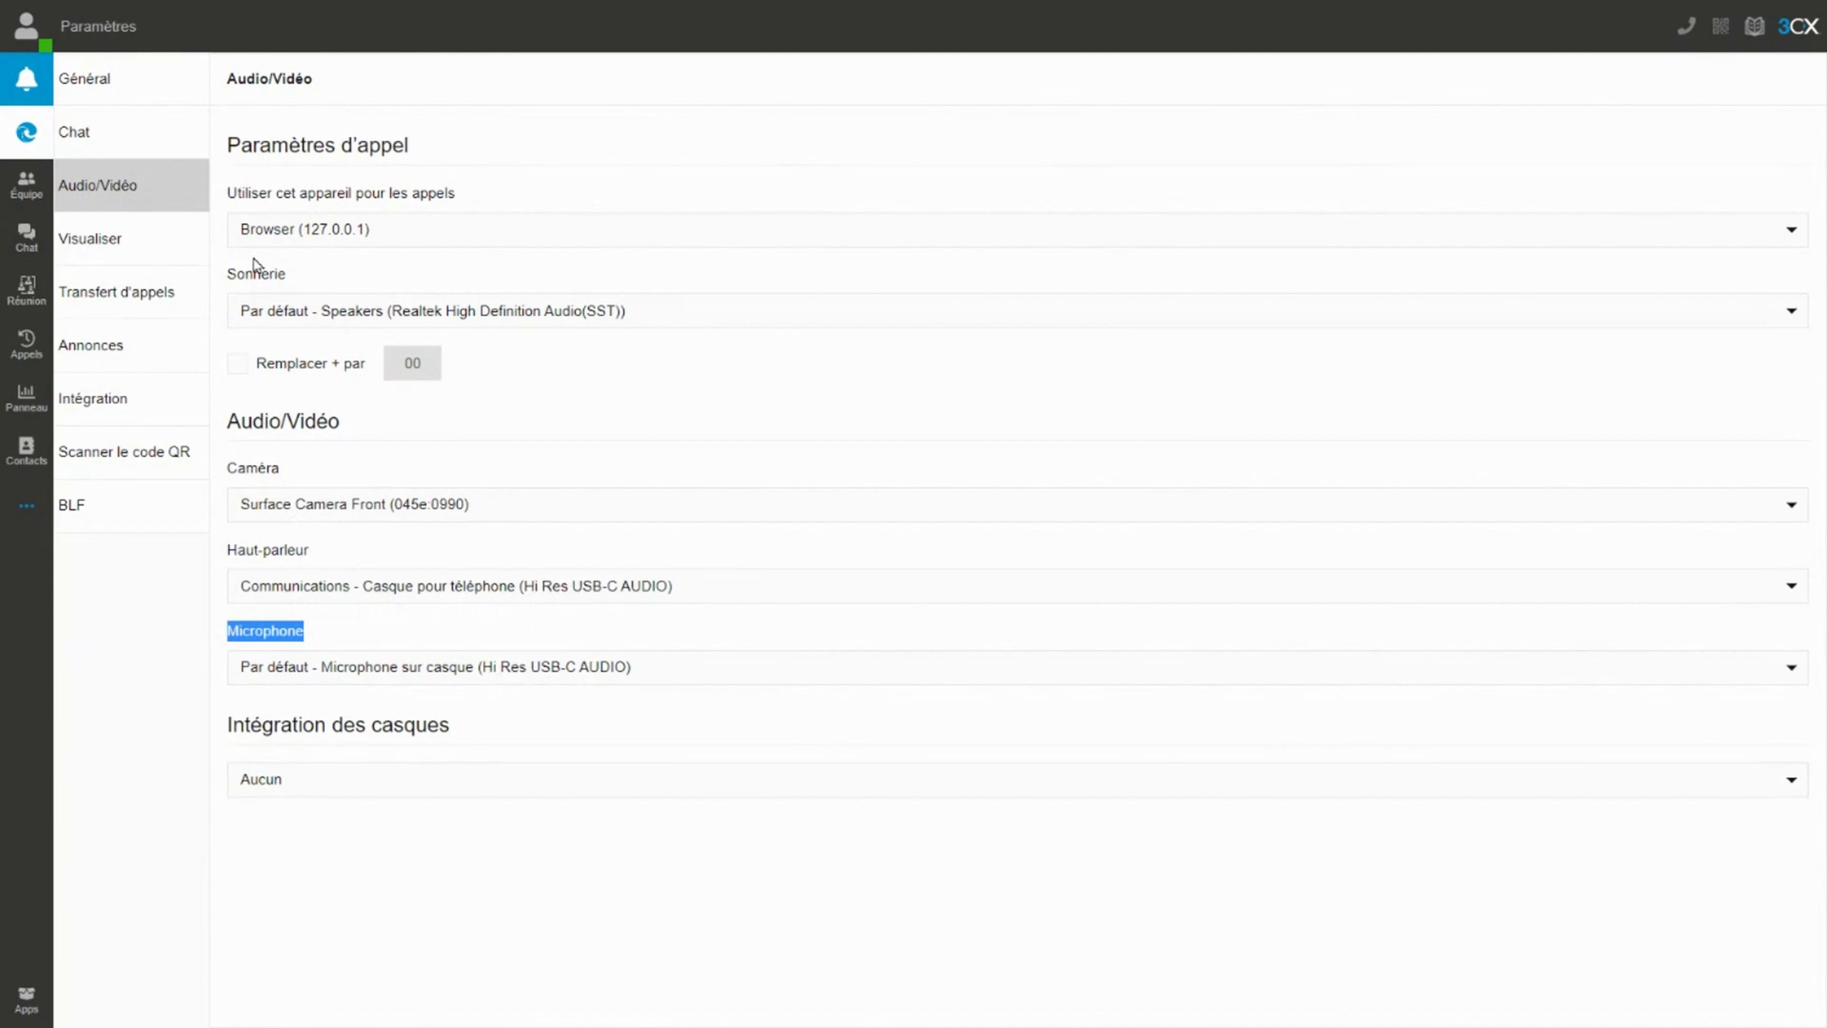
# Select "Par défaut - Speakers (Realtek High Definition Audio(SST))" as the ringtone device, and review the speaker and microphone settings.
pyautogui.click(311, 279)
pyautogui.moveTo(311, 280); pyautogui.dragTo(225, 280)
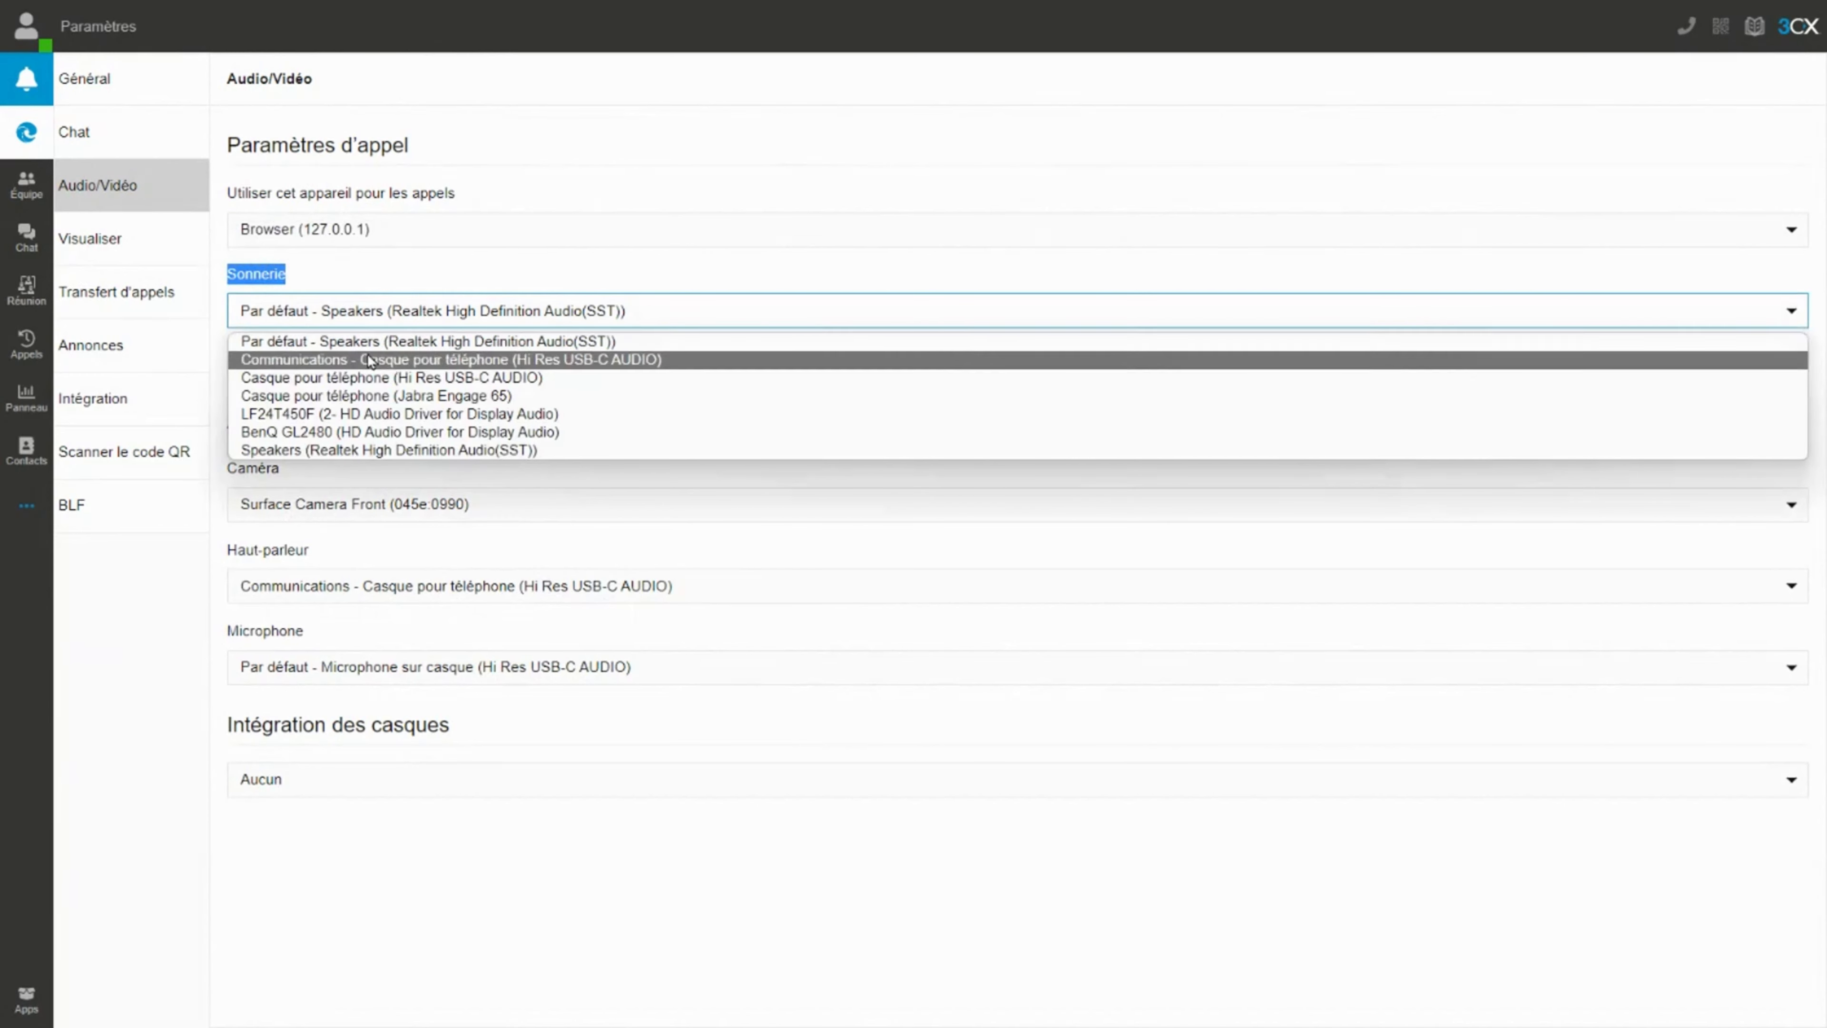
pyautogui.click(378, 344)
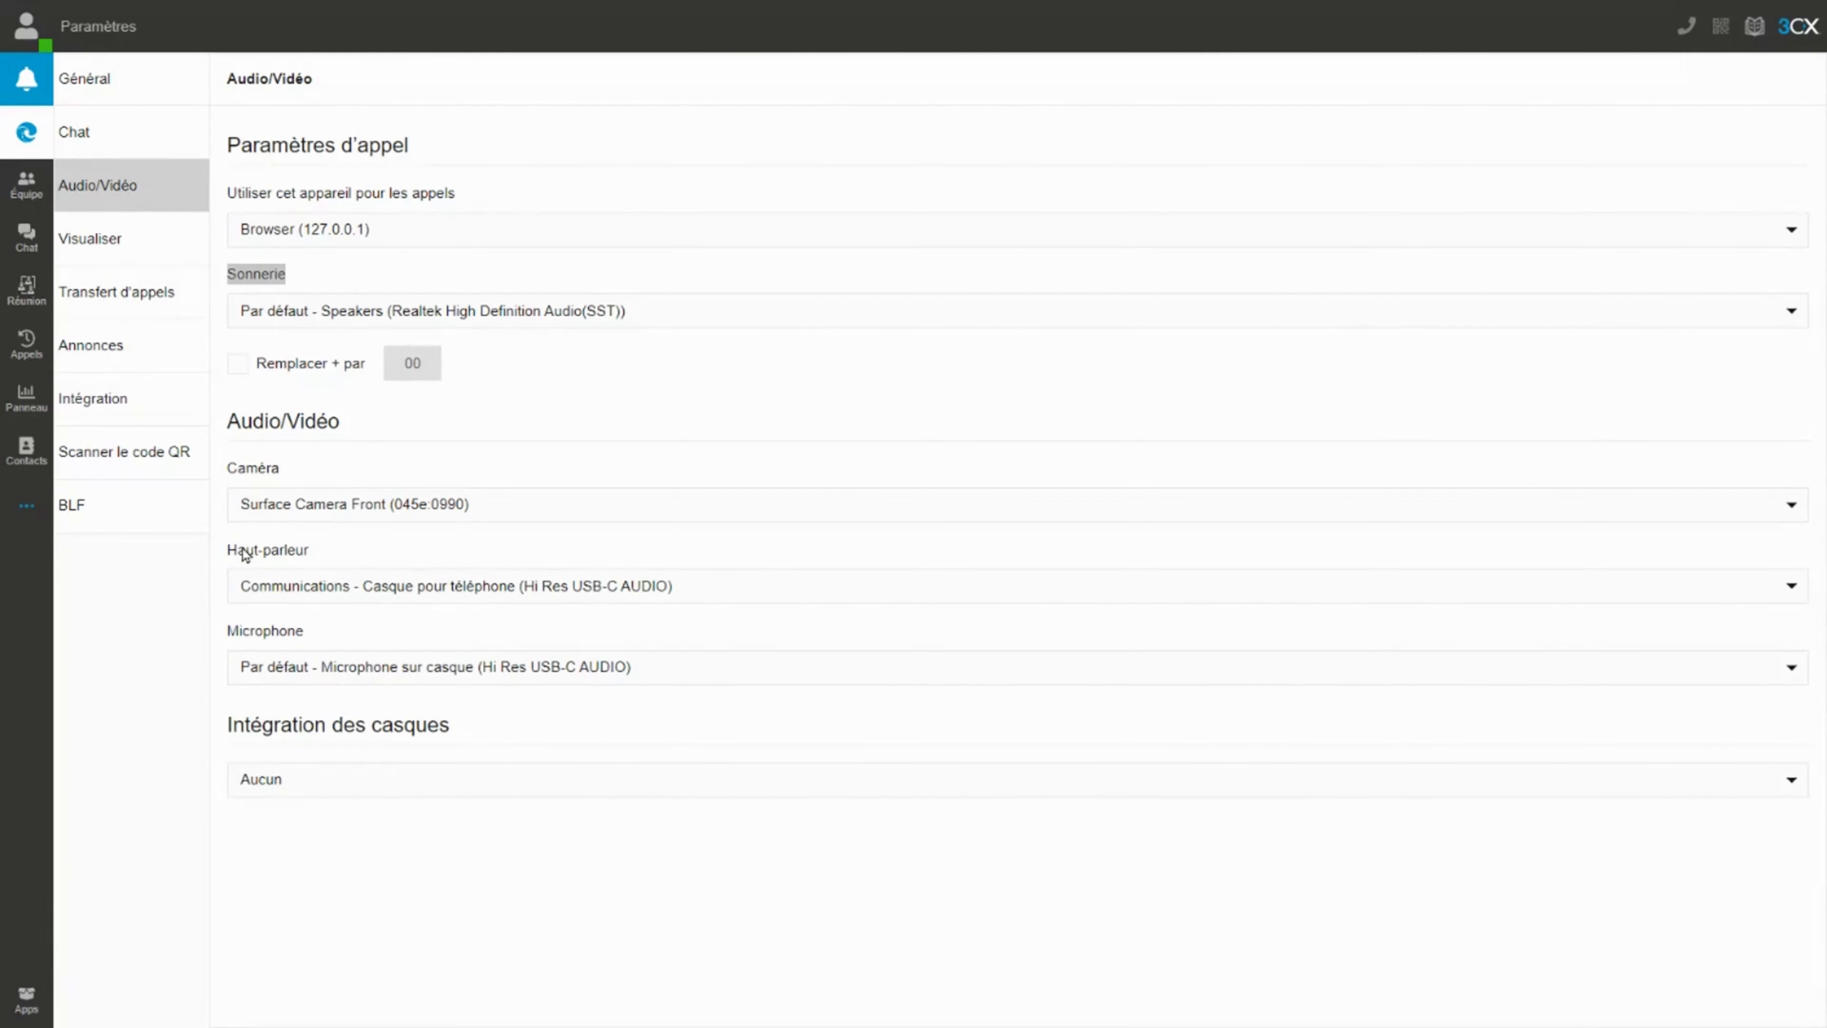
pyautogui.moveTo(228, 546); pyautogui.dragTo(347, 563)
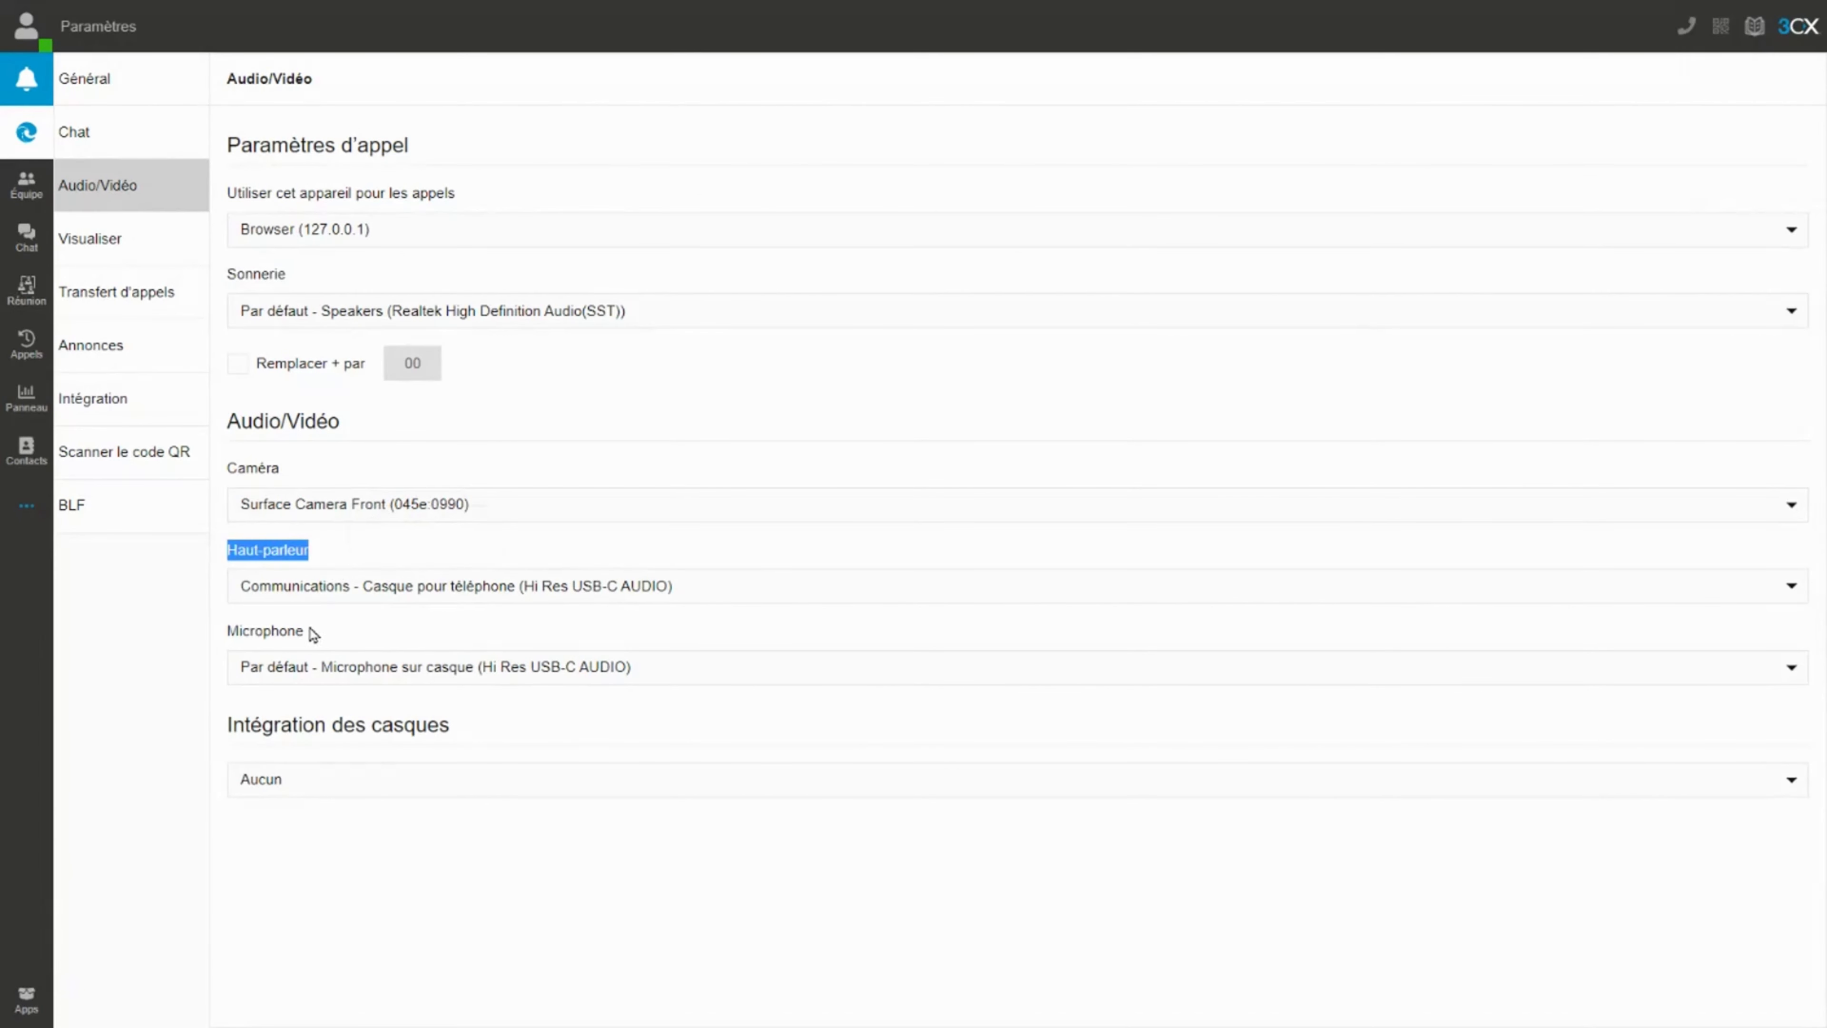
pyautogui.moveTo(310, 636); pyautogui.dragTo(228, 632)
# Call *777 from the dialer to test the audio and hang up.
pyautogui.click(1687, 26)
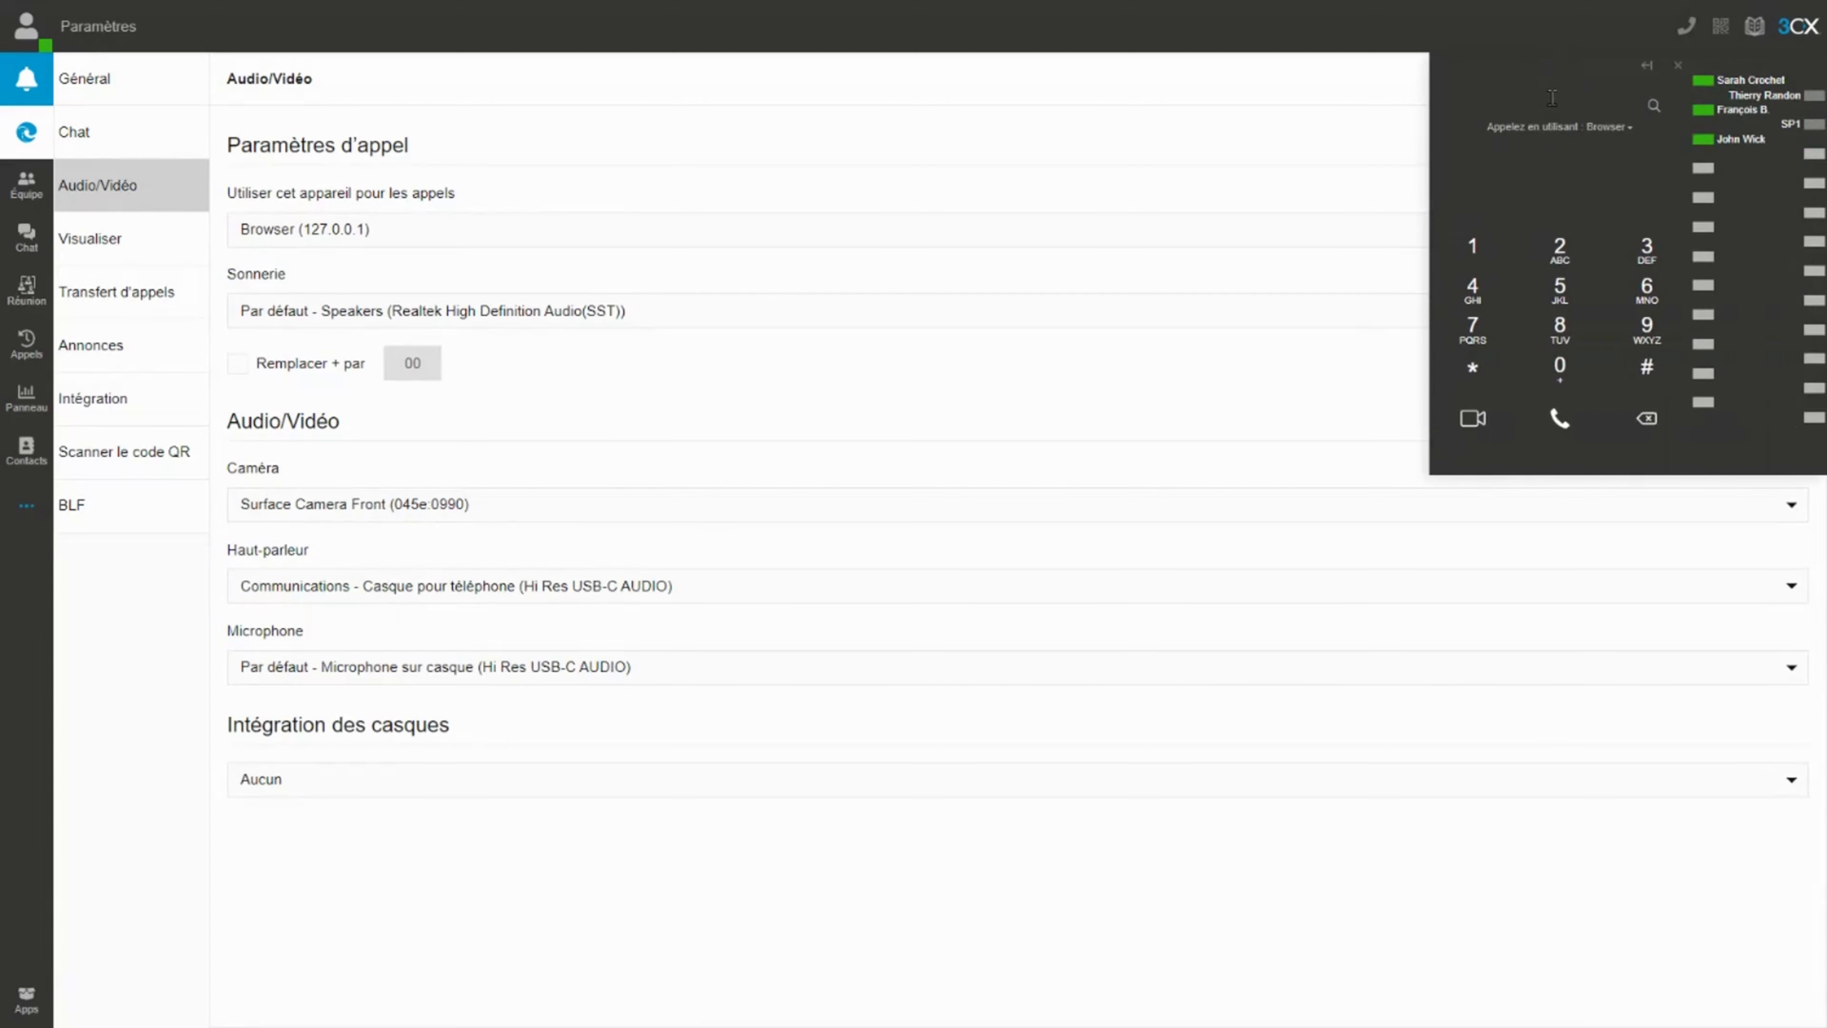
pyautogui.write('*777')
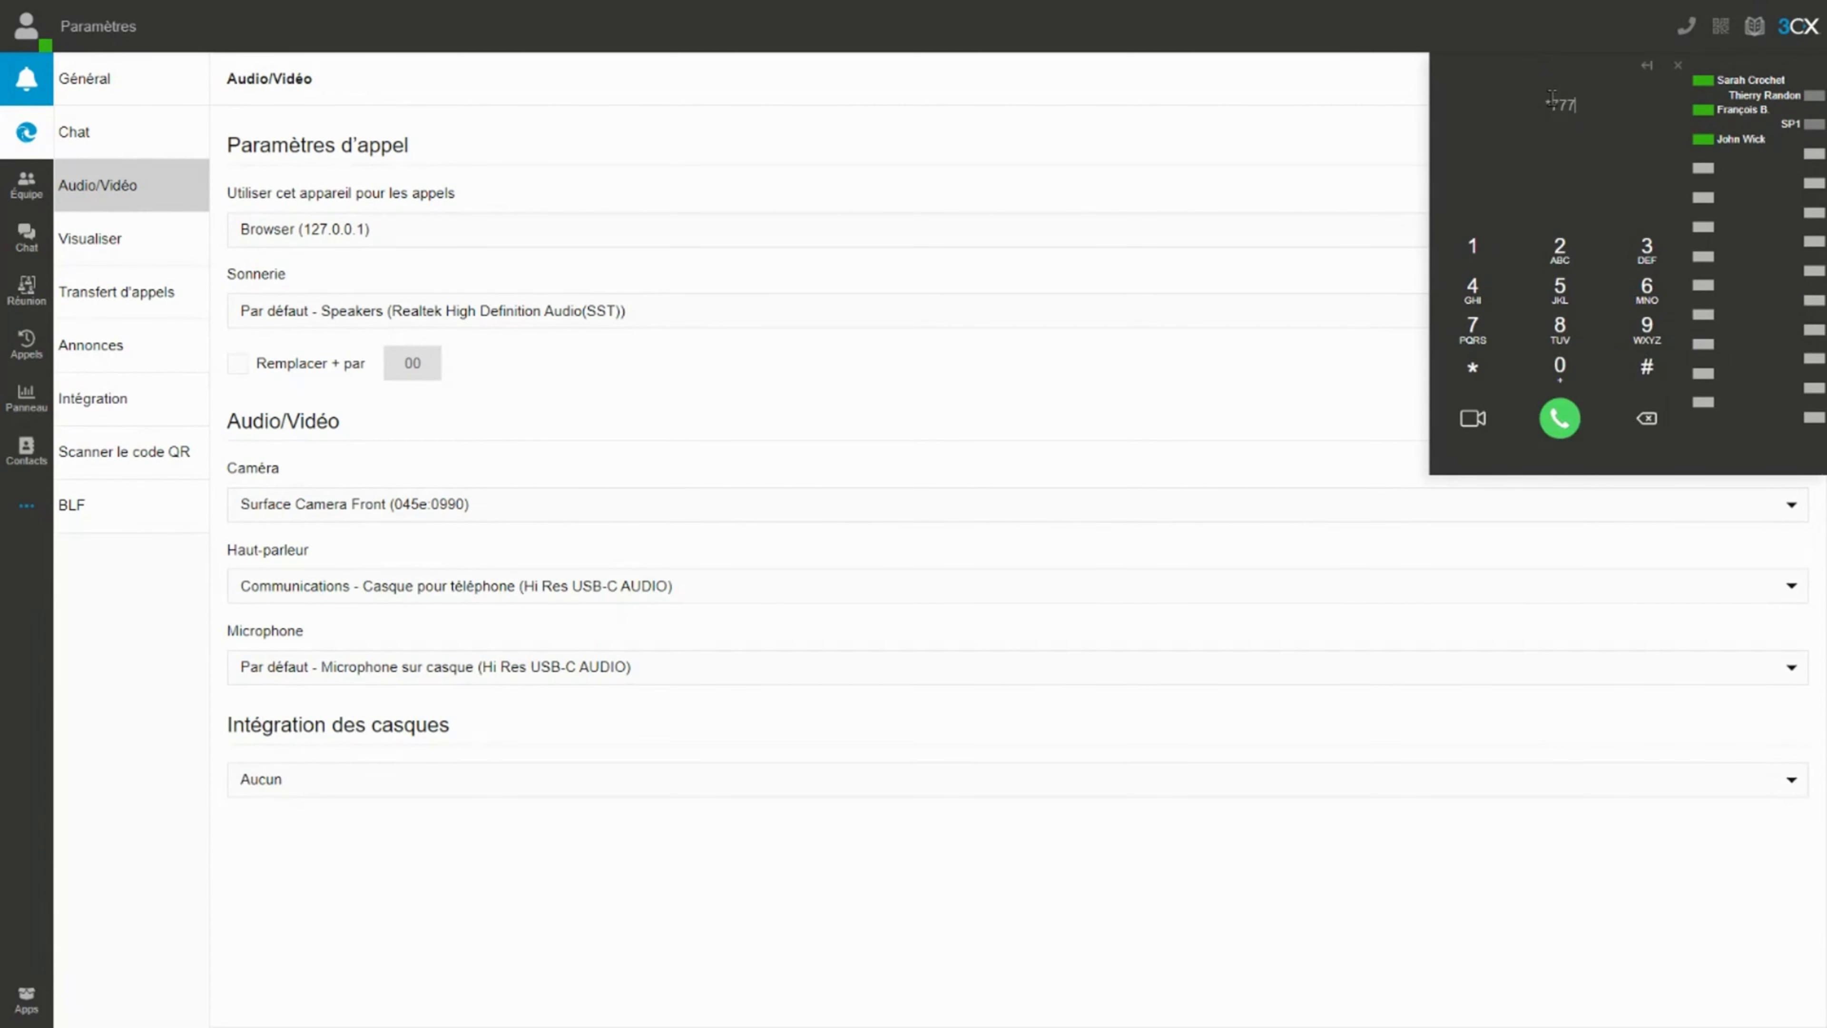
pyautogui.press('Return')
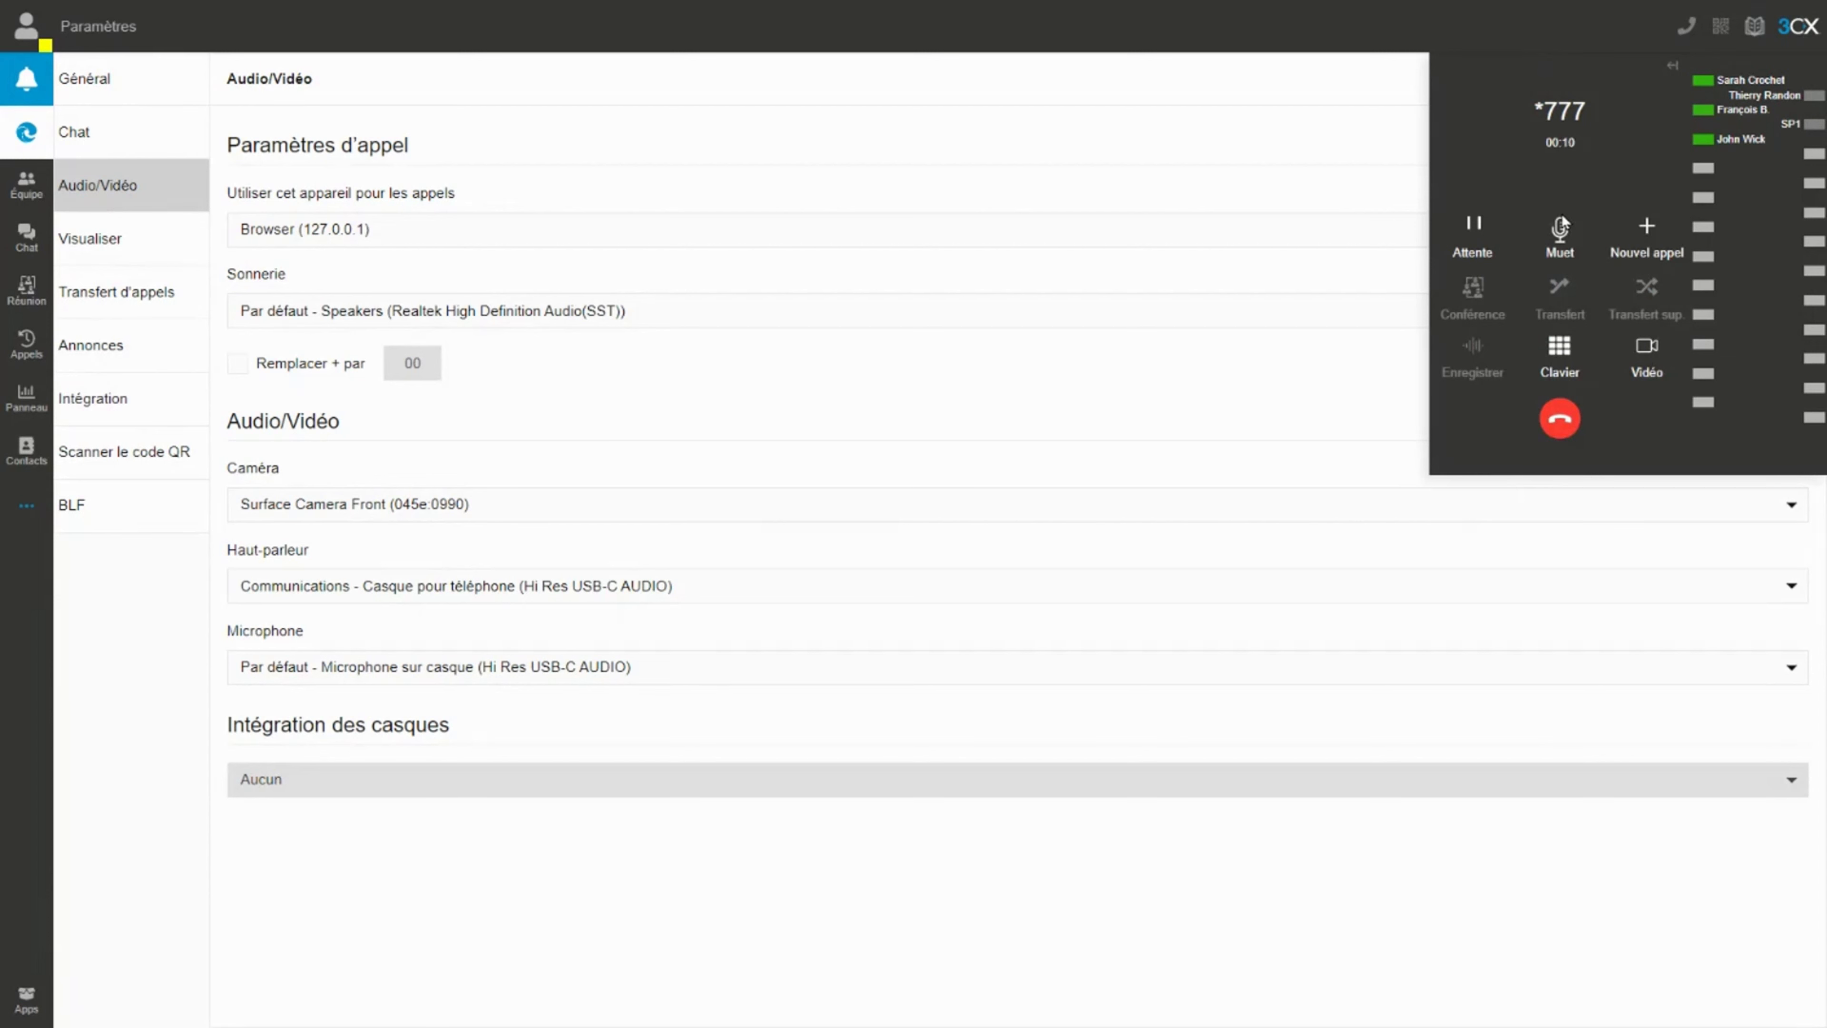
pyautogui.click(1554, 421)
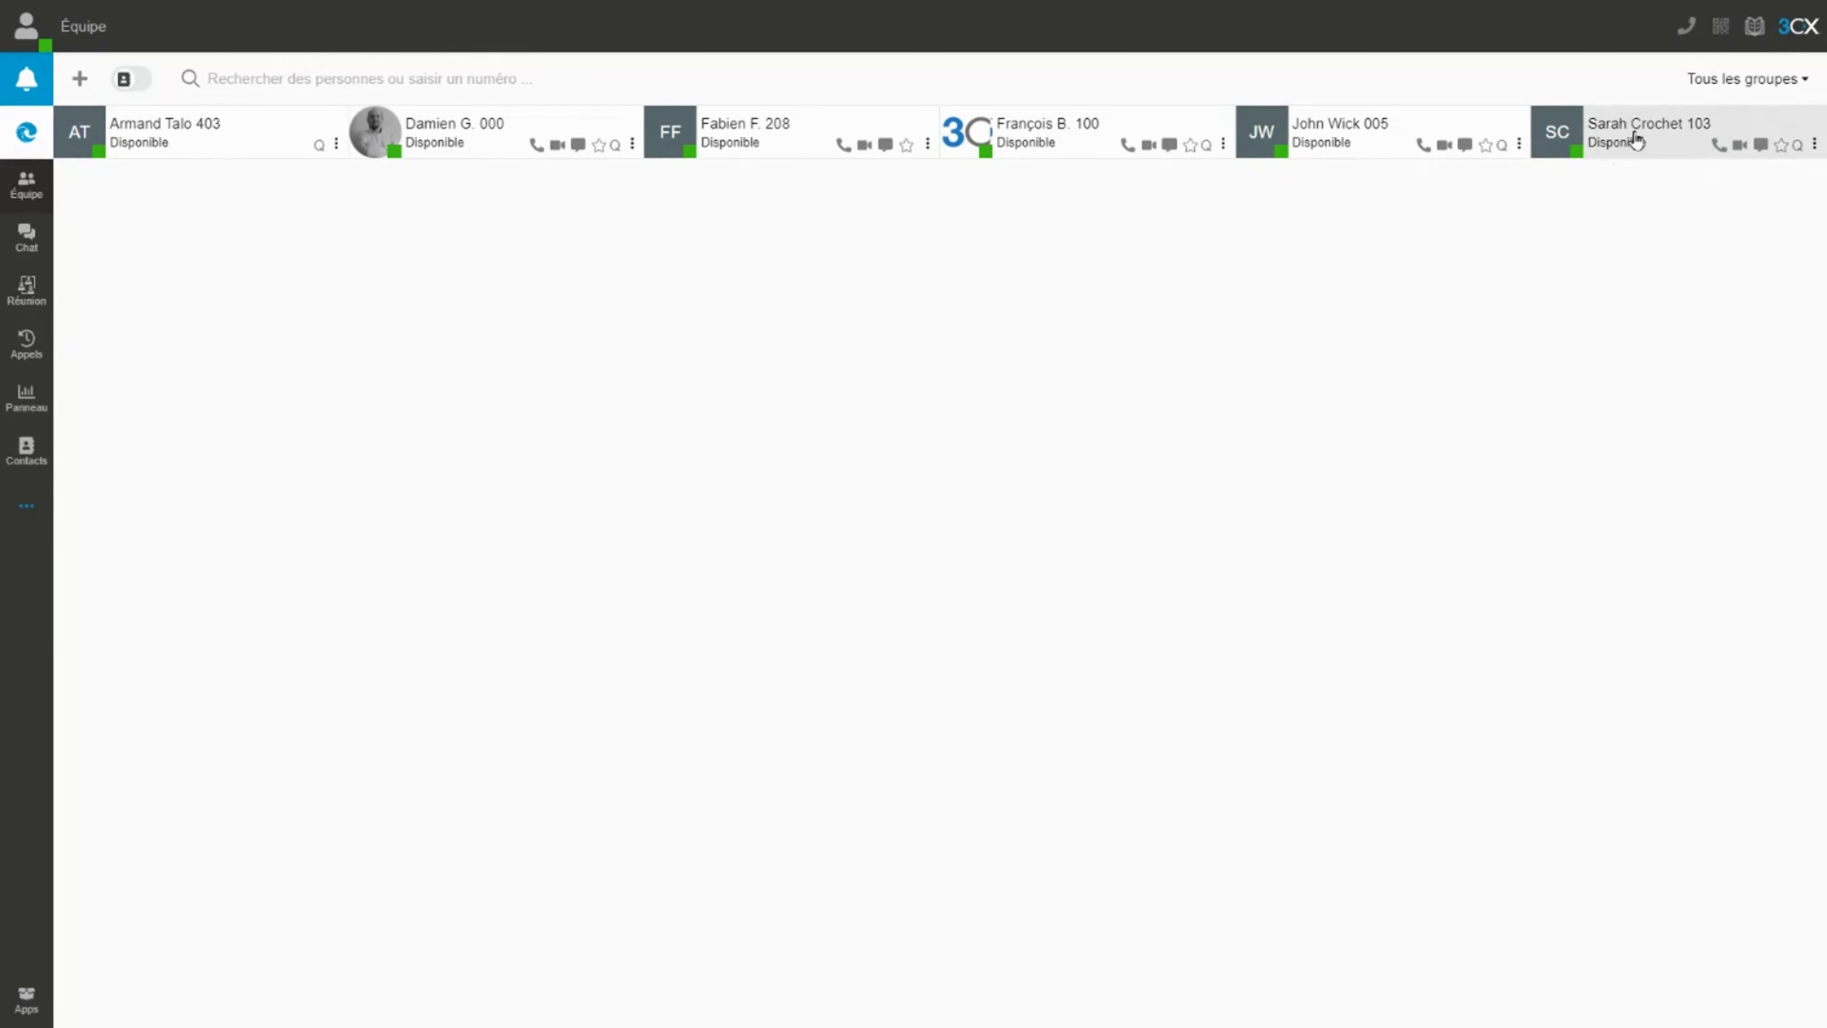
# Place a voice call to the last colleague in the team list and hang up.
pyautogui.click(1718, 149)
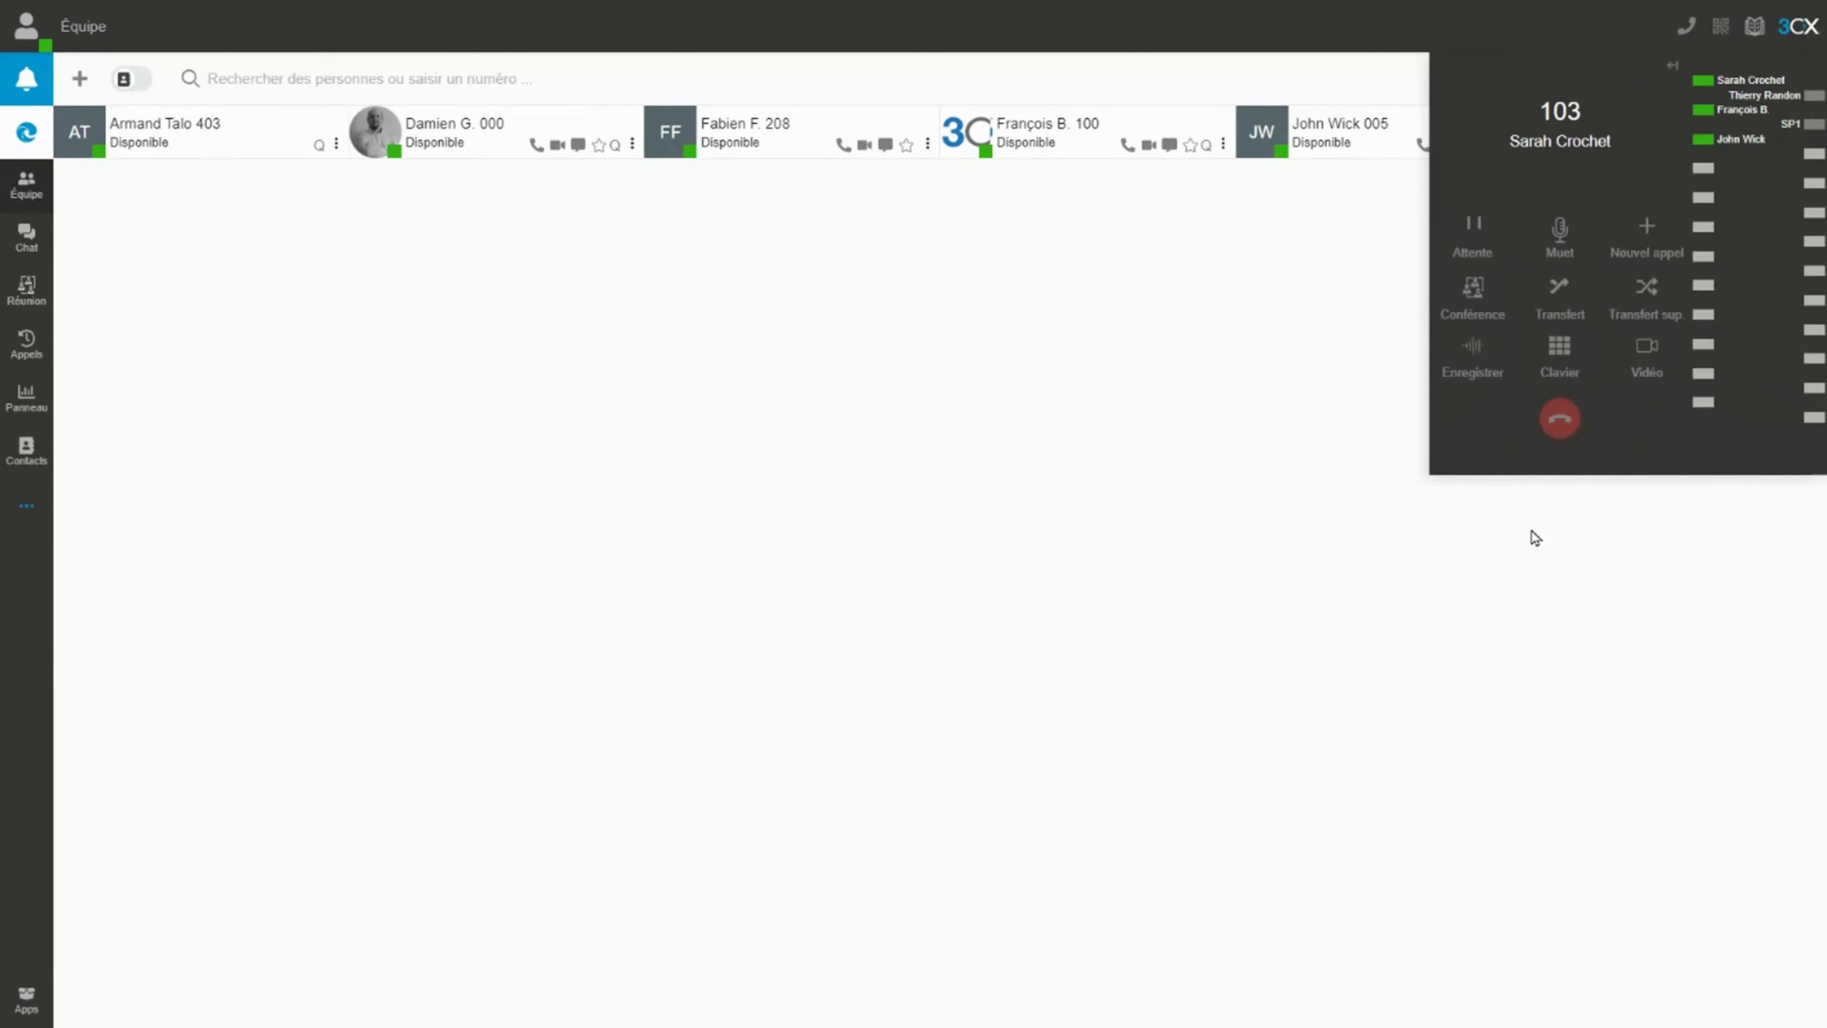
pyautogui.click(1561, 420)
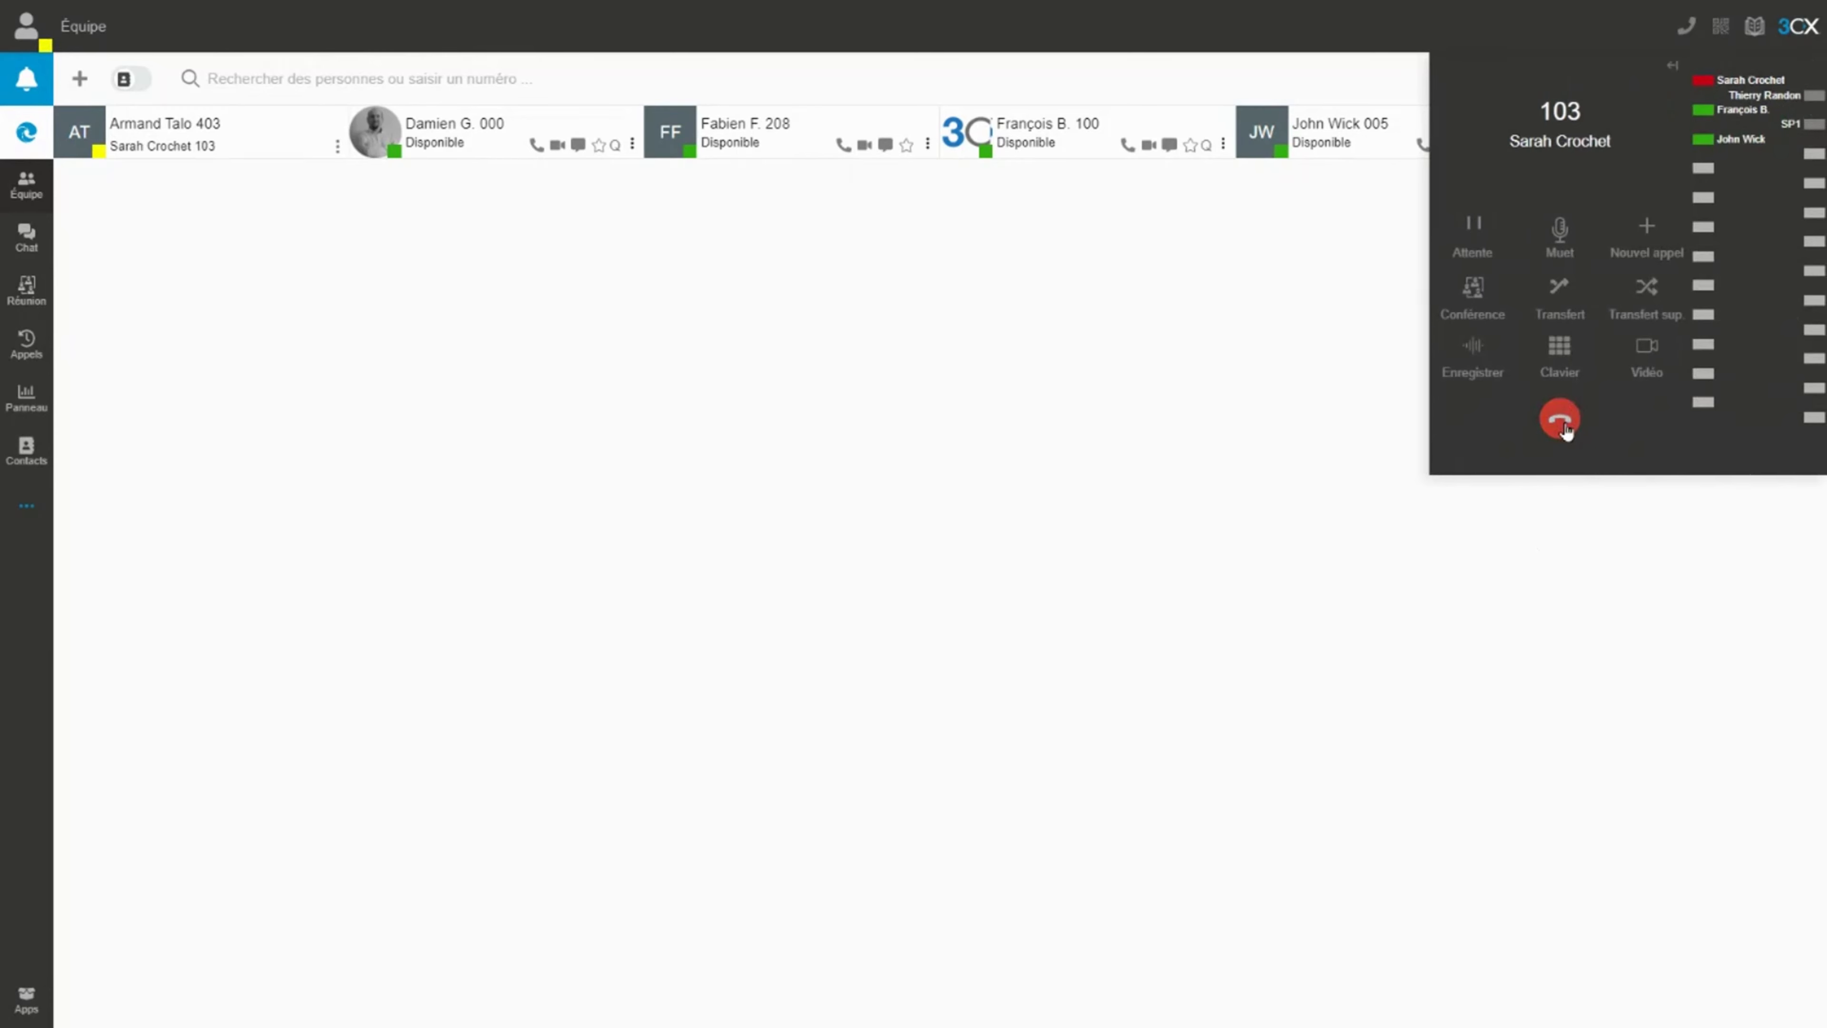
# Search the dialer for the last colleague in the team list using the first letters of their first name.
pyautogui.click(1685, 29)
pyautogui.click(1566, 103)
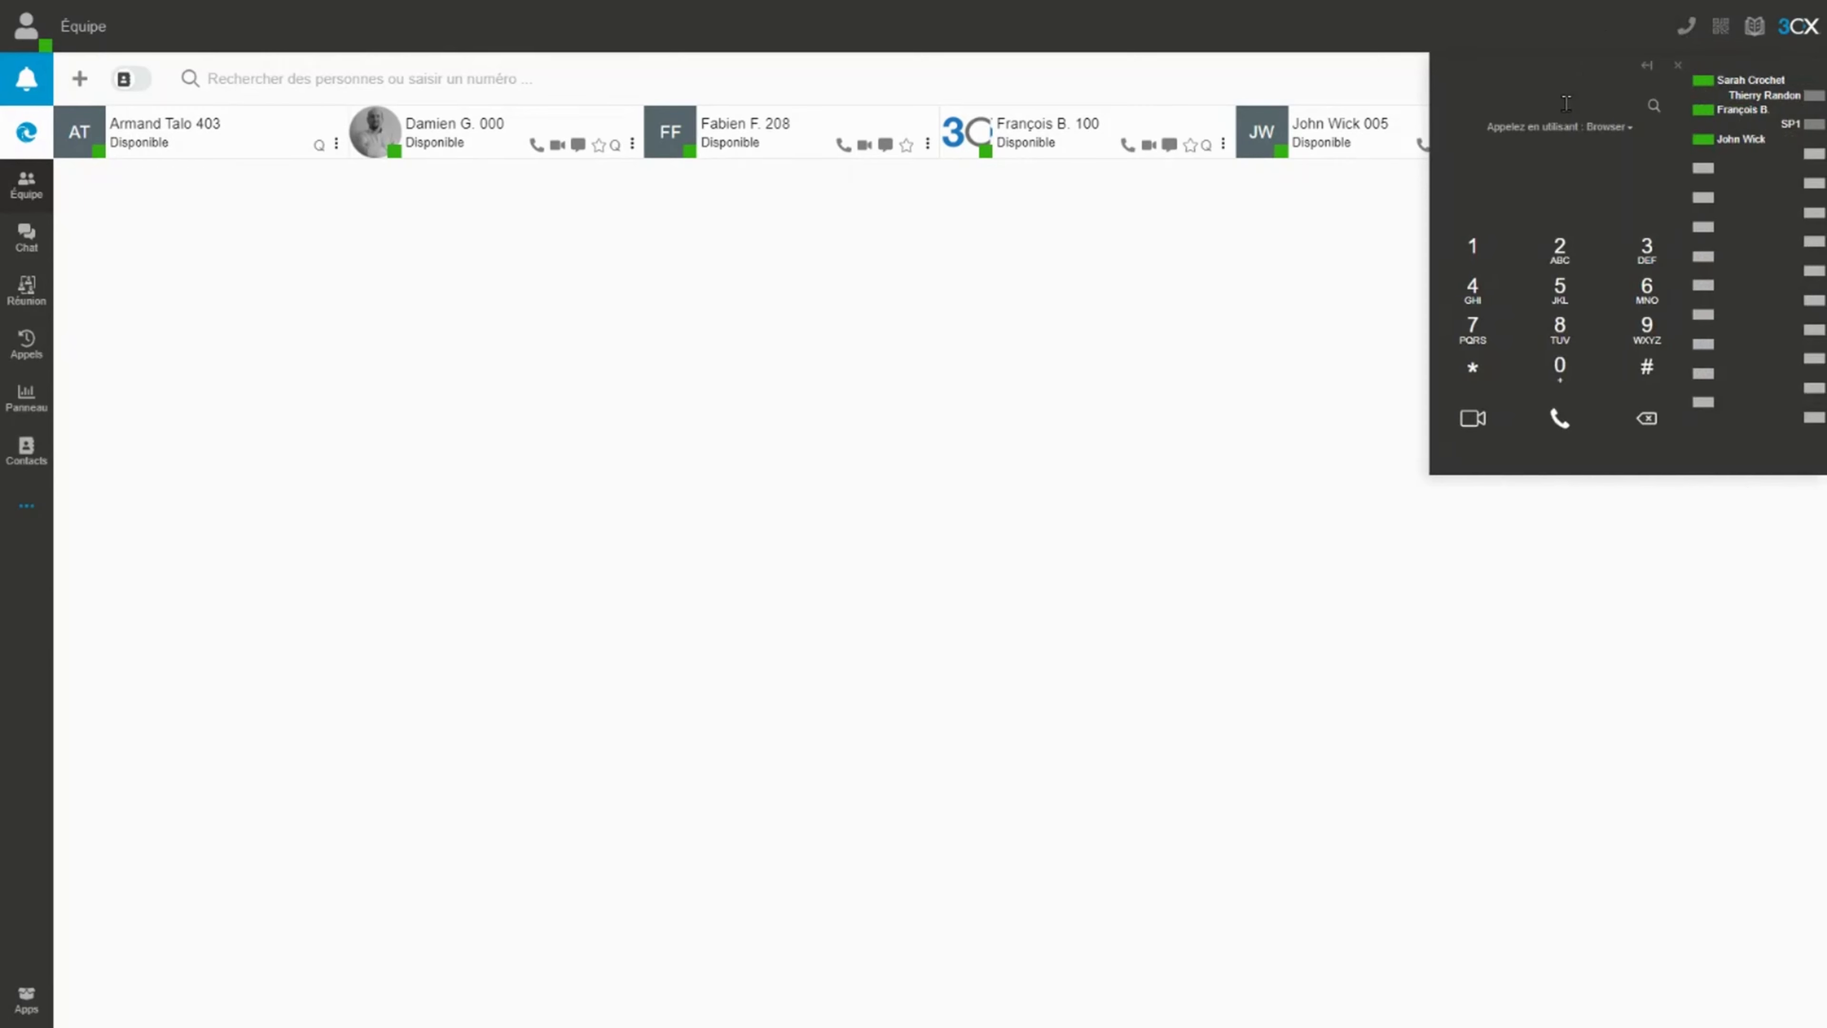
pyautogui.click(1290, 282)
pyautogui.click(1683, 29)
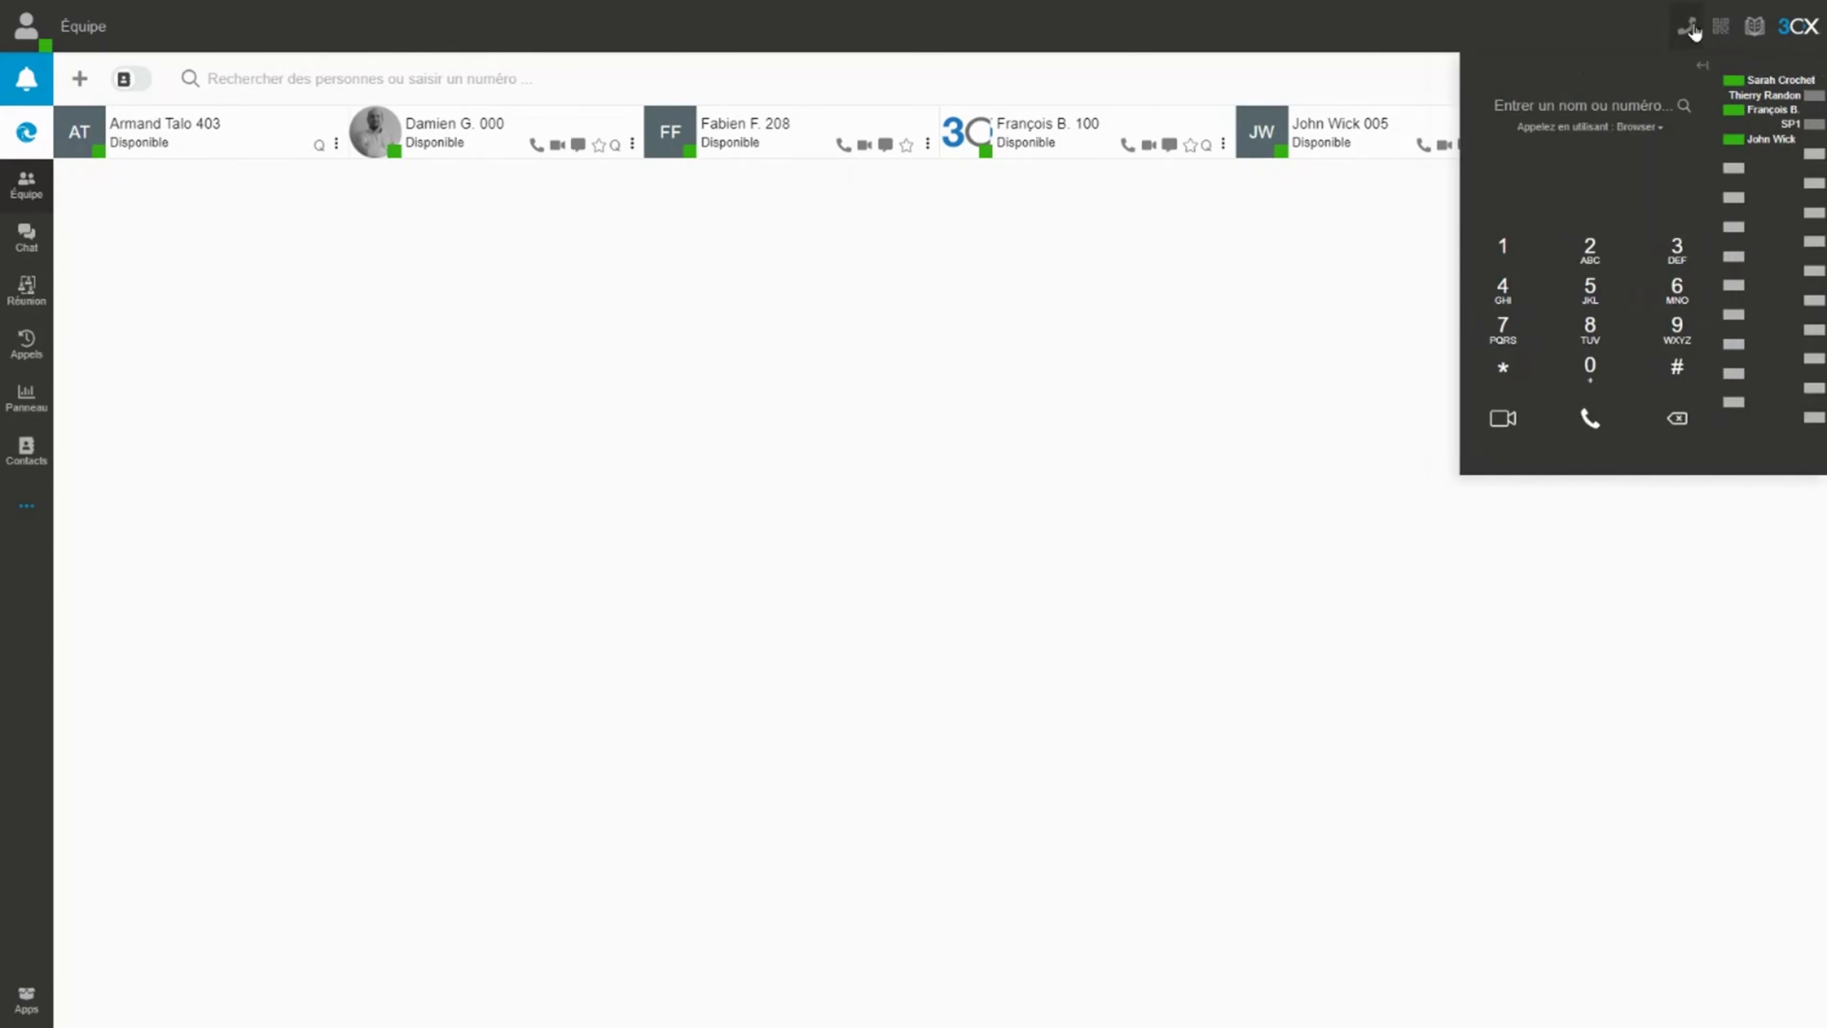
pyautogui.click(1686, 29)
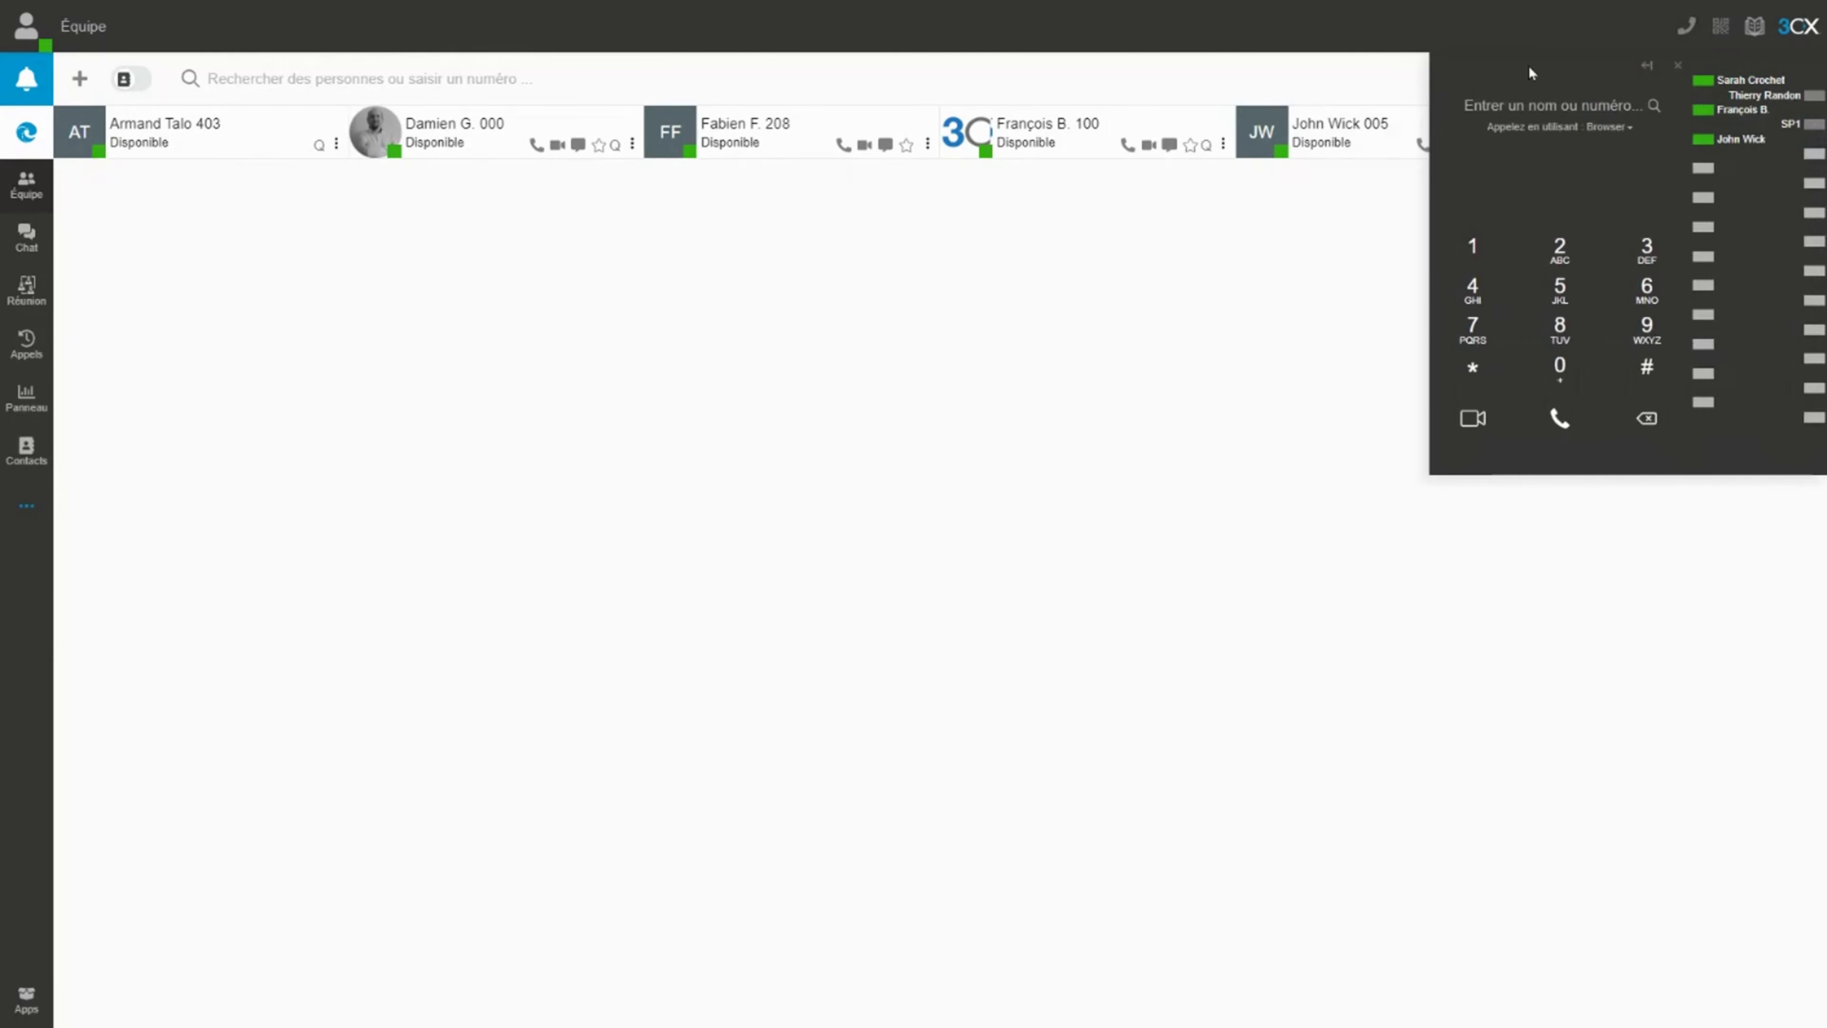
pyautogui.click(1530, 107)
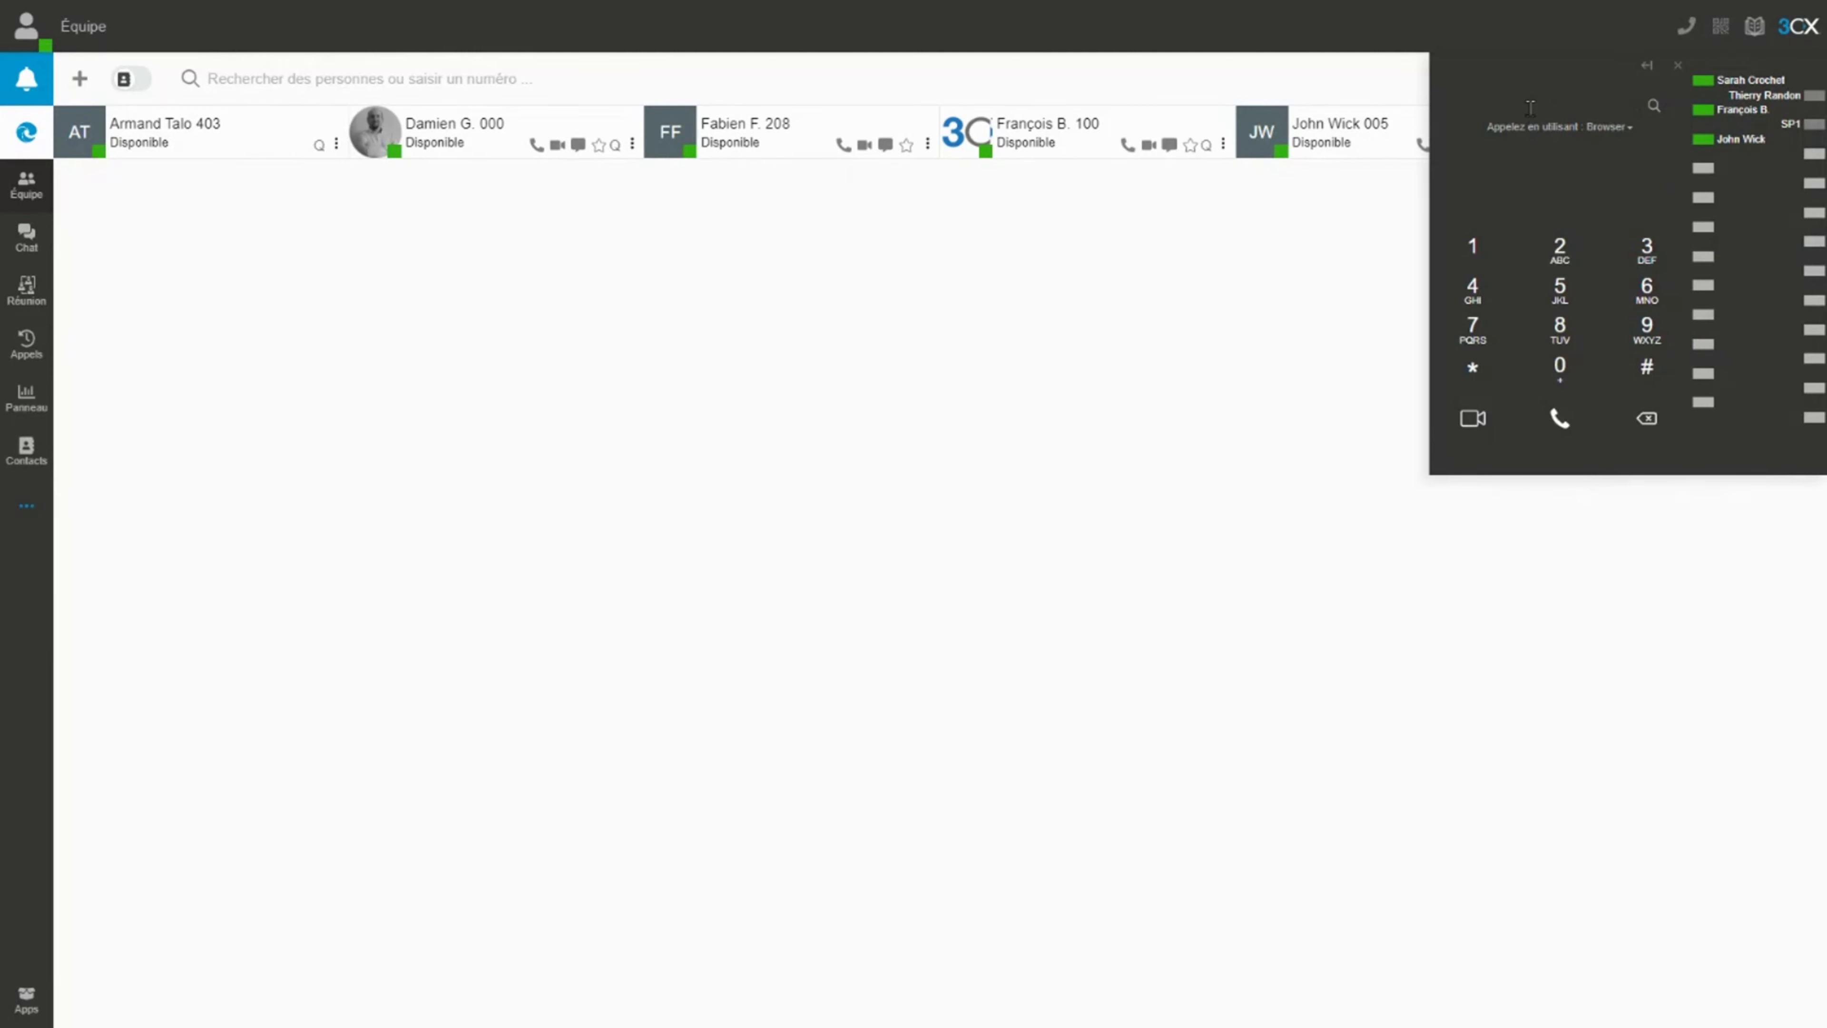
pyautogui.write('sa')
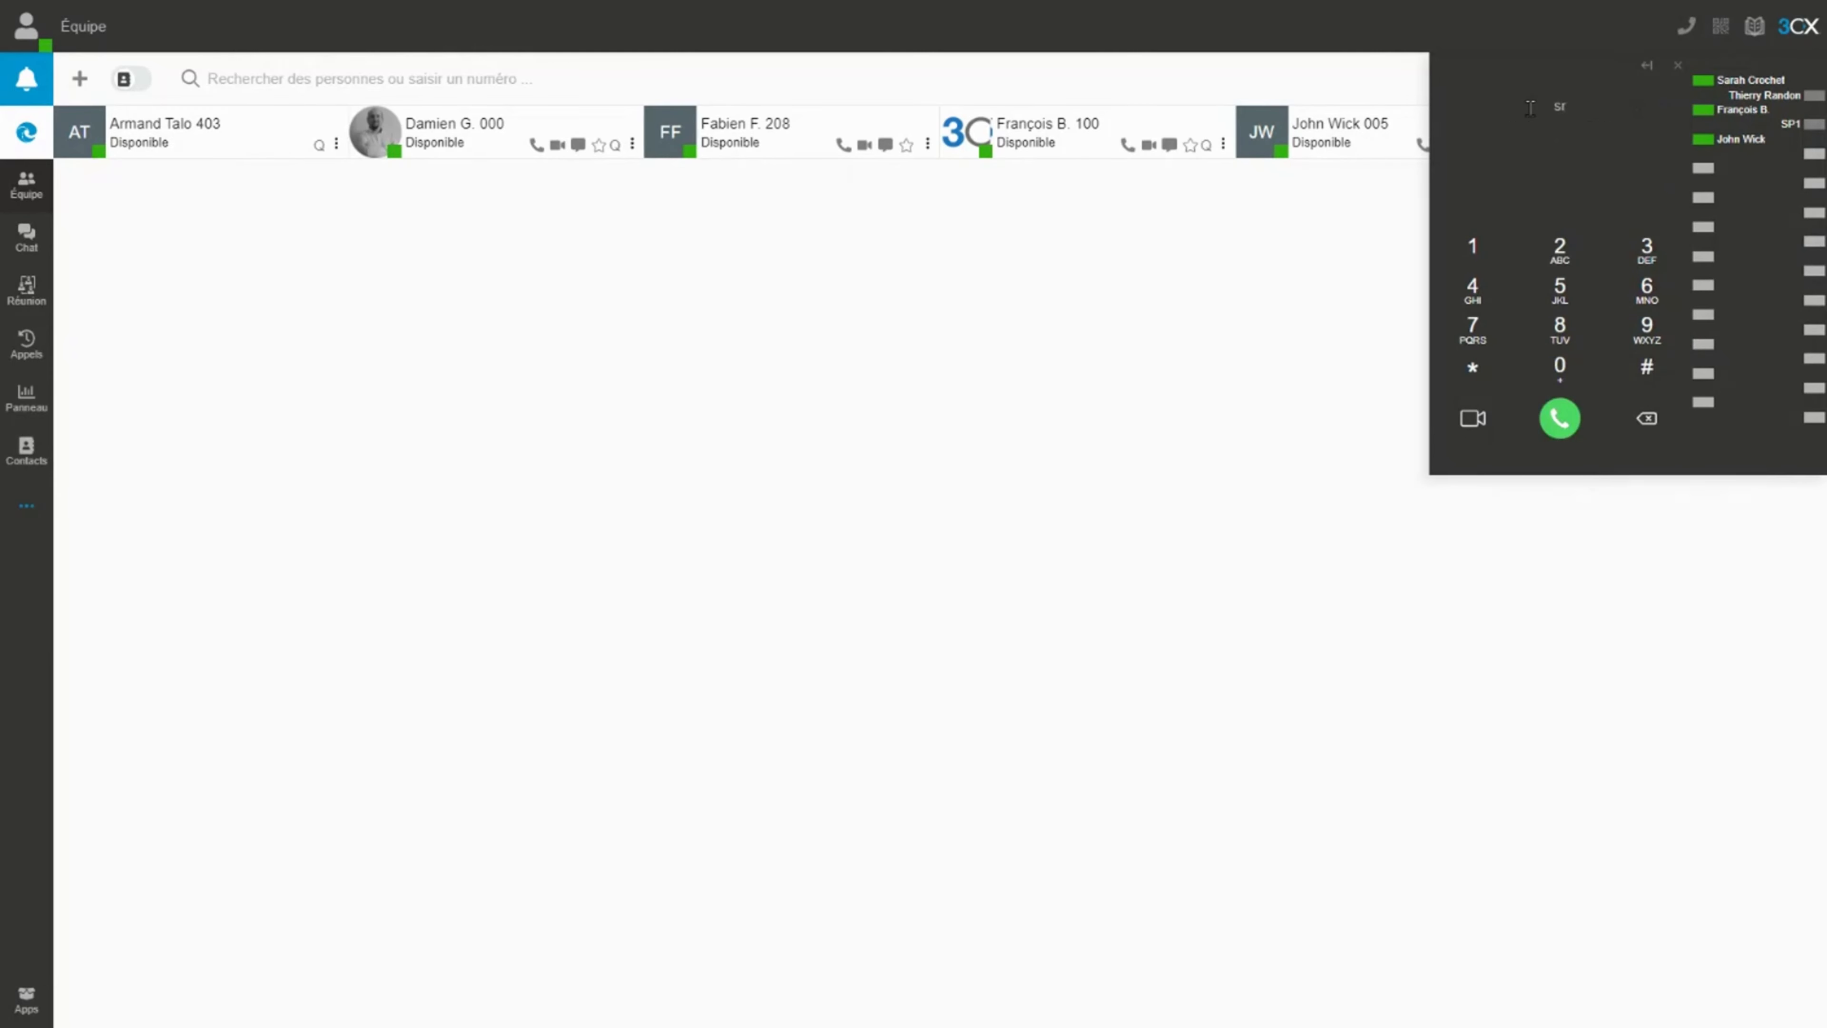
pyautogui.write('r')
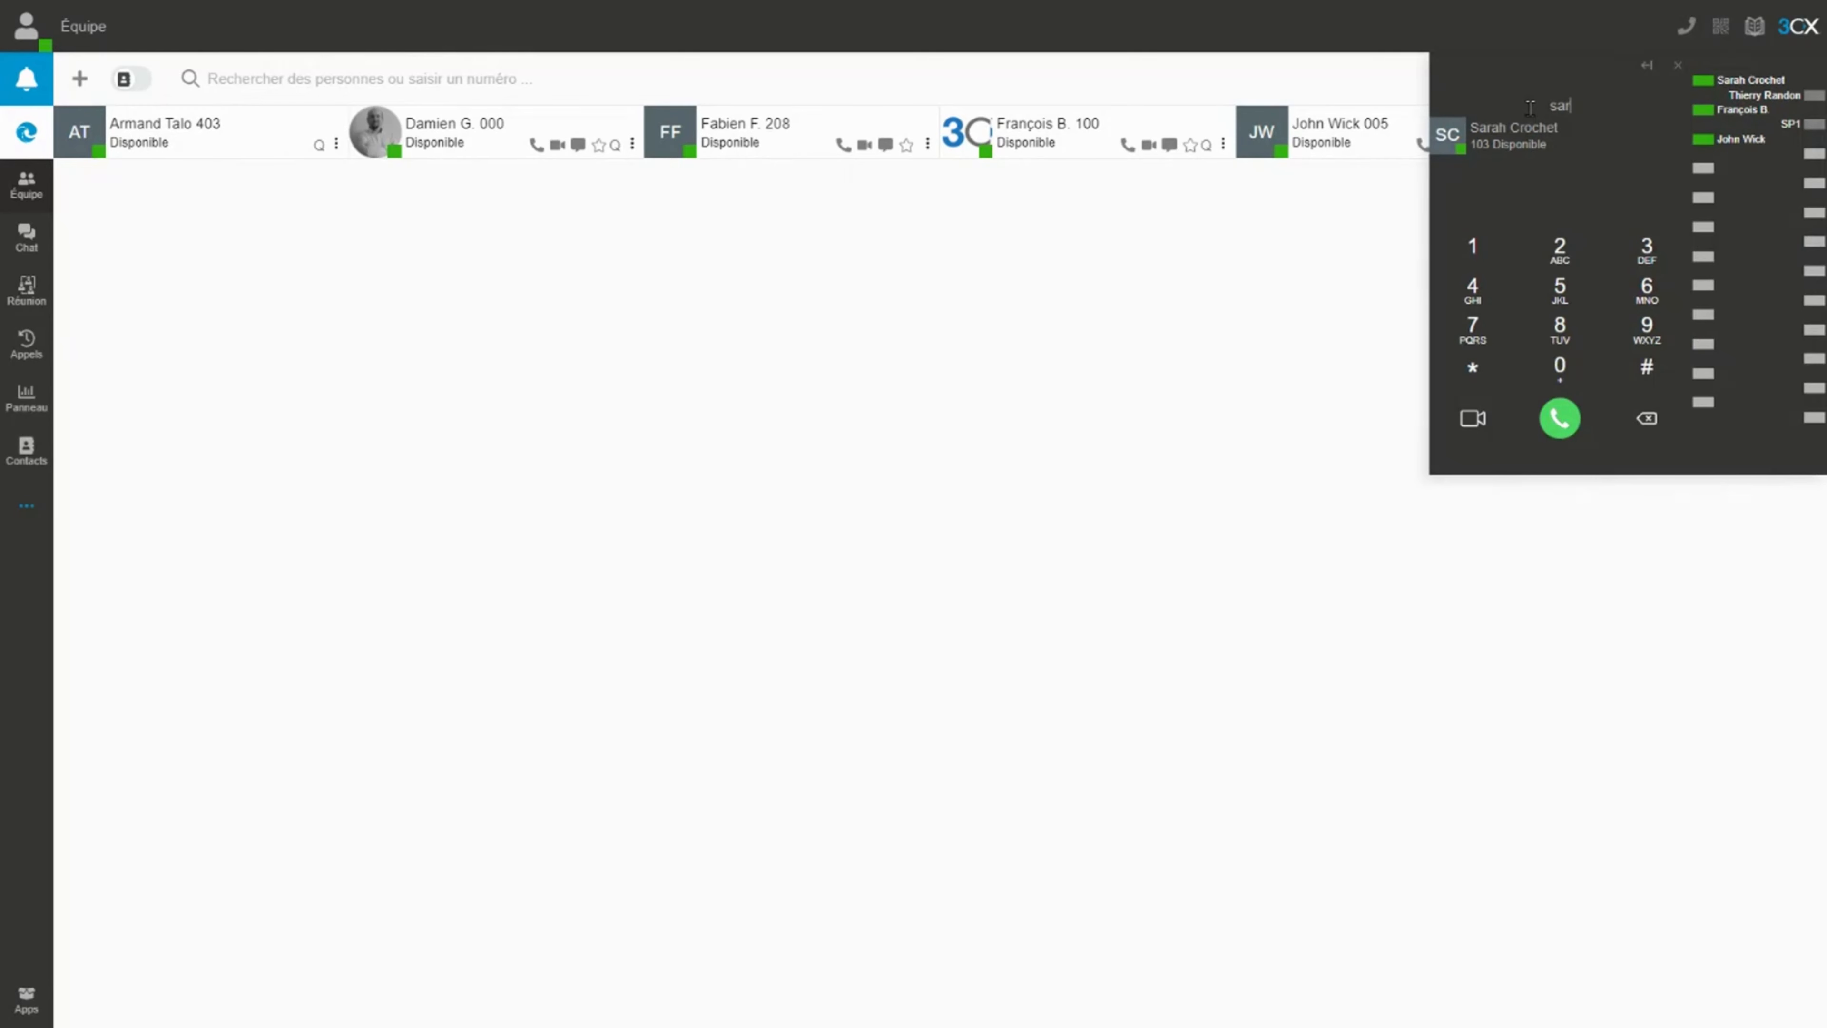
# Replace the dialer search with "dhl" to look up the external contact, and clear the field.
pyautogui.press('BackSpace')
pyautogui.press('BackSpace')
pyautogui.press('BackSpace')
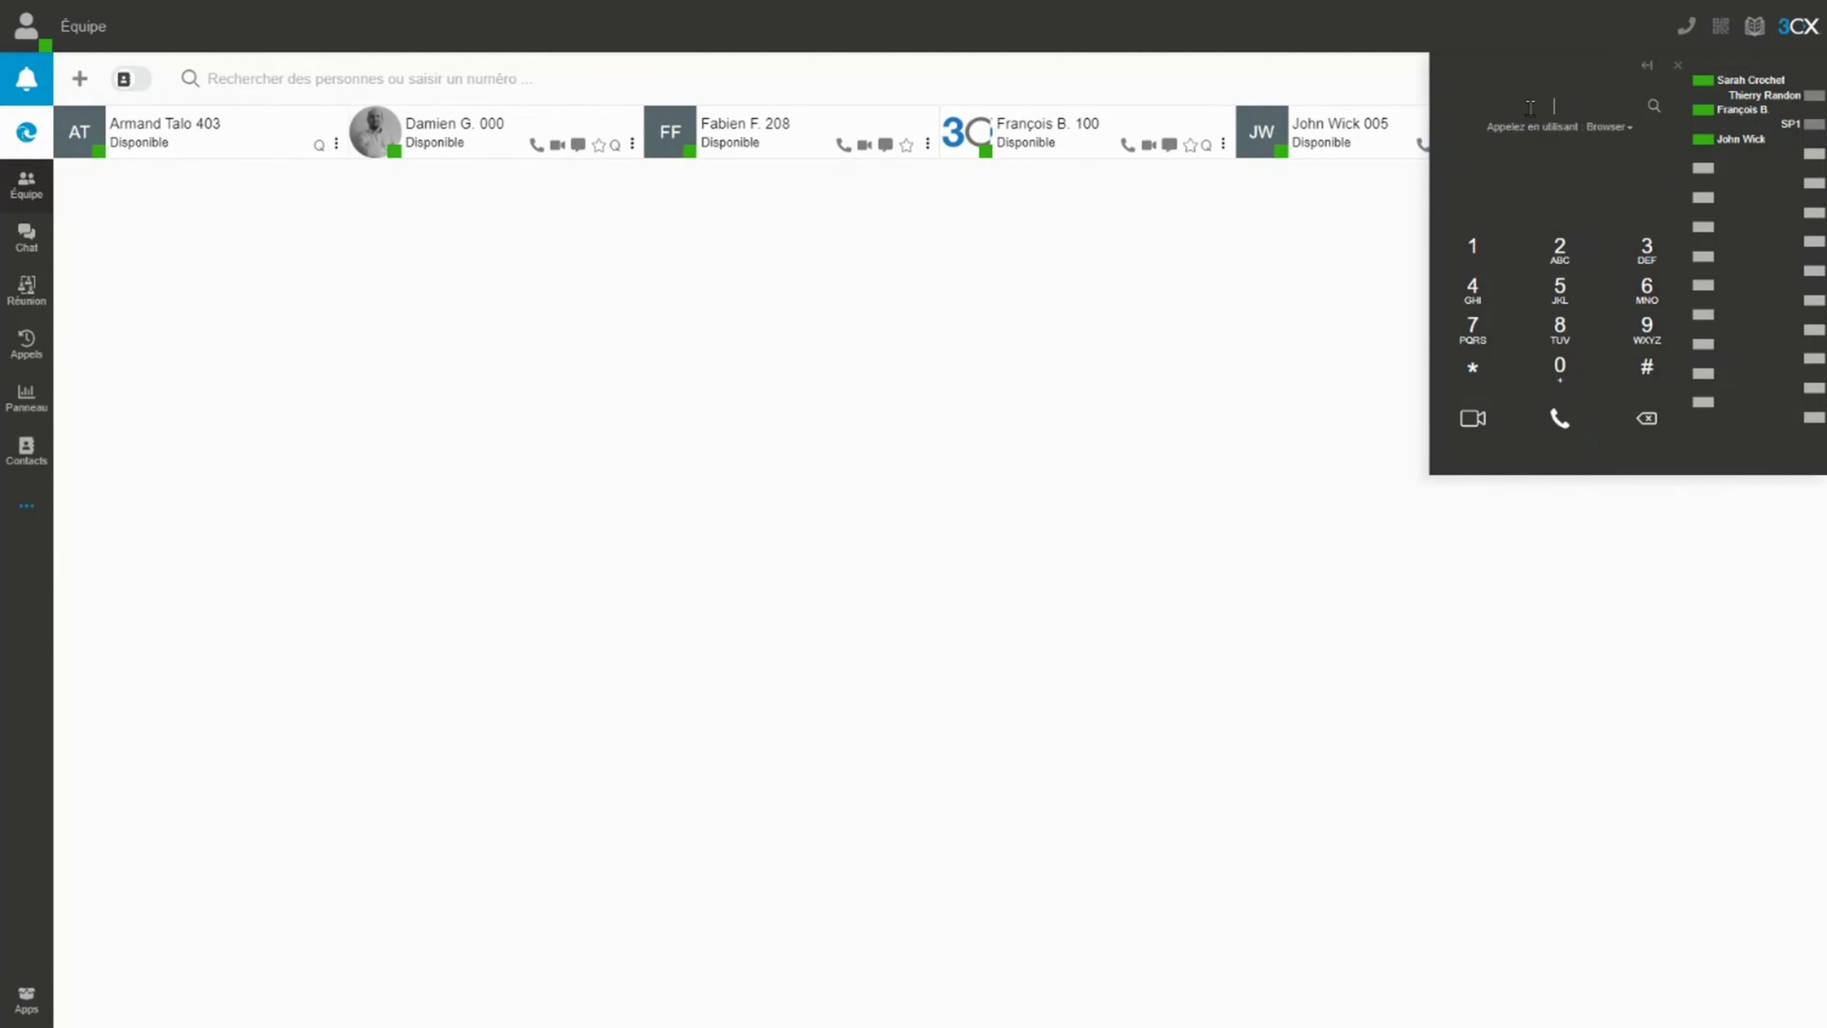
pyautogui.write('dhl')
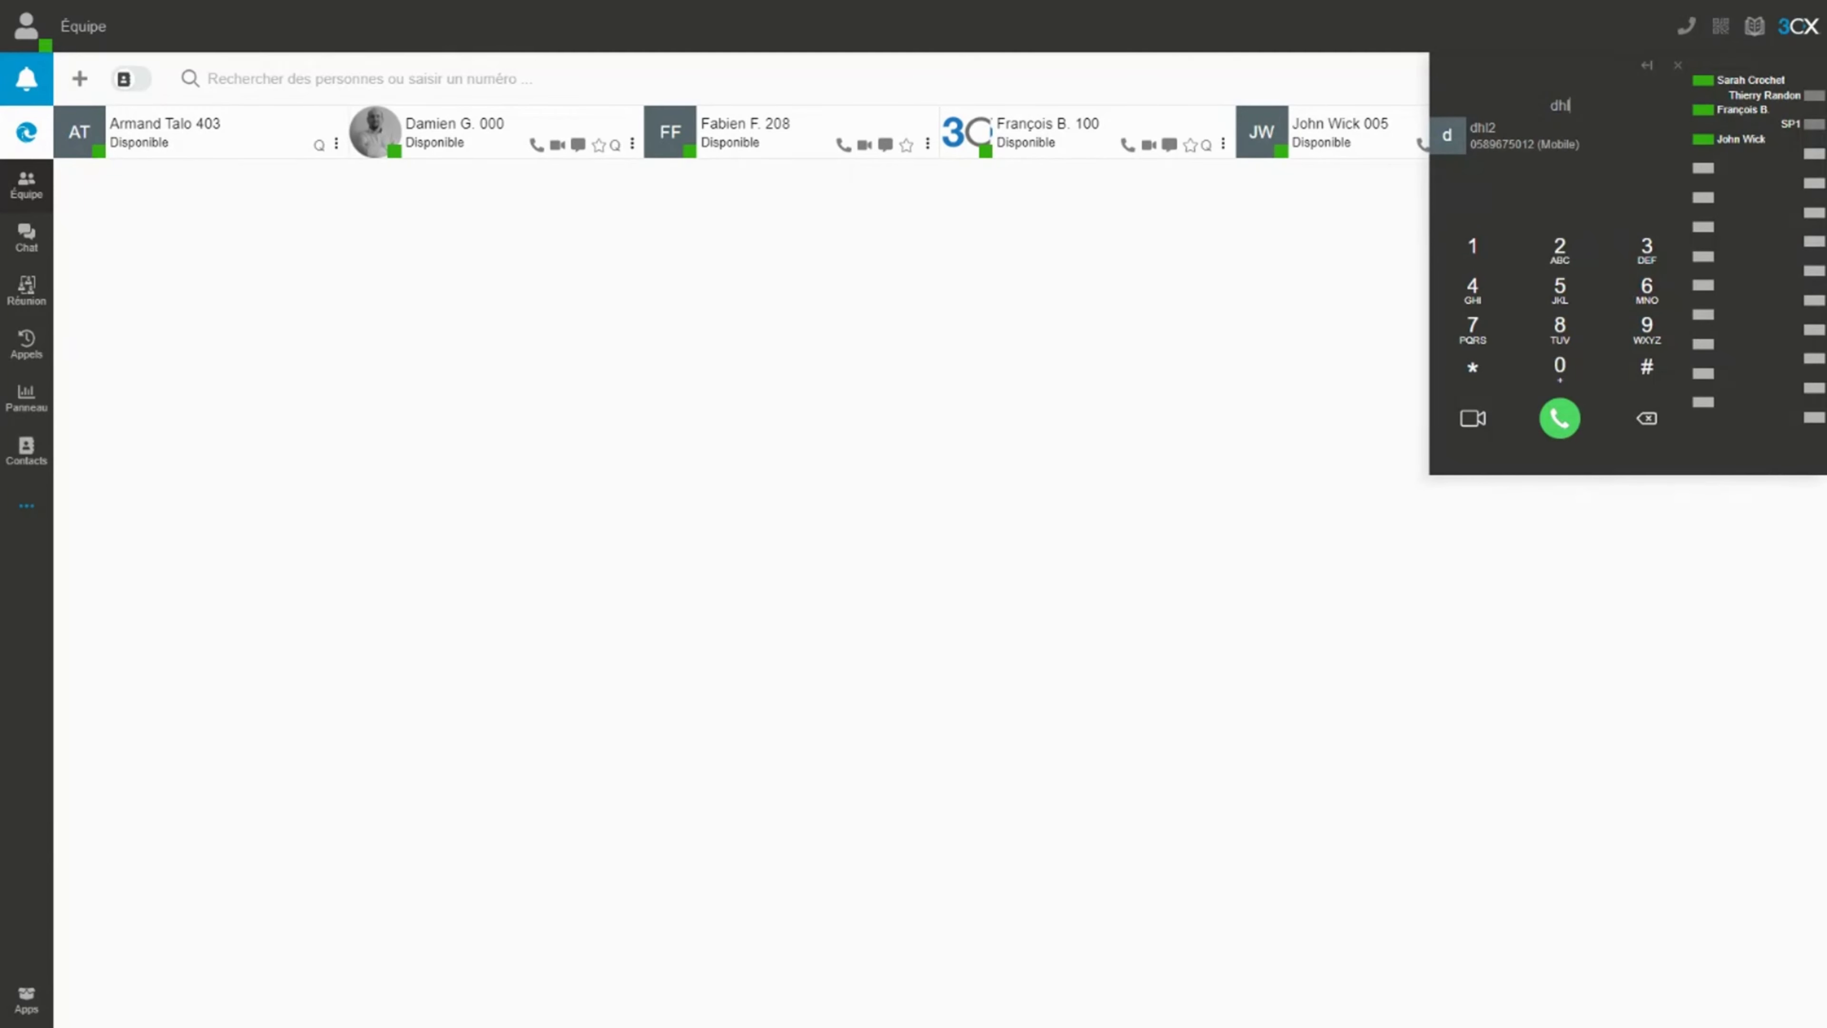
pyautogui.hotkey('ctrl', 'a')
pyautogui.press('BackSpace')
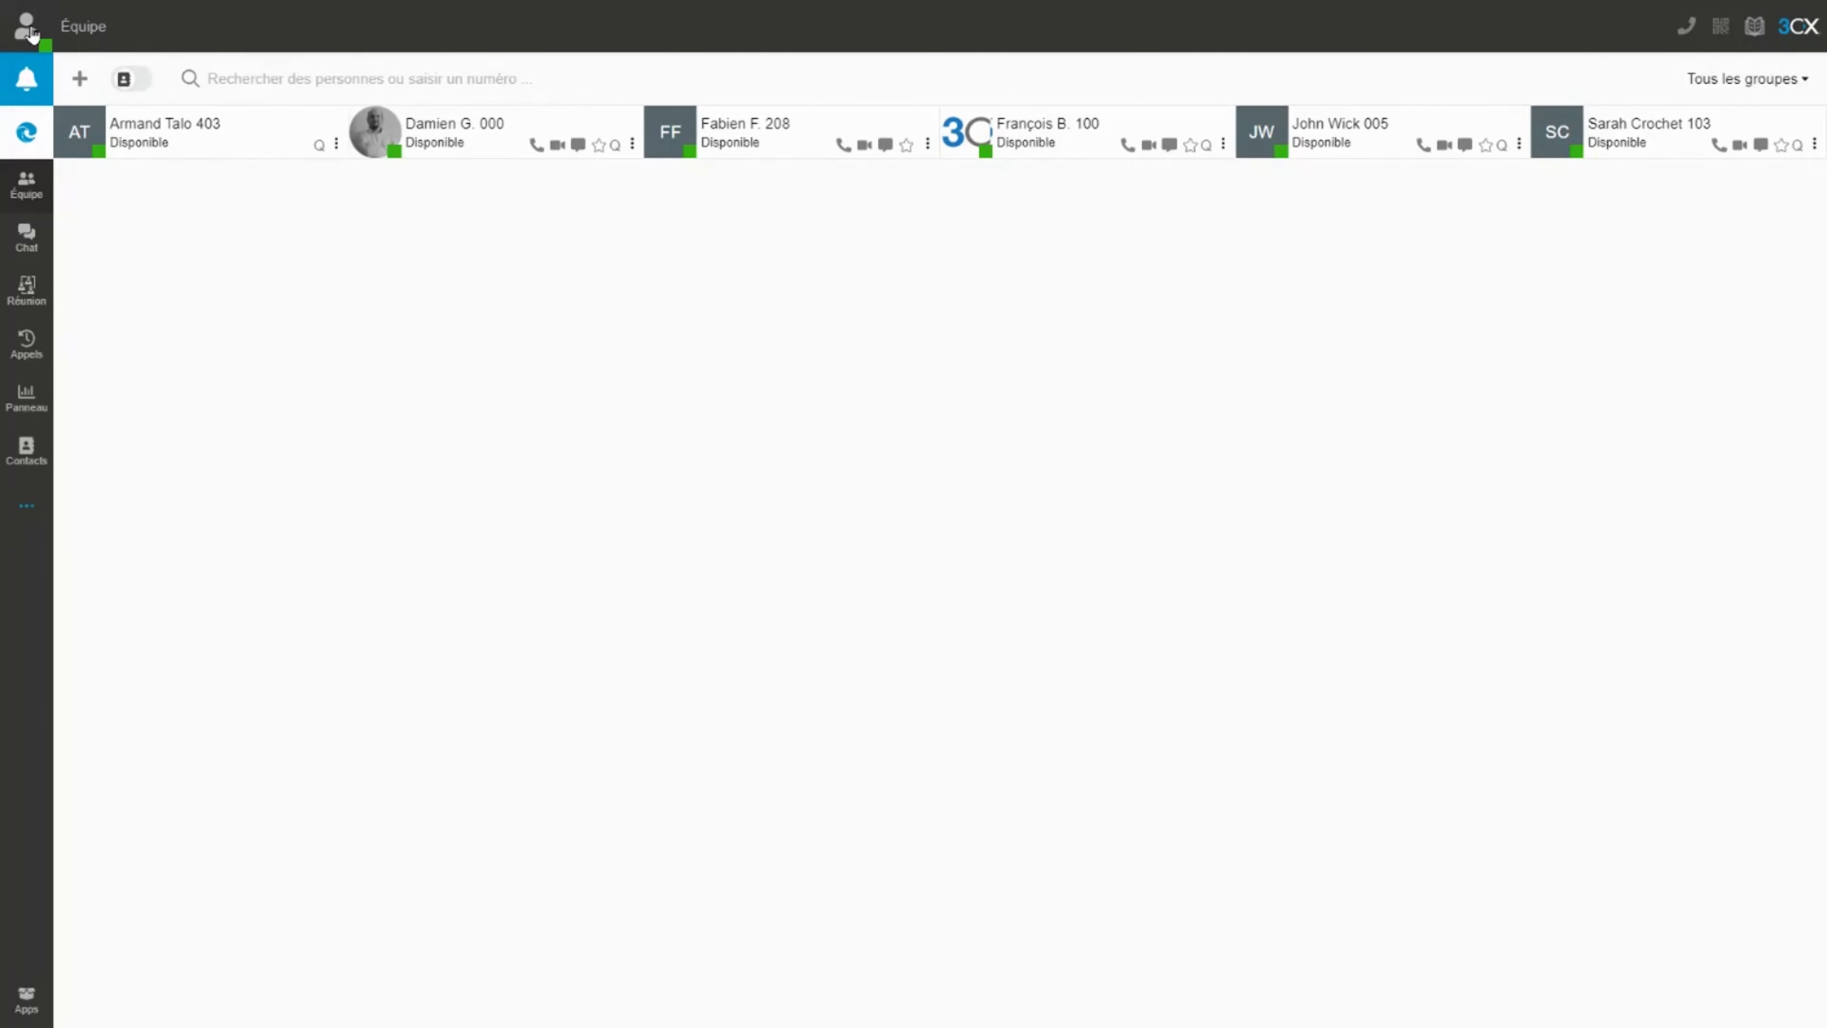
# Switch the presence status through Absent and Disponible, ending on "Ne pas déranger - en réunion".
pyautogui.click(29, 32)
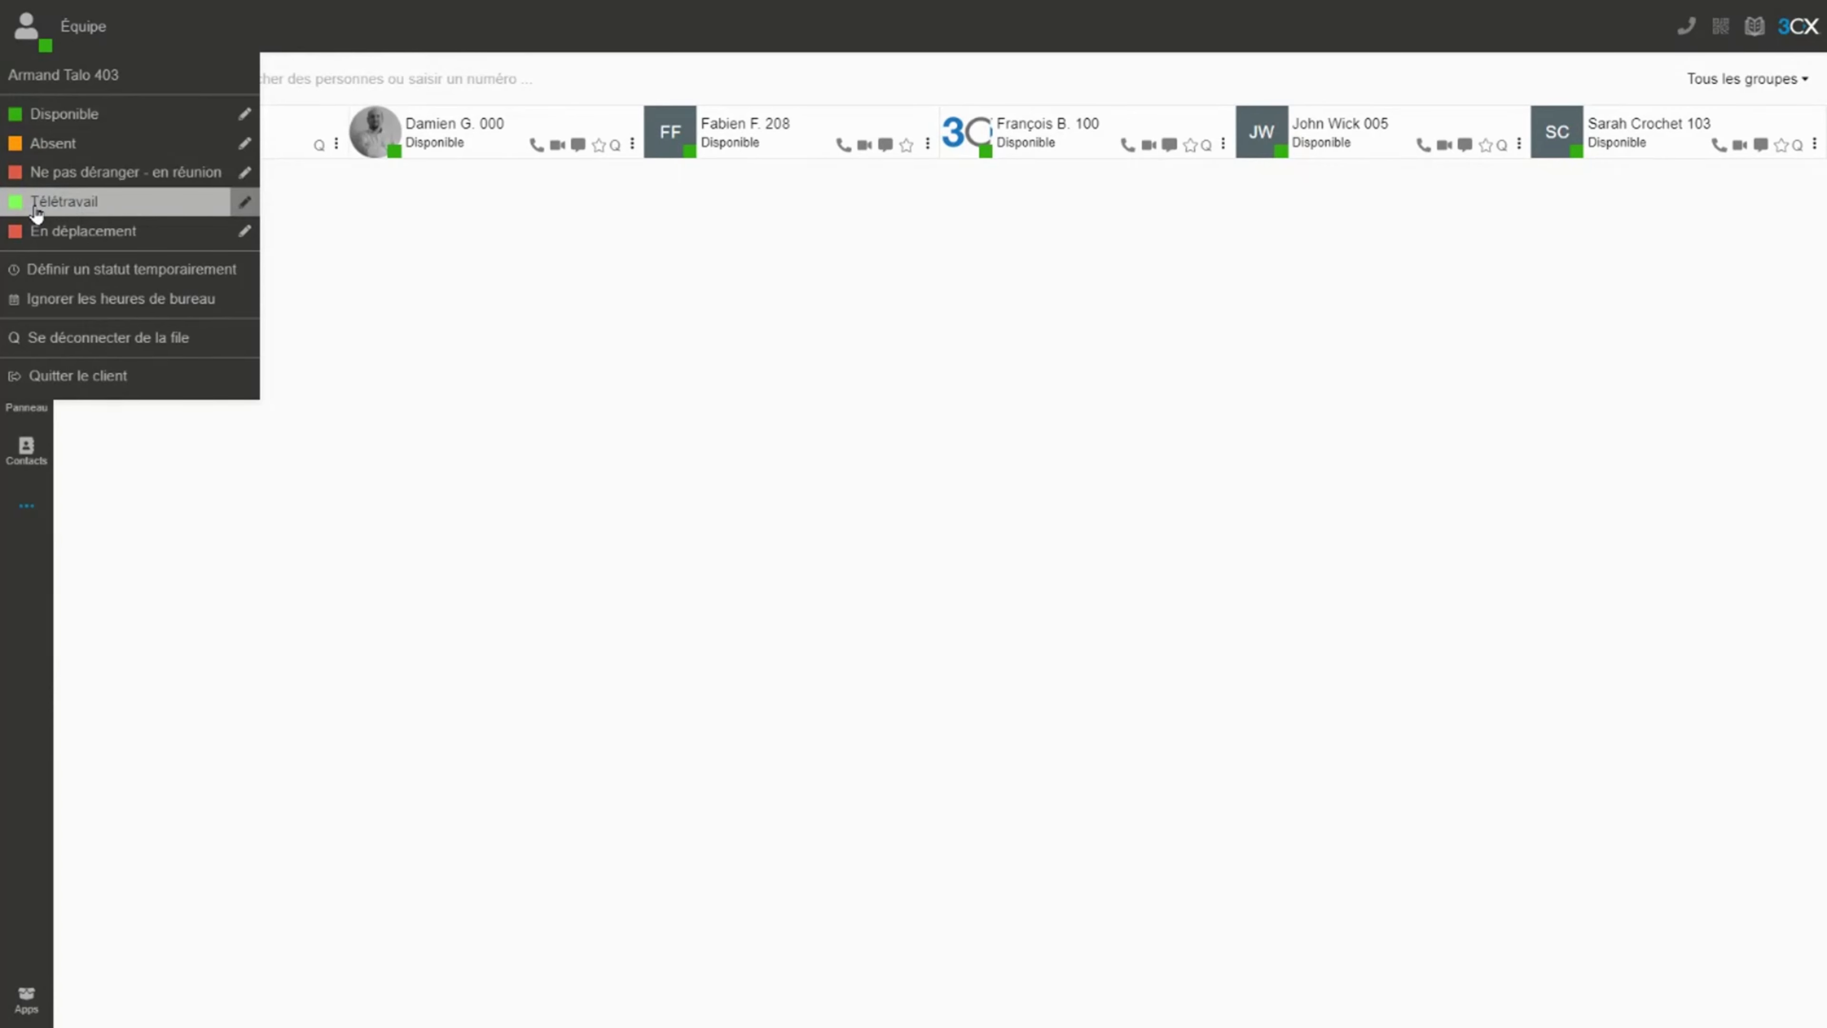
pyautogui.click(44, 145)
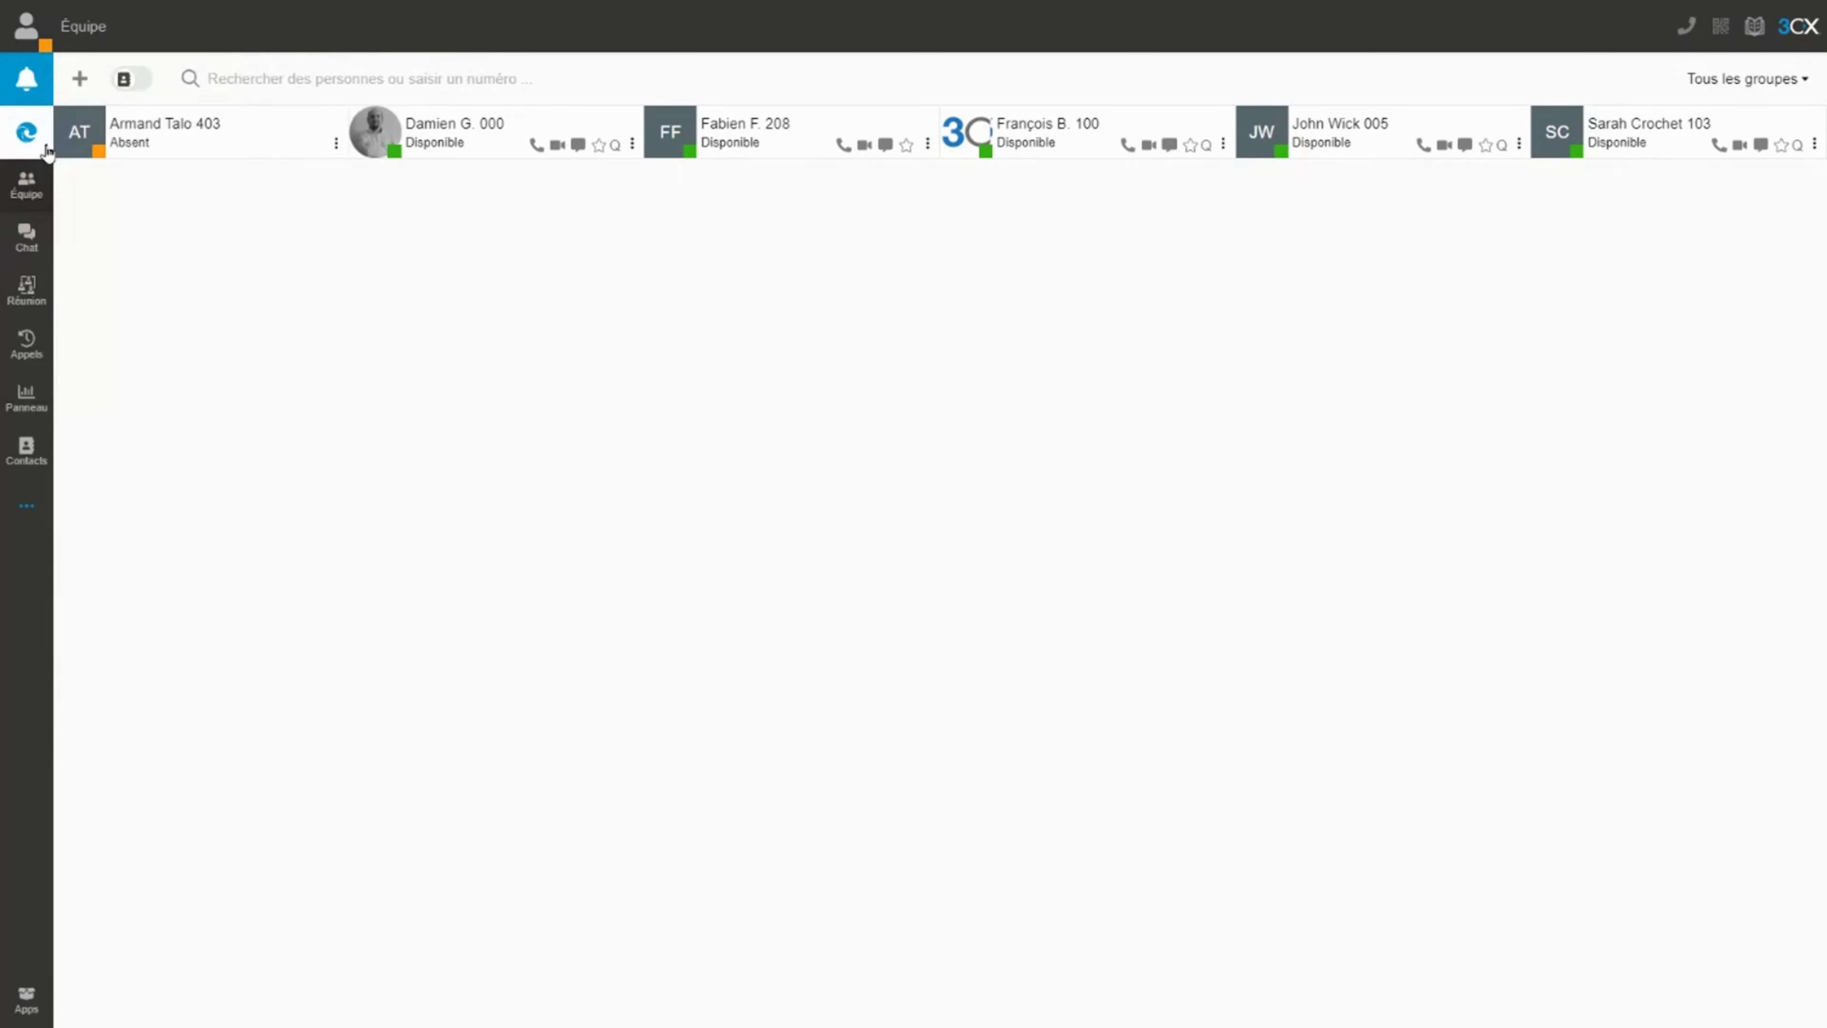
pyautogui.click(29, 26)
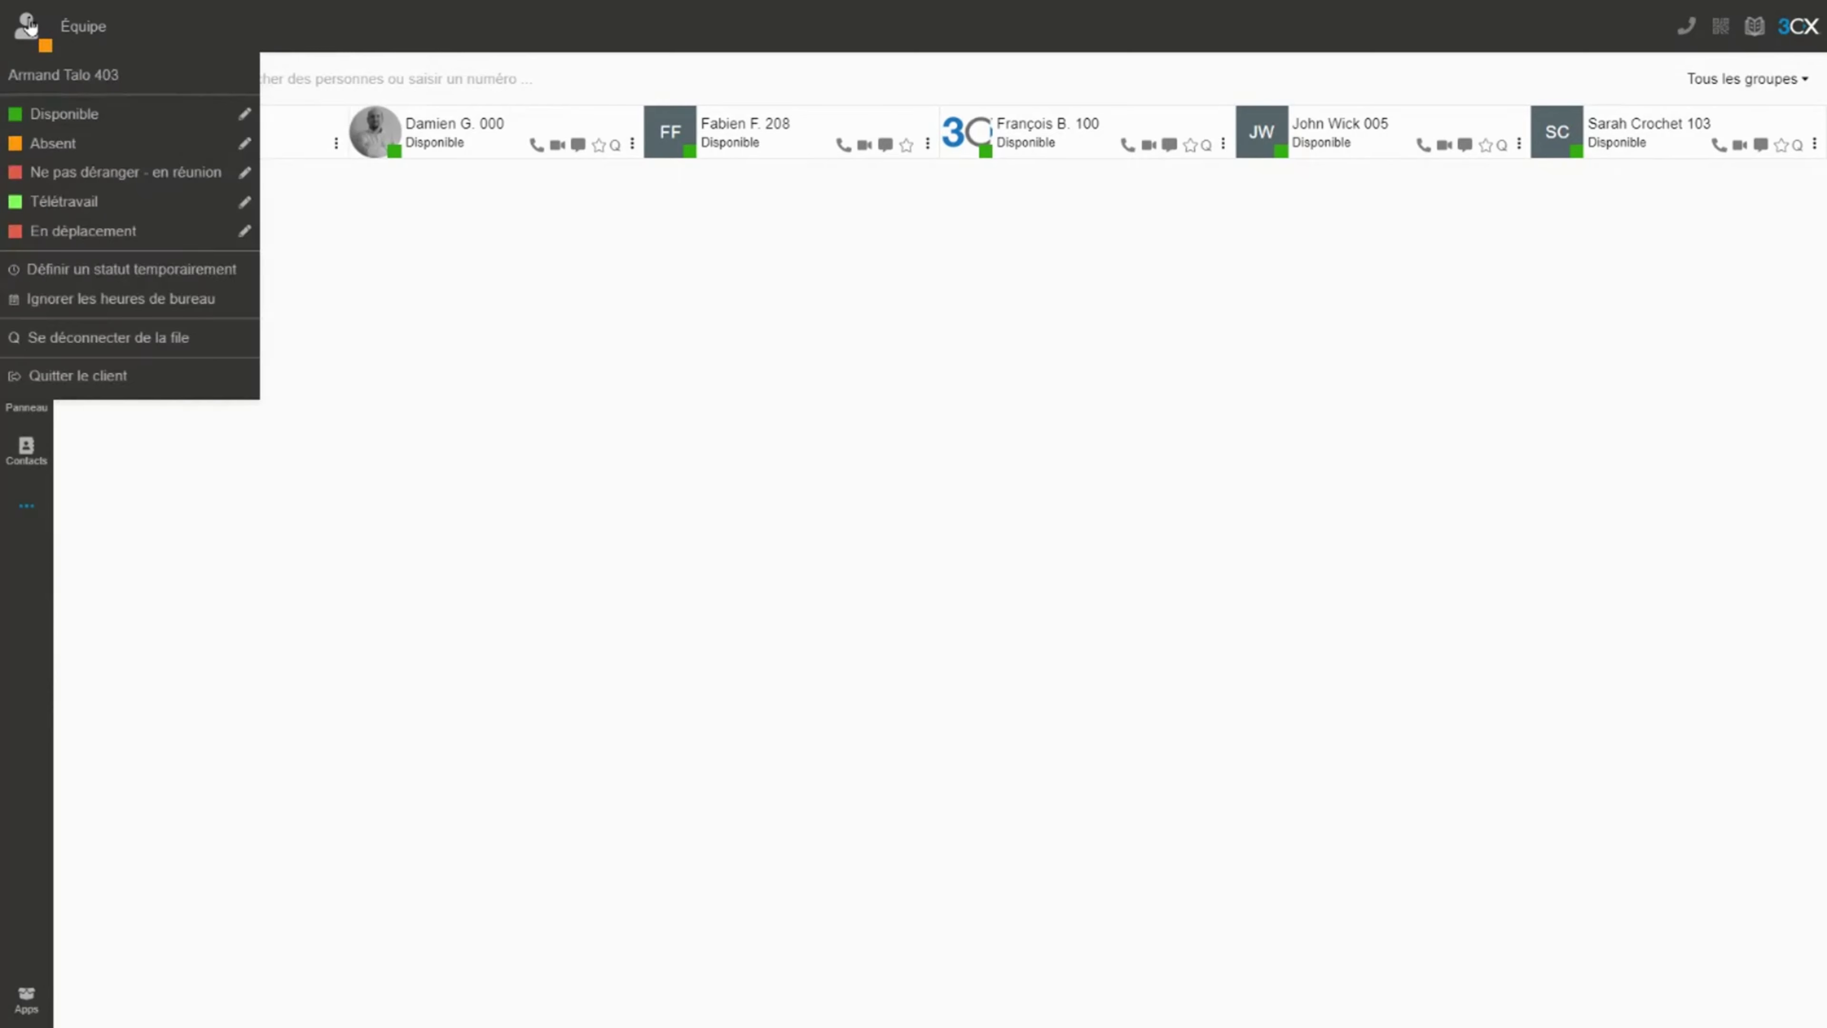
pyautogui.click(43, 121)
pyautogui.click(28, 28)
pyautogui.click(81, 180)
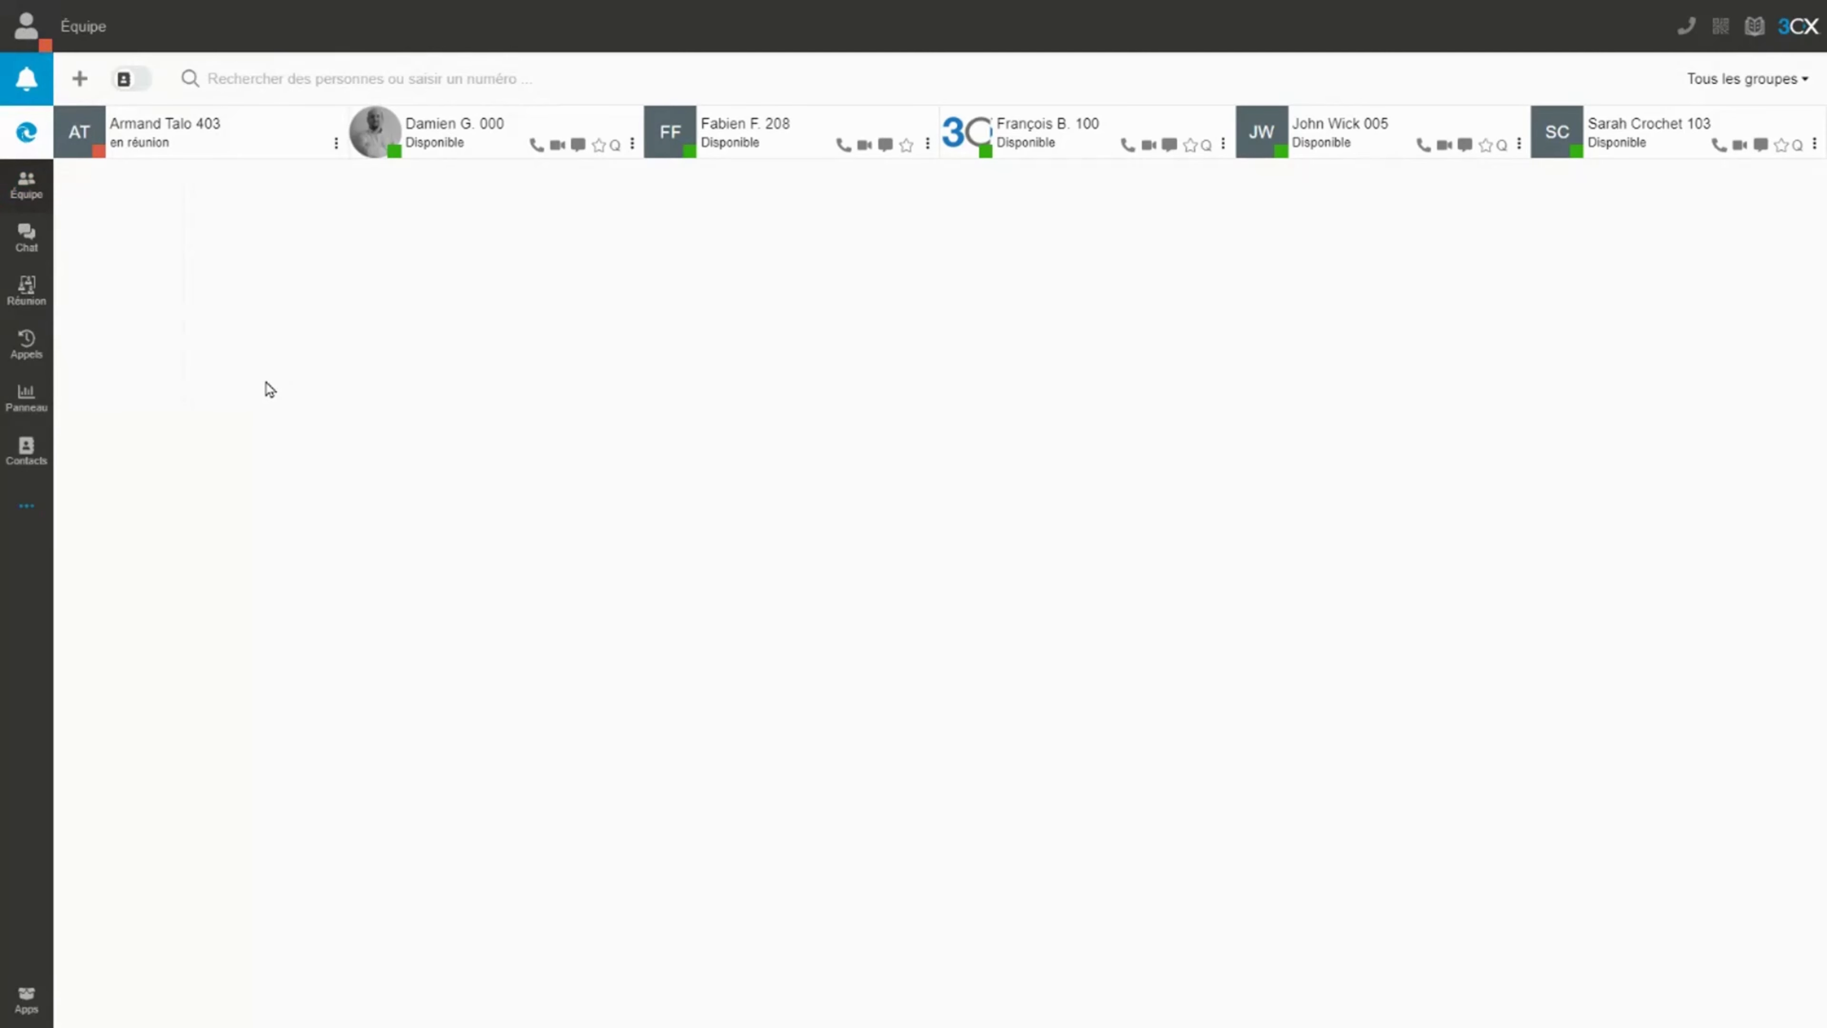
# Open the Transfert d'appels settings for Ne pas déranger, review the forwarding rules, and forward internal calls to "Messagerie vocale".
pyautogui.click(29, 507)
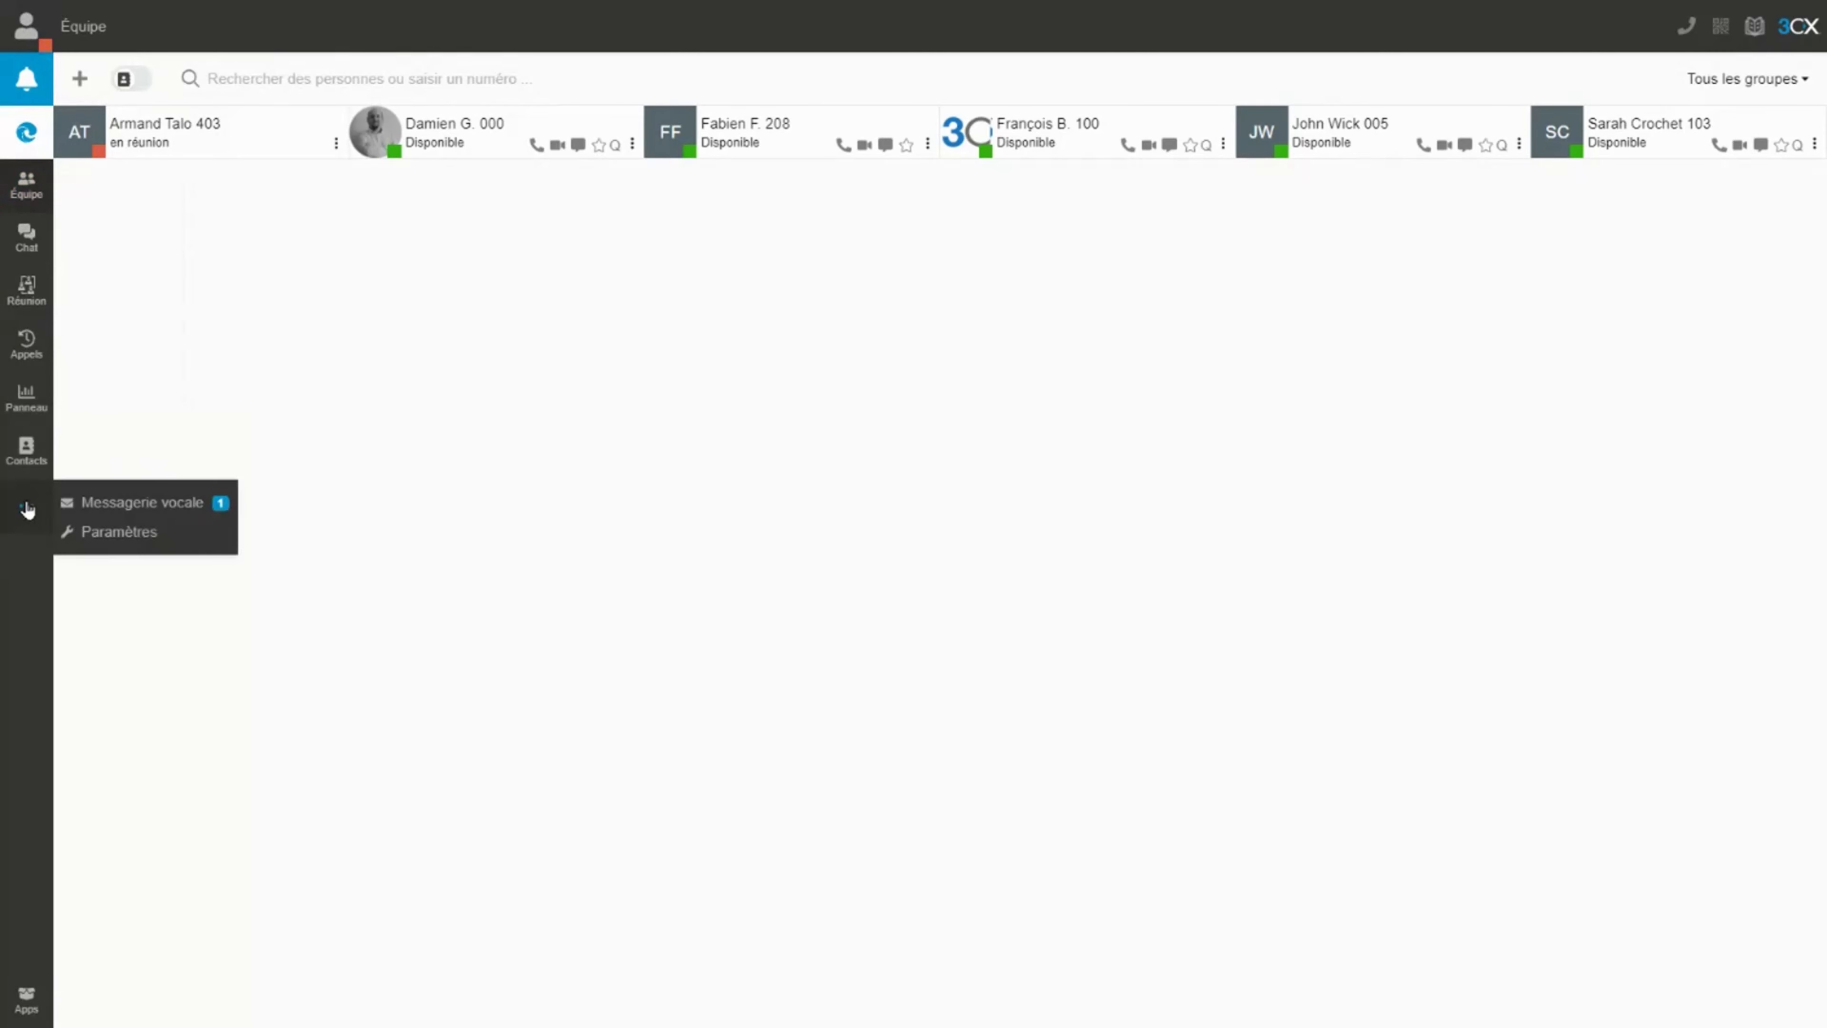
pyautogui.click(105, 541)
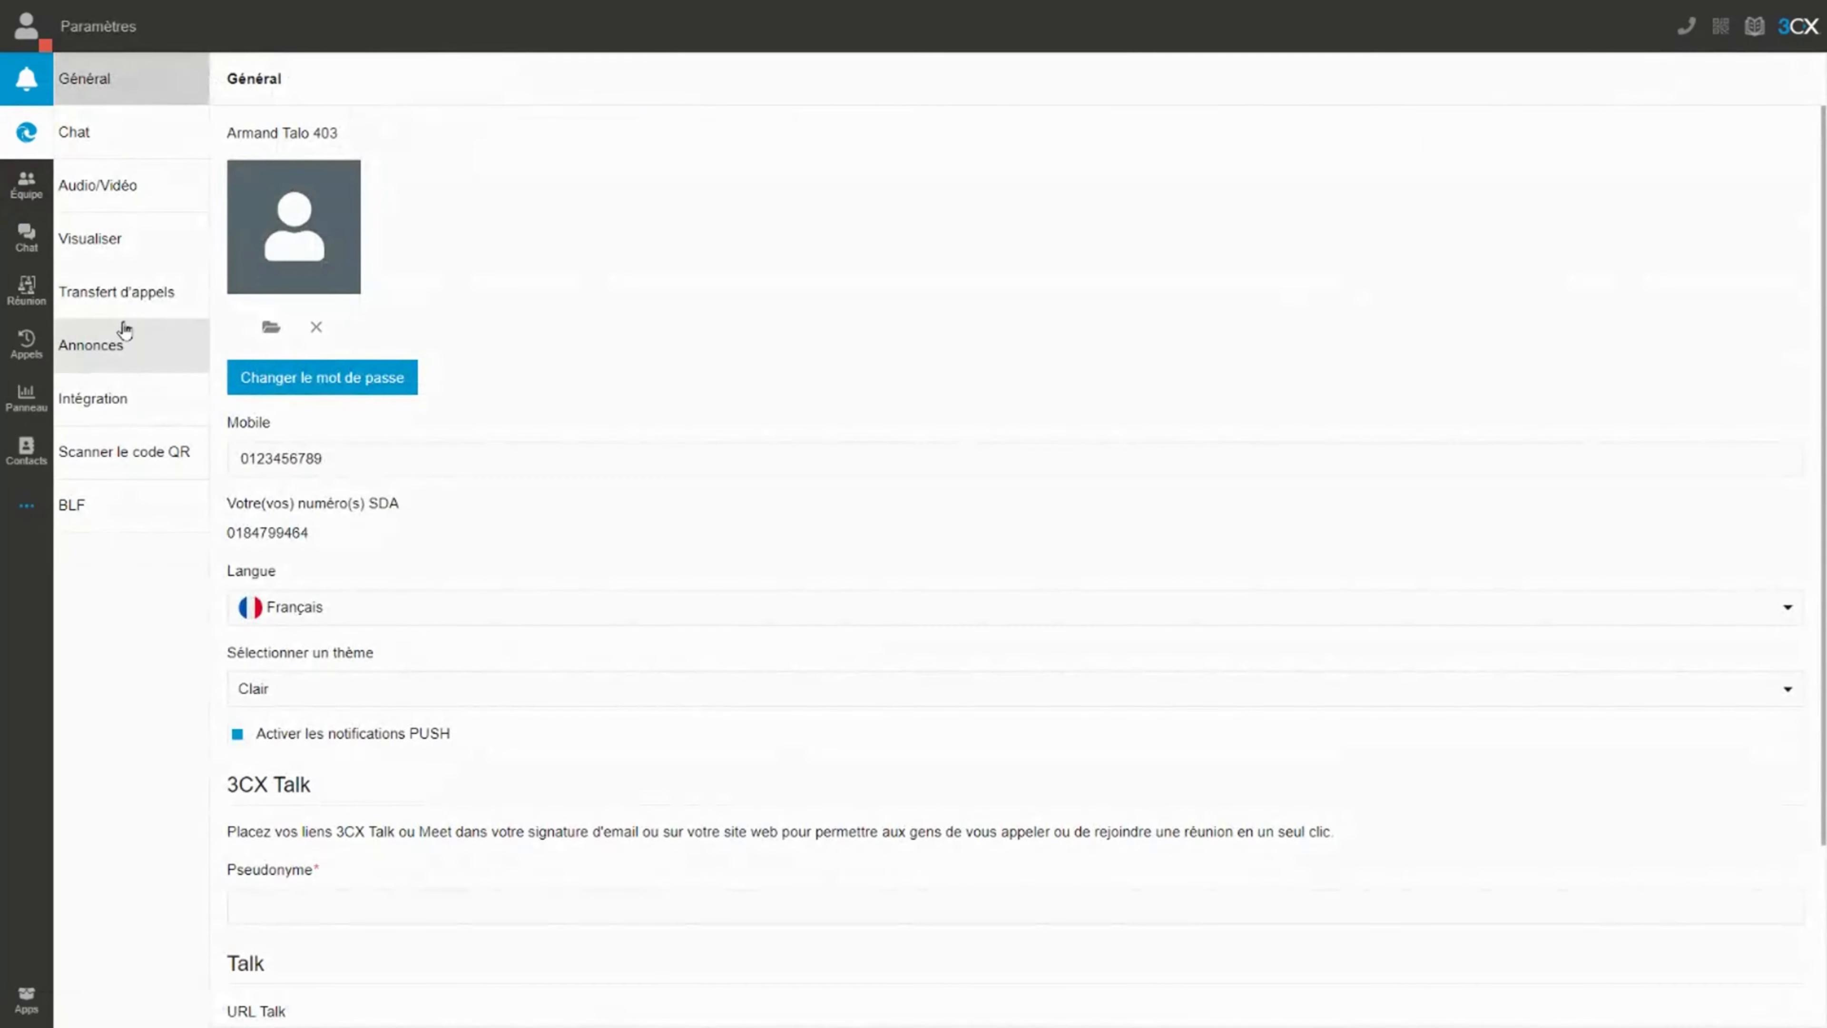
pyautogui.click(128, 300)
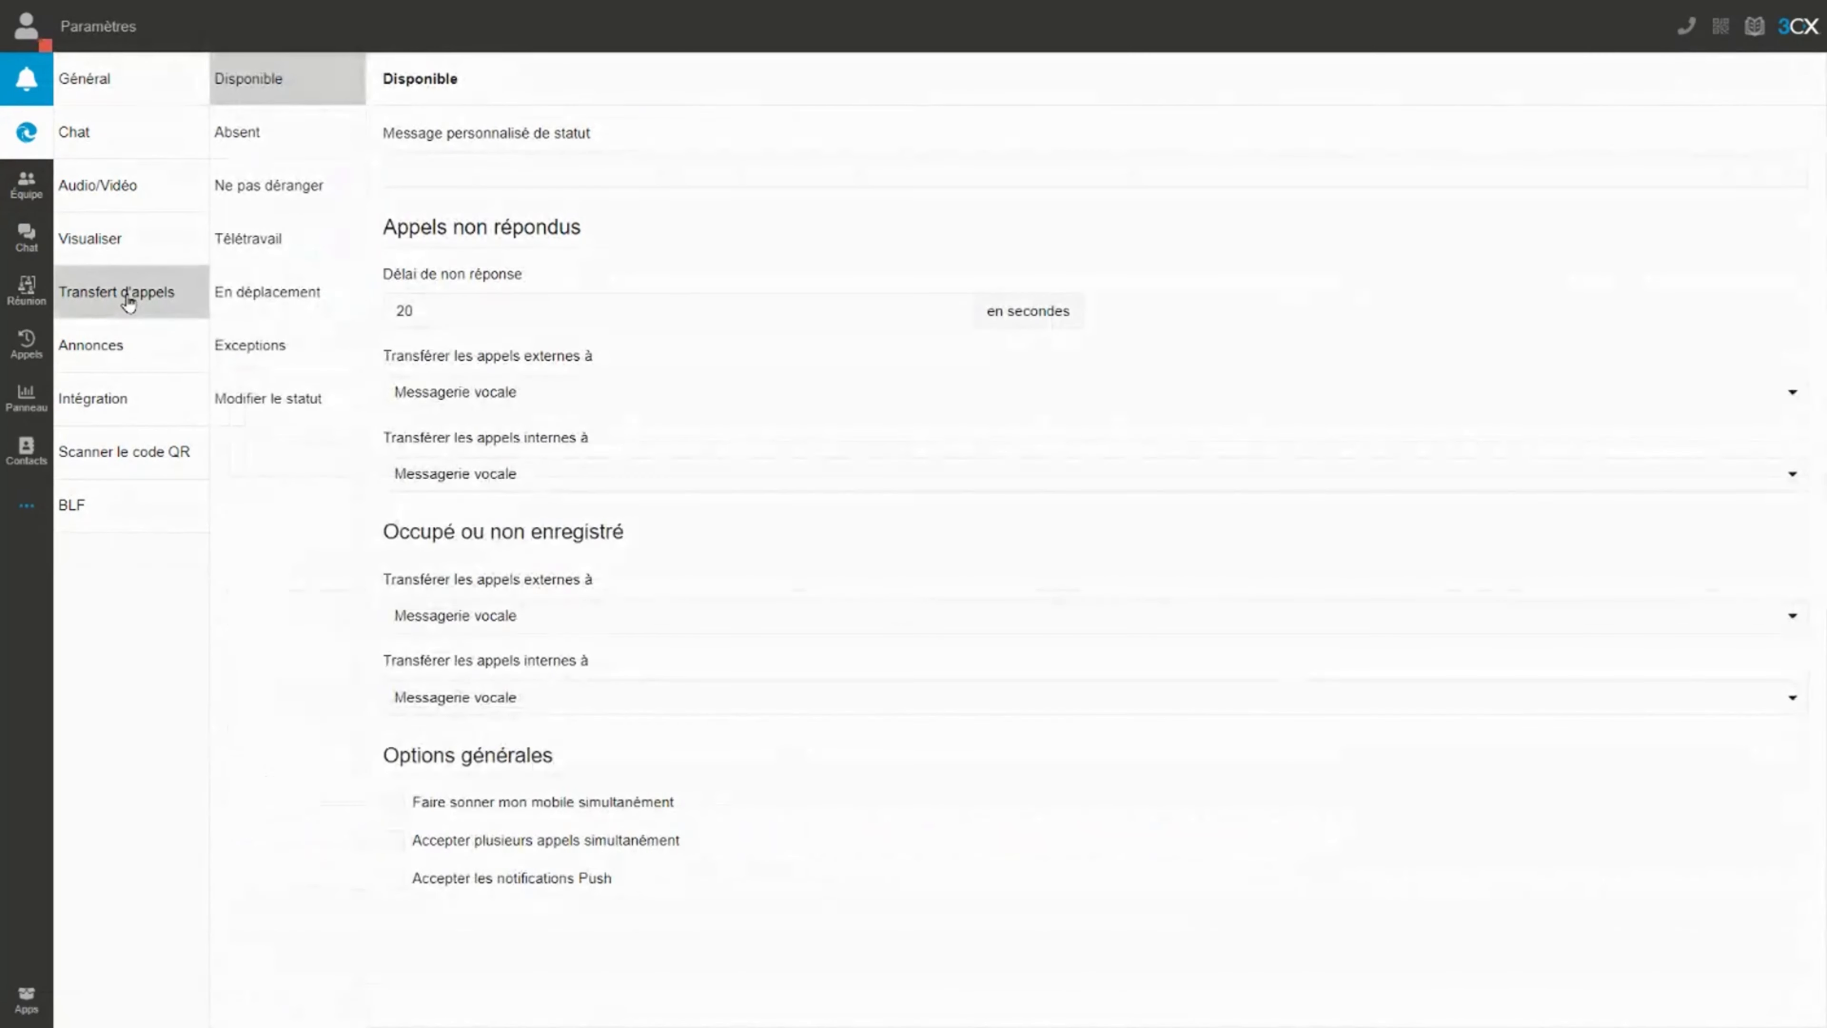
pyautogui.click(253, 192)
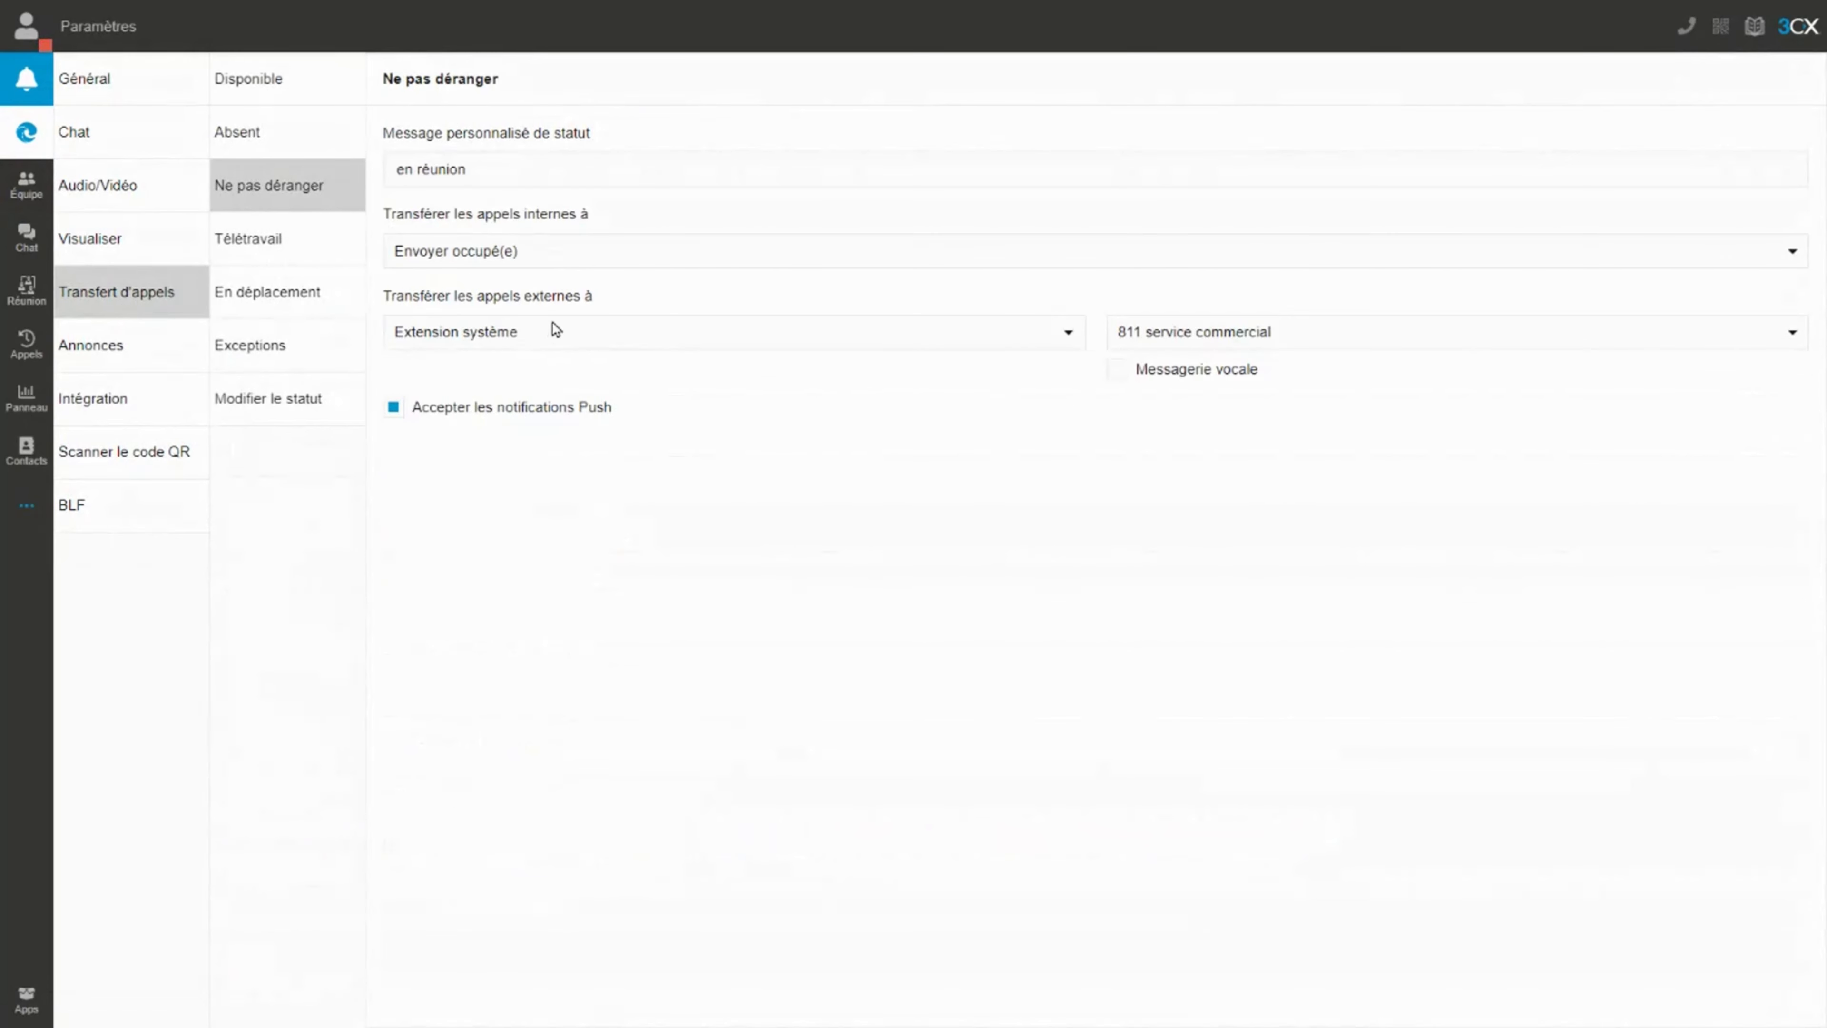
pyautogui.moveTo(603, 302); pyautogui.dragTo(388, 295)
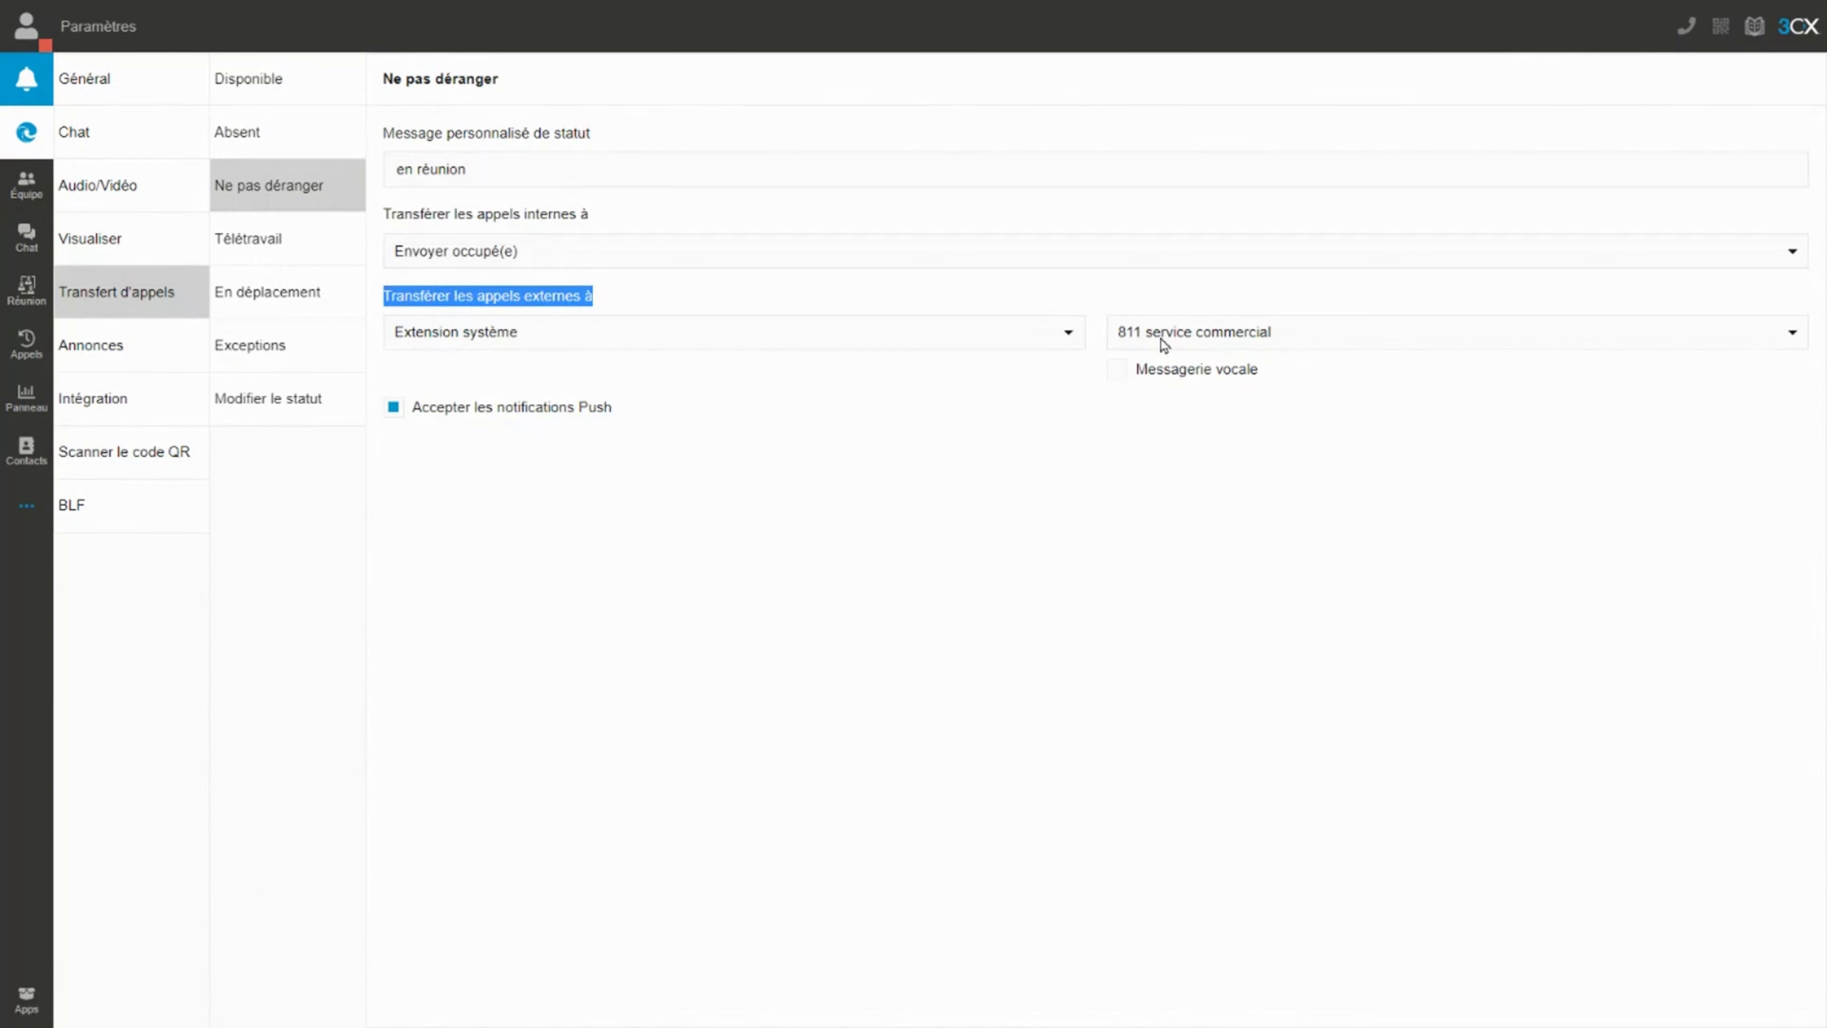
pyautogui.moveTo(389, 216); pyautogui.dragTo(595, 214)
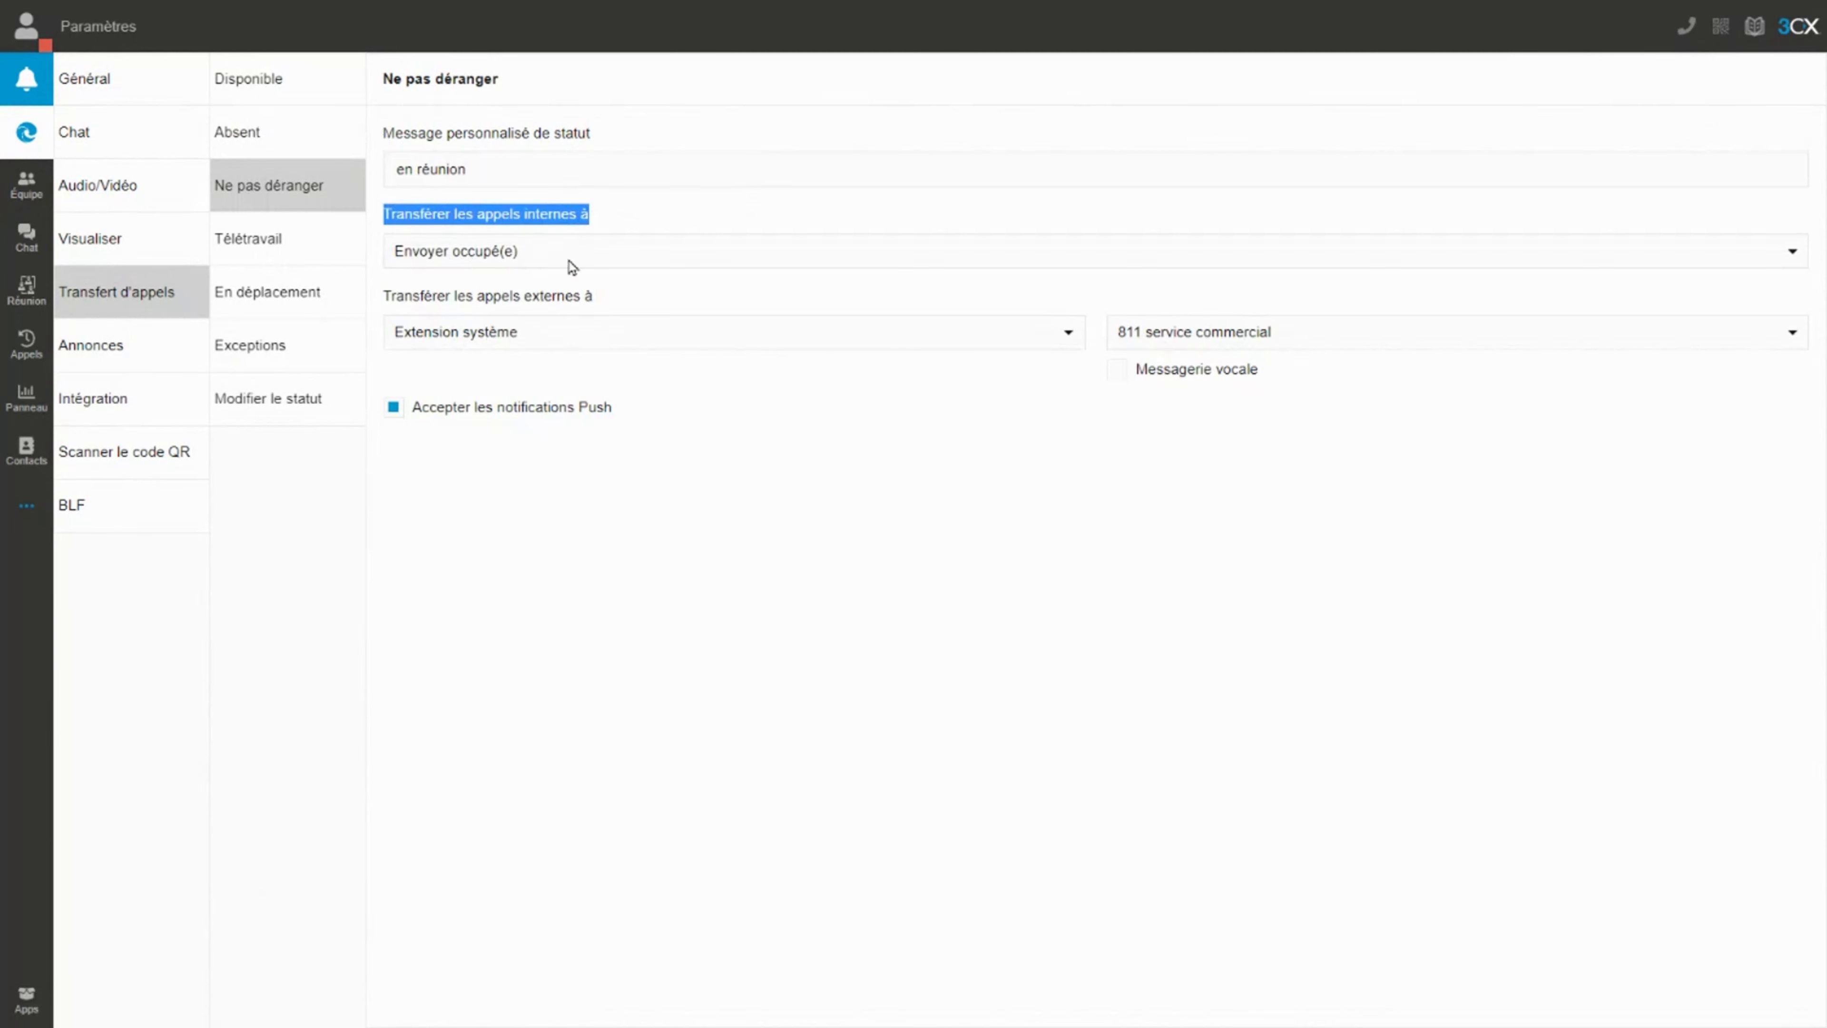
pyautogui.click(451, 253)
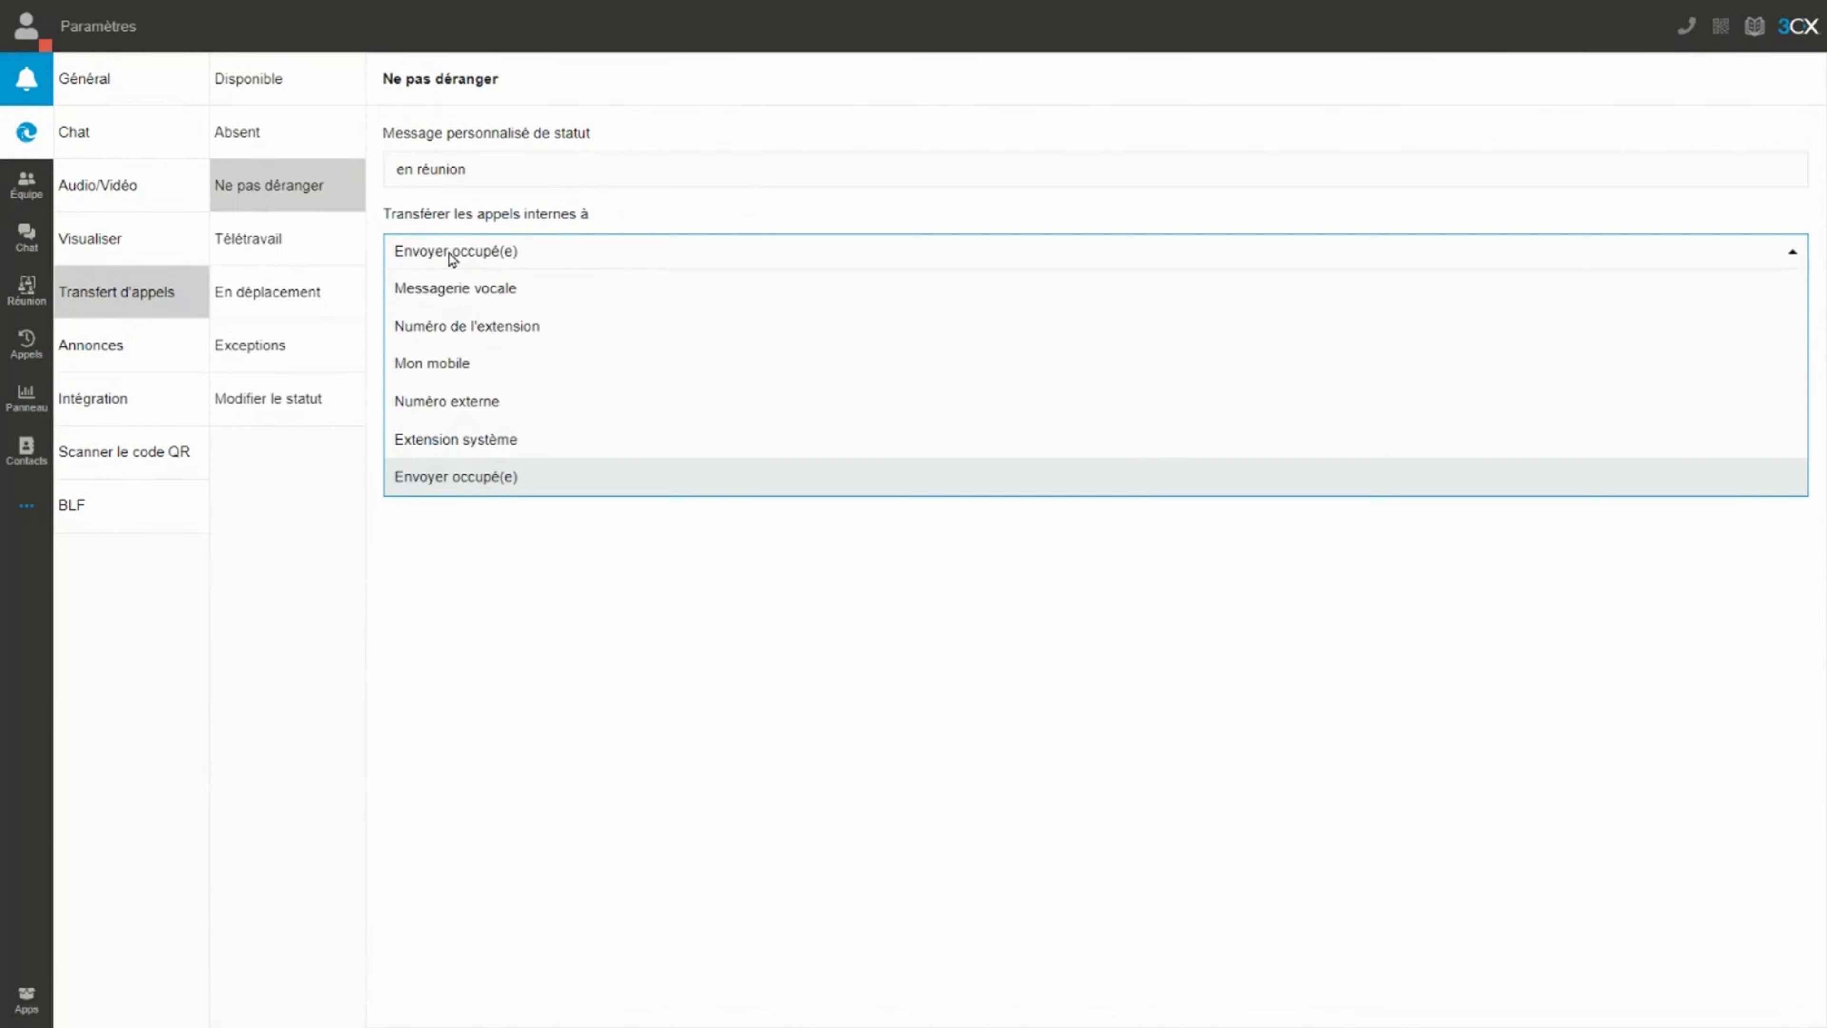
pyautogui.click(458, 304)
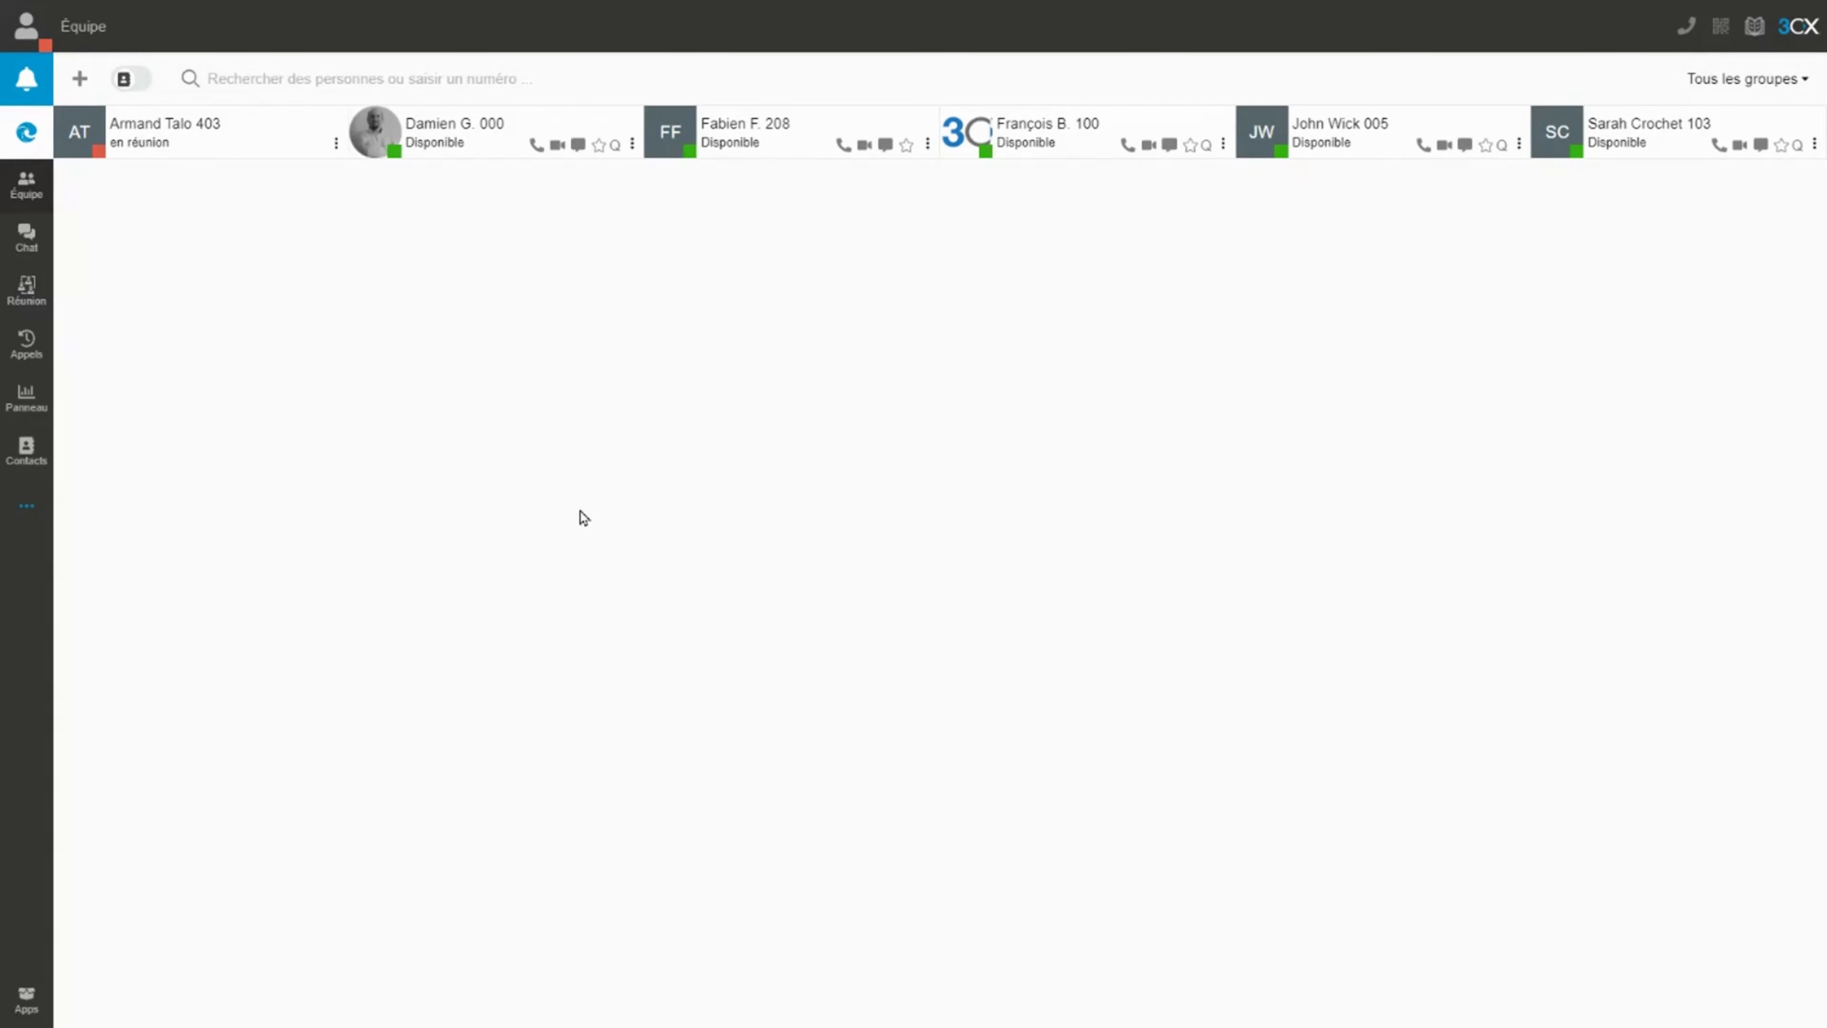
# Set the presence status from the team page to Disponible.
pyautogui.click(34, 38)
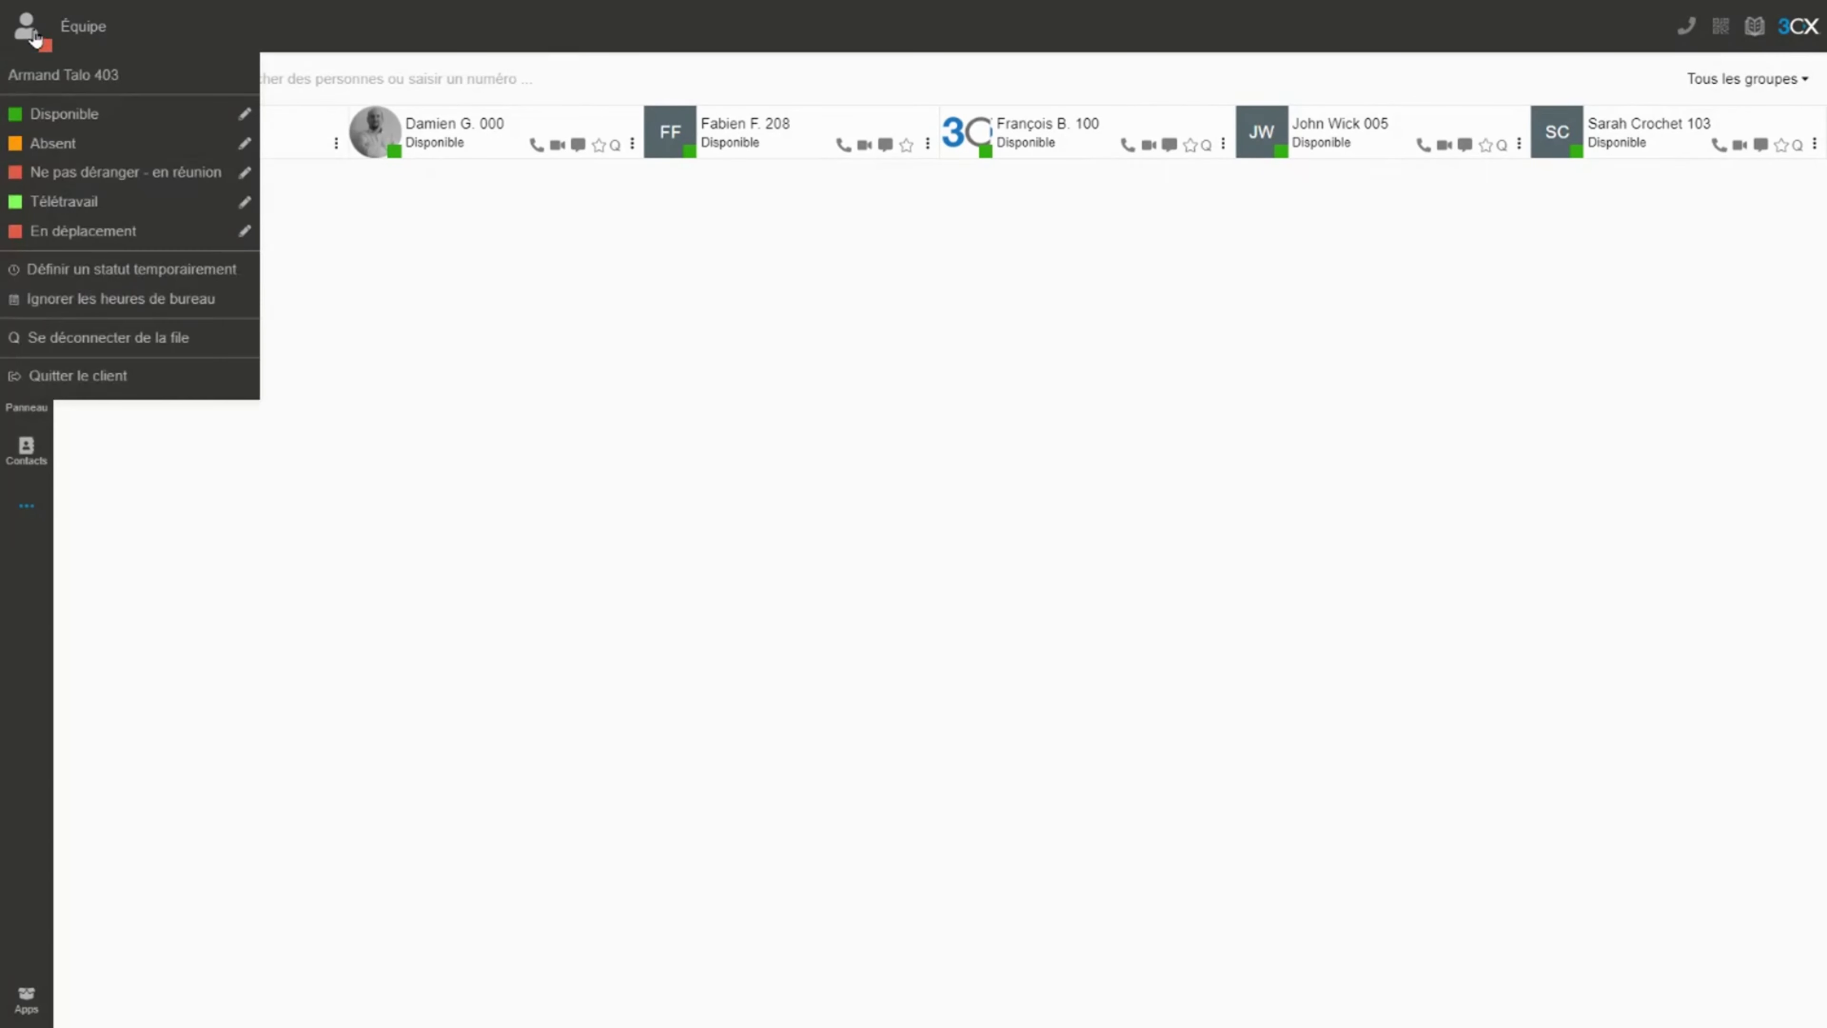
pyautogui.click(49, 115)
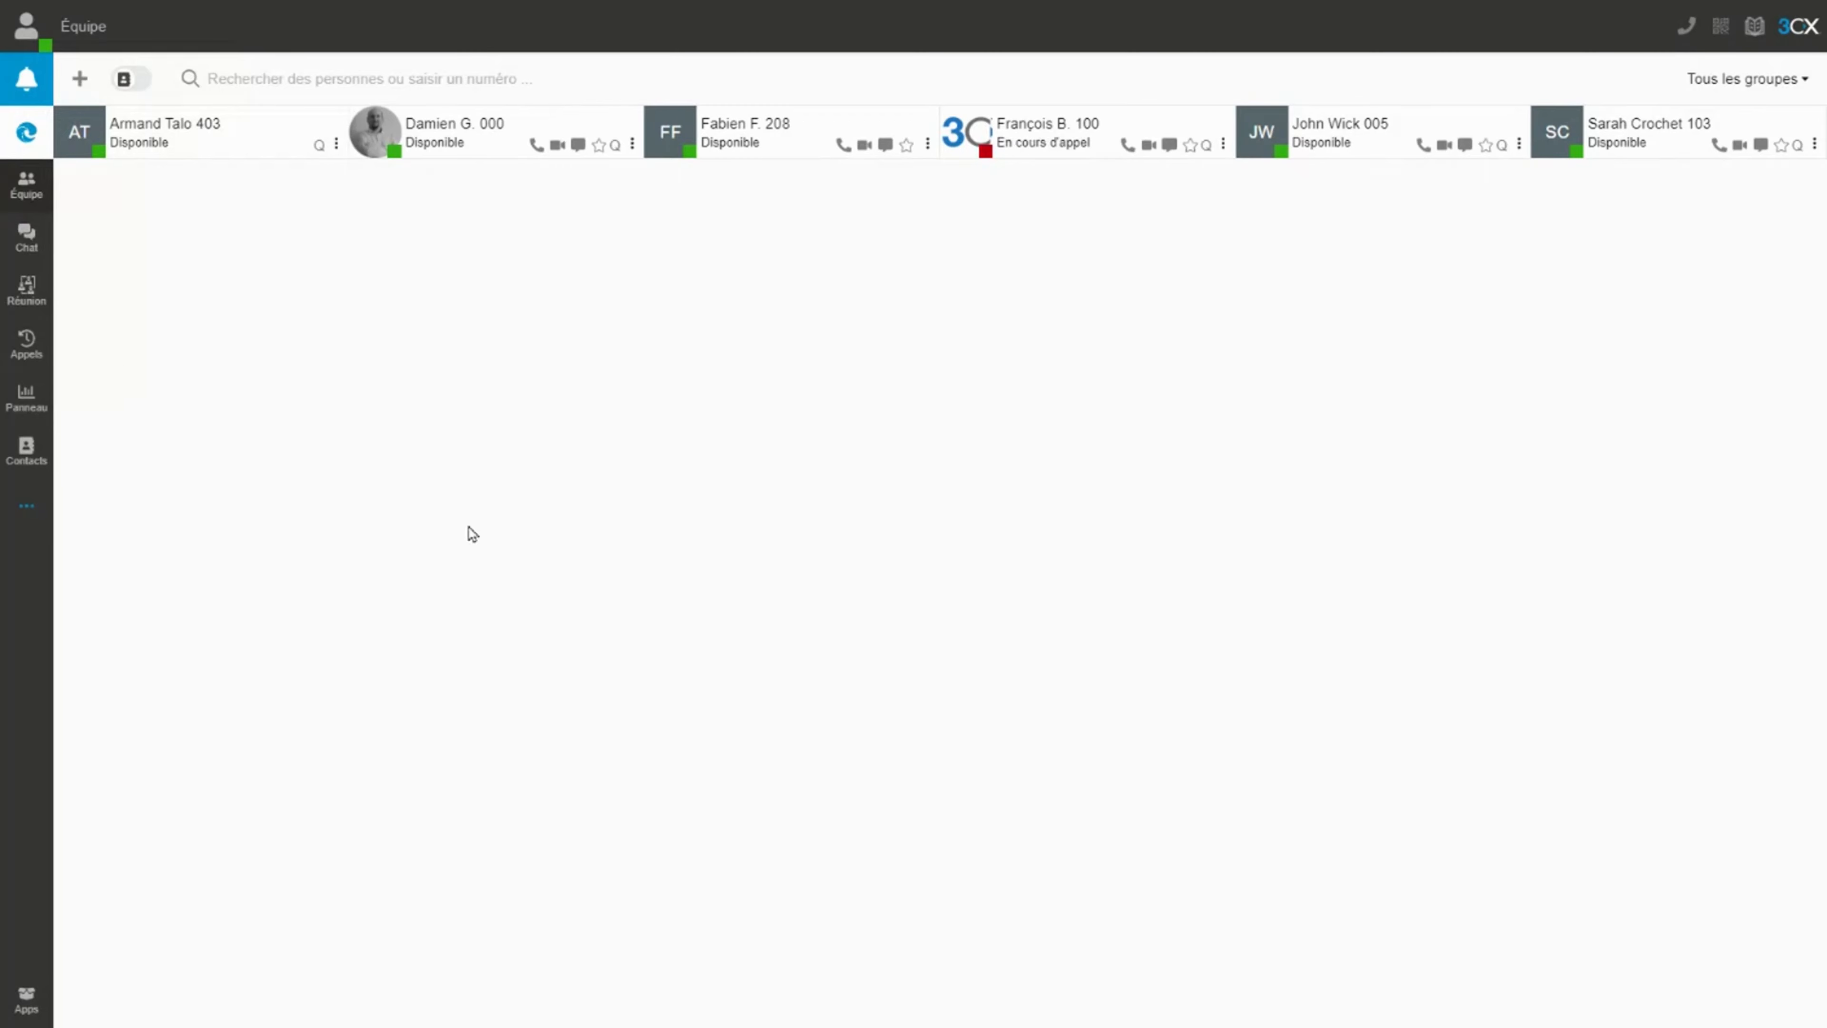
# Open the Panneau view, answer the incoming service commercial queue call, and highlight the caller's number.
pyautogui.click(27, 400)
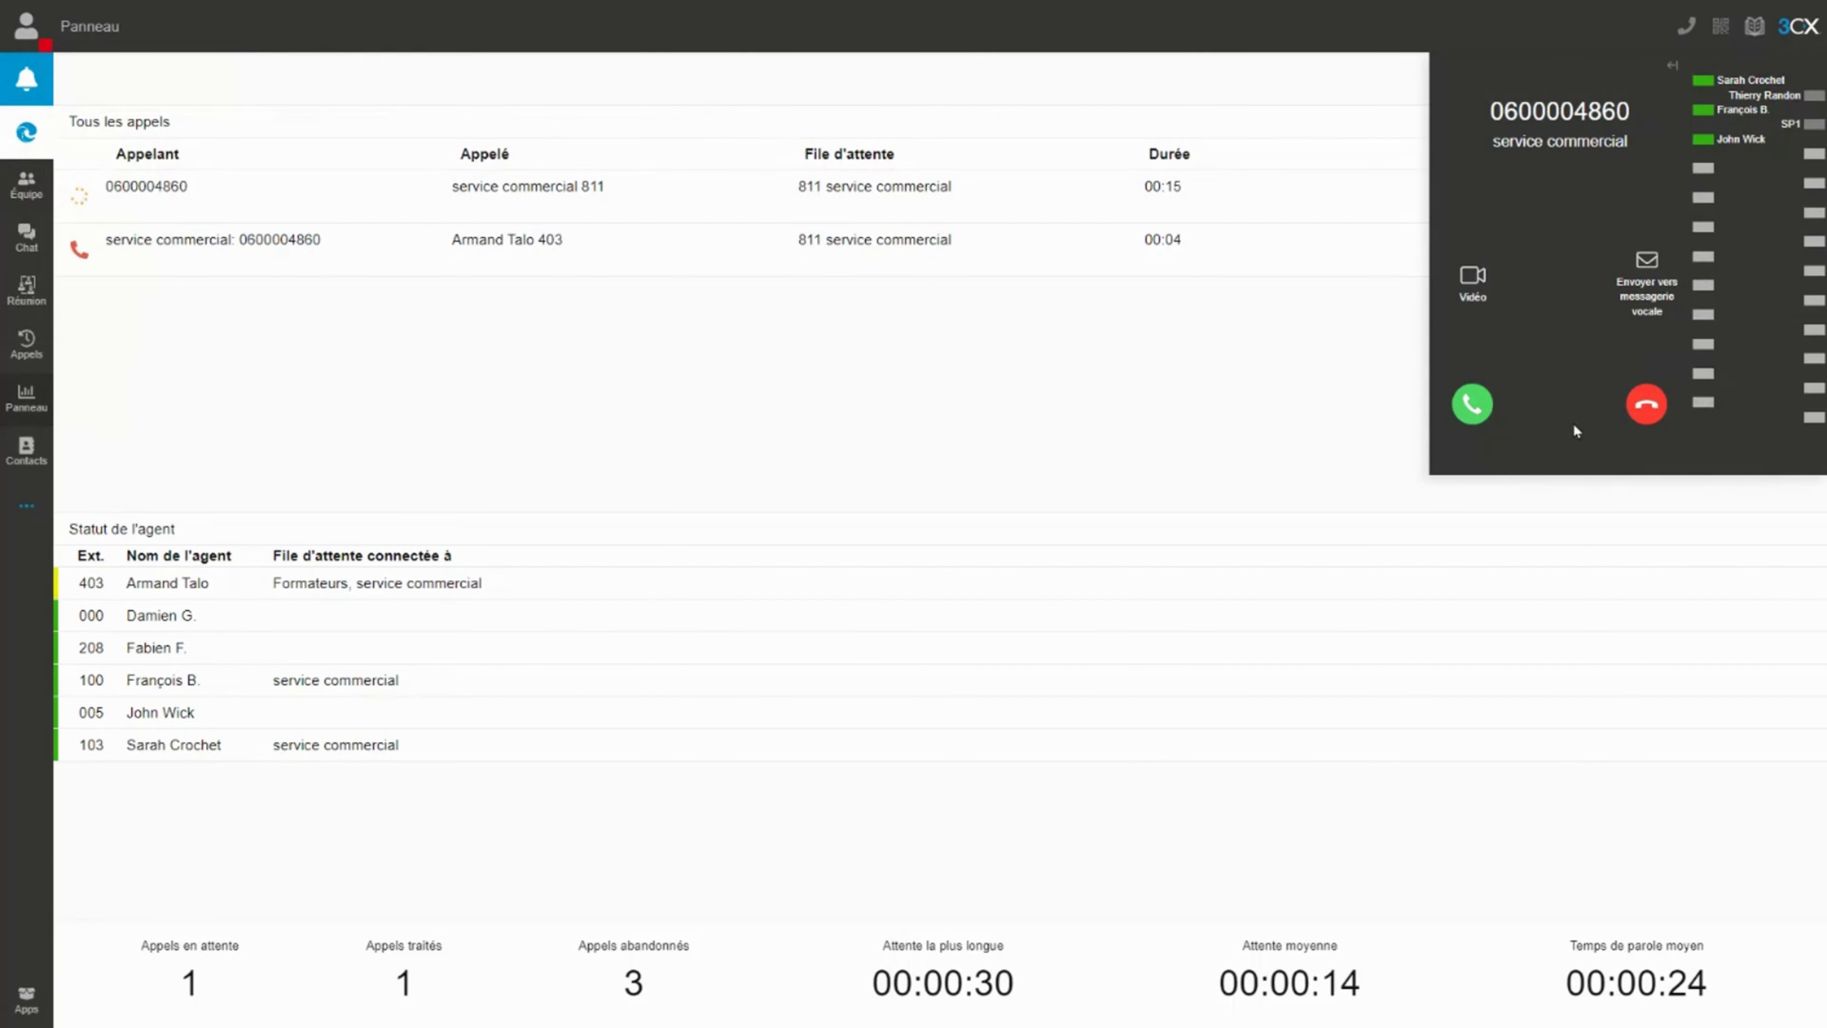
pyautogui.click(1470, 408)
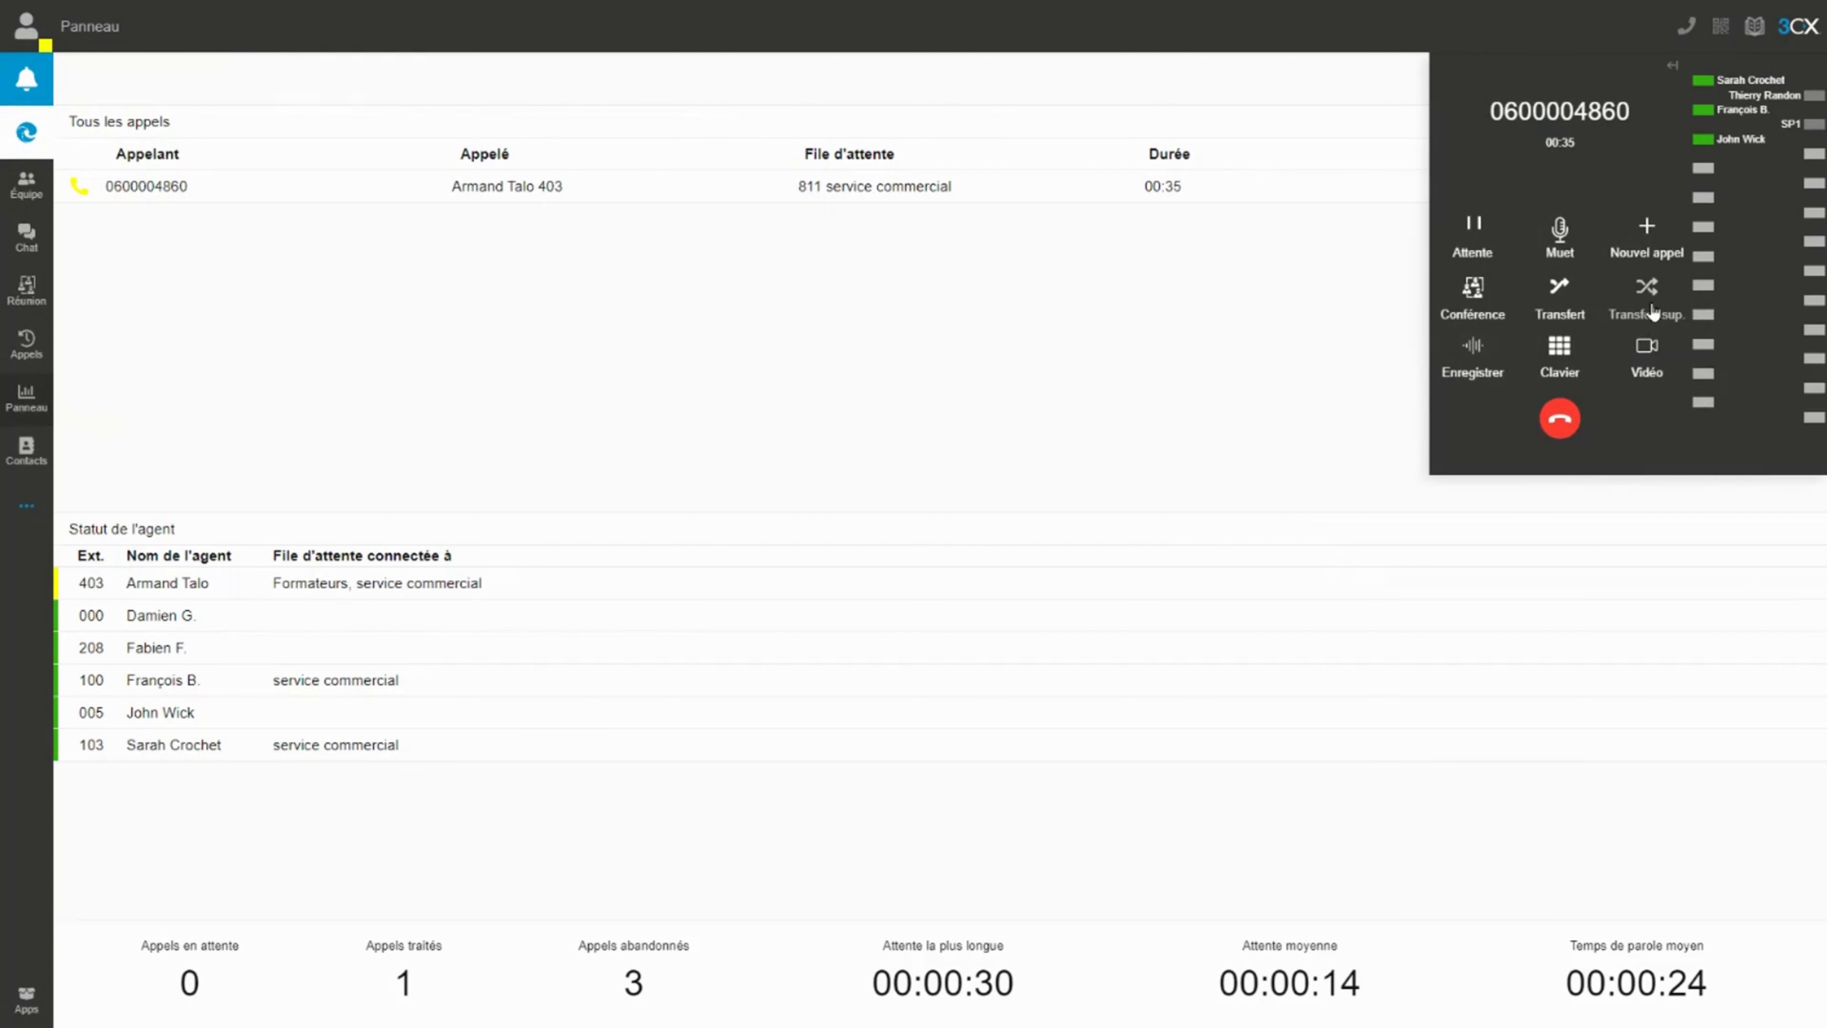
pyautogui.moveTo(1490, 116); pyautogui.dragTo(1632, 115)
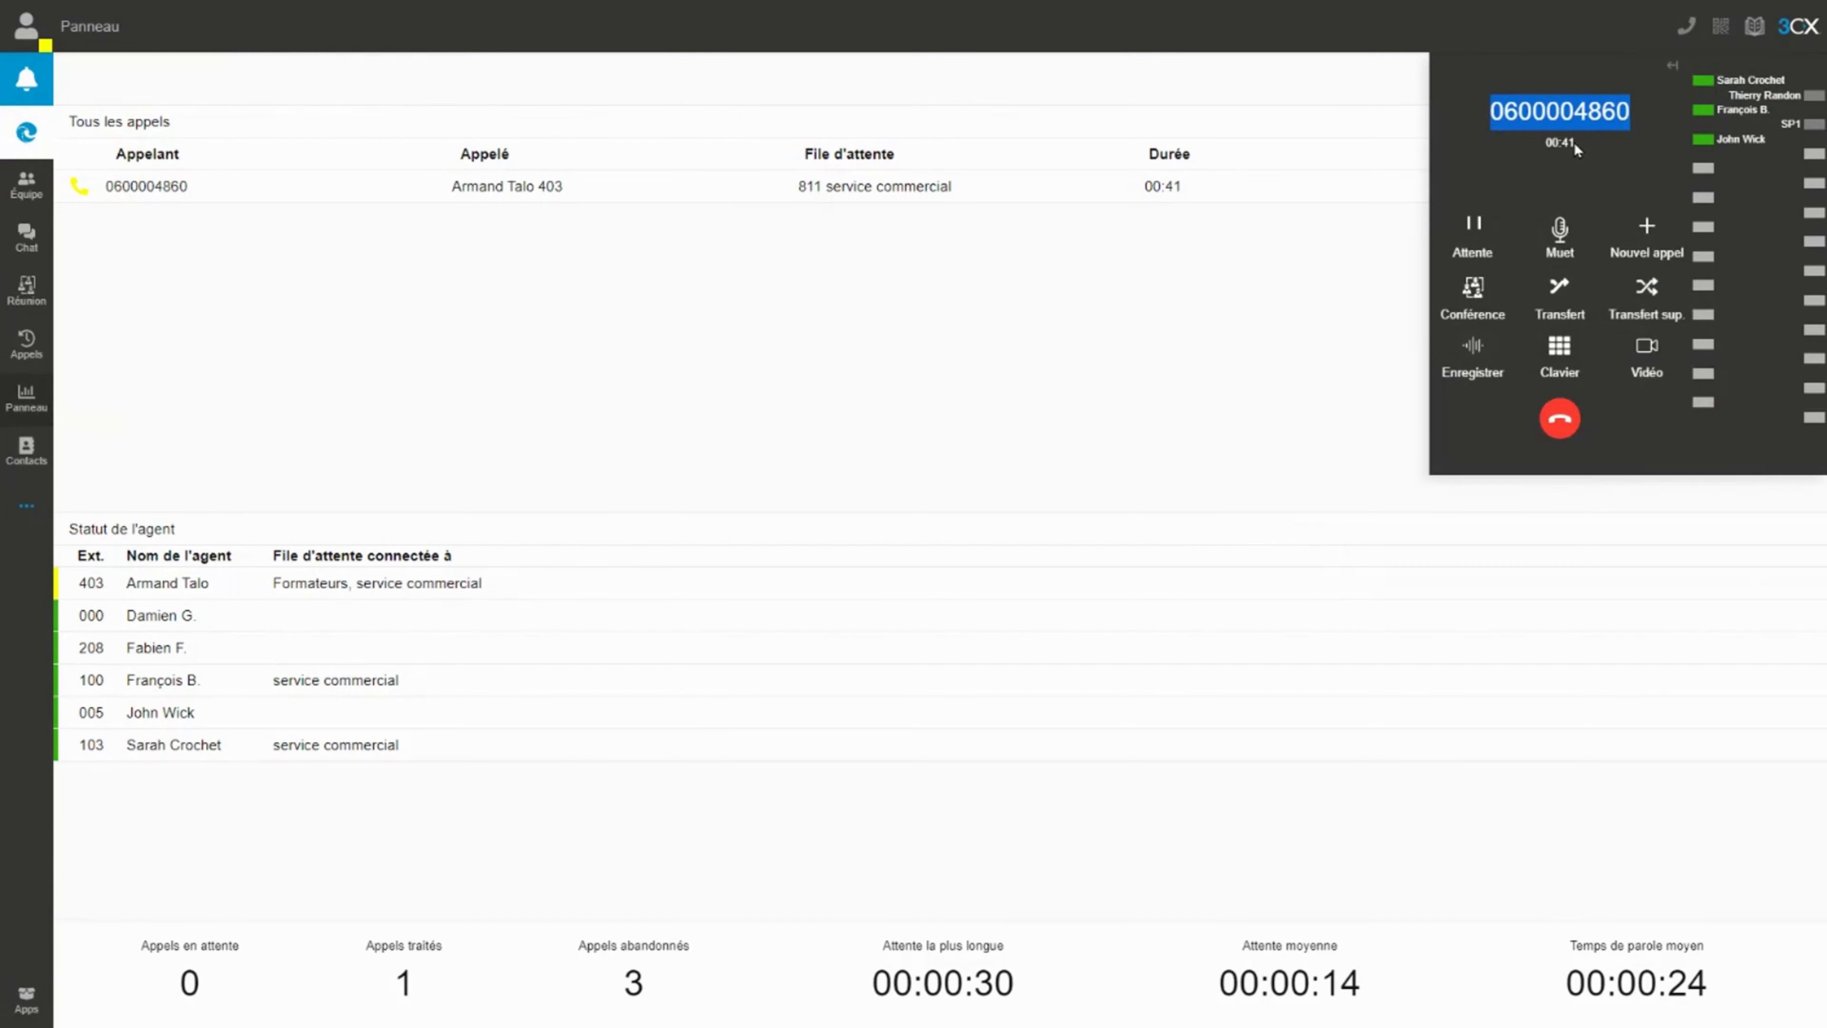
# Make a supervised transfer of the active call to the fourth agent listed under Statut de l'agent, joining both calls.
pyautogui.click(1649, 315)
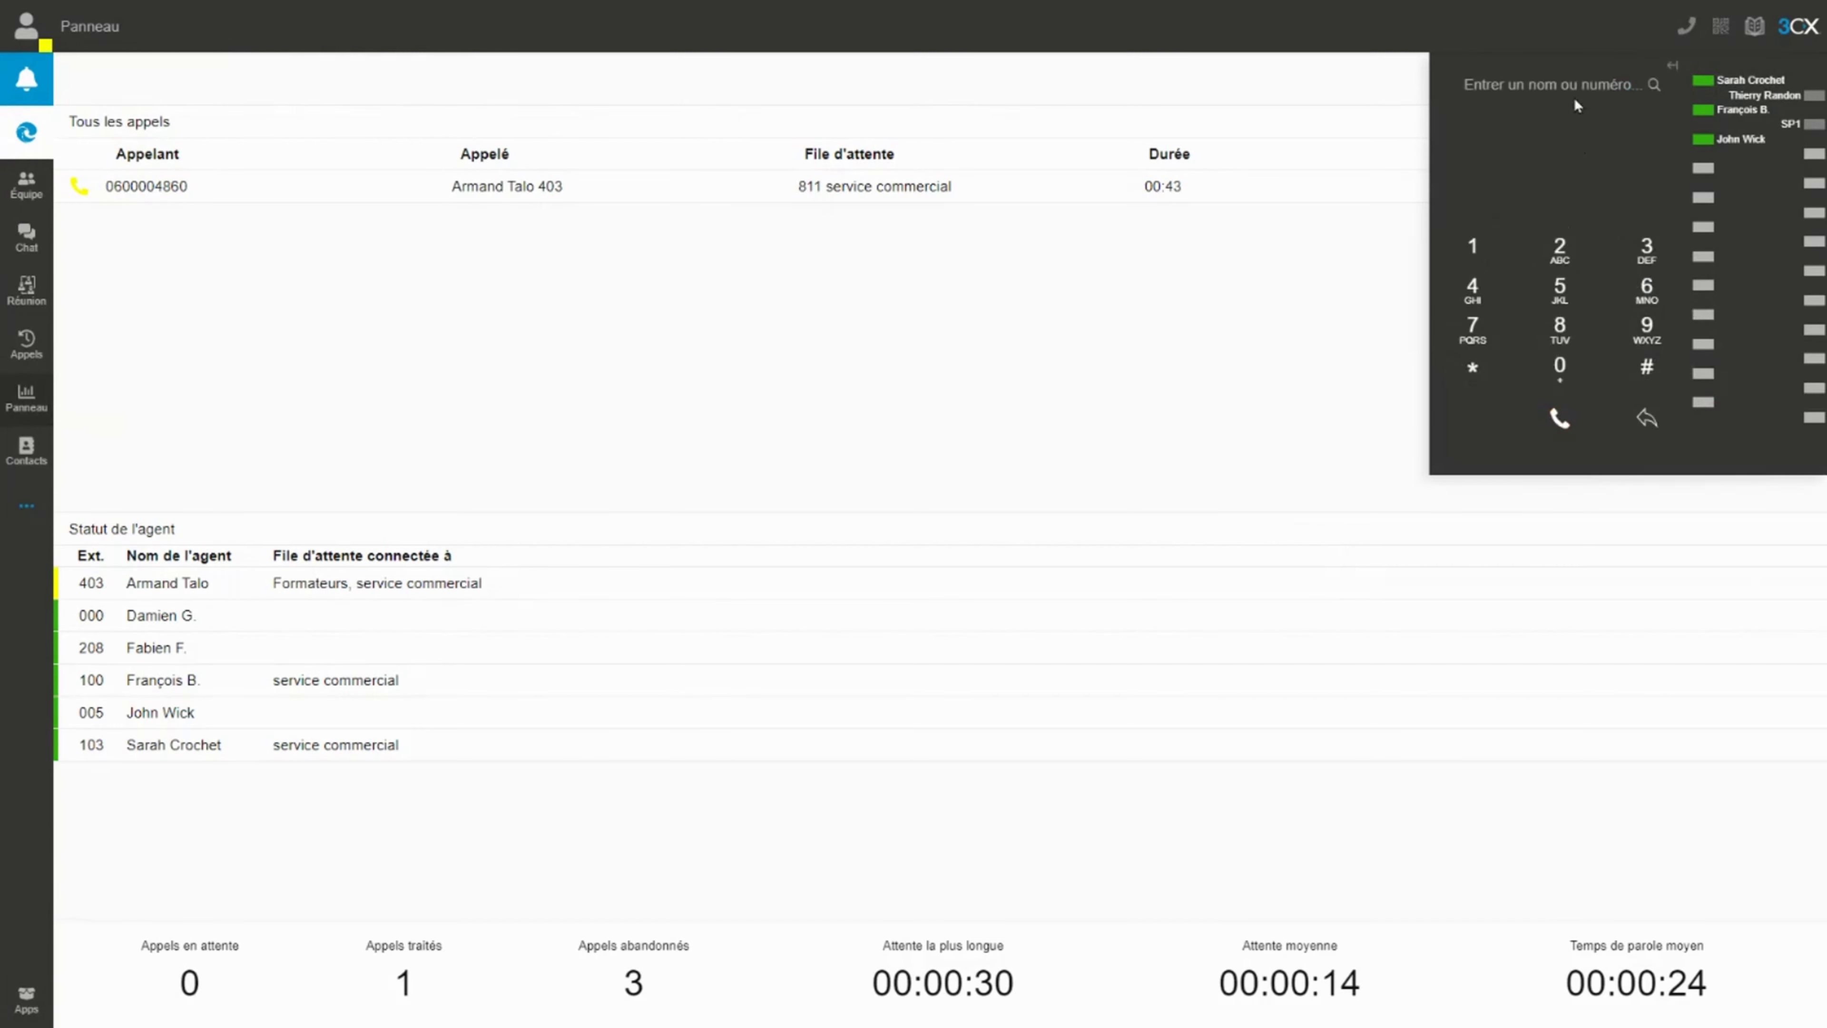
pyautogui.click(1562, 82)
pyautogui.write('1ran')
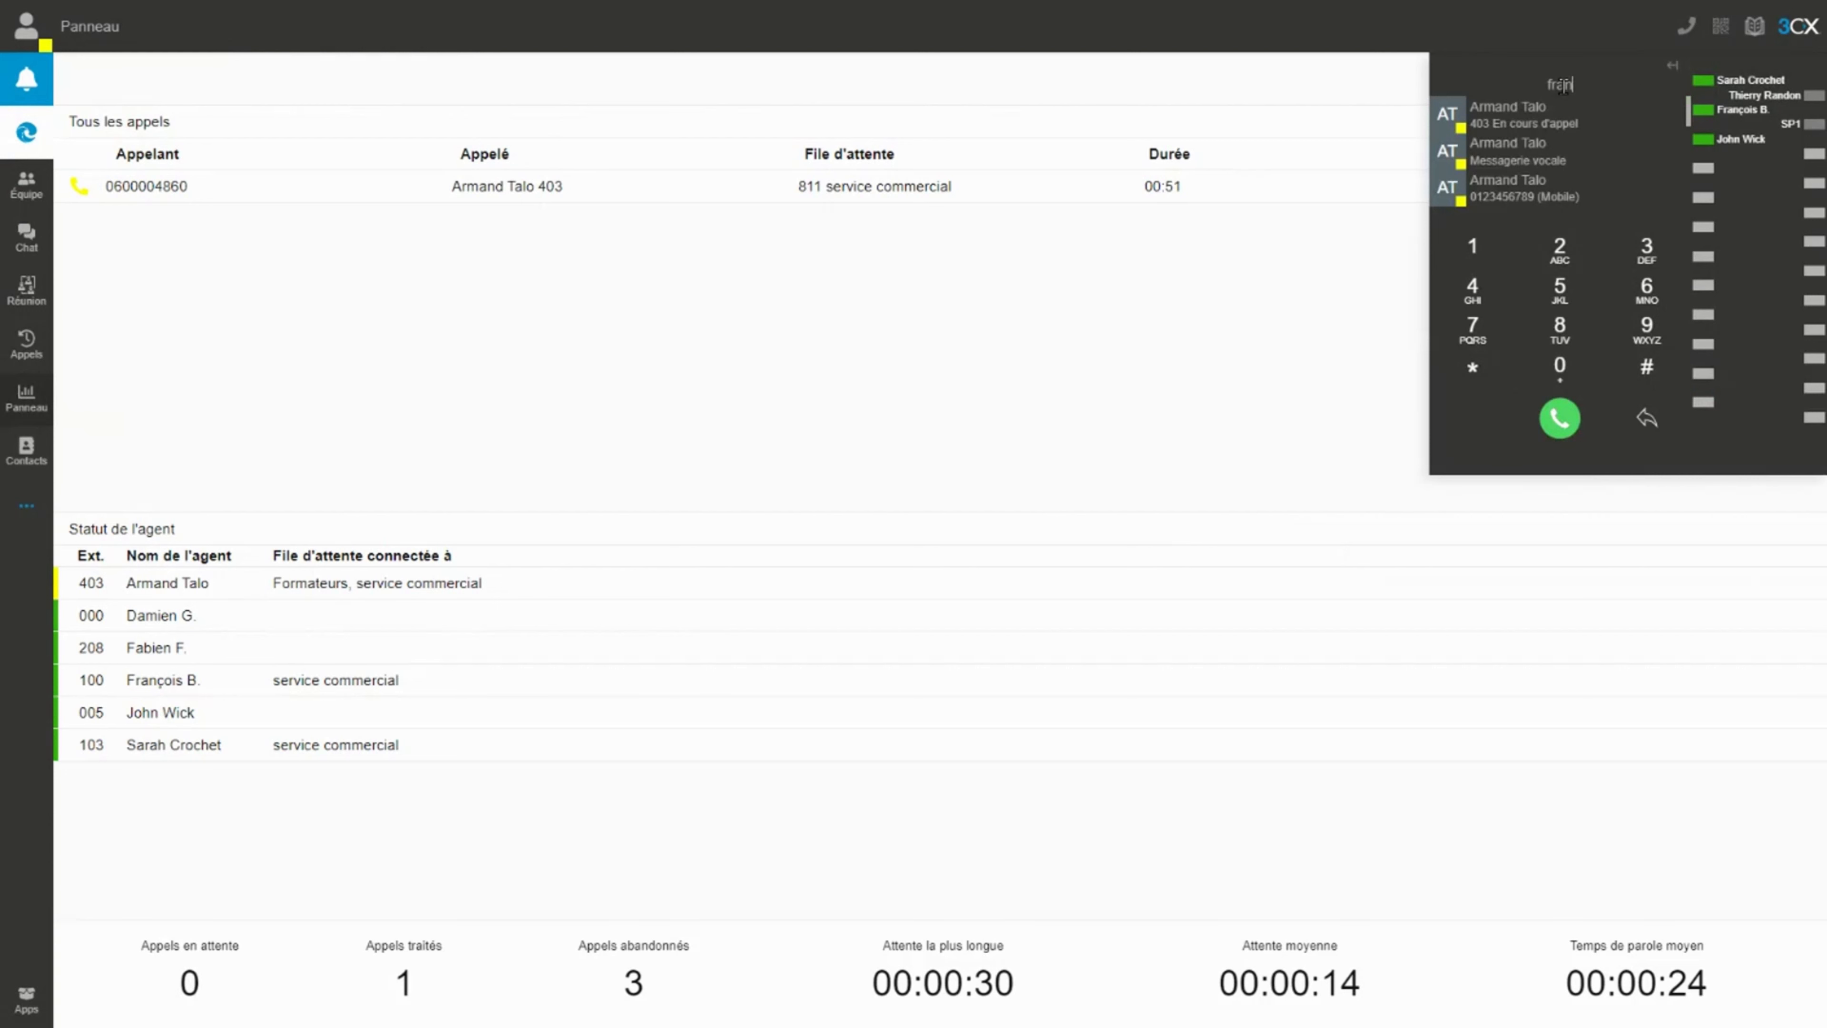
pyautogui.write('ço')
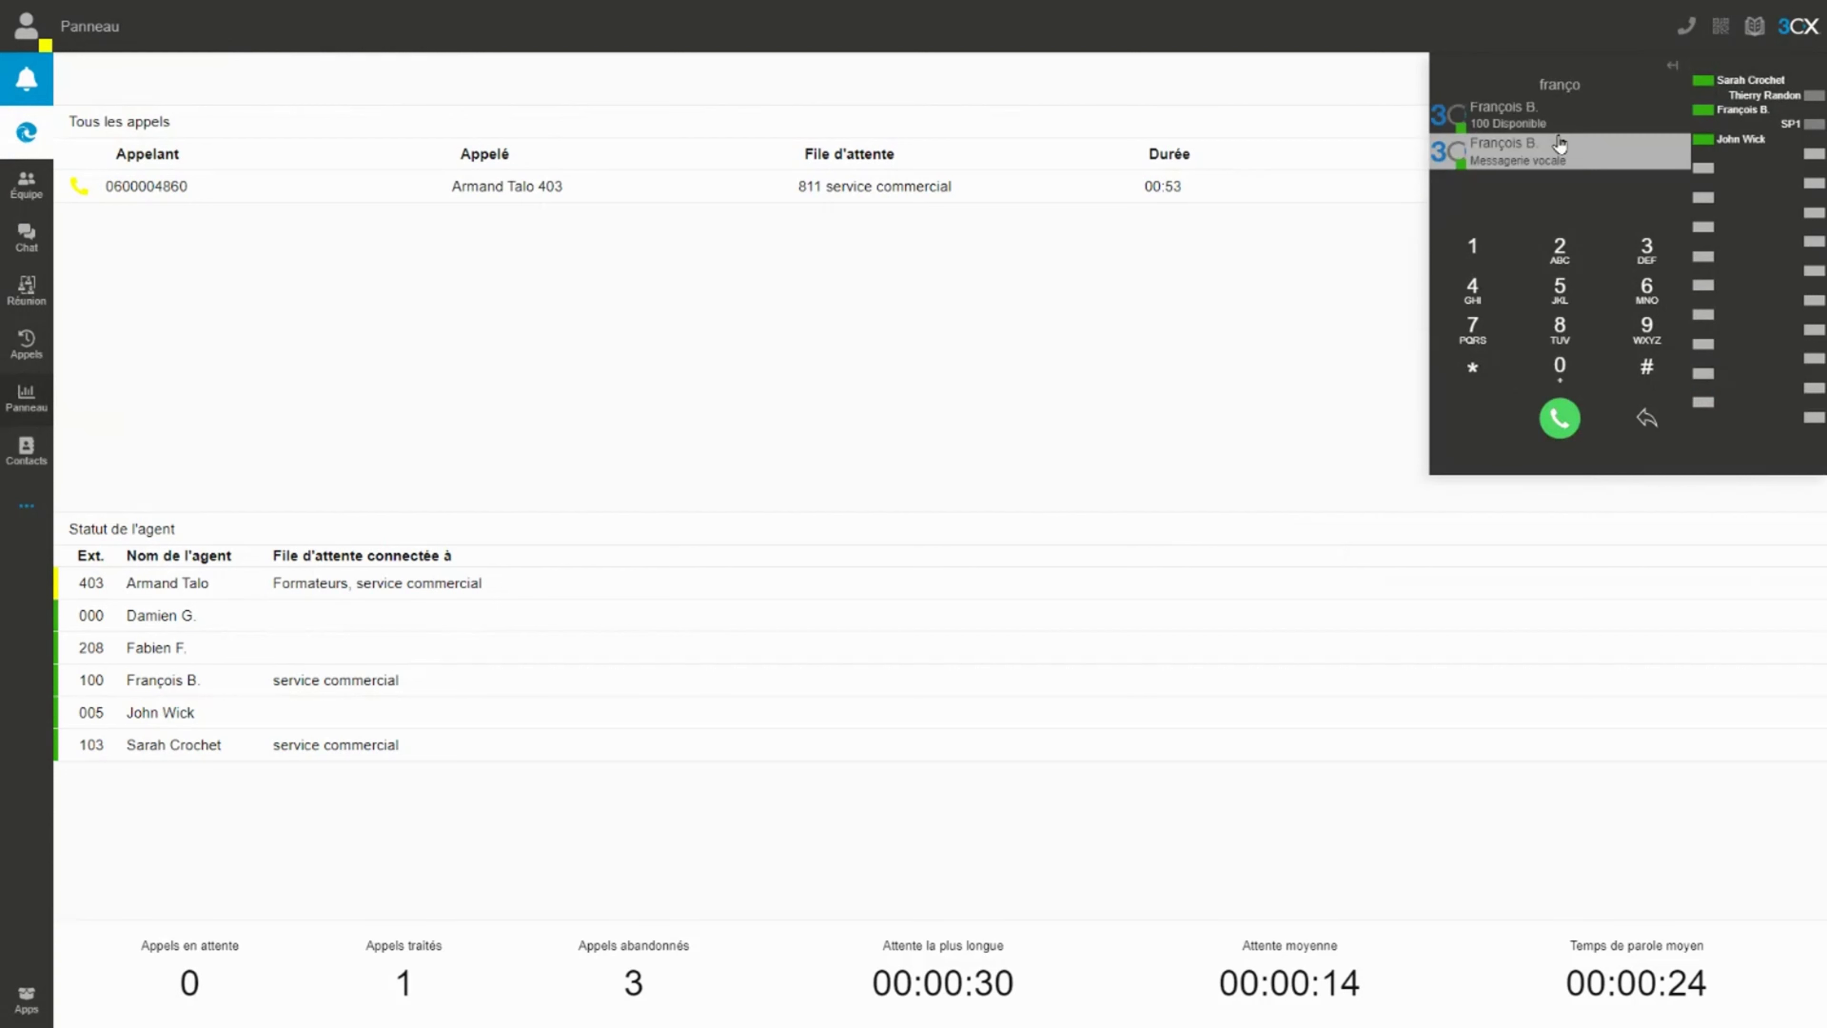
pyautogui.click(1518, 124)
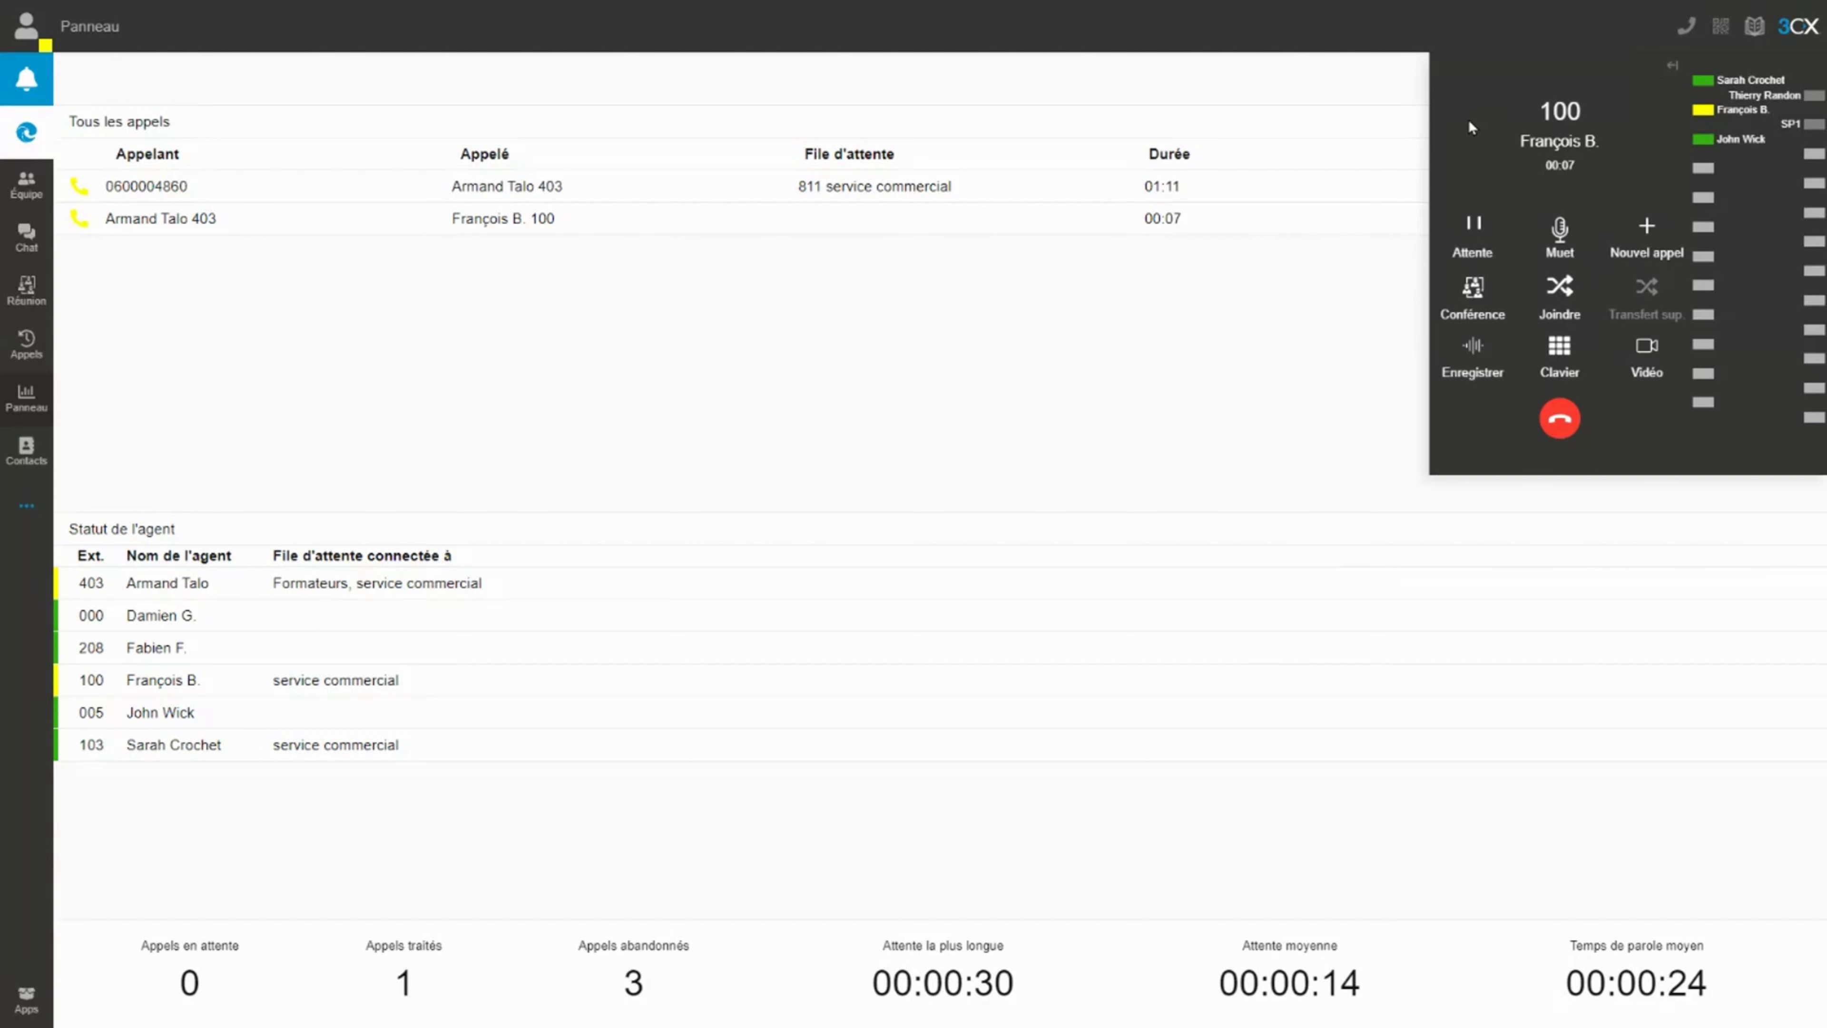
pyautogui.click(1561, 317)
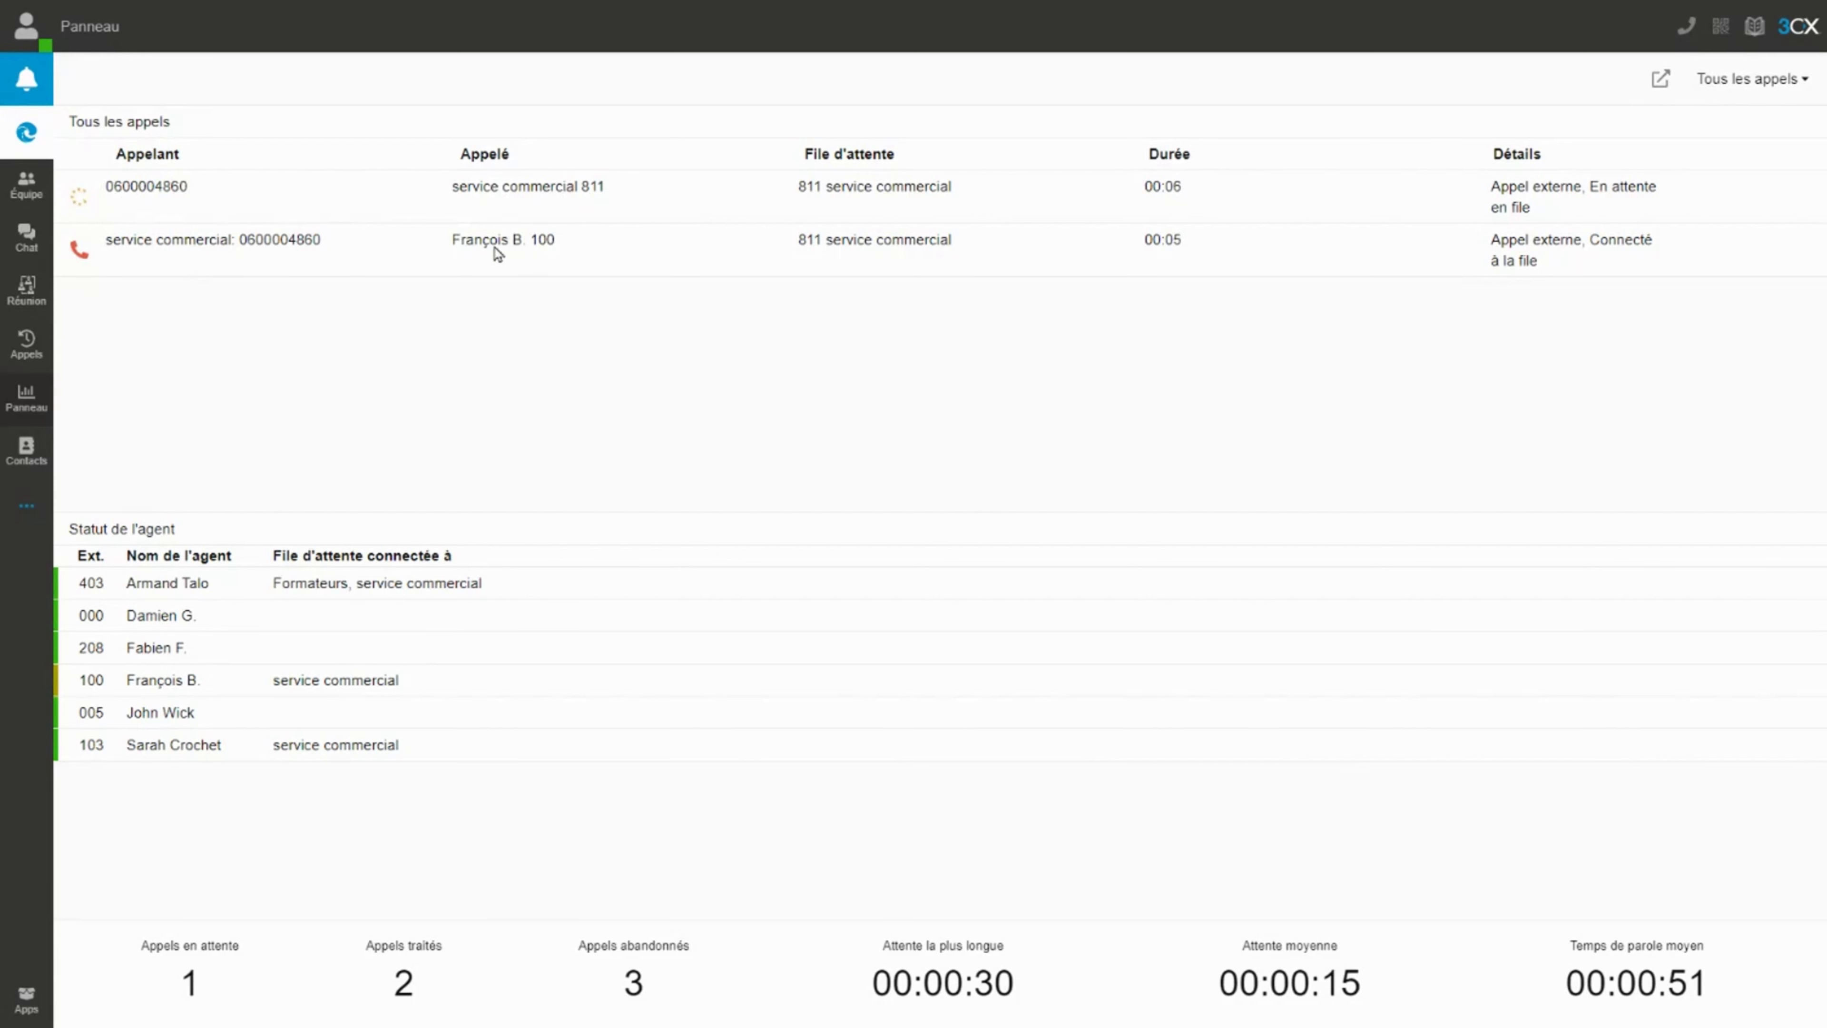
# Set the presence status to Absent and examine the call filter options of the Panneau view.
pyautogui.click(43, 40)
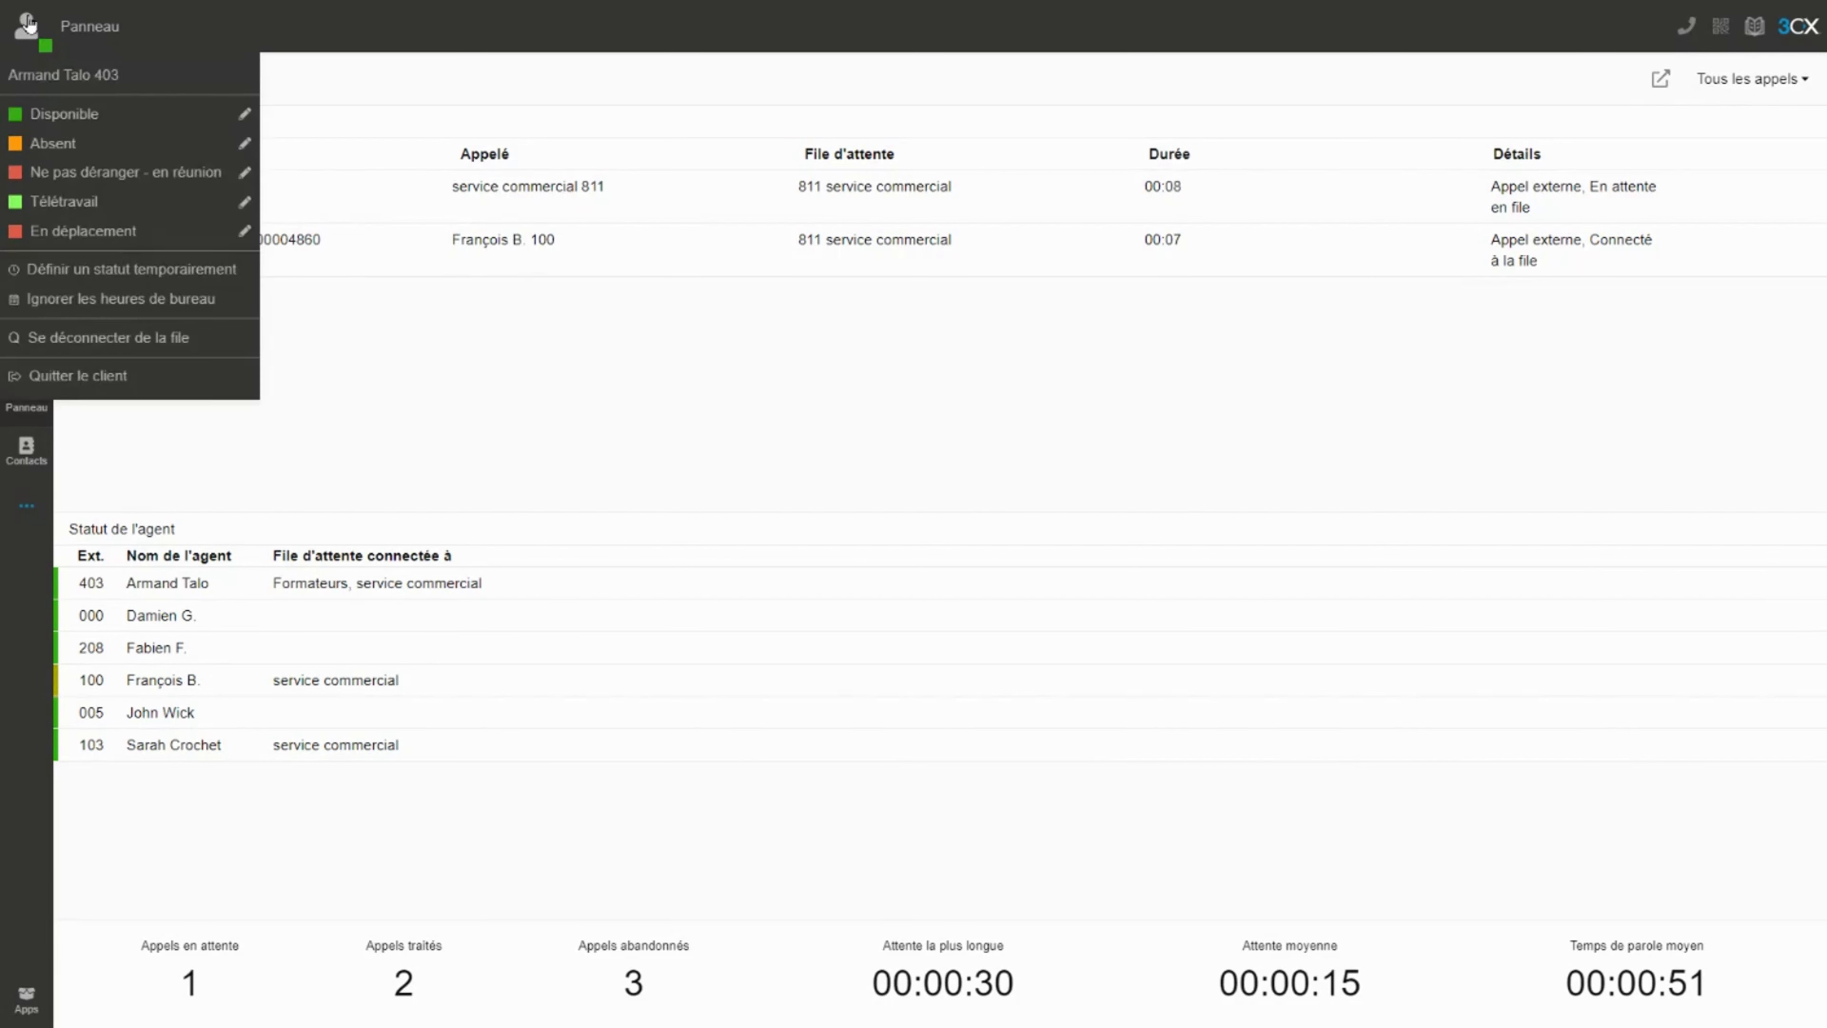
pyautogui.click(60, 145)
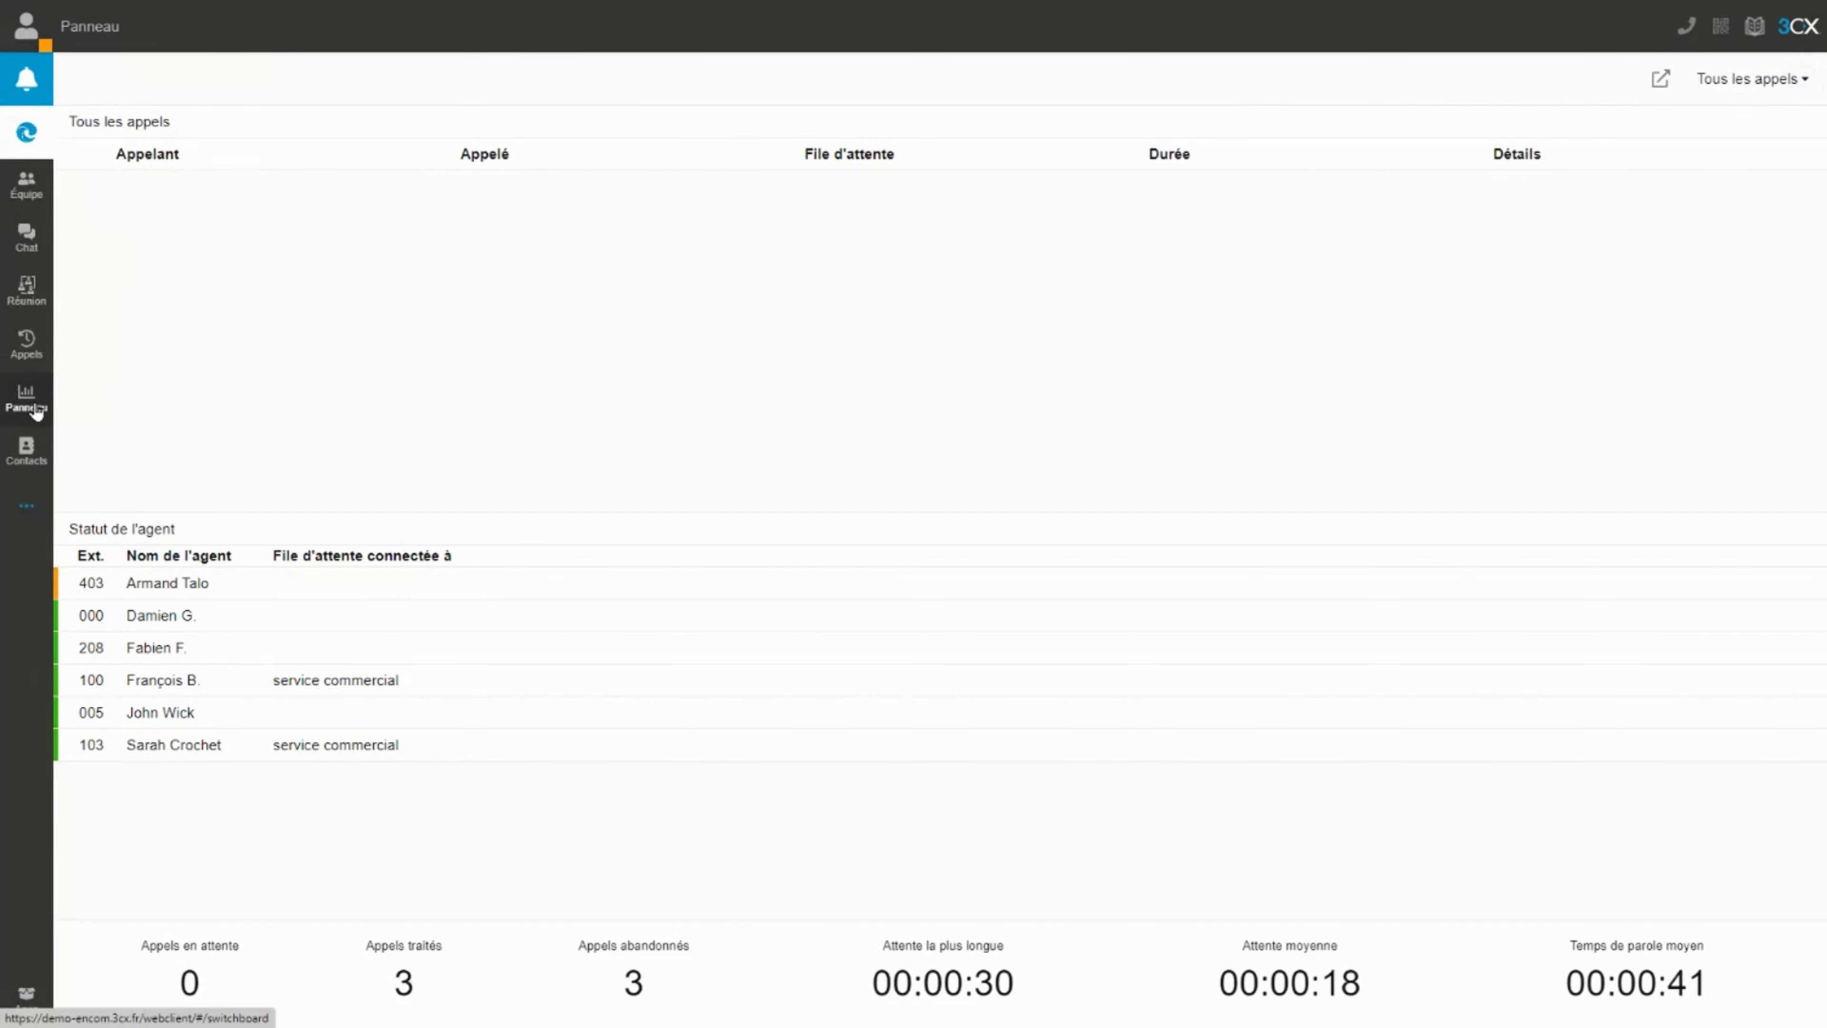
pyautogui.click(1795, 85)
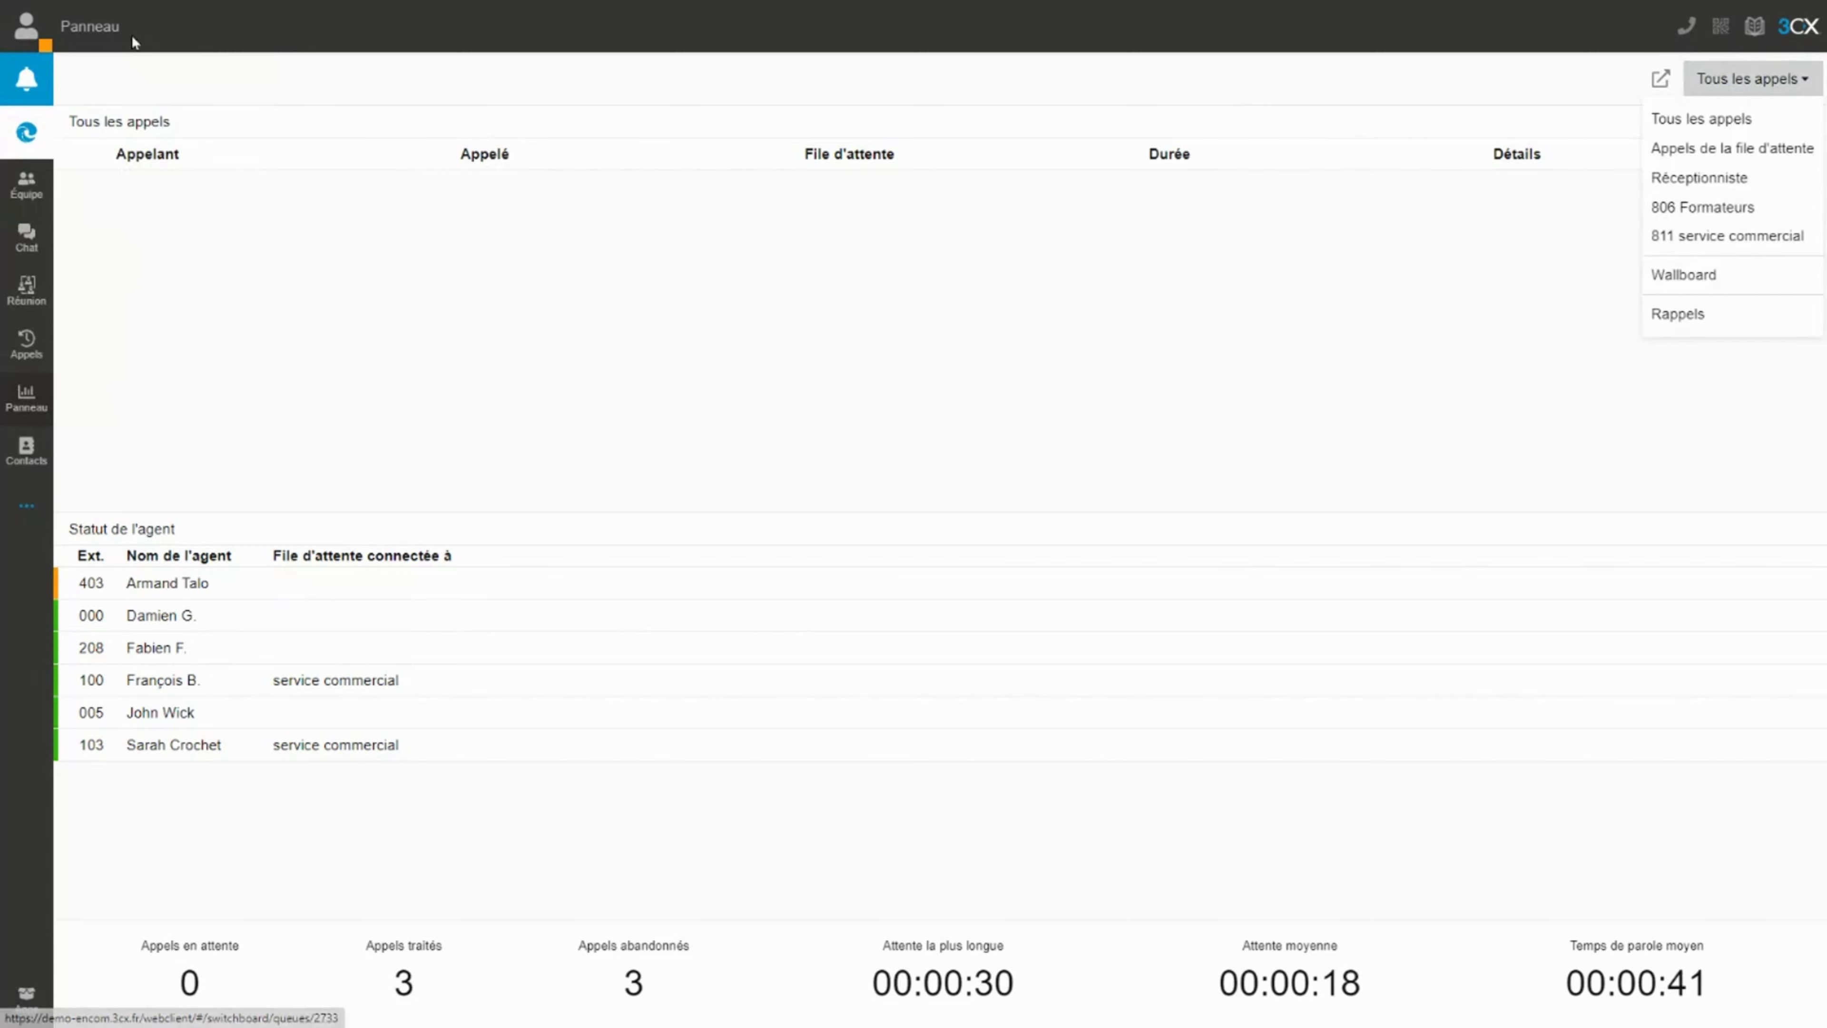
# Return the presence status to Disponible while staying in the Panneau view.
pyautogui.click(32, 36)
pyautogui.click(50, 117)
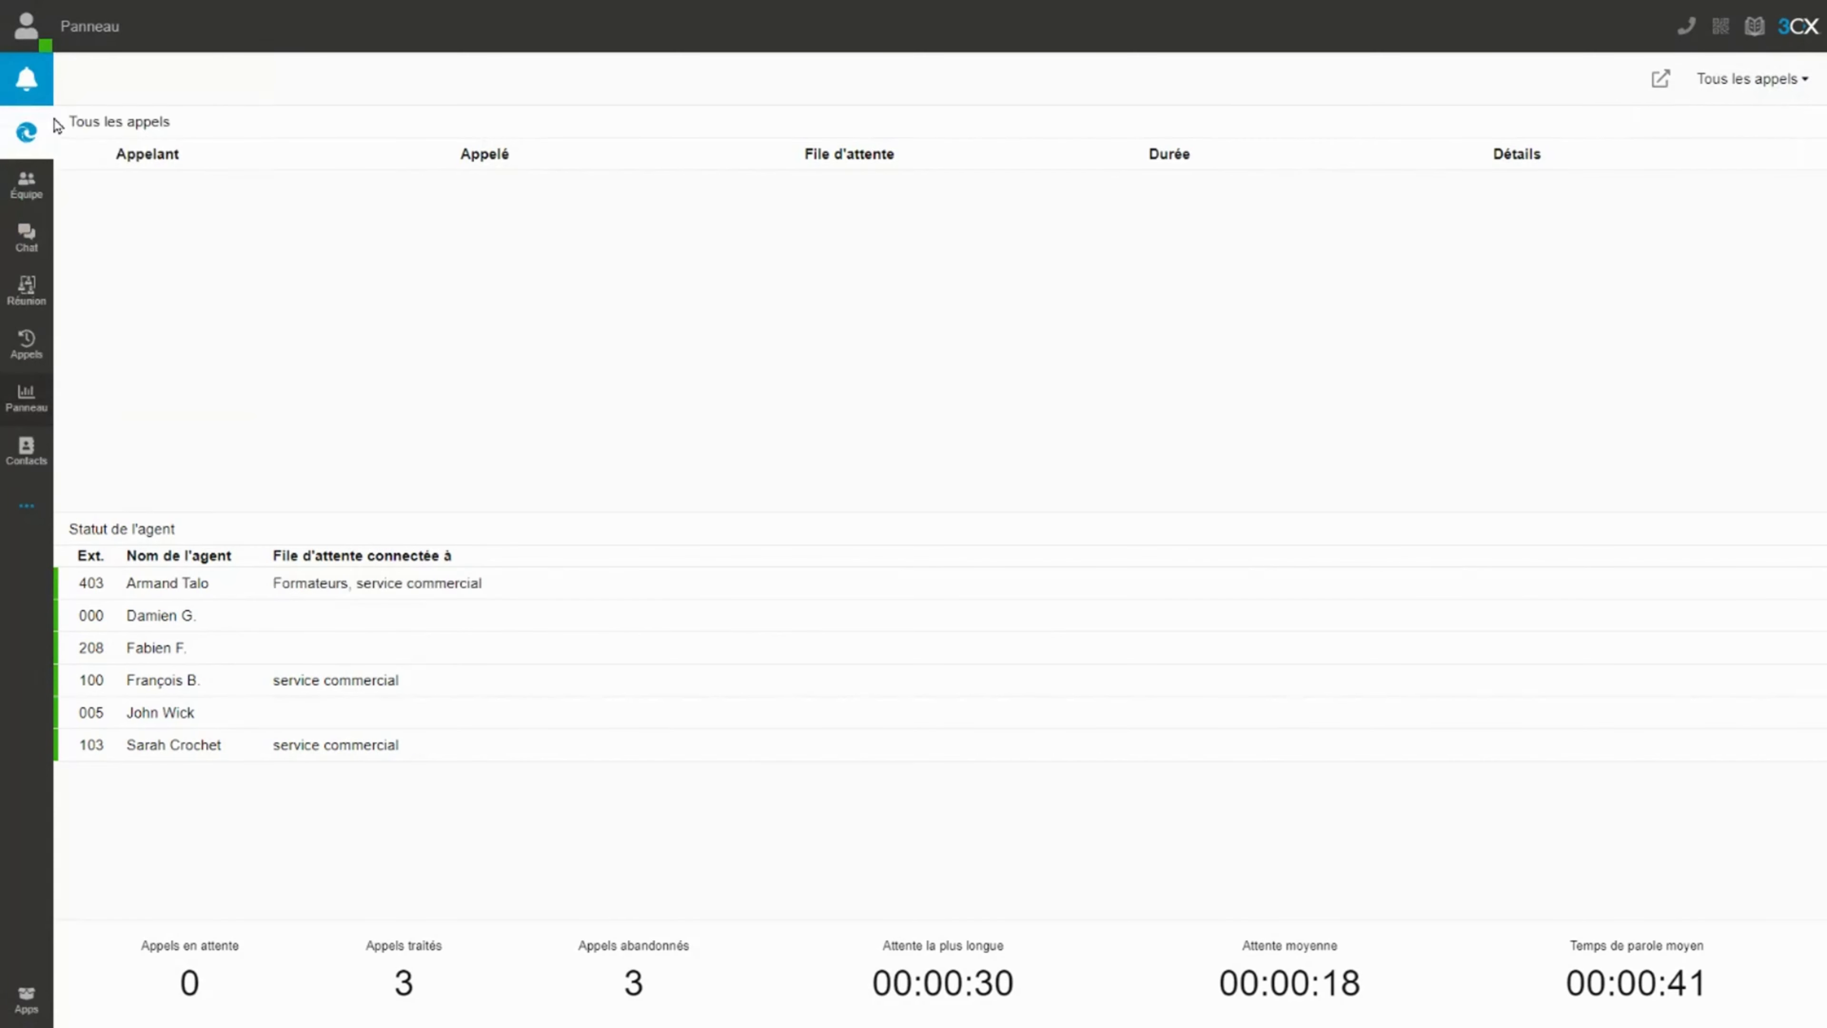
# Filter the Panneau view to the 806 Formateurs queue, and switch it to the 811 service commercial queue.
pyautogui.click(1764, 79)
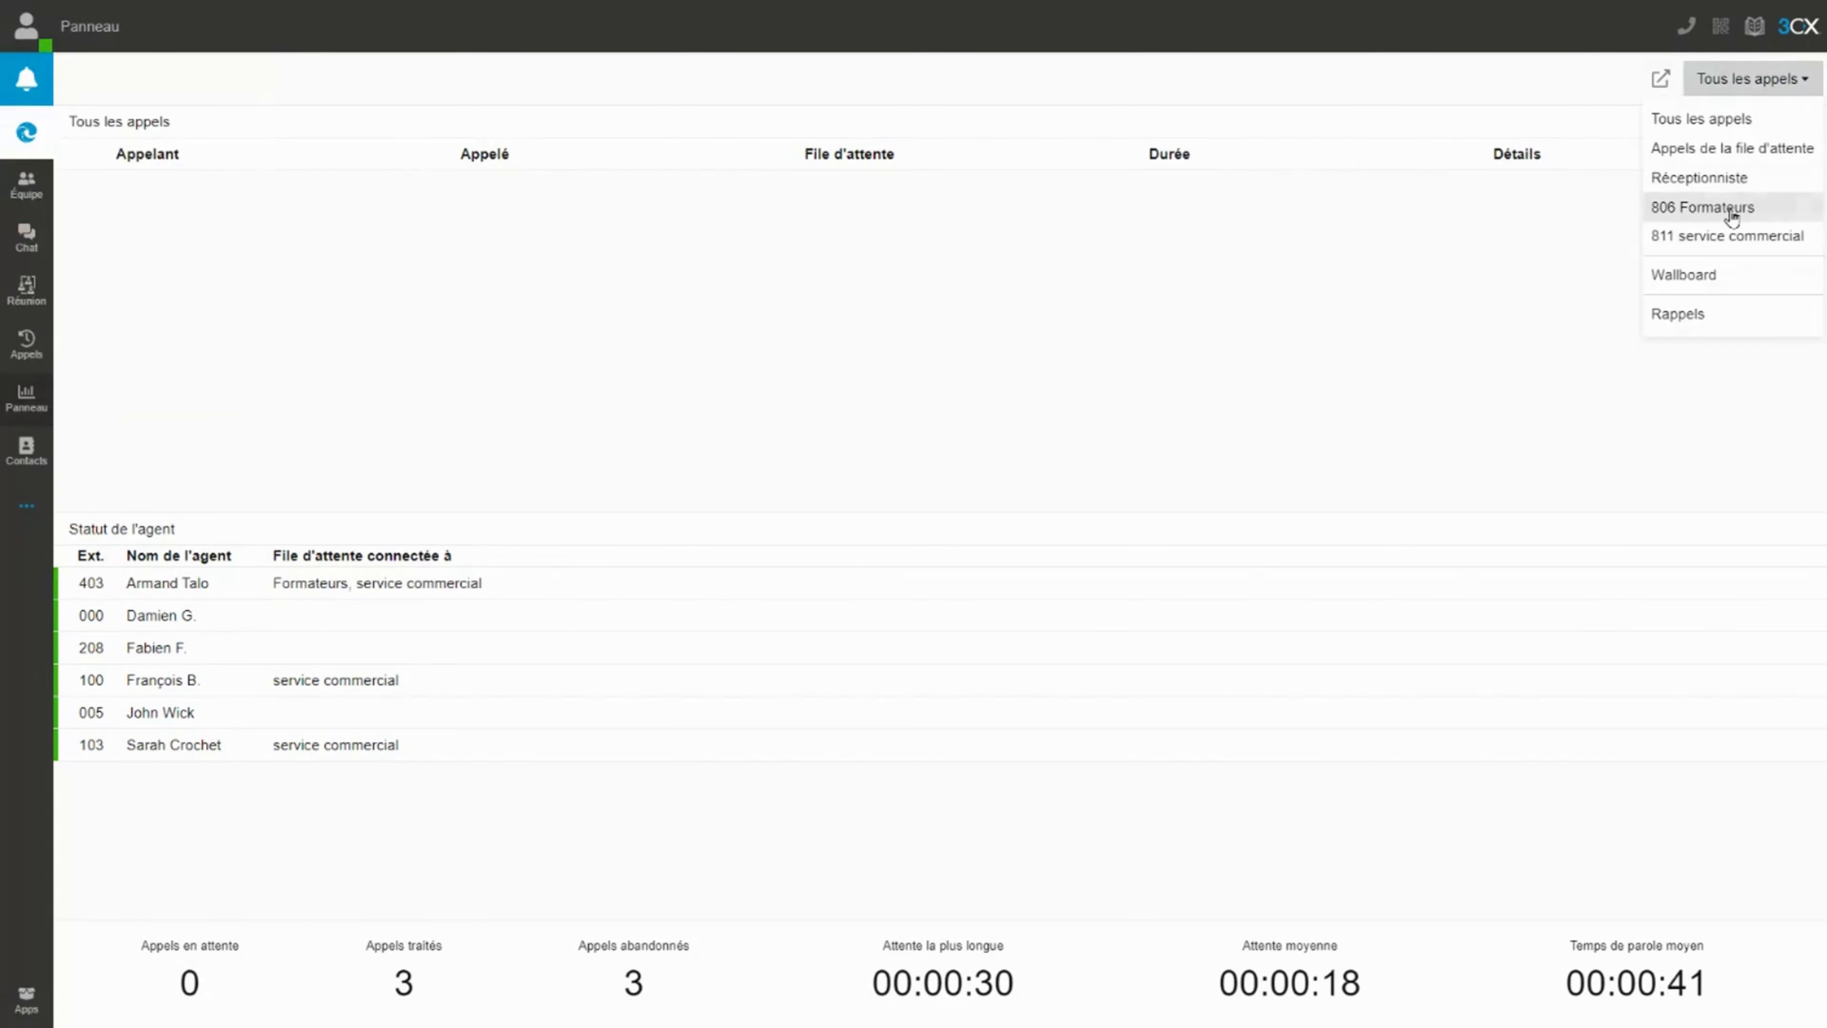
pyautogui.click(1705, 216)
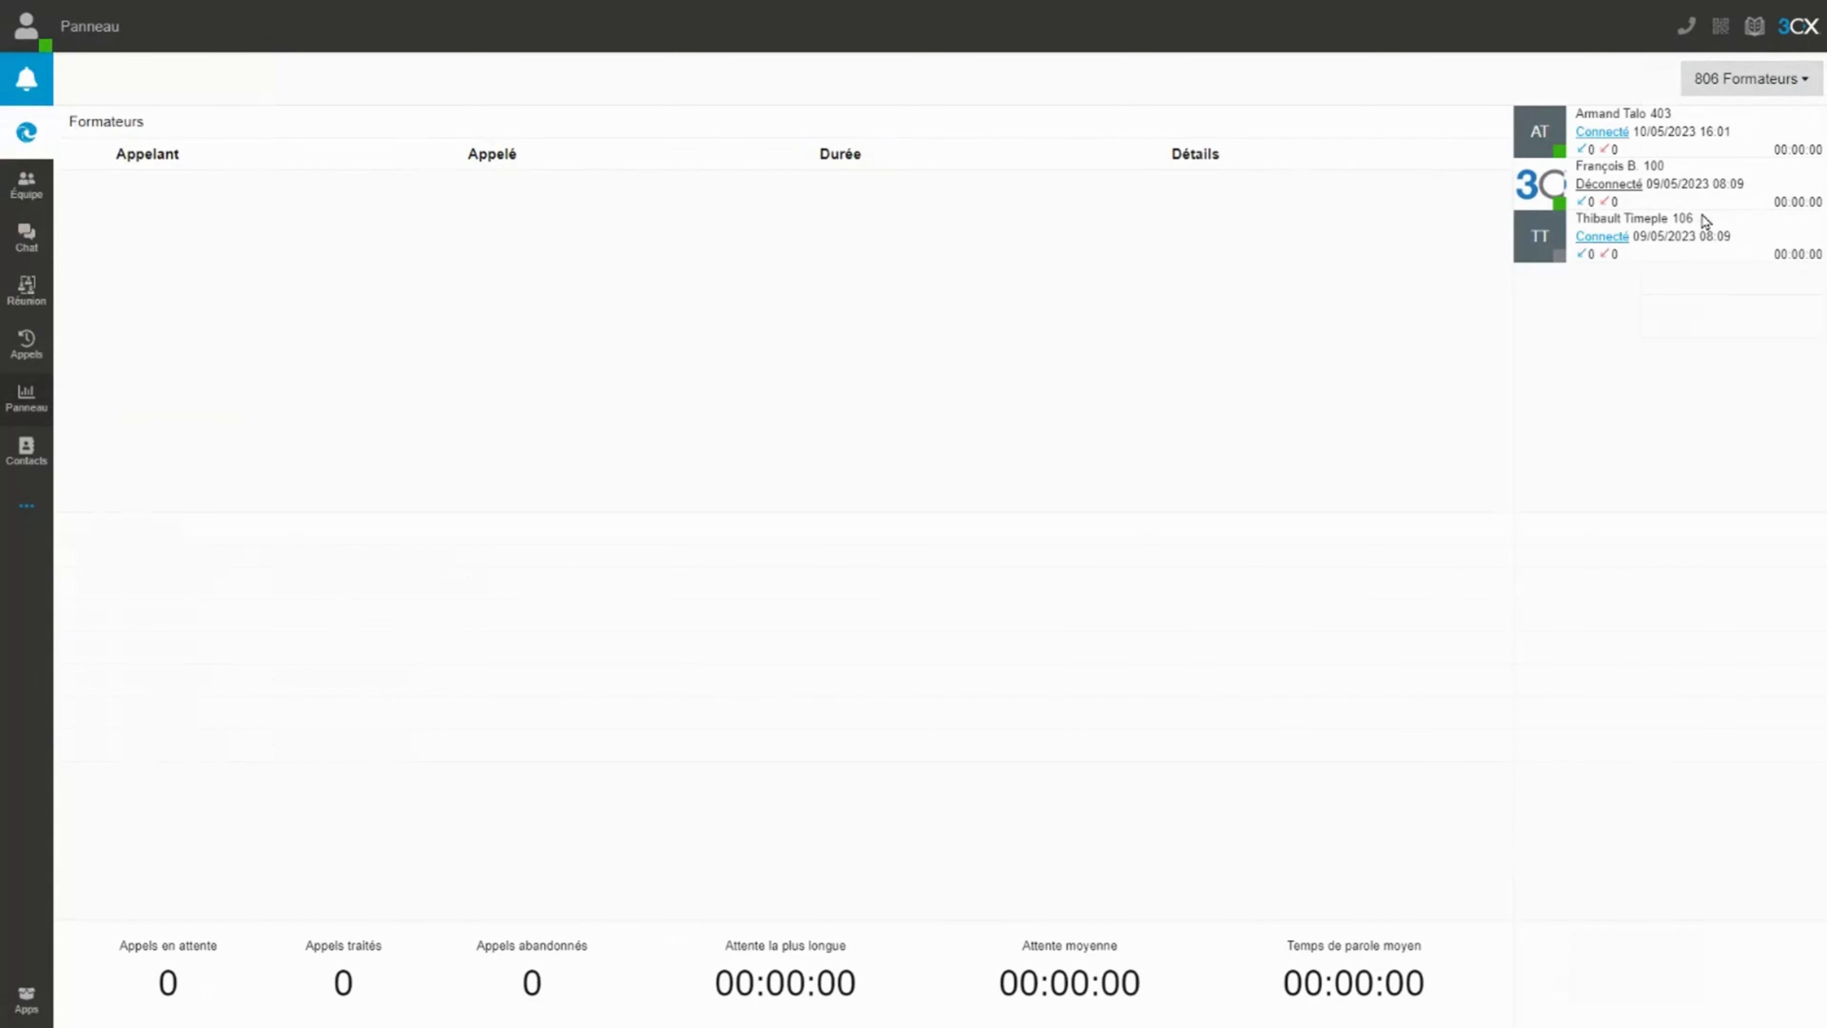
pyautogui.click(1739, 79)
pyautogui.click(1742, 236)
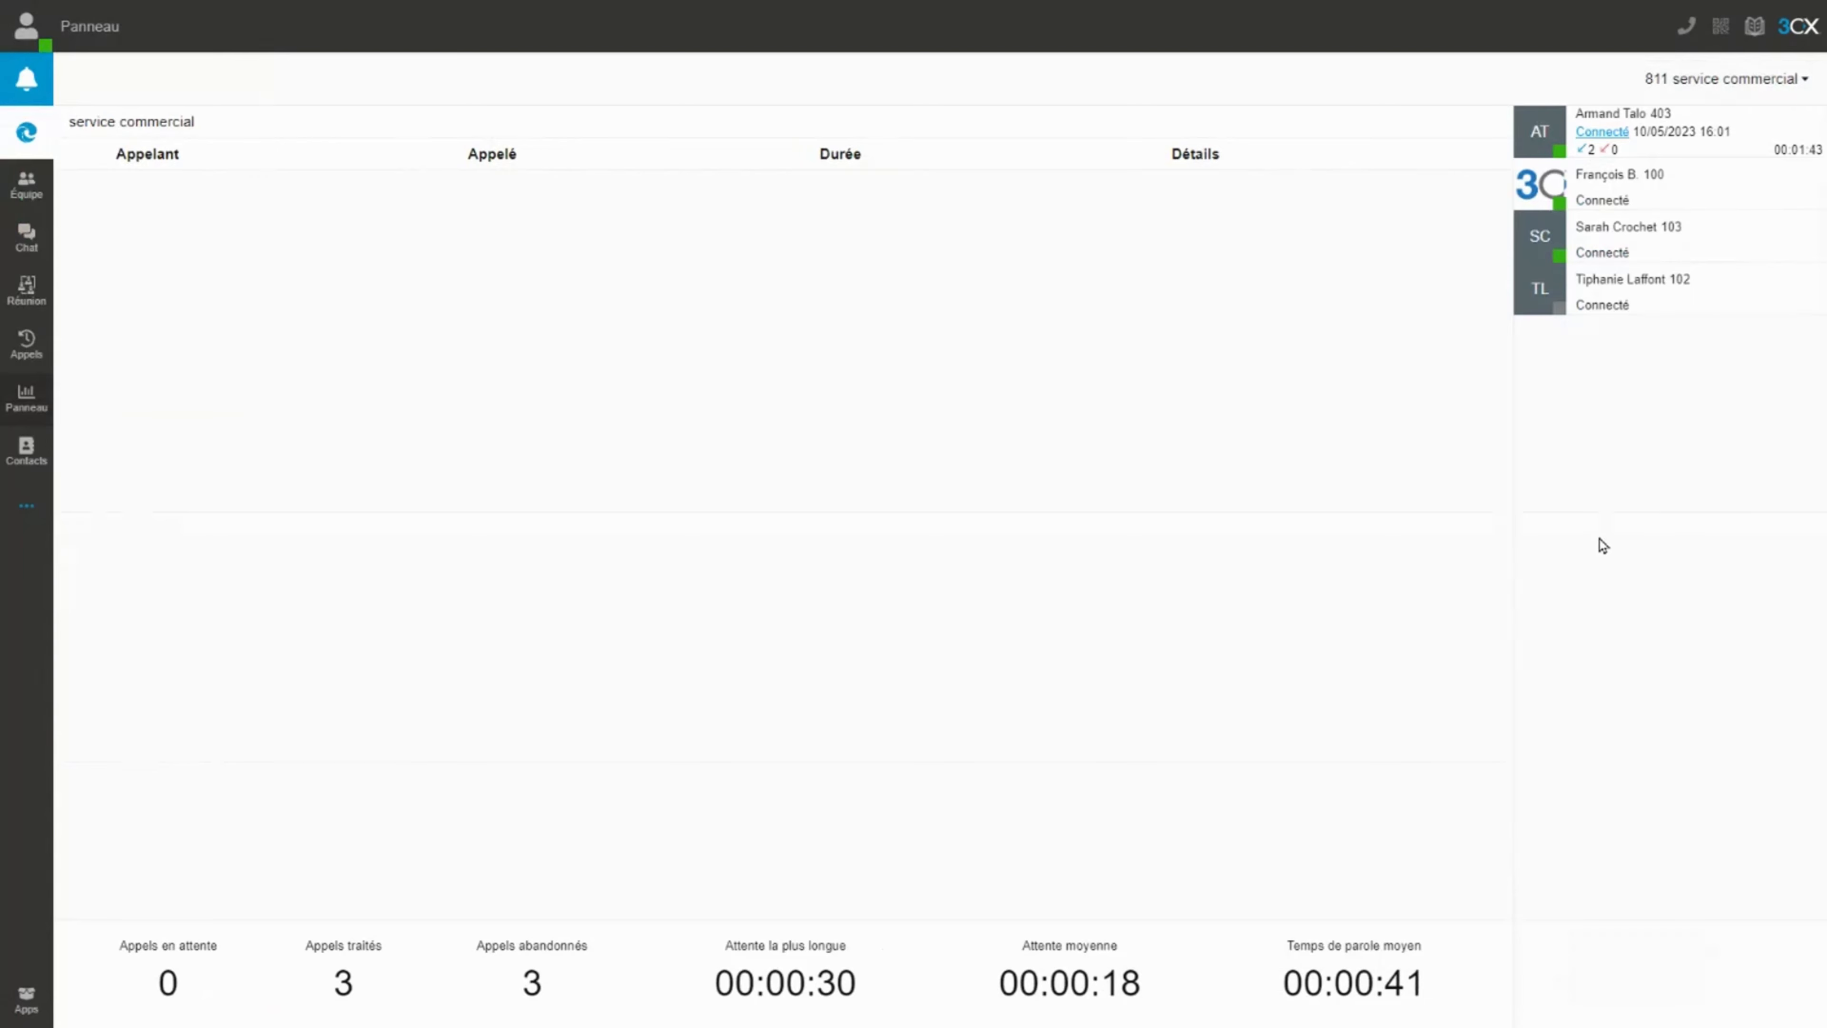
pyautogui.click(1688, 81)
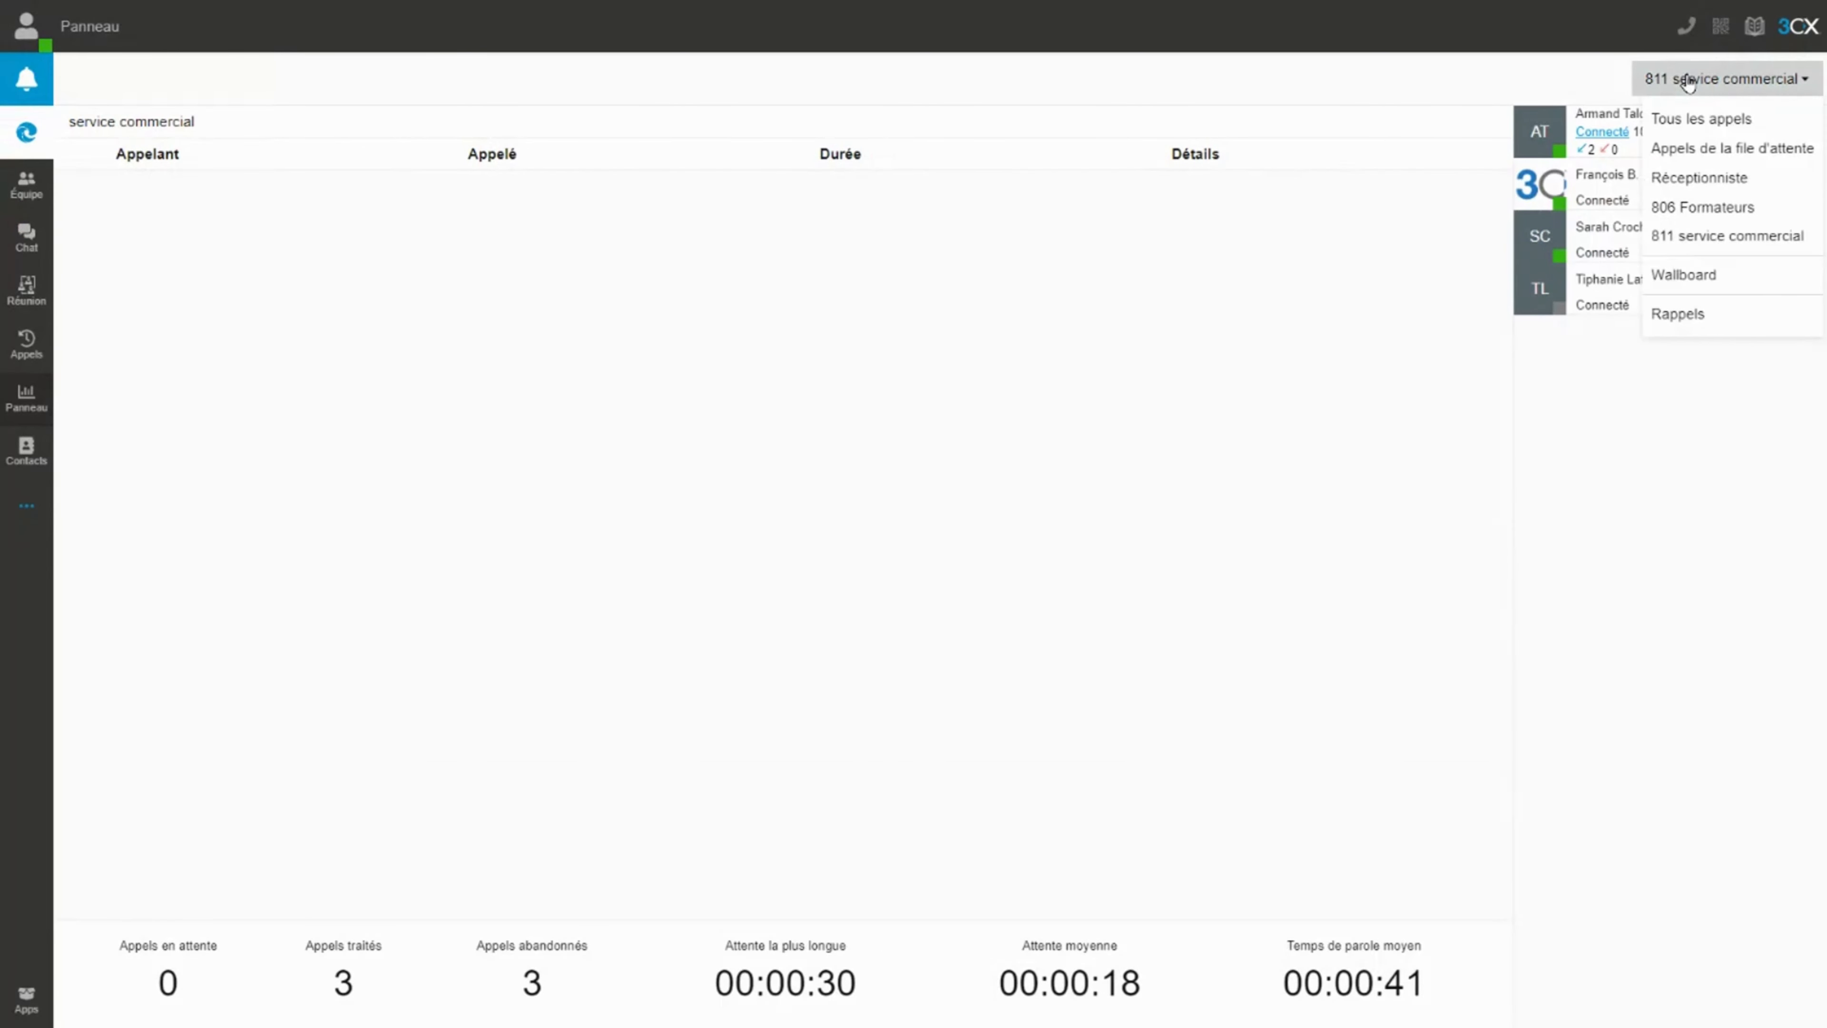
pyautogui.click(1719, 238)
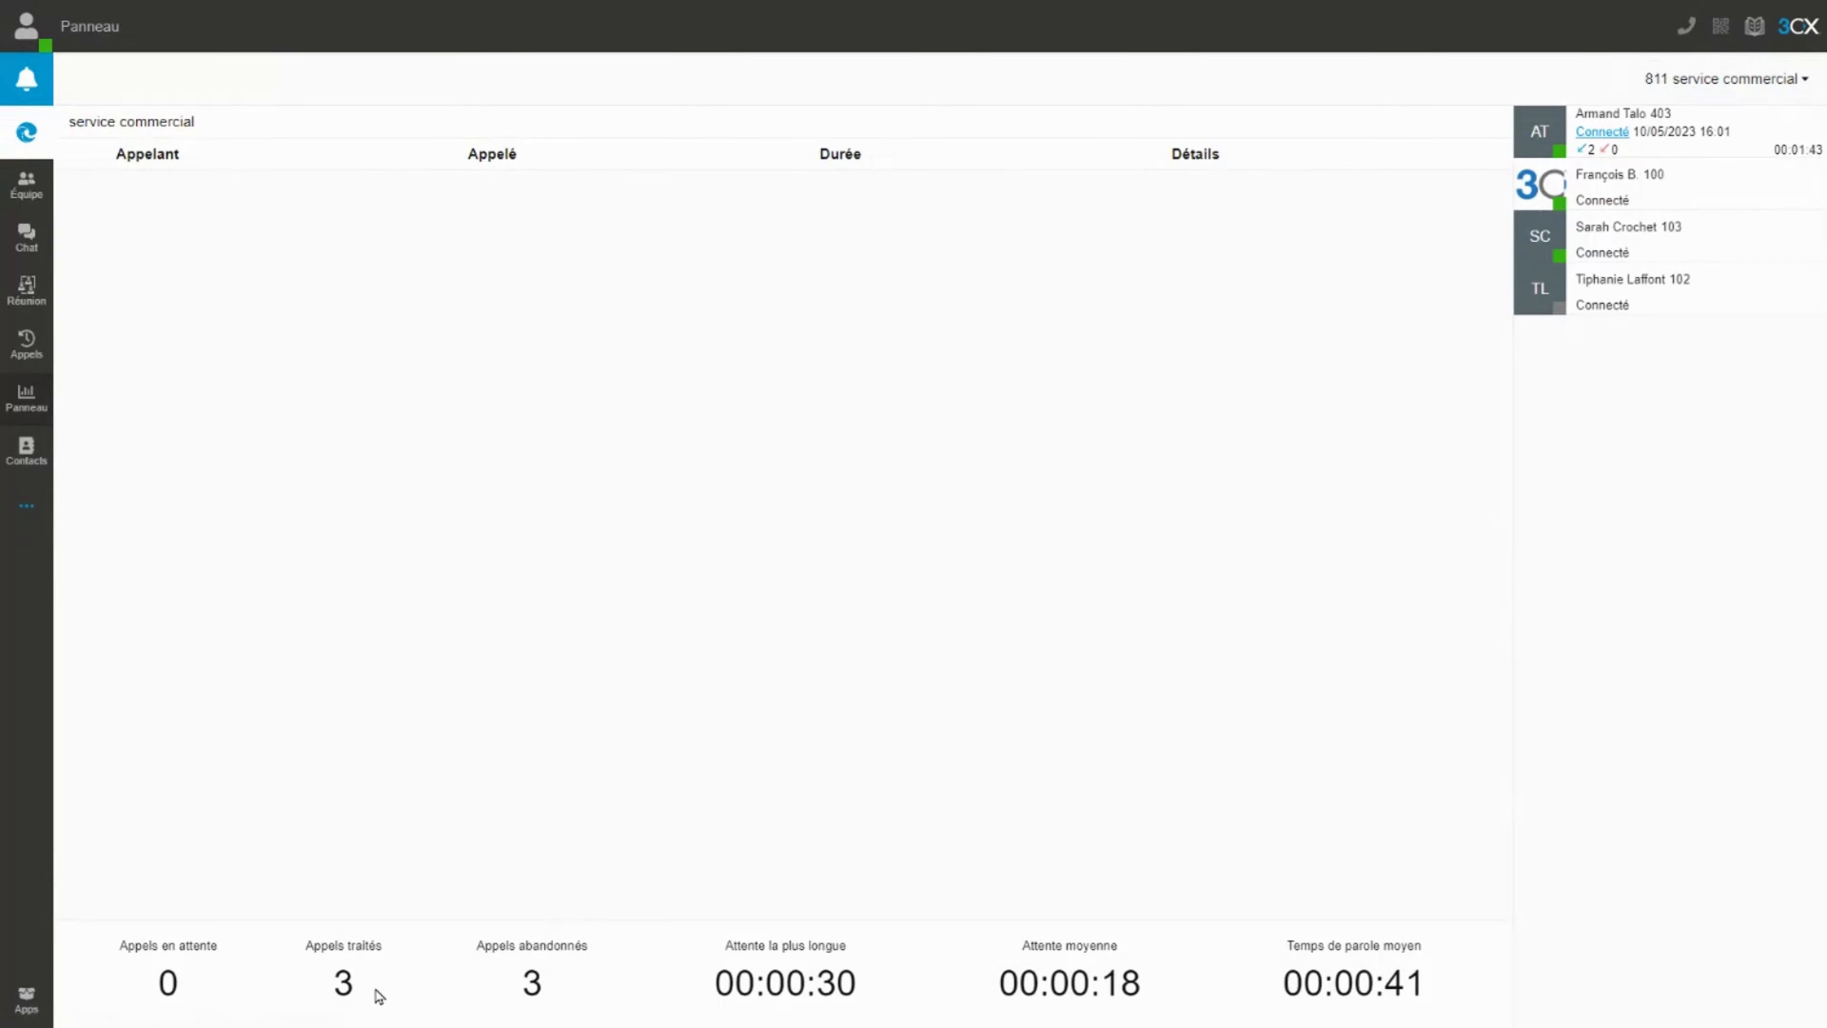
# Highlight the Appels abandonnés and Attente la plus longue statistics of the service commercial queue.
pyautogui.doubleClick(532, 983)
pyautogui.click(643, 785)
pyautogui.moveTo(858, 986); pyautogui.dragTo(765, 987)
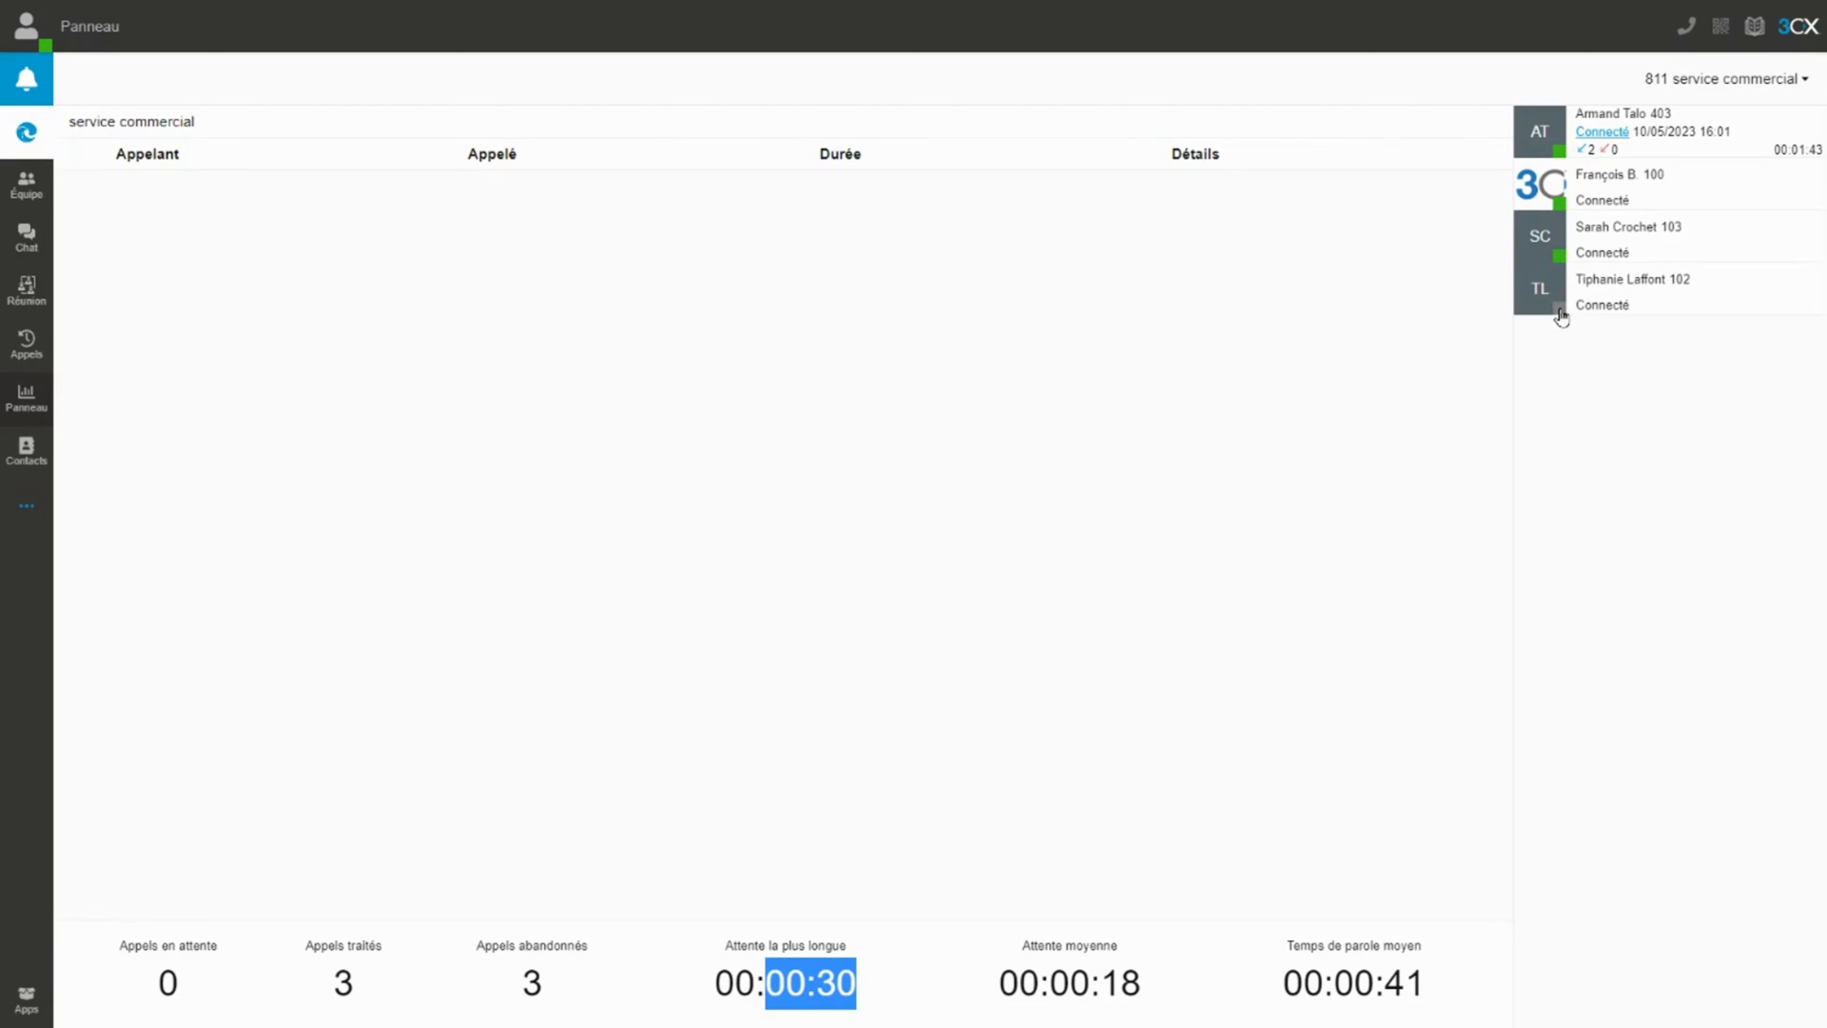
# Open the Appels history and filter it to Appels manqués.
pyautogui.click(27, 346)
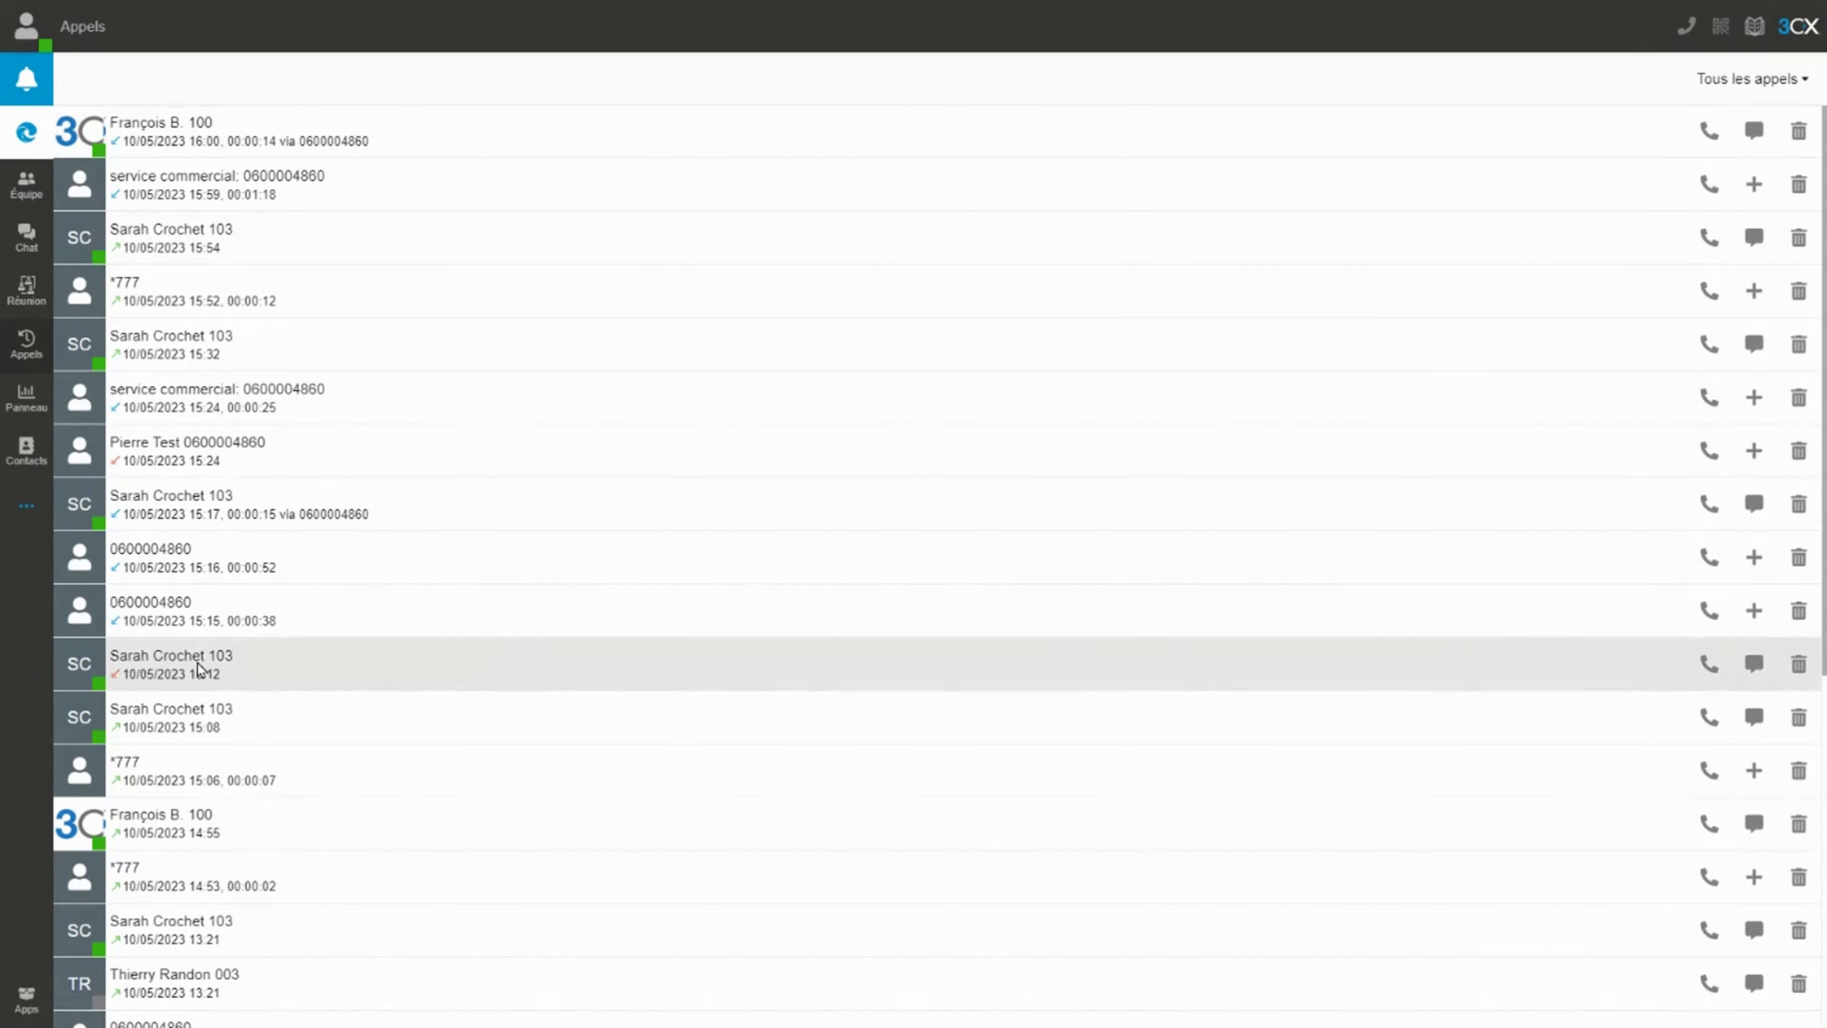
pyautogui.click(1760, 81)
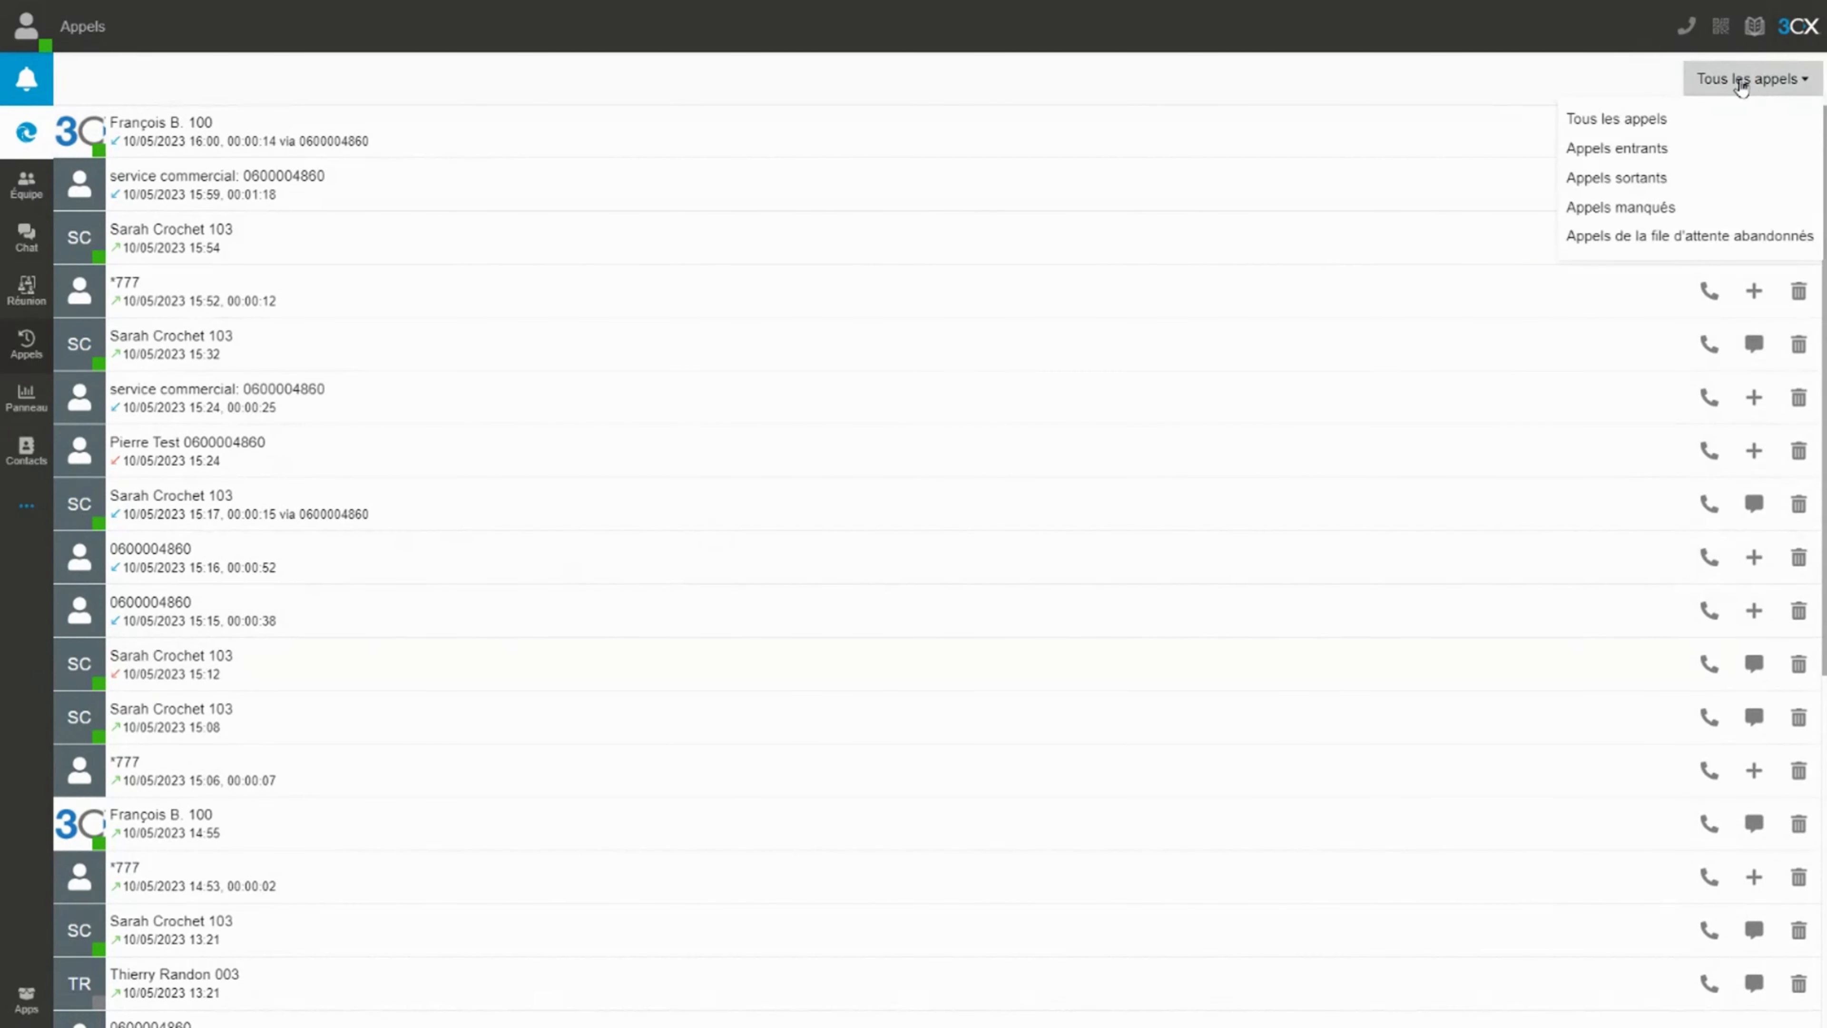
pyautogui.click(1620, 206)
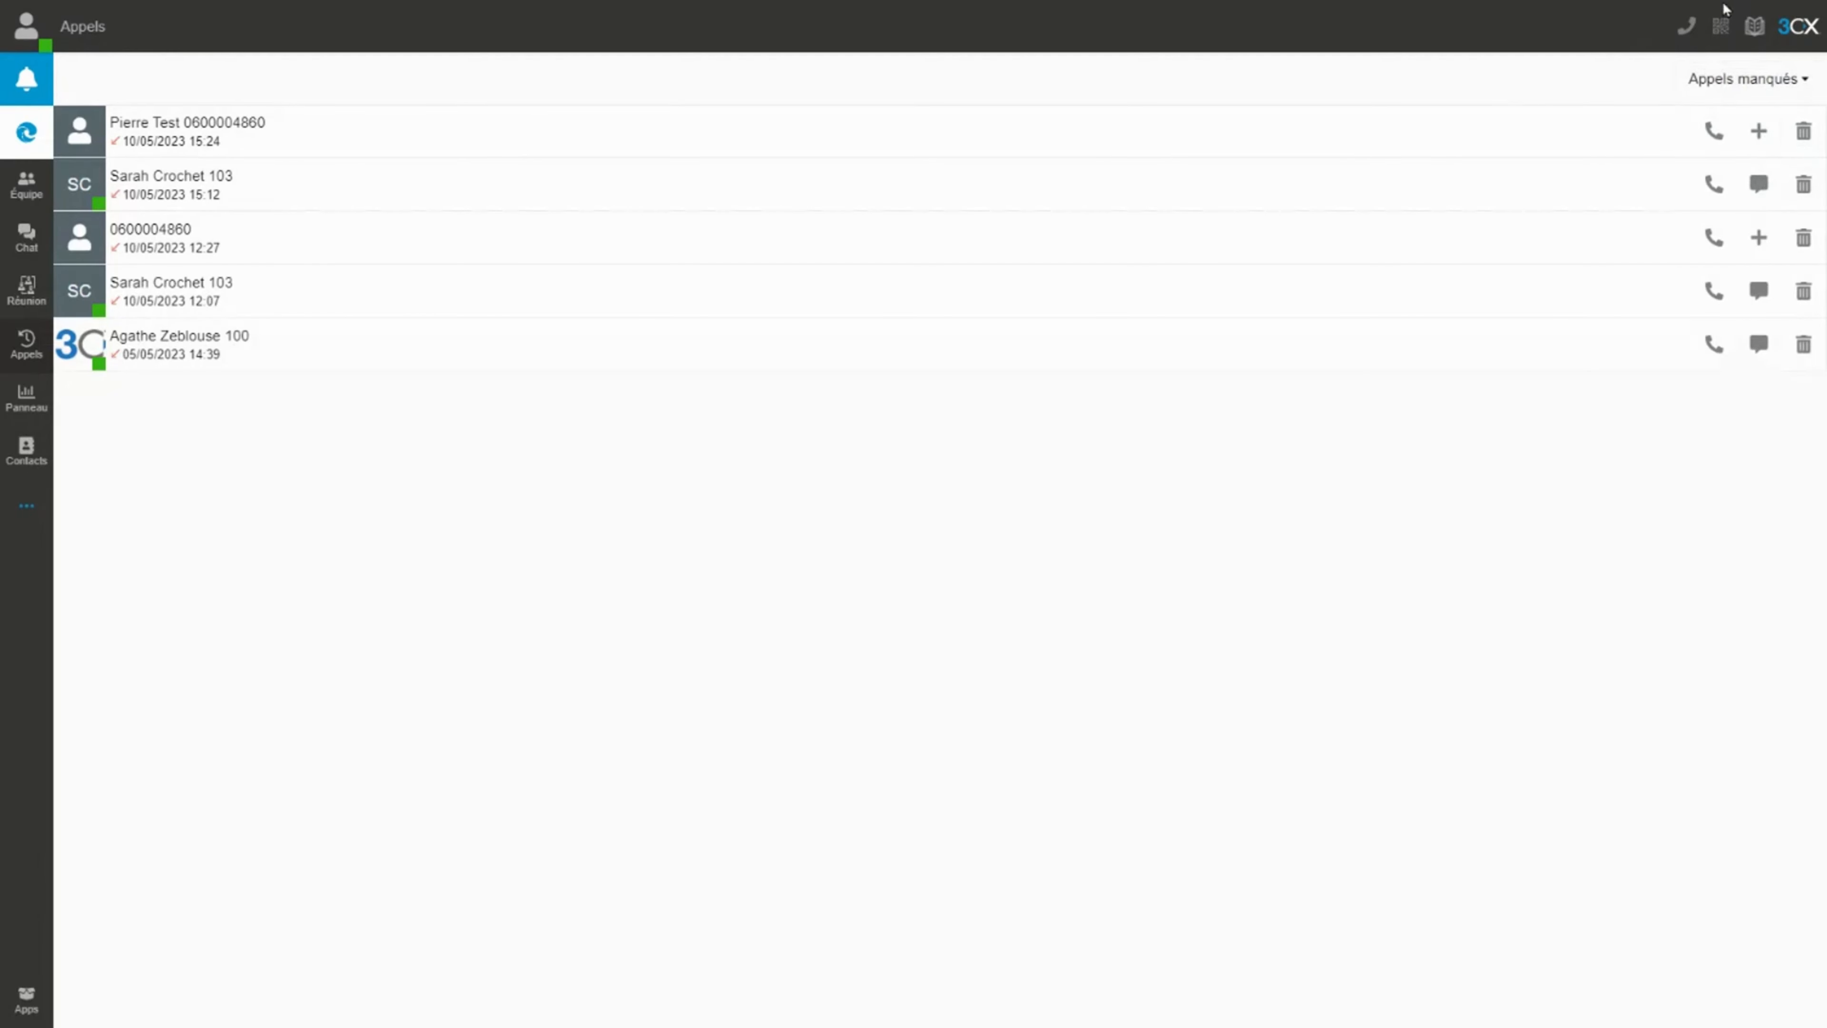
# Filter the history to Appels de la file d'attente abandonnés and mark the 15:23 service commercial call as handled.
pyautogui.click(1795, 83)
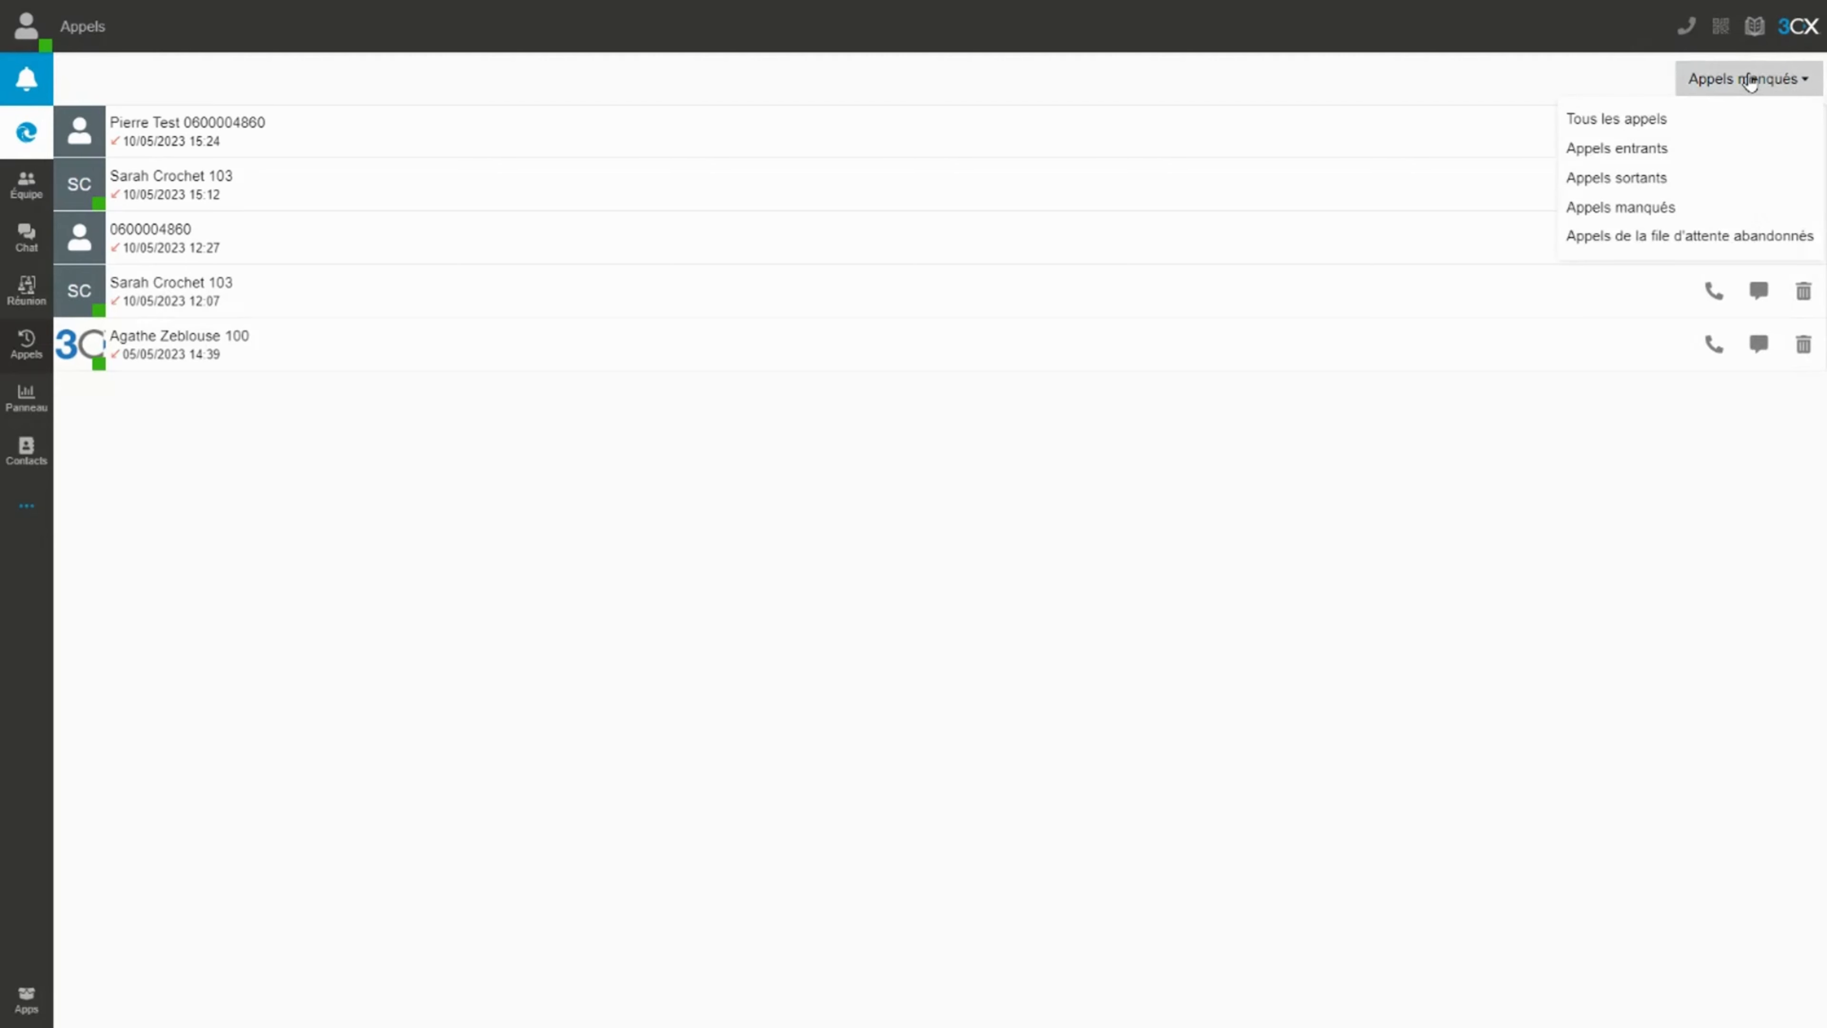
pyautogui.click(1606, 245)
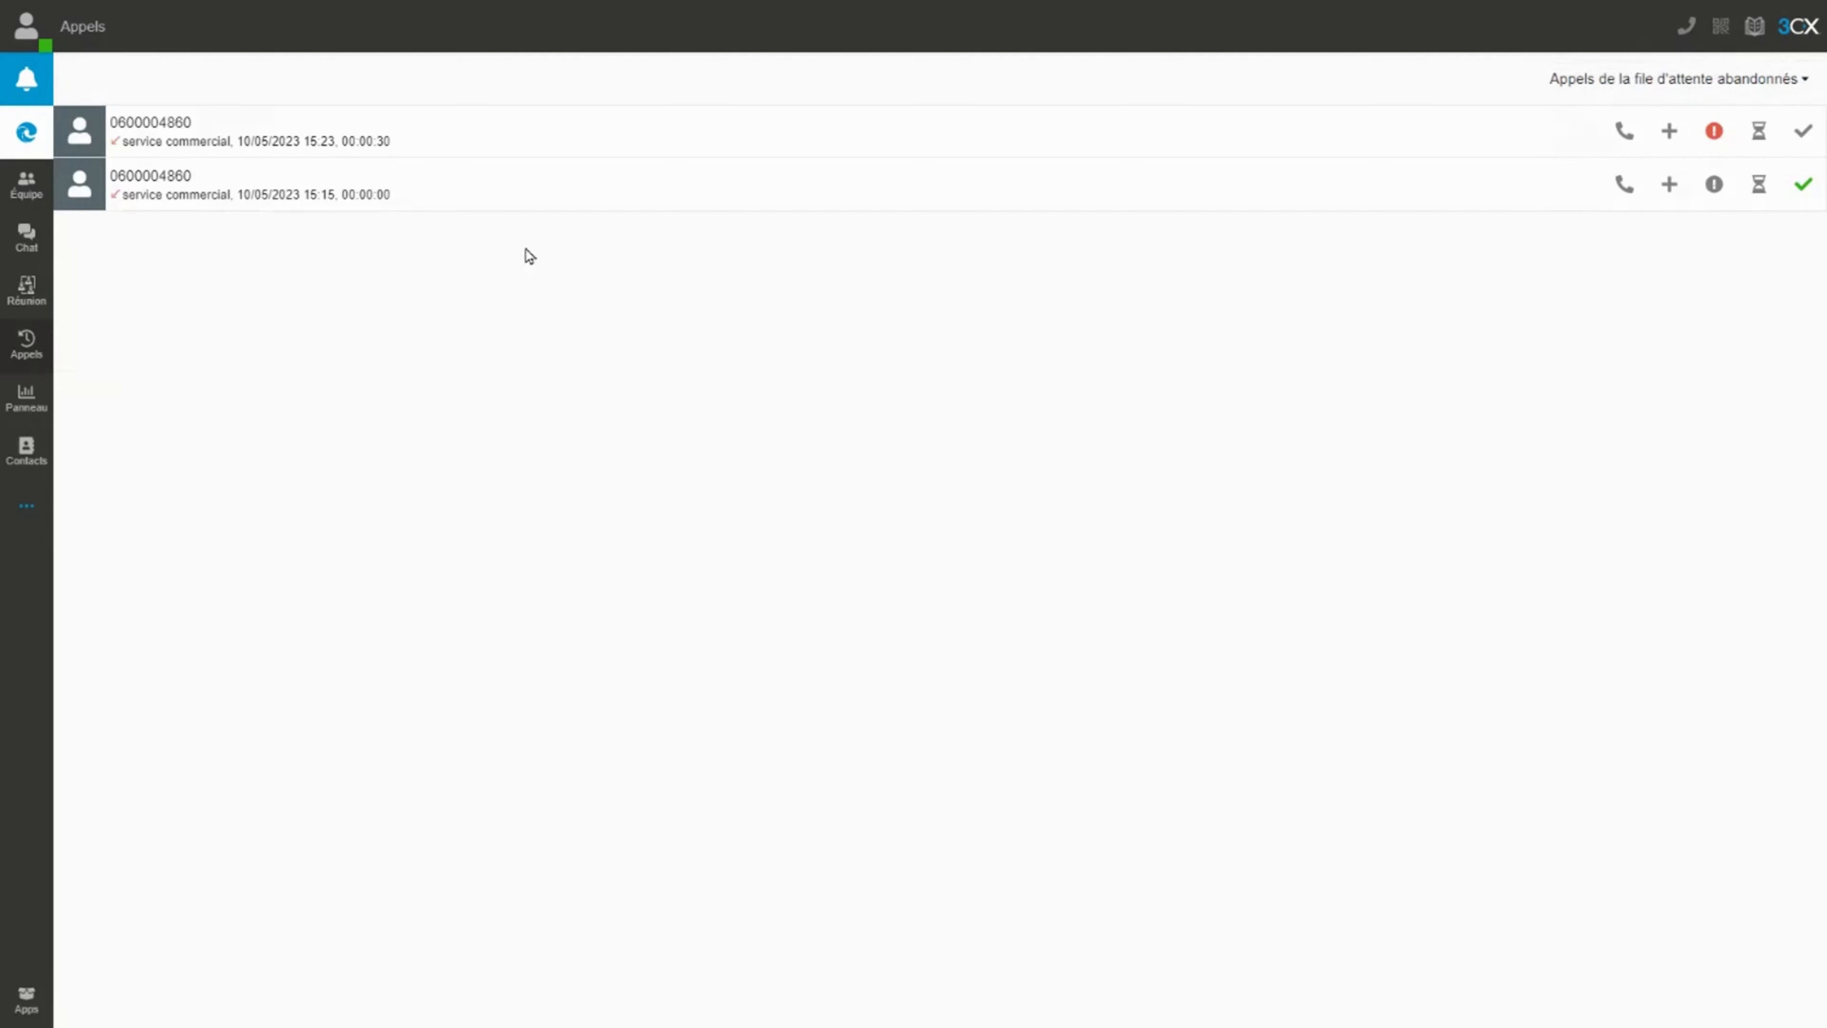
pyautogui.click(284, 130)
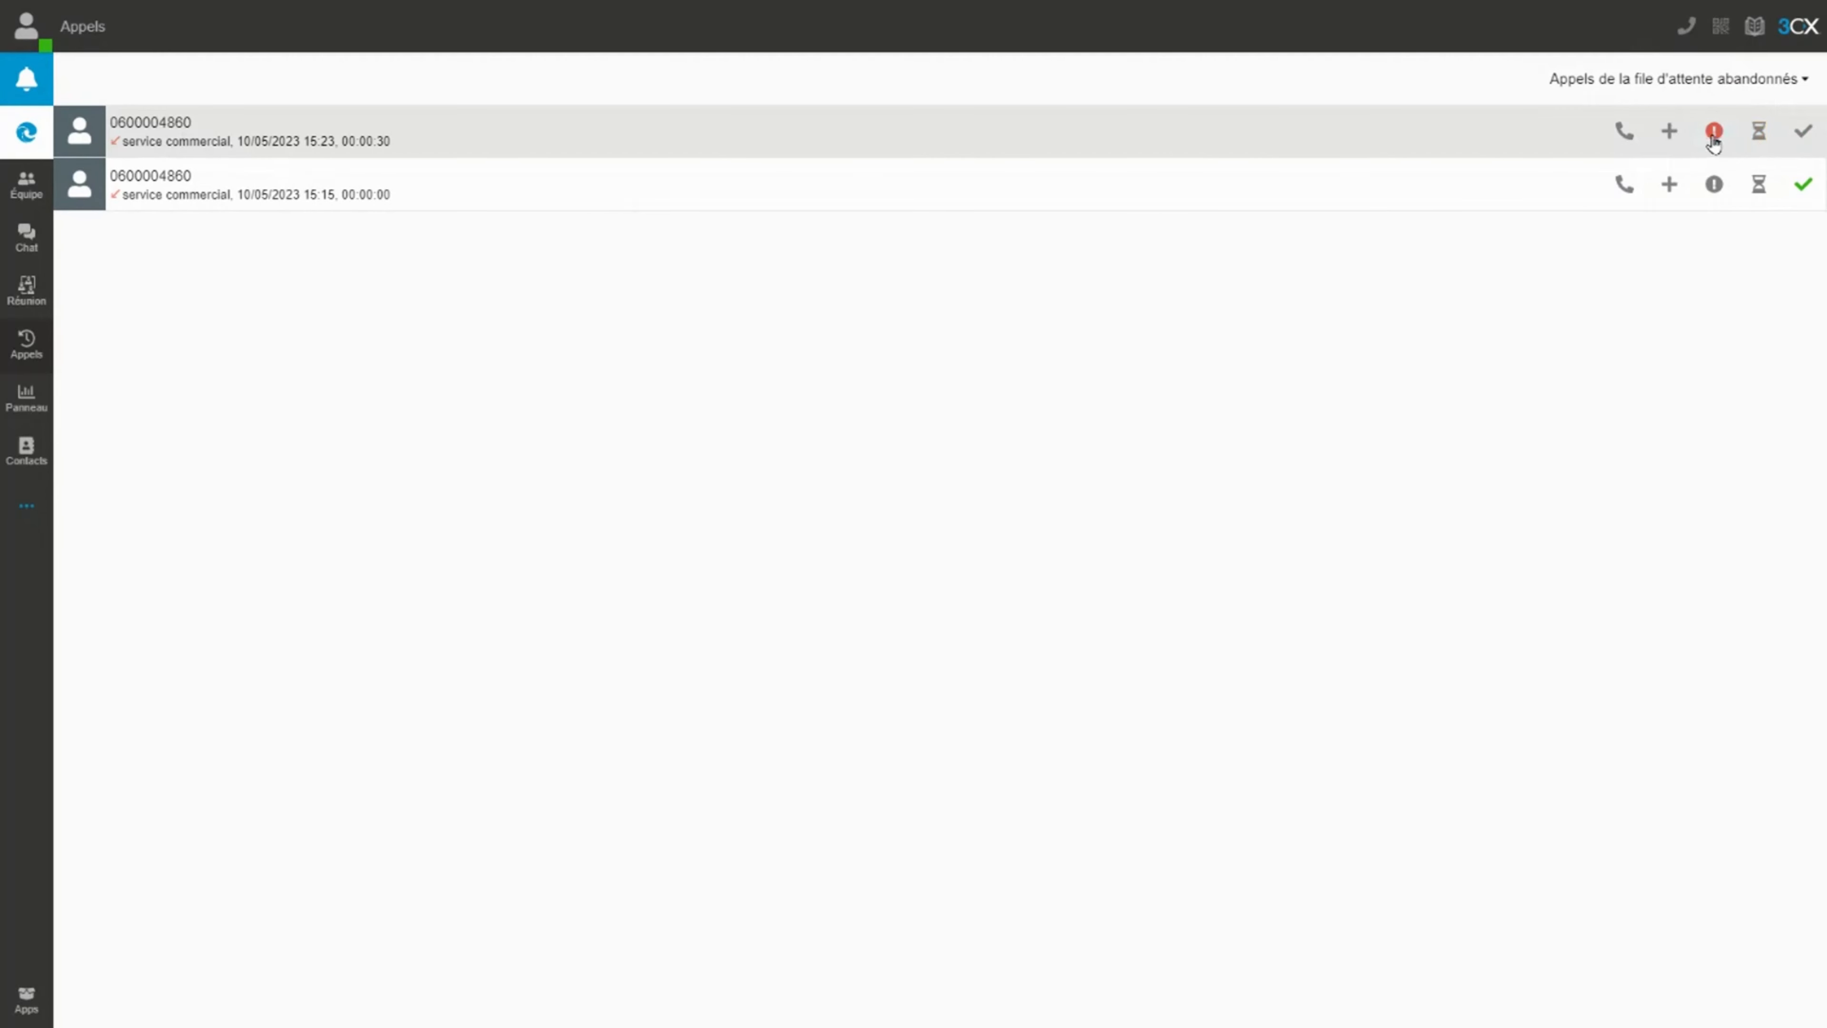
pyautogui.click(1802, 130)
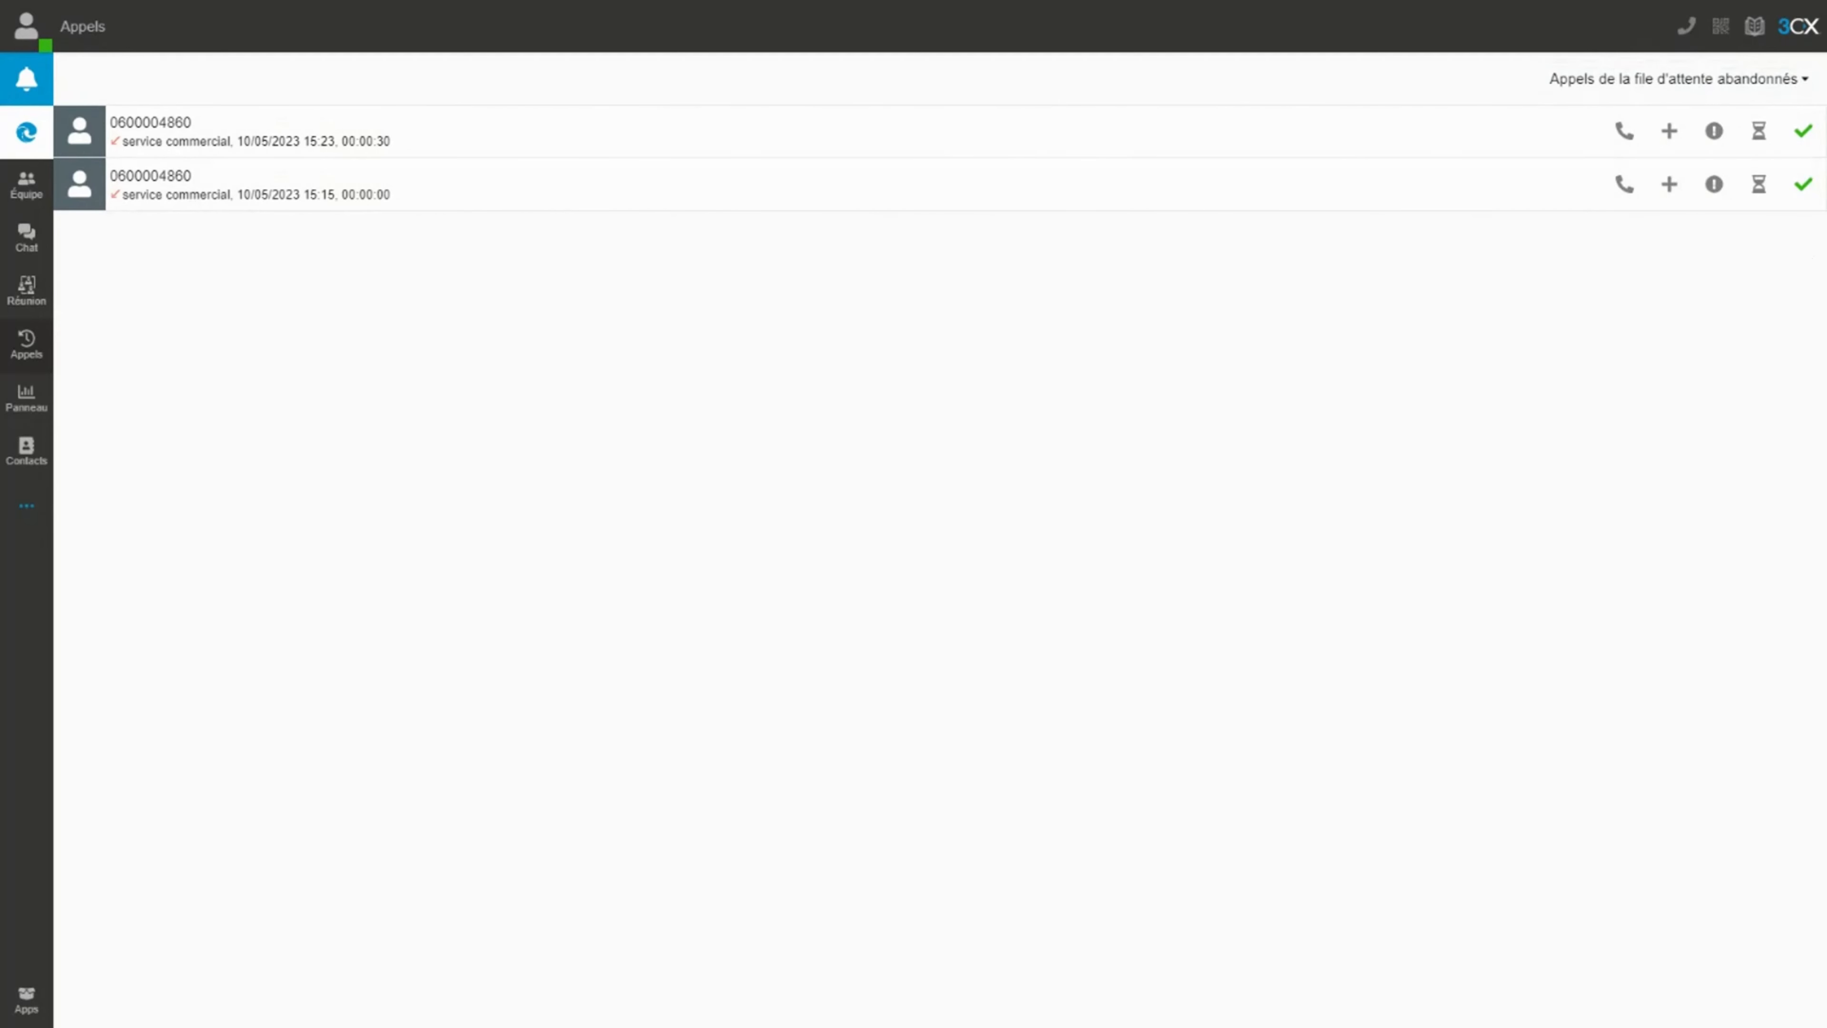
# View the Équipe page, and open the tech group conversation in Chat up to its message field.
pyautogui.click(29, 198)
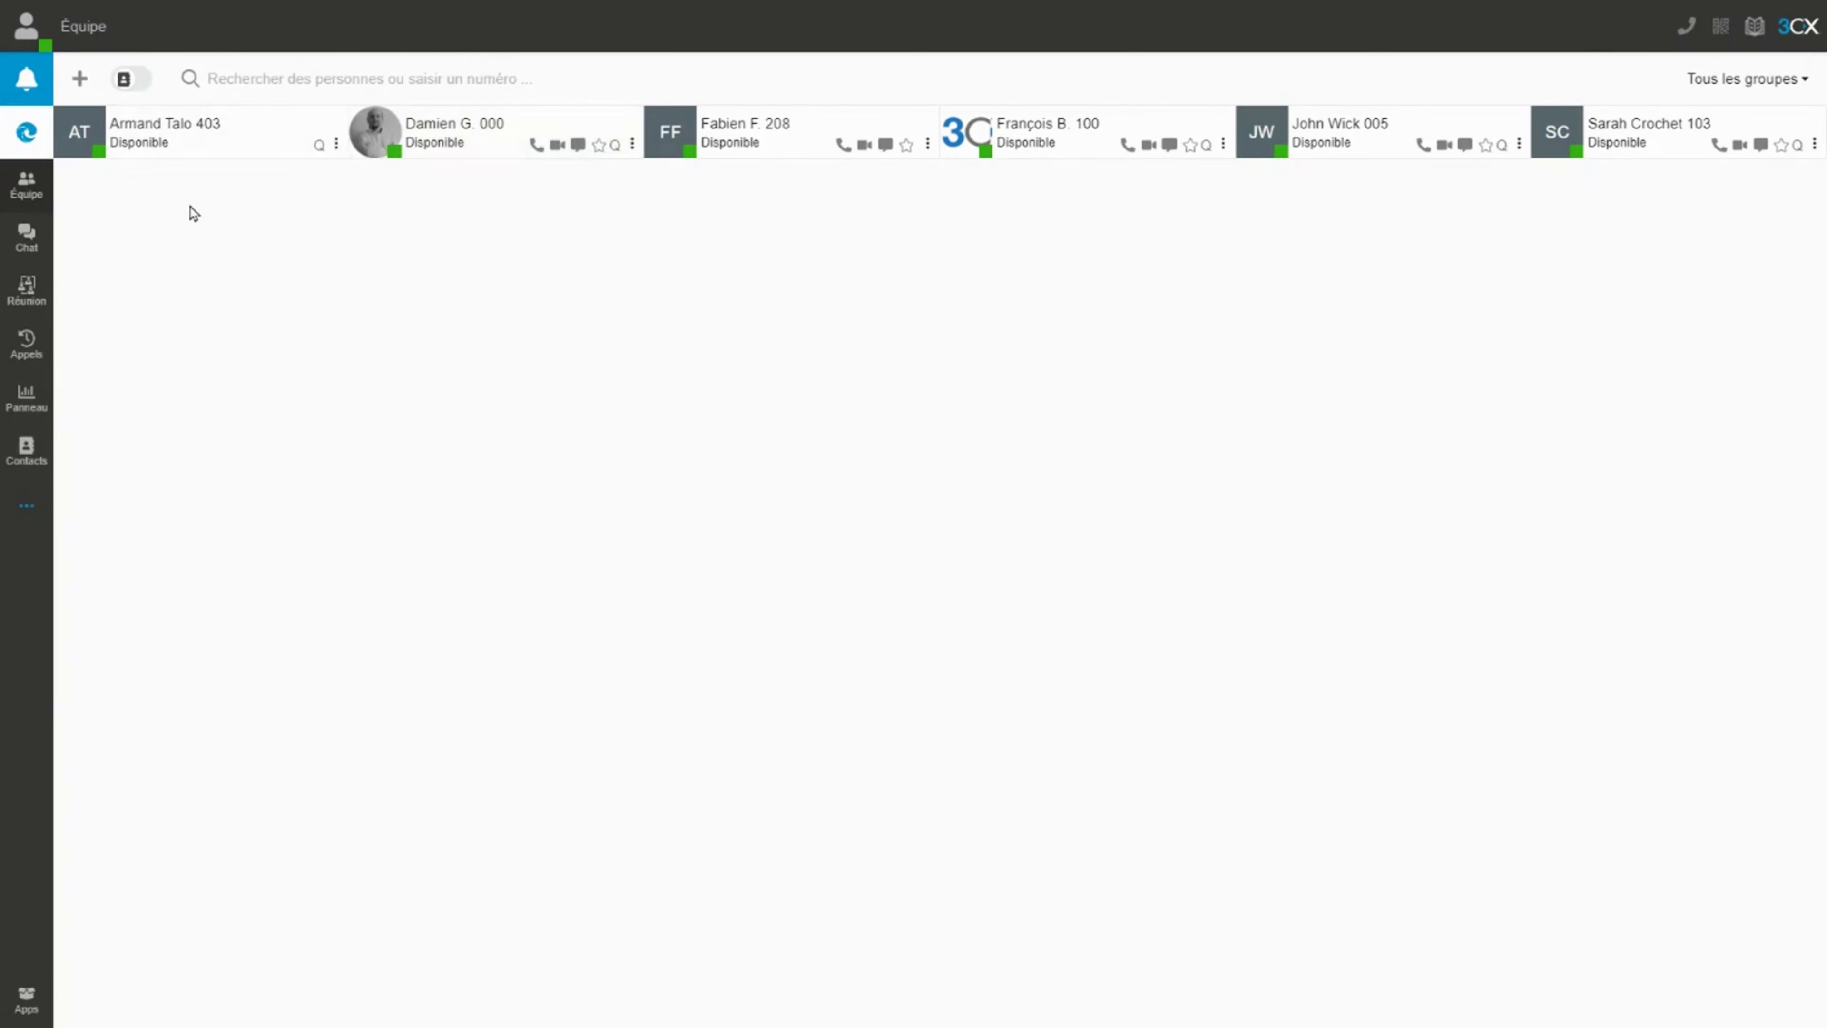
pyautogui.click(26, 238)
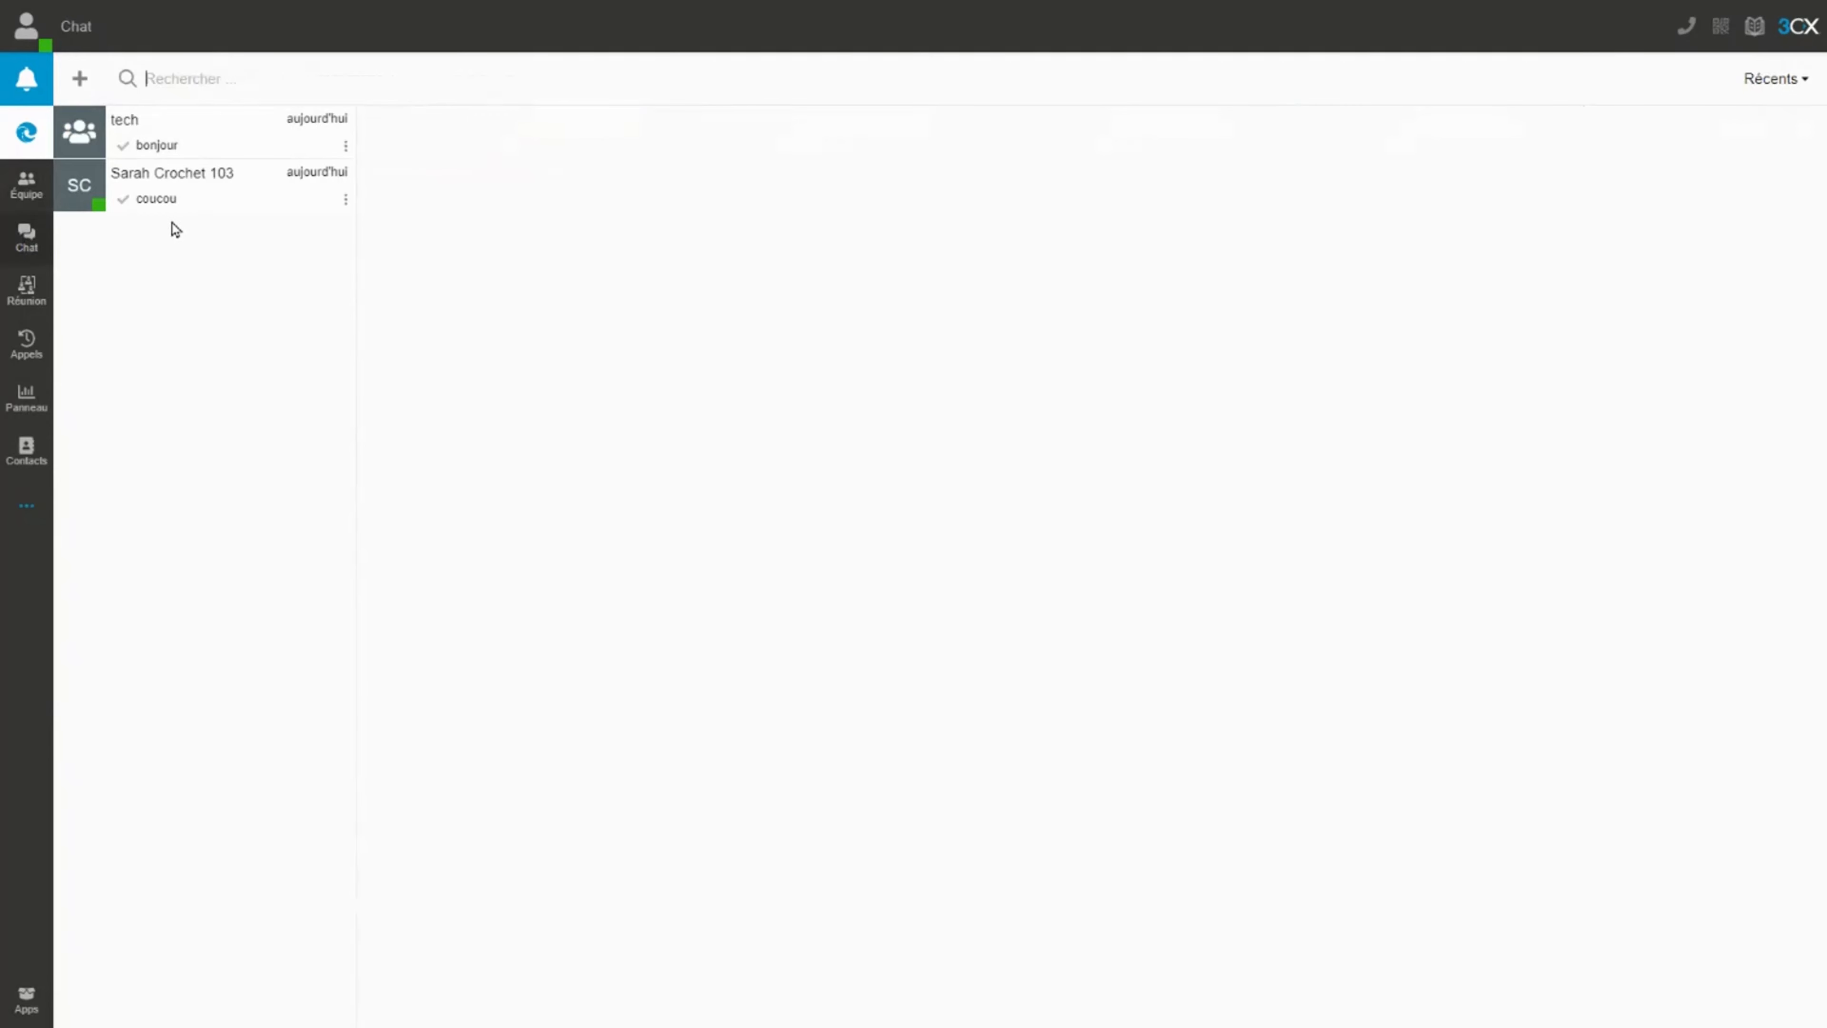
pyautogui.click(80, 79)
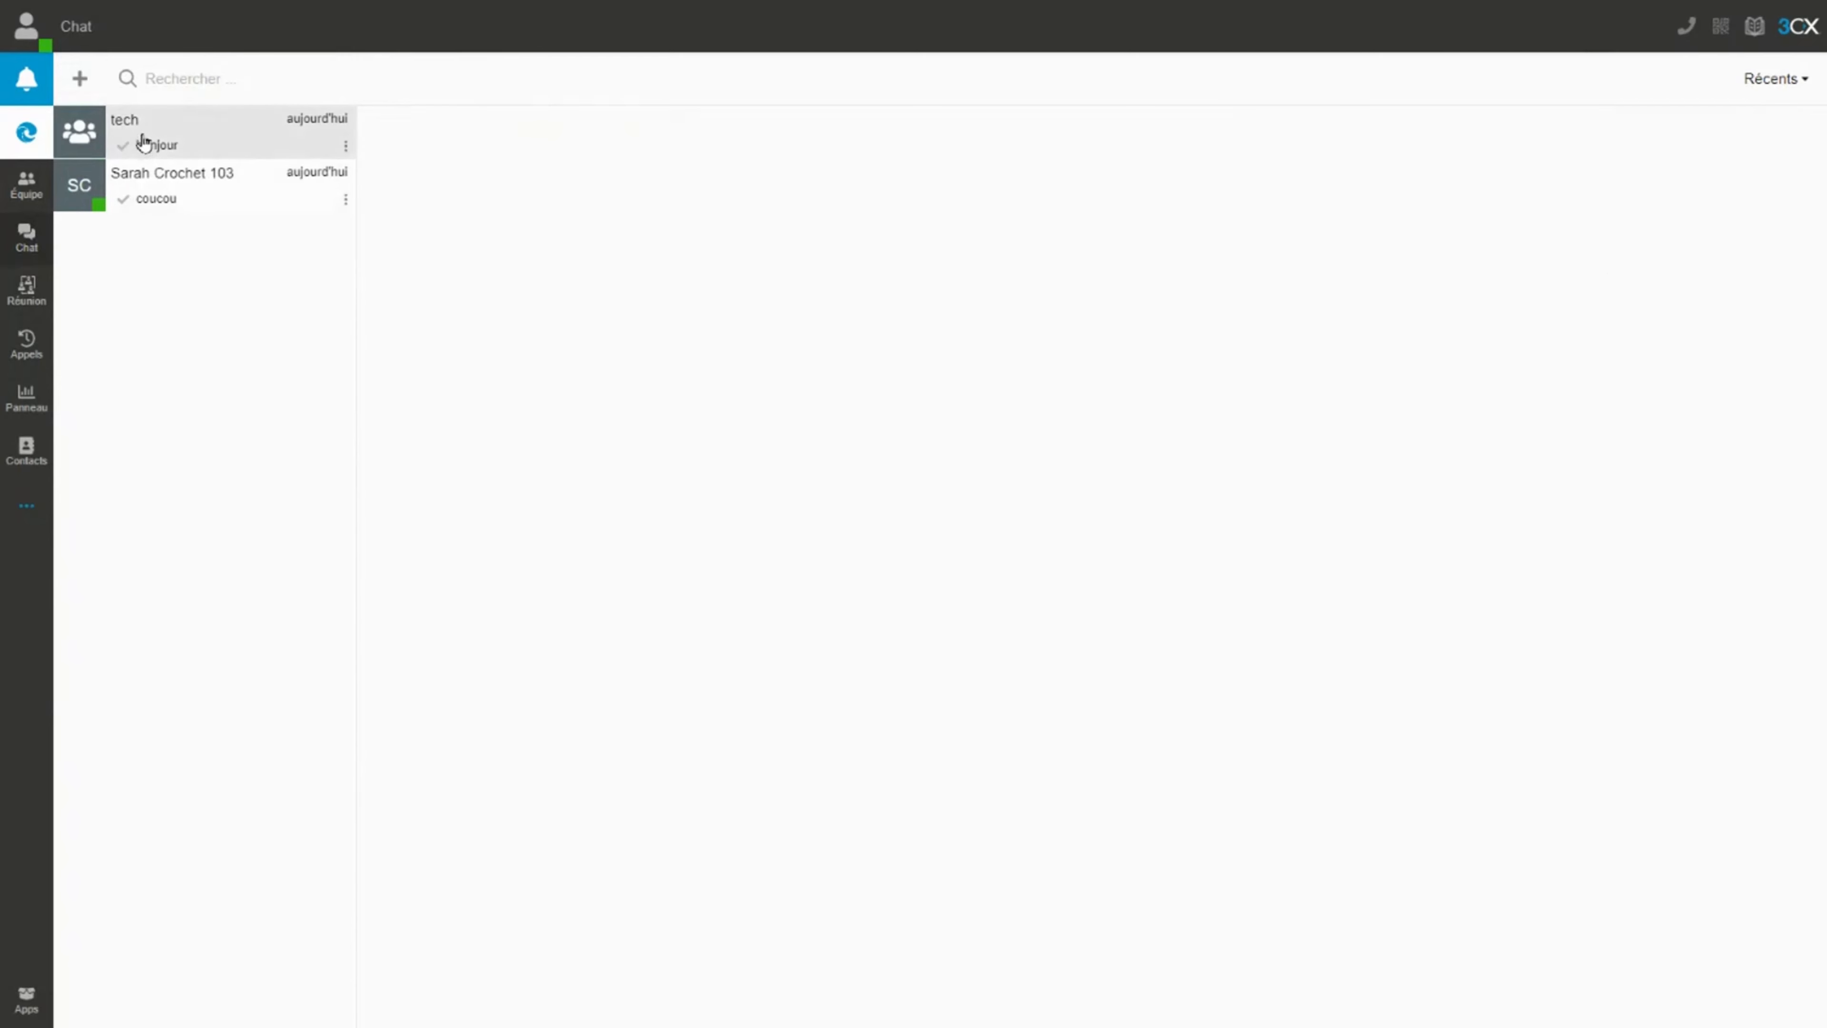
pyautogui.click(142, 141)
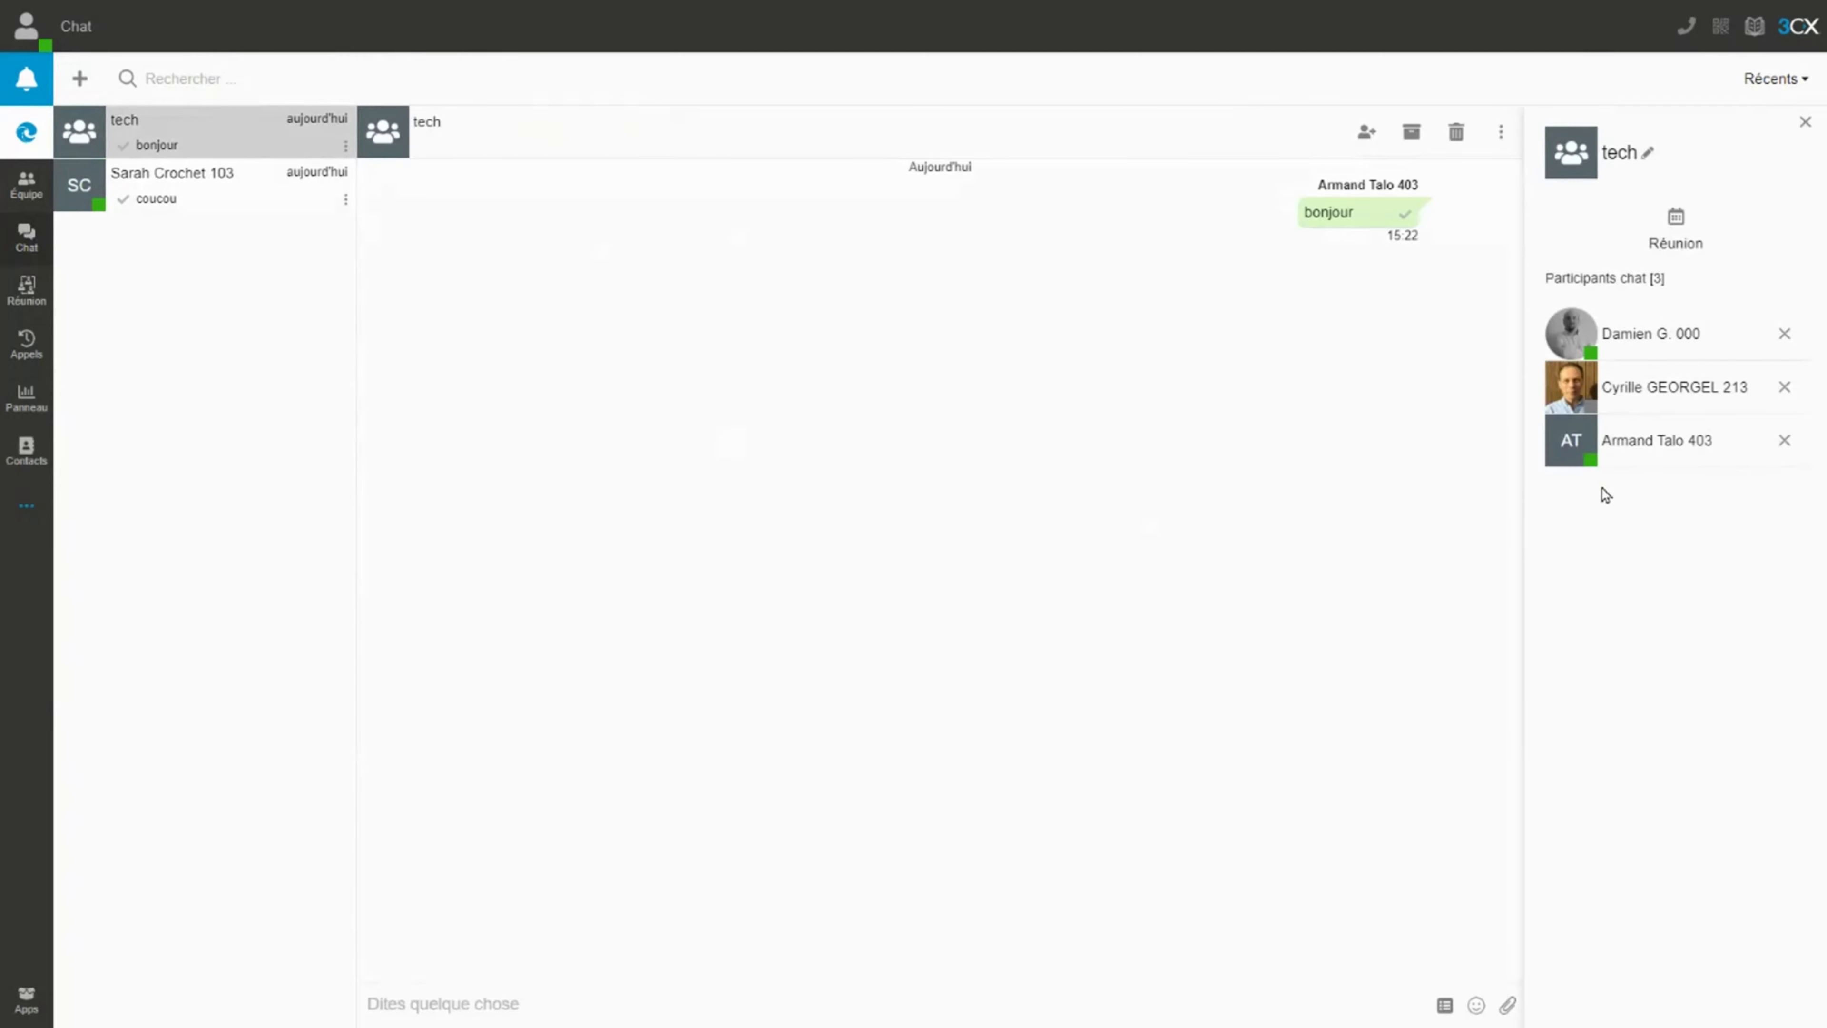
pyautogui.click(487, 1004)
# Open the Général page of Paramètres and highlight the mobile number and the SDA number.
pyautogui.click(27, 506)
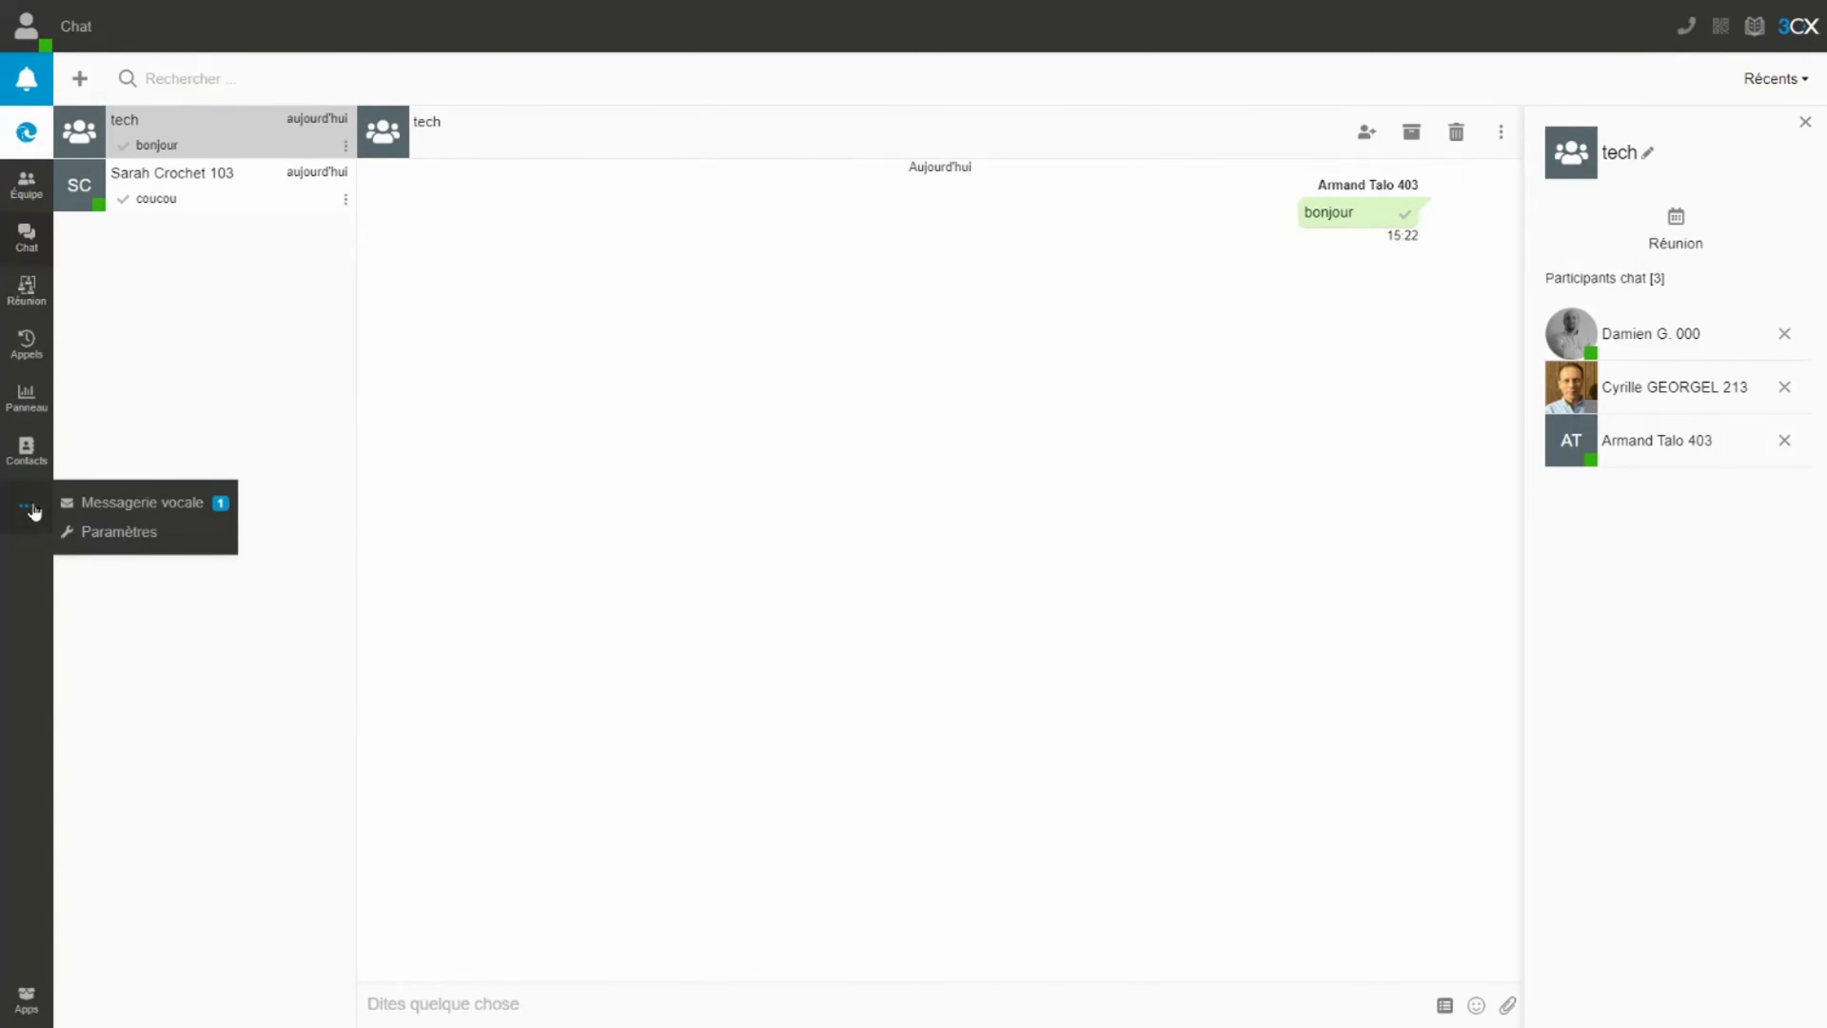
pyautogui.click(104, 544)
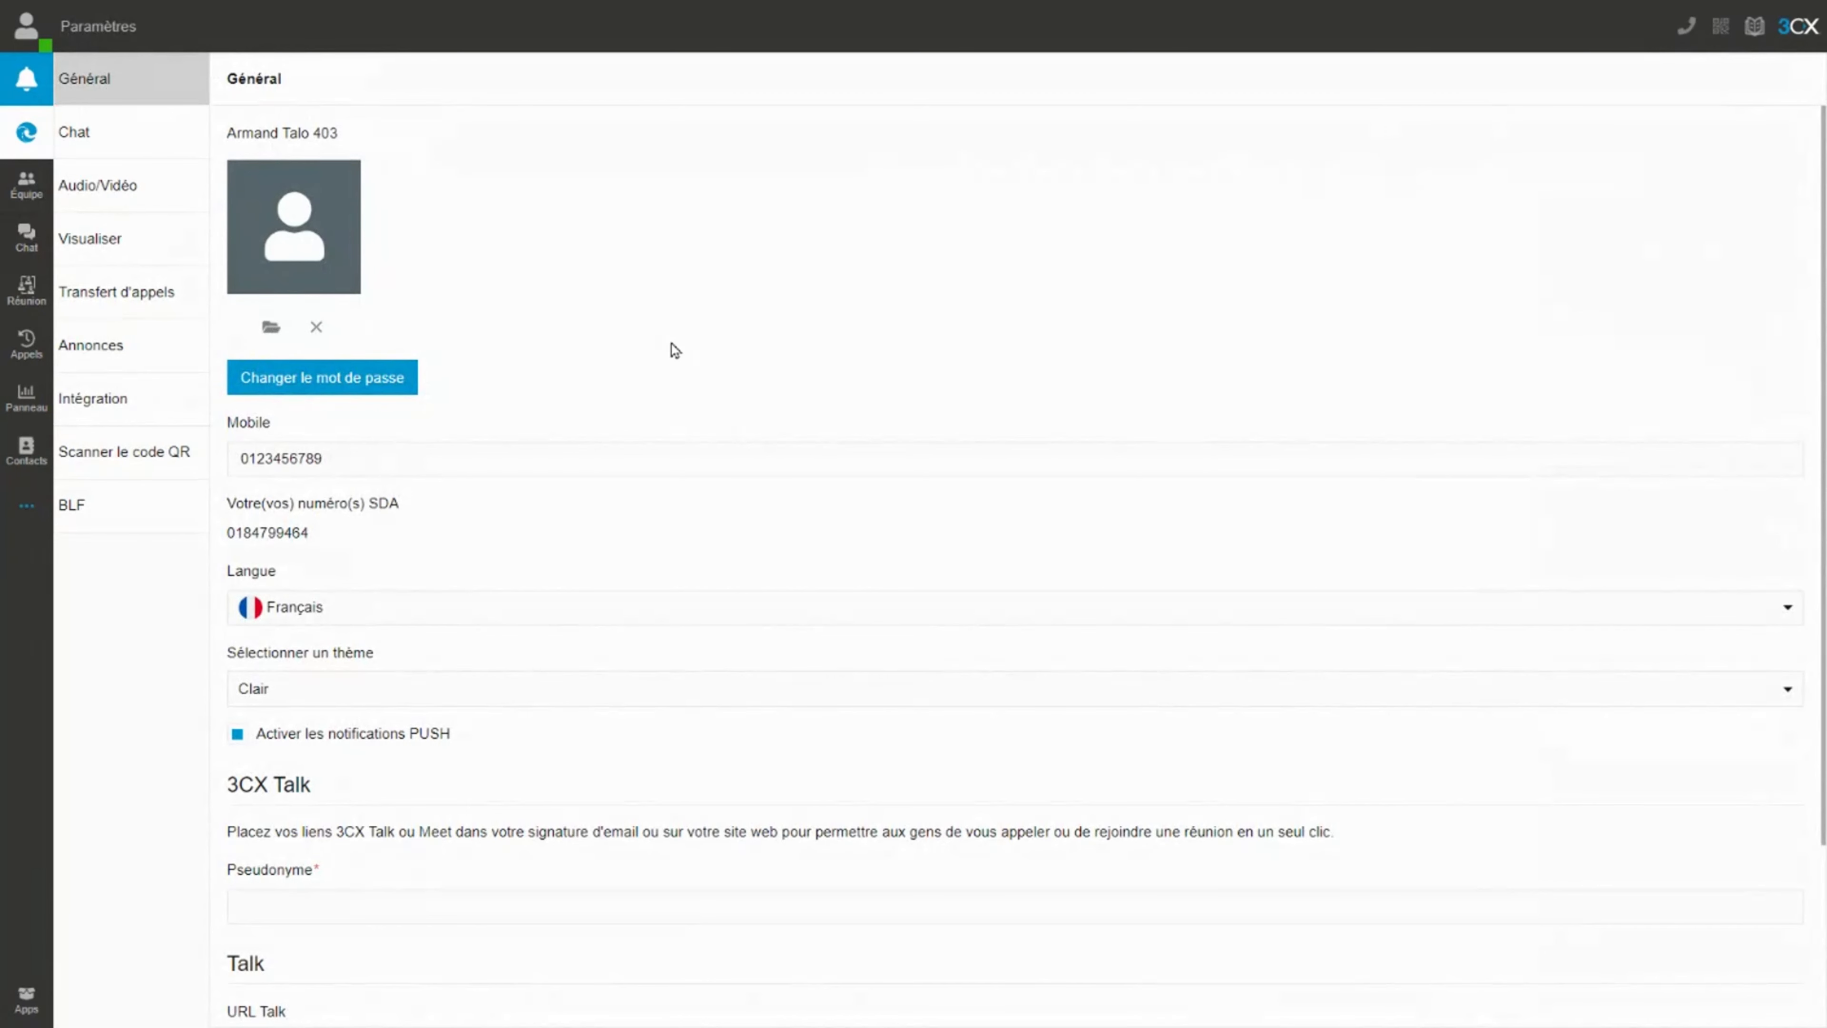
pyautogui.moveTo(343, 468); pyautogui.dragTo(219, 475)
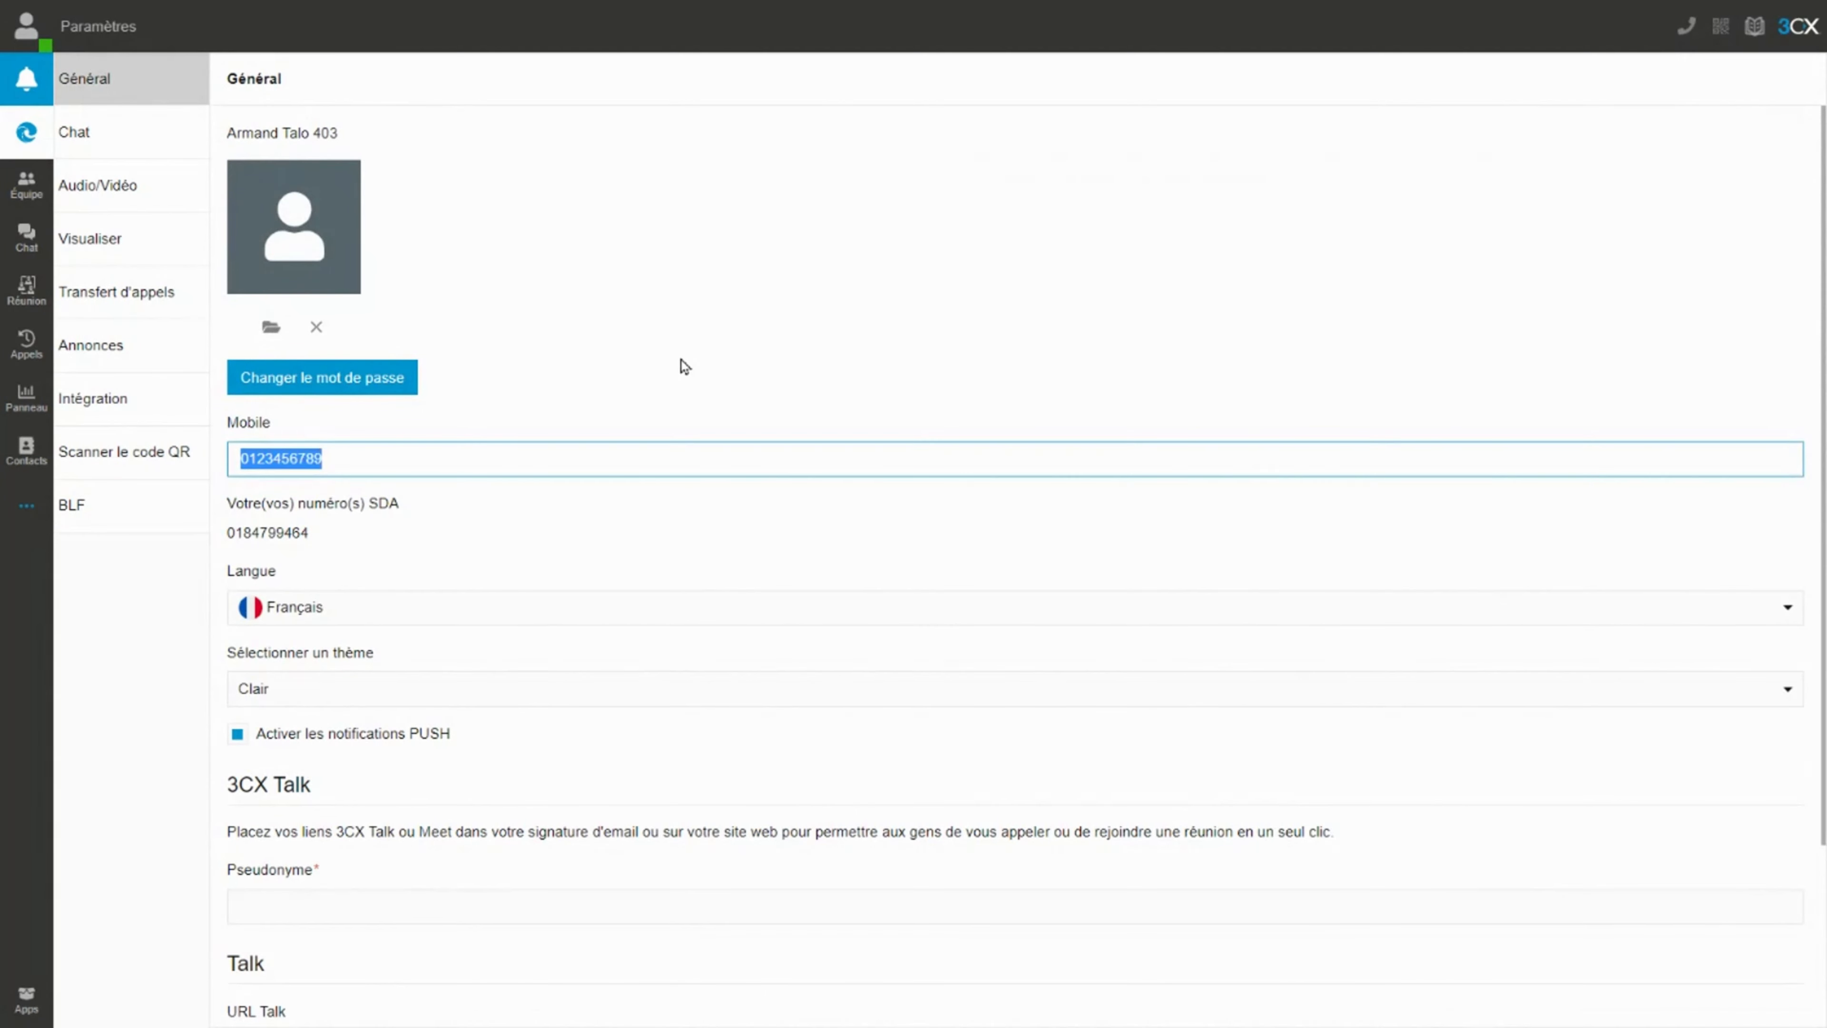
pyautogui.click(683, 365)
pyautogui.moveTo(335, 539); pyautogui.dragTo(229, 541)
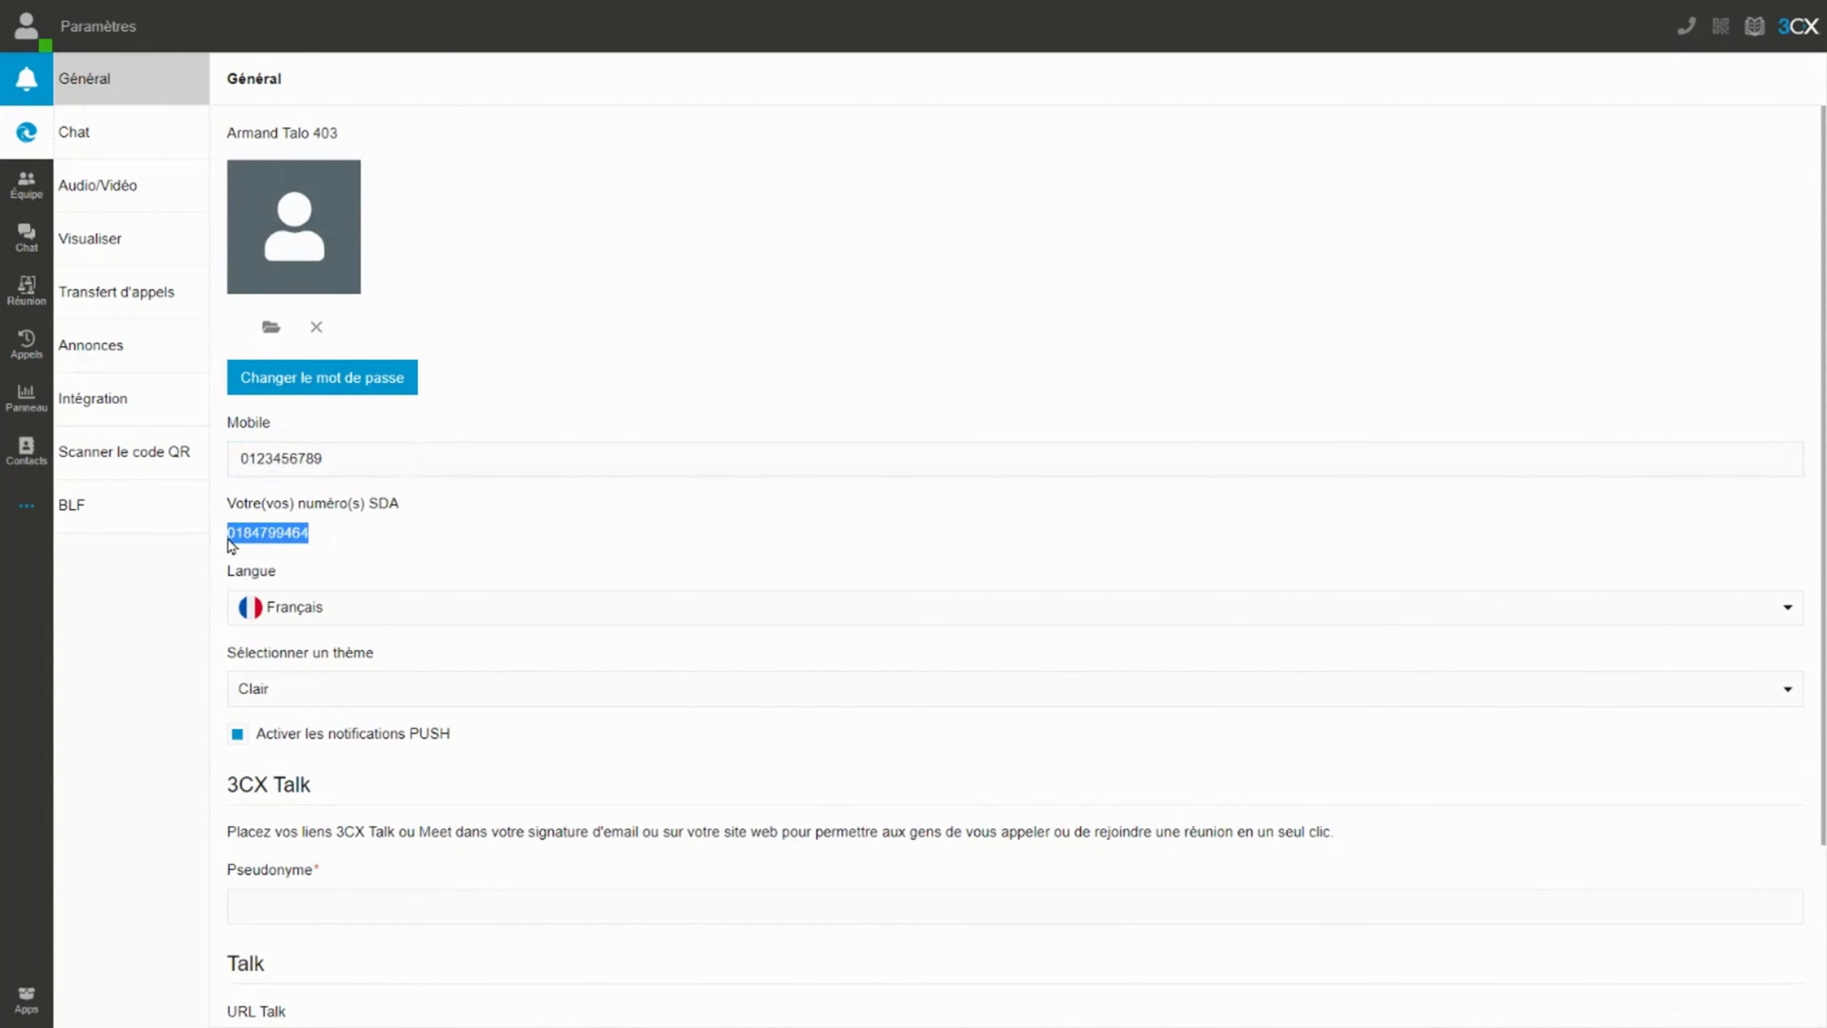
pyautogui.click(392, 547)
# Open the Transfert d'appels settings, compare the Disponible and Absent statuses, and highlight Absent's internal and external call forwarding labels.
pyautogui.click(112, 298)
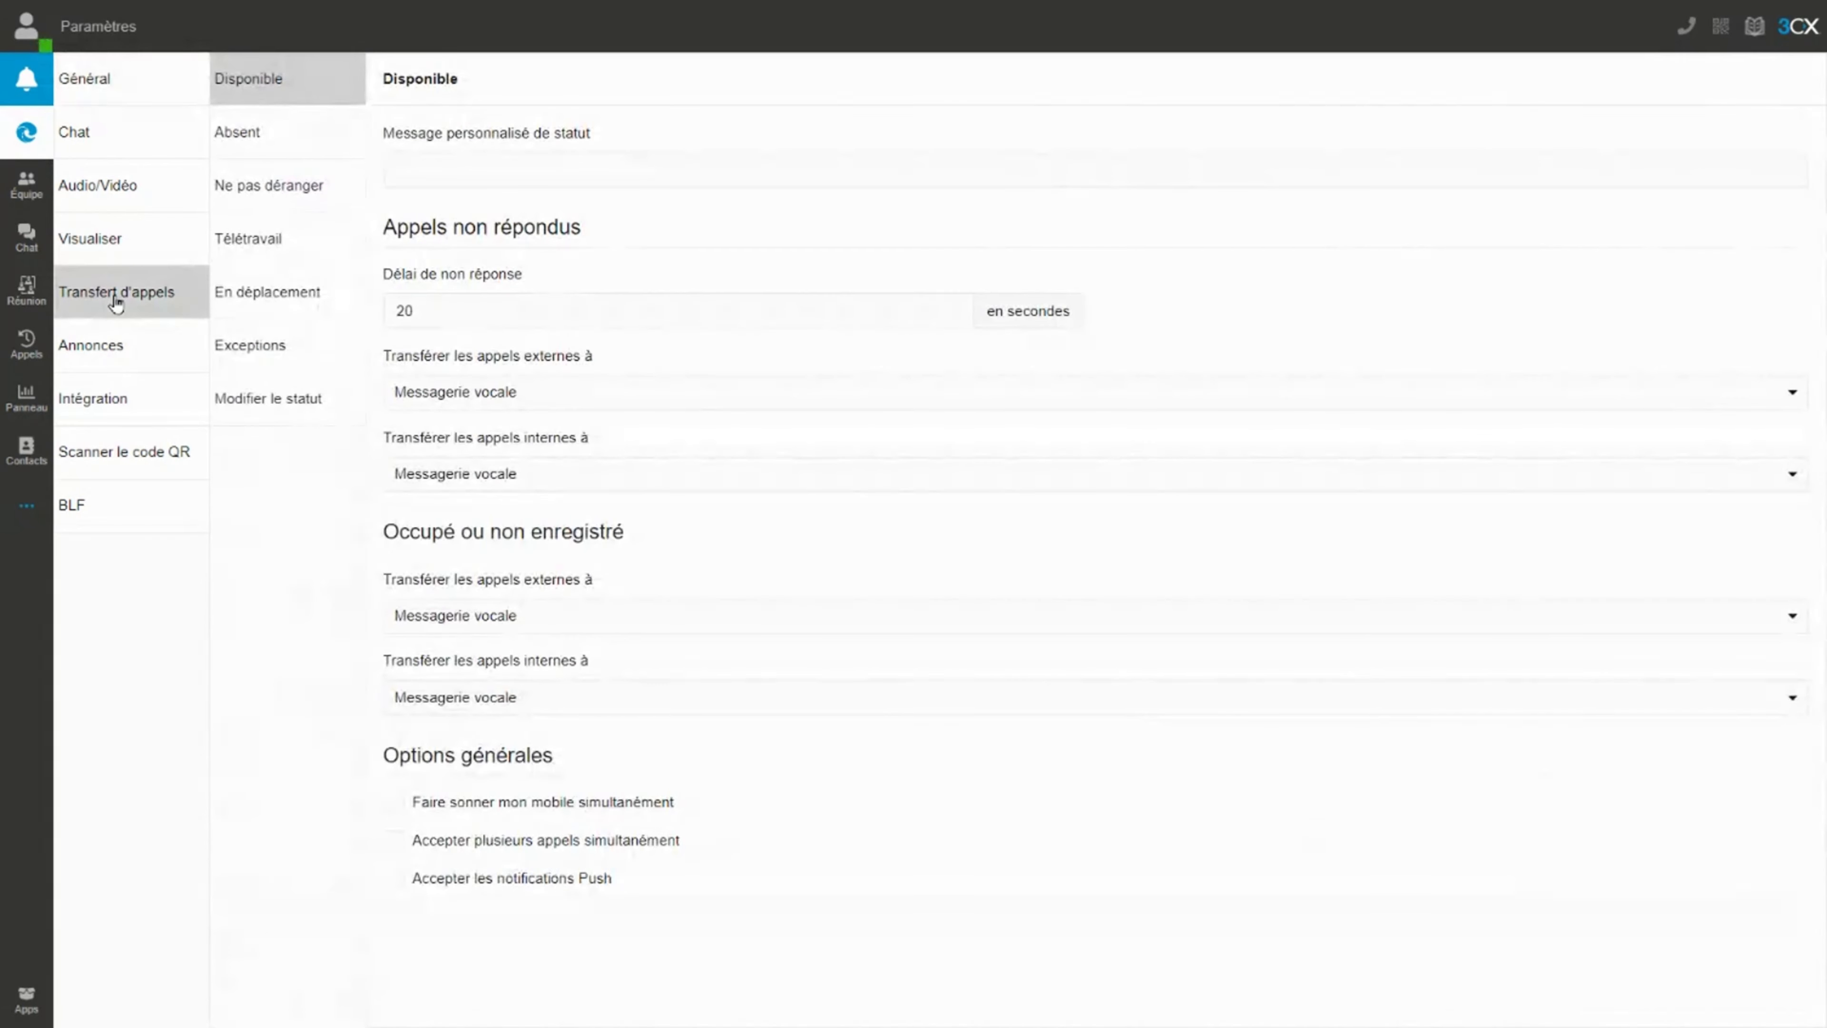
pyautogui.click(261, 144)
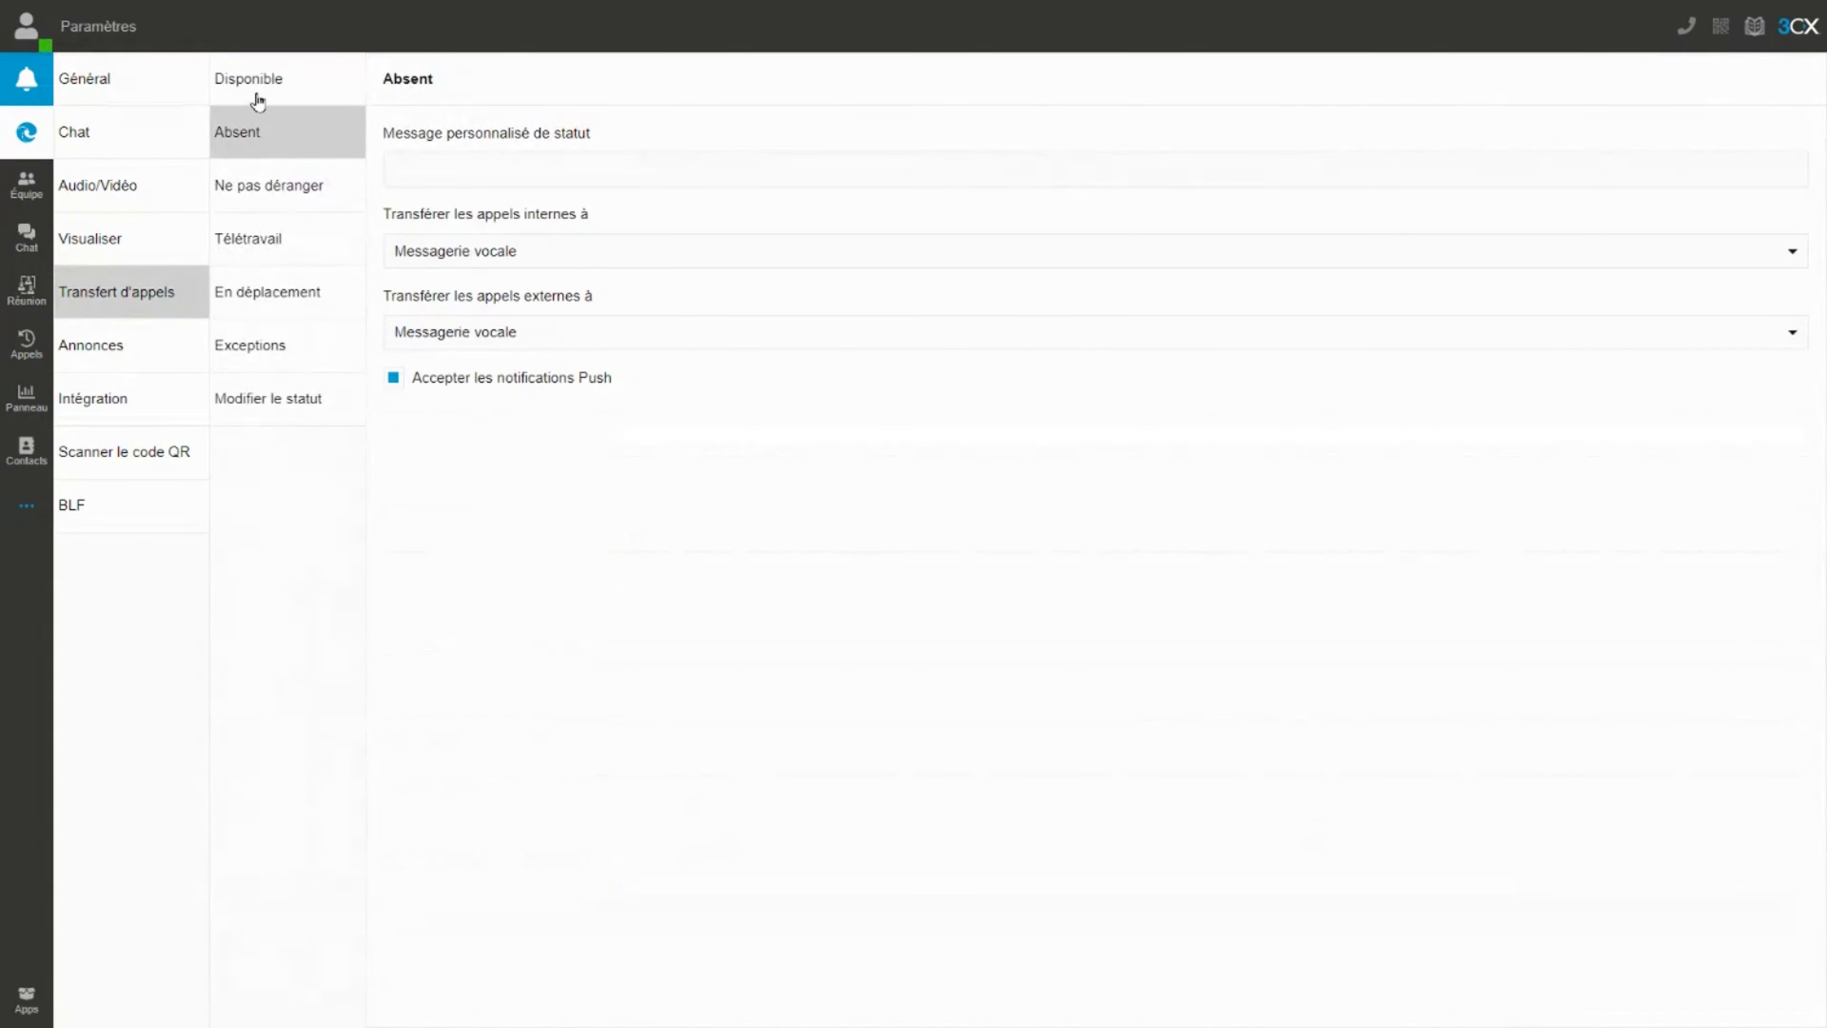
pyautogui.click(257, 88)
pyautogui.click(261, 136)
pyautogui.moveTo(385, 213); pyautogui.dragTo(582, 216)
pyautogui.click(486, 220)
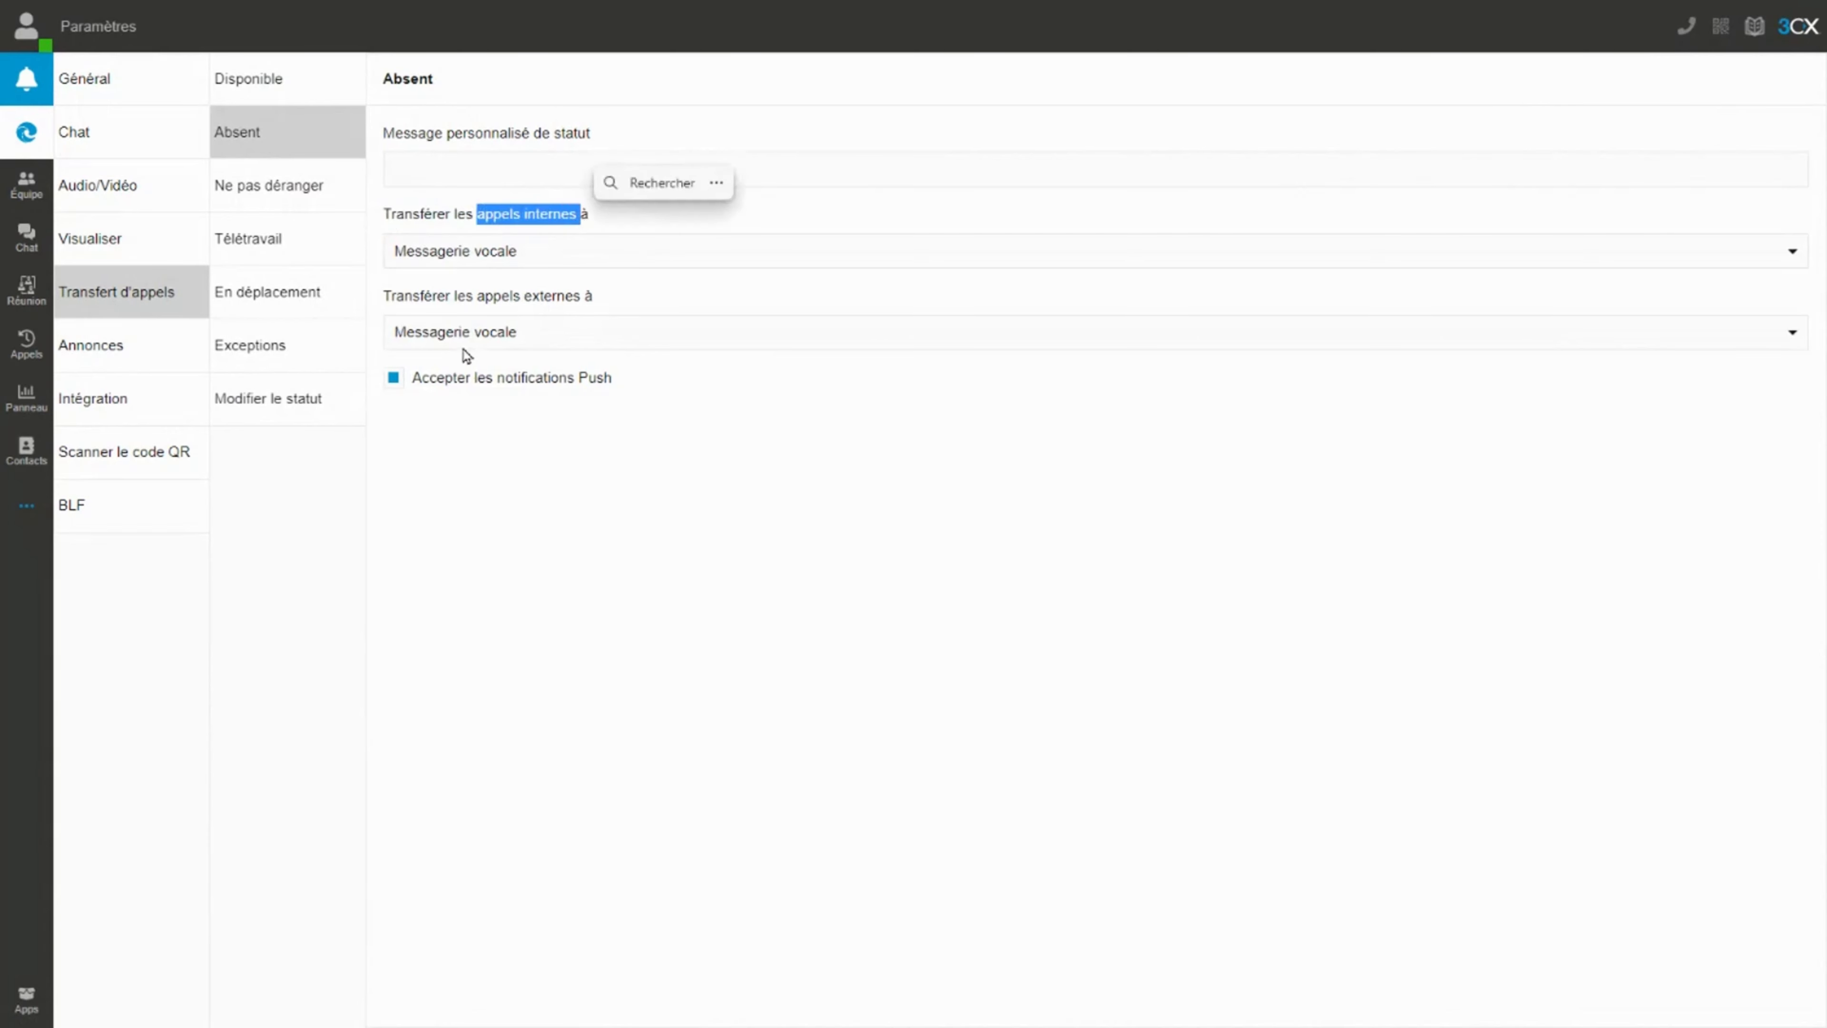
pyautogui.moveTo(476, 300); pyautogui.dragTo(580, 314)
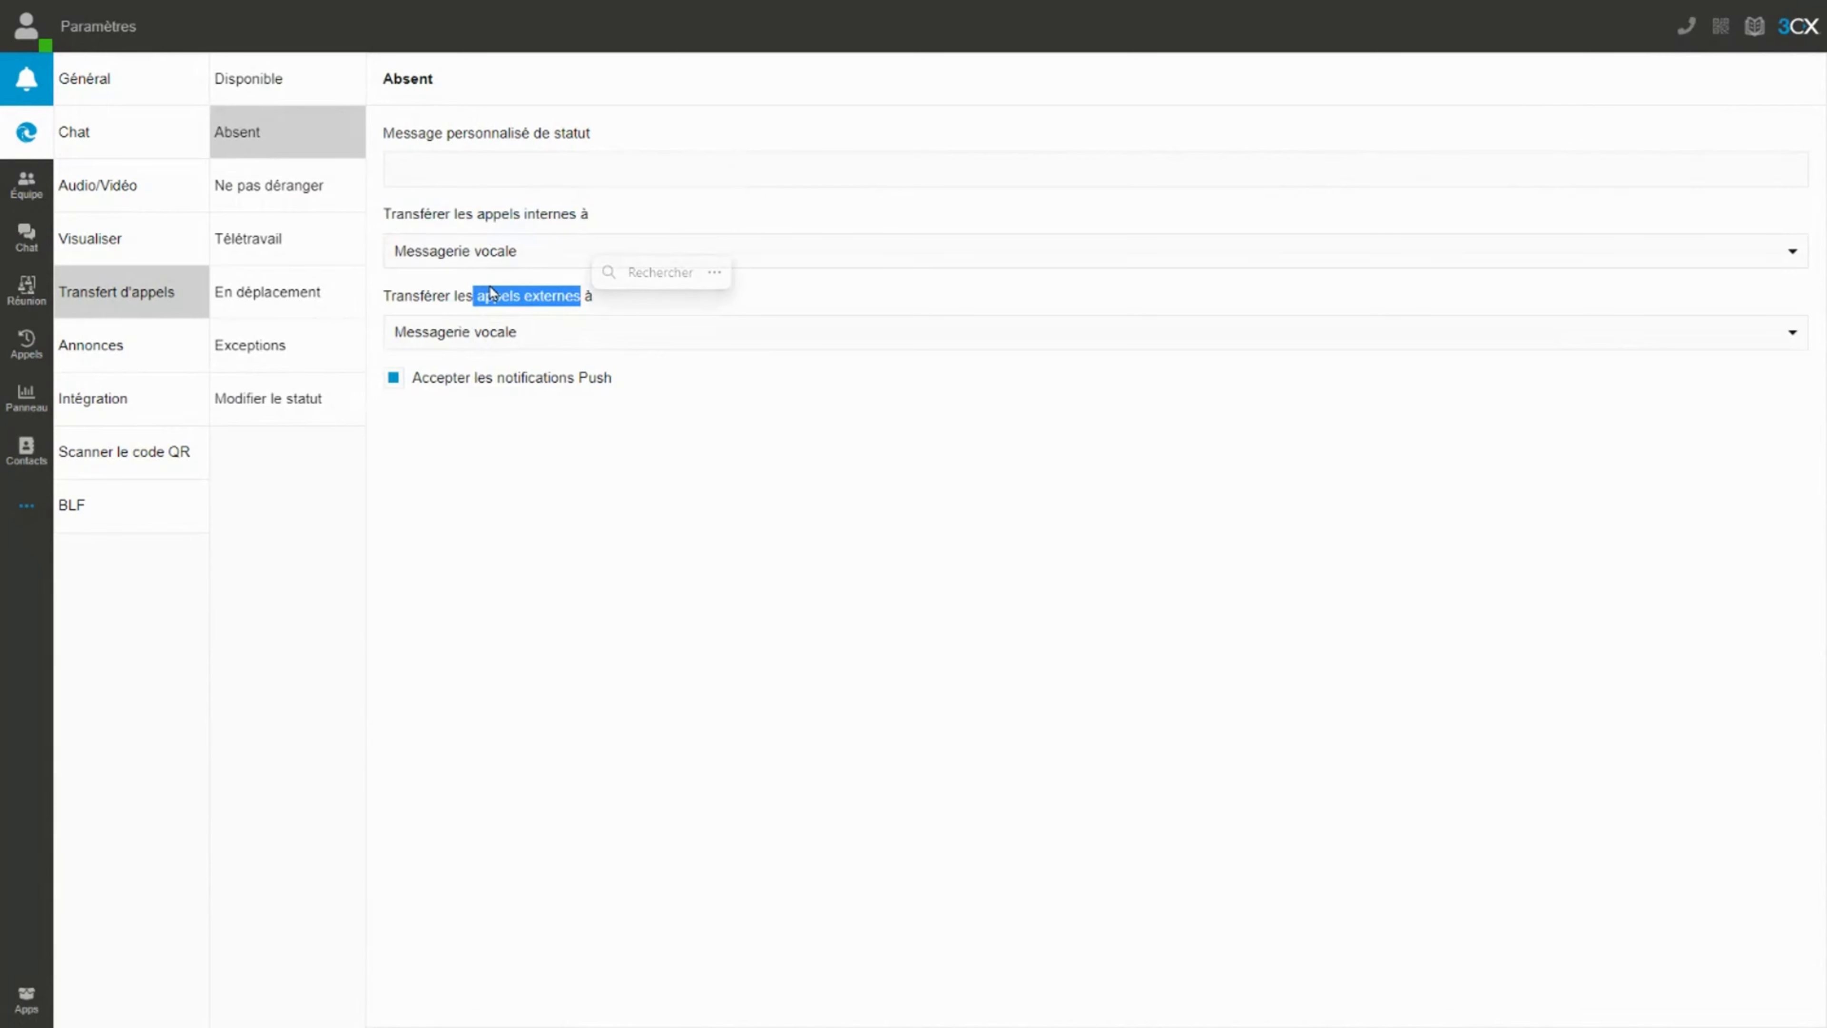
# Show the forwarding settings of the Ne pas déranger status and highlight its external call forwarding label.
pyautogui.click(282, 185)
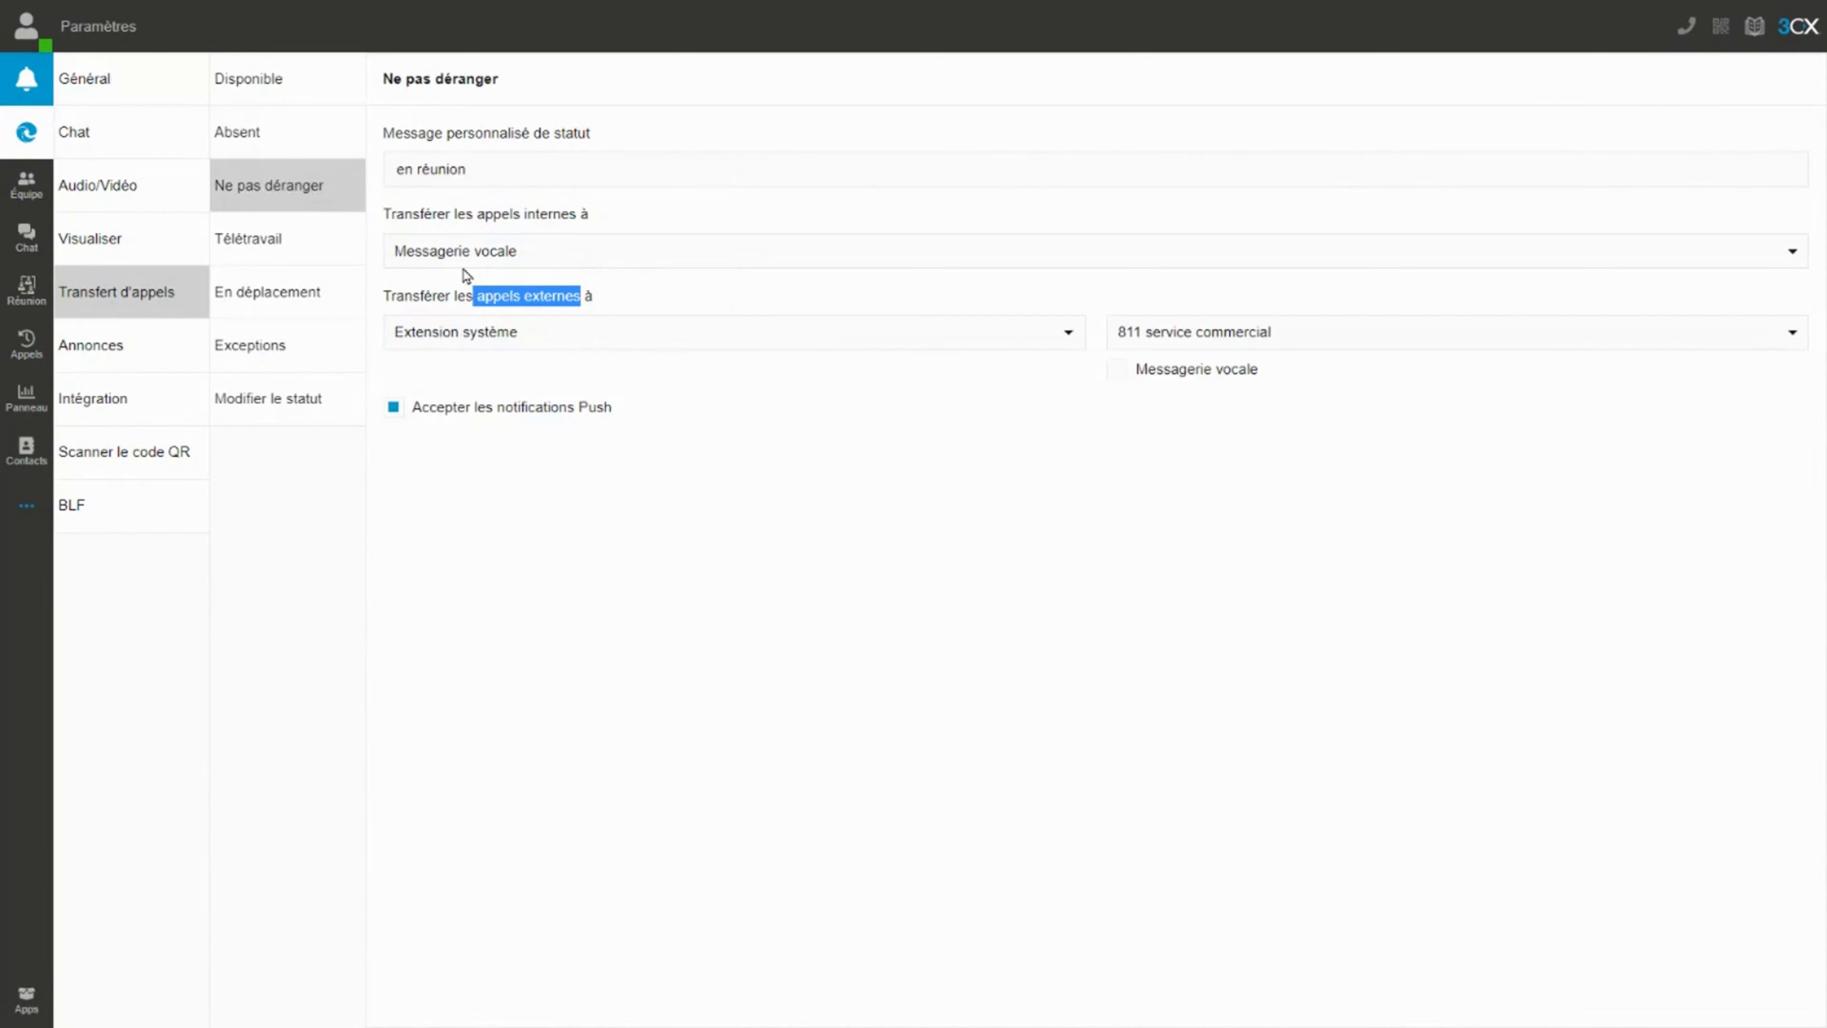
pyautogui.click(426, 296)
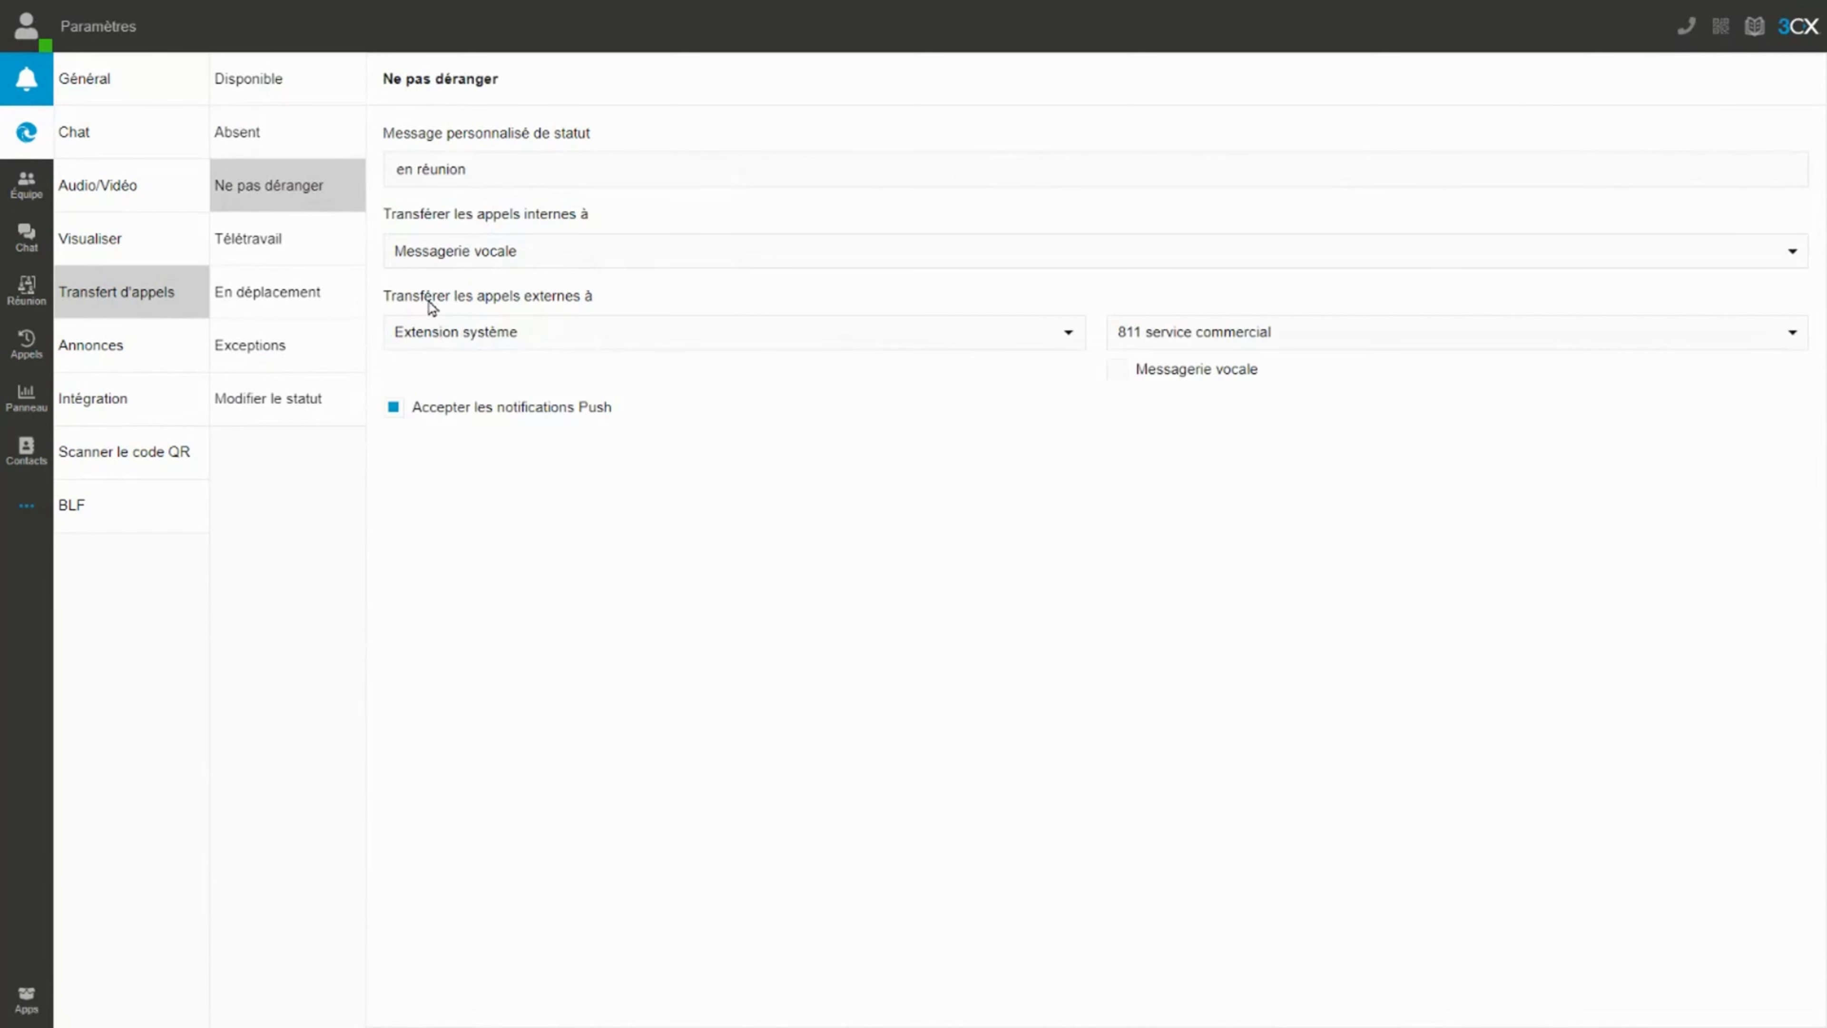
pyautogui.moveTo(428, 299); pyautogui.dragTo(582, 299)
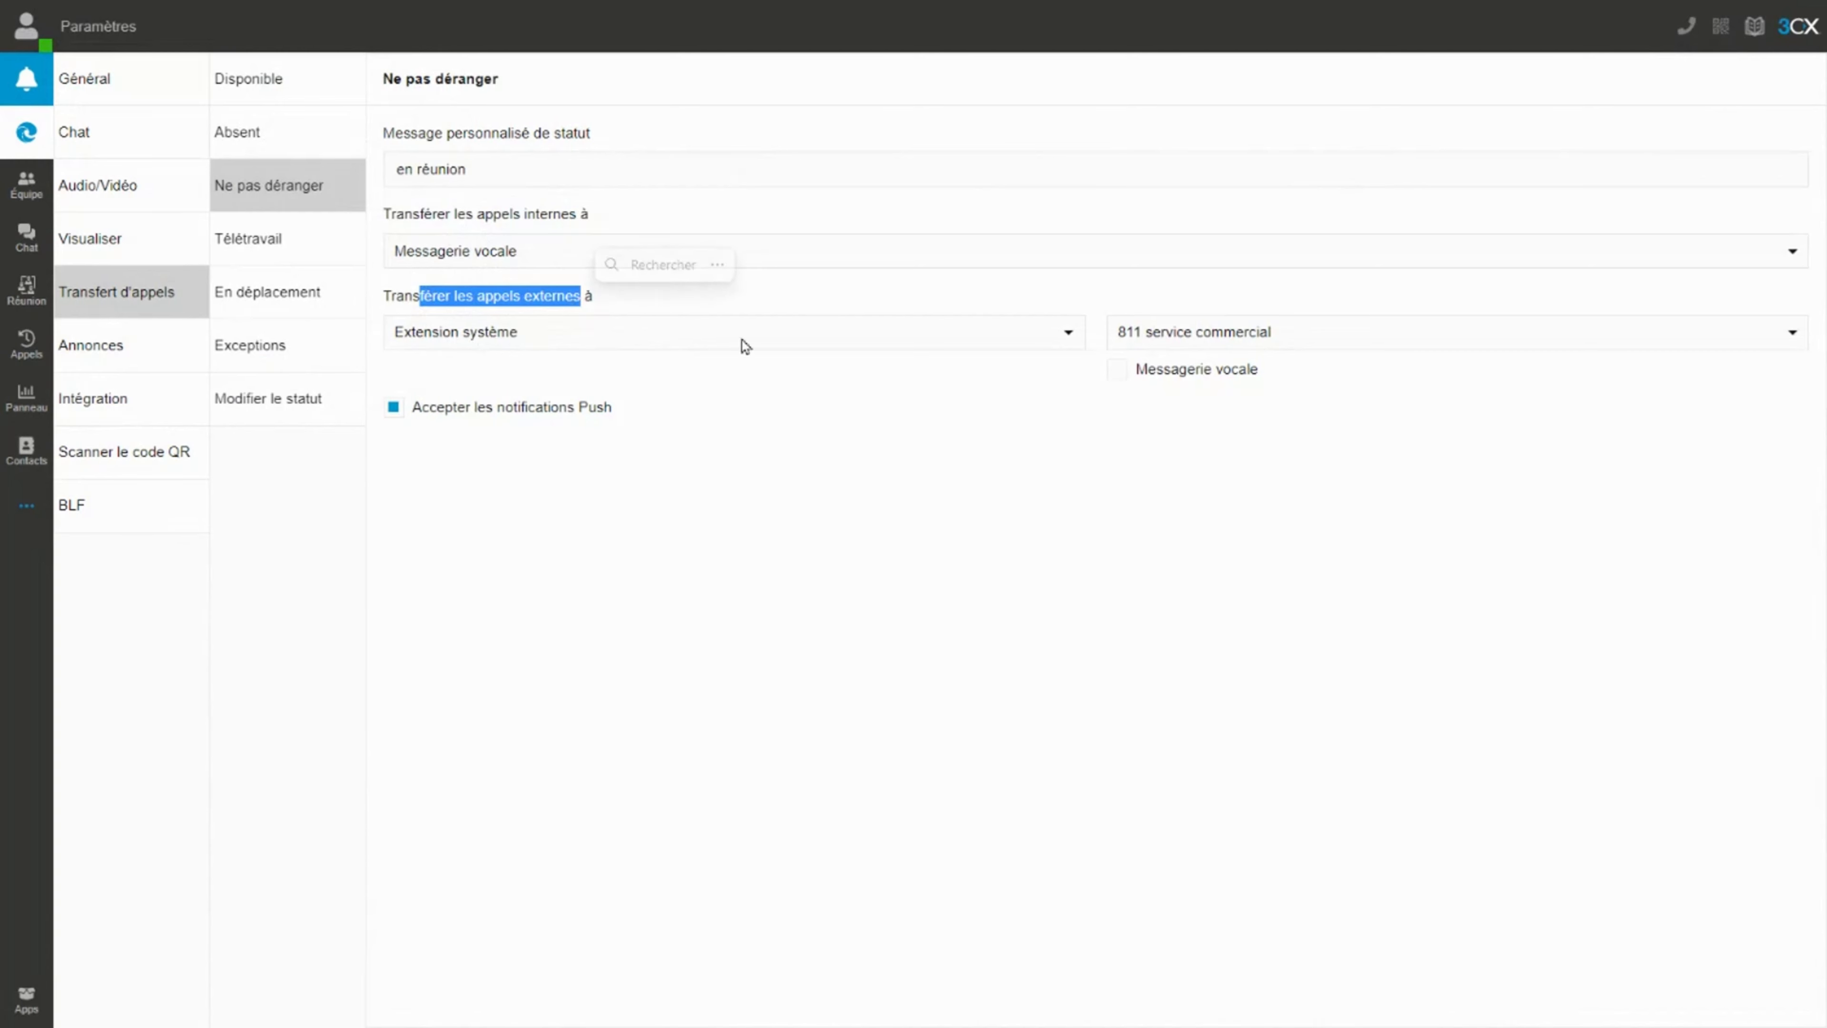
# Set the presence status to Ne pas déranger, and return it to Disponible.
pyautogui.click(25, 29)
pyautogui.click(86, 171)
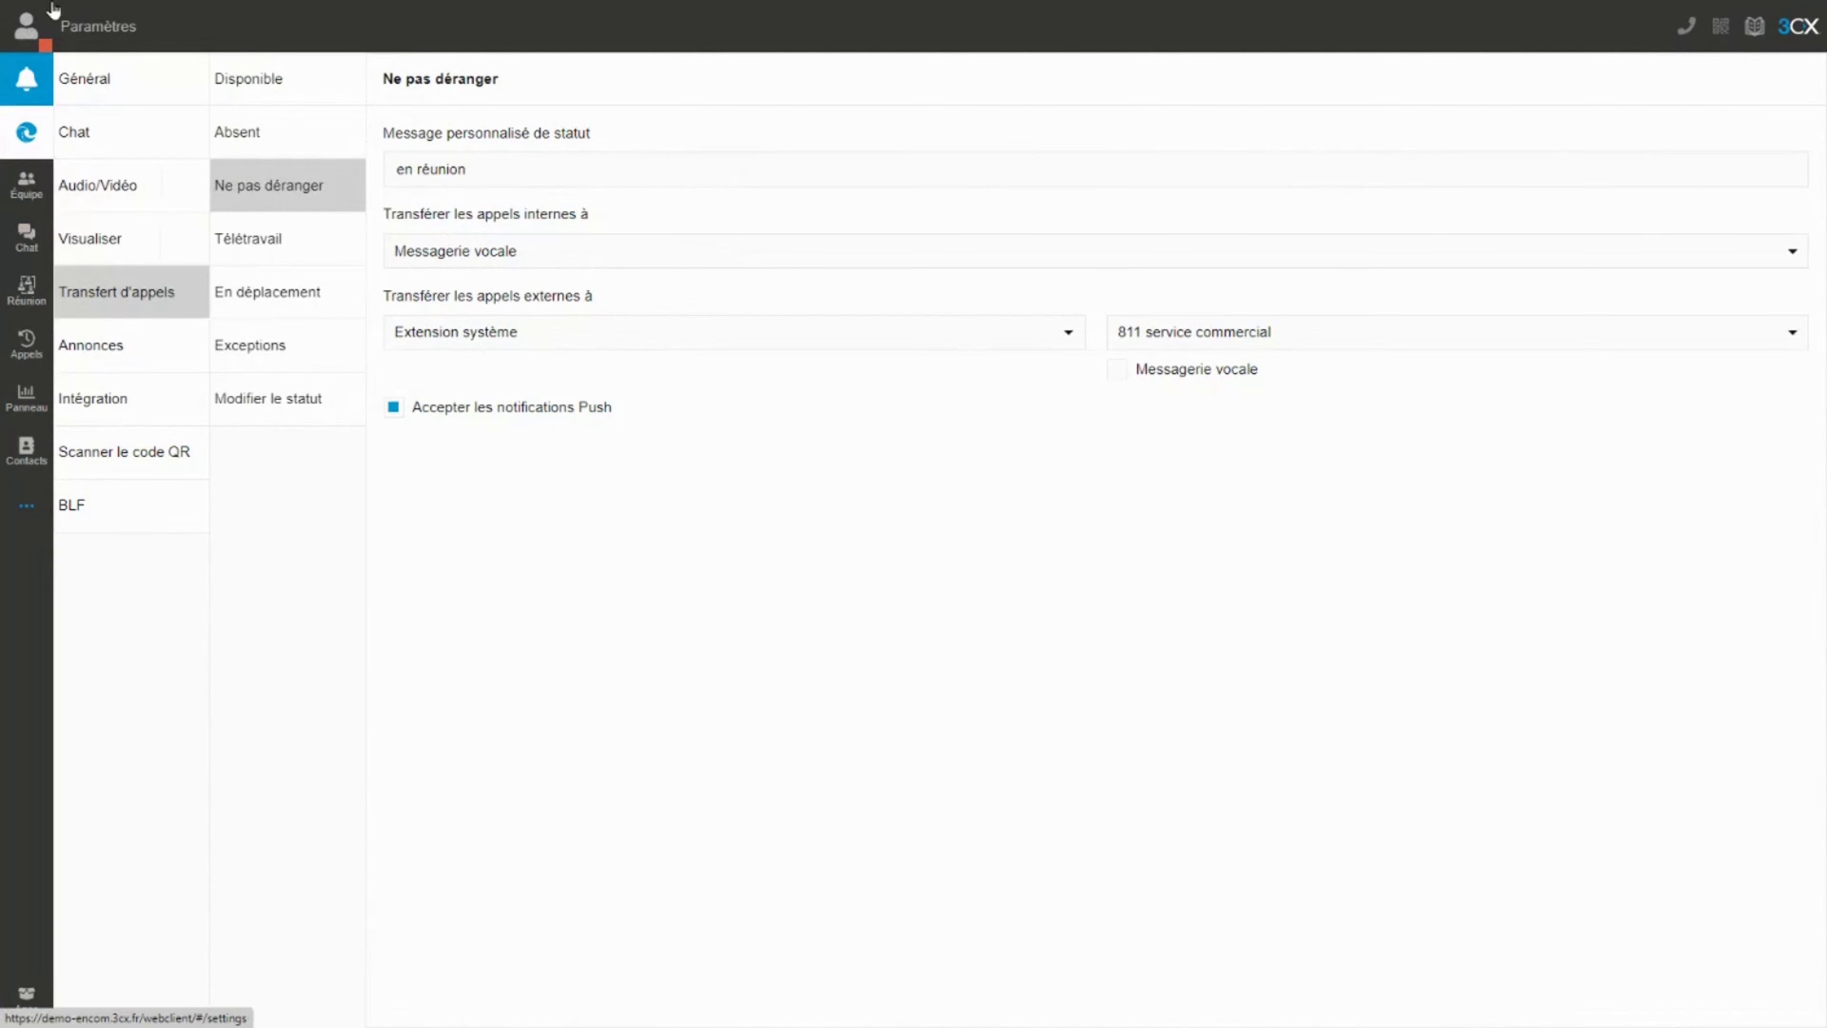
pyautogui.click(36, 25)
pyautogui.click(59, 117)
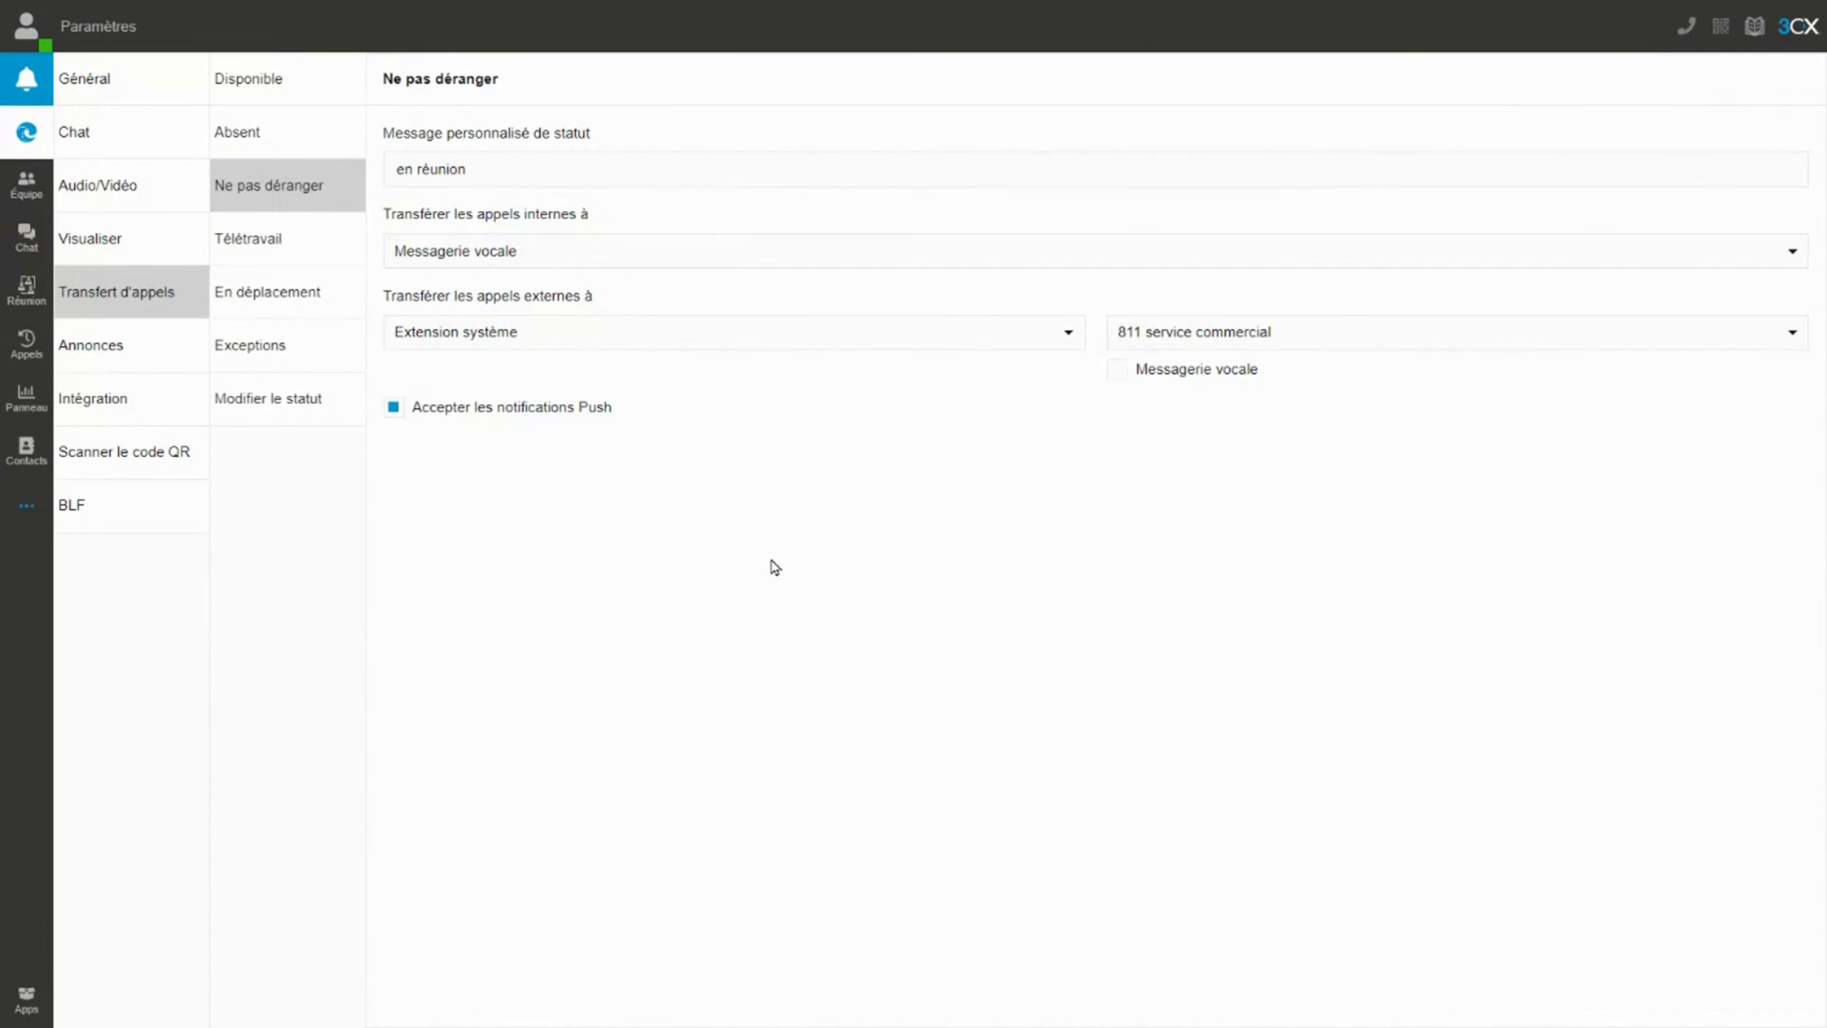
# Examine the destinations offered for forwarding external calls under Ne pas déranger, keeping Extension système.
pyautogui.click(639, 333)
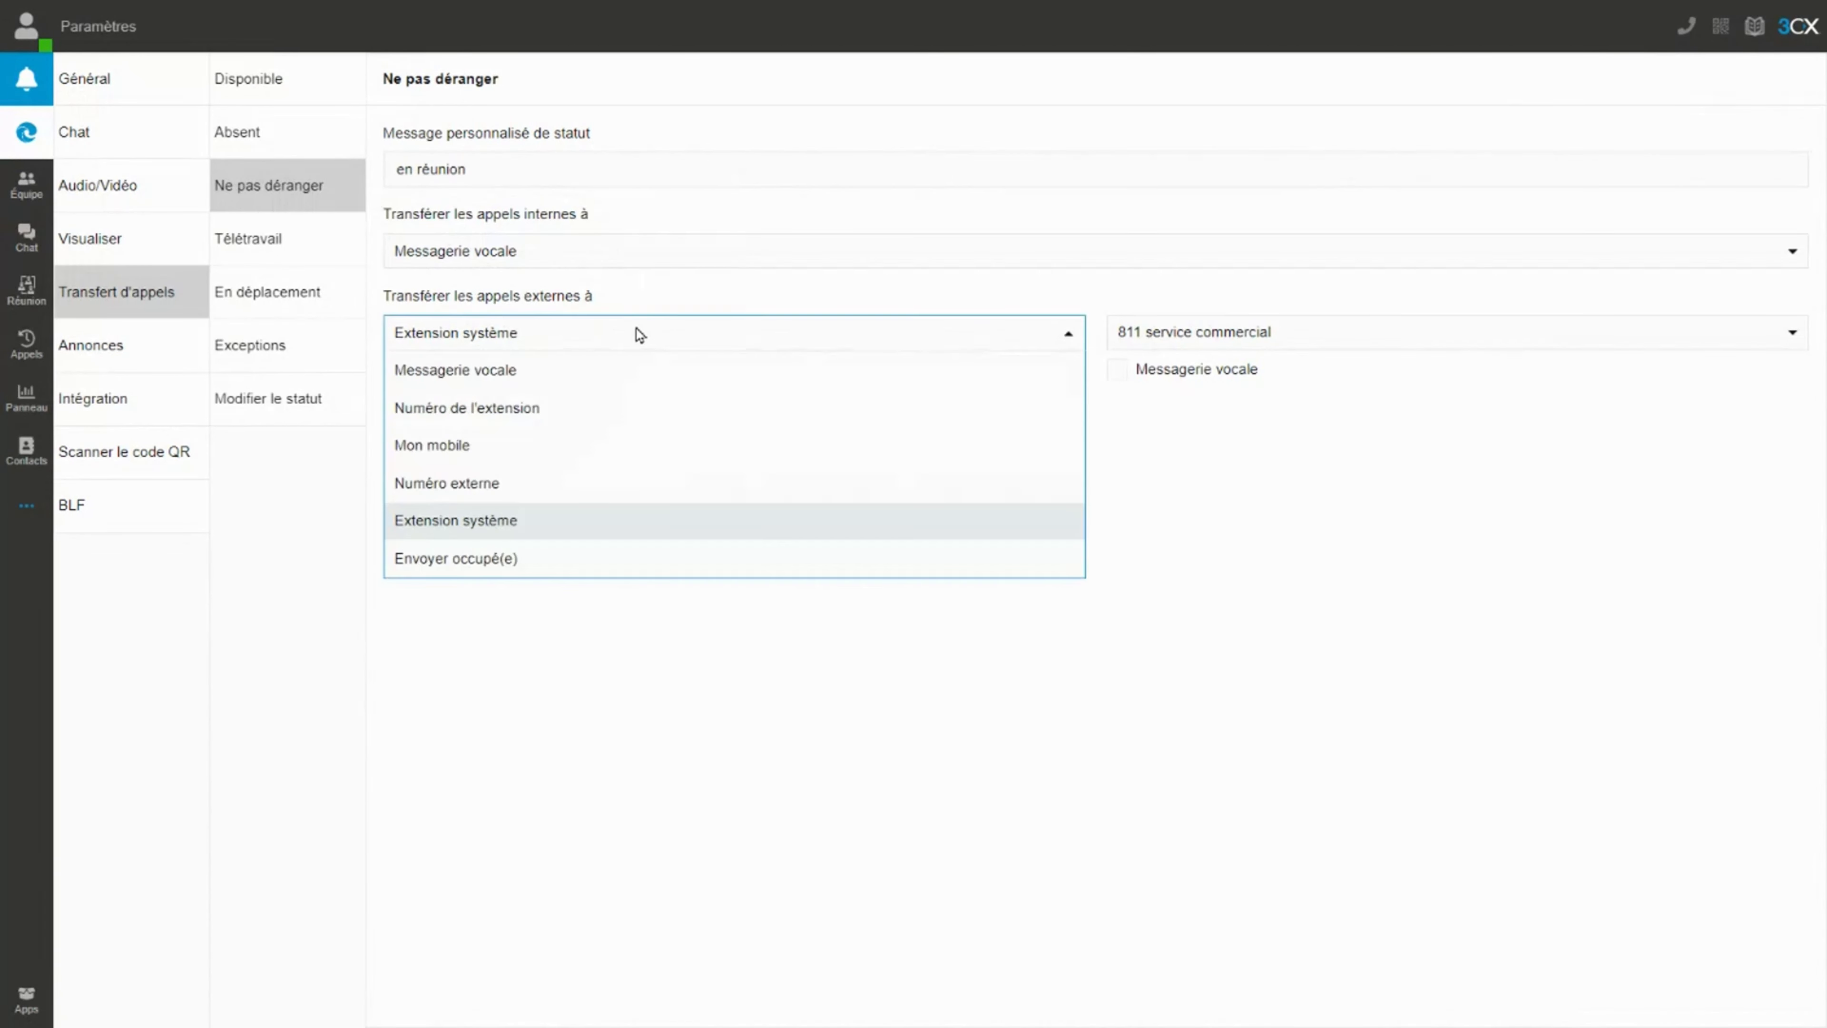
pyautogui.click(637, 297)
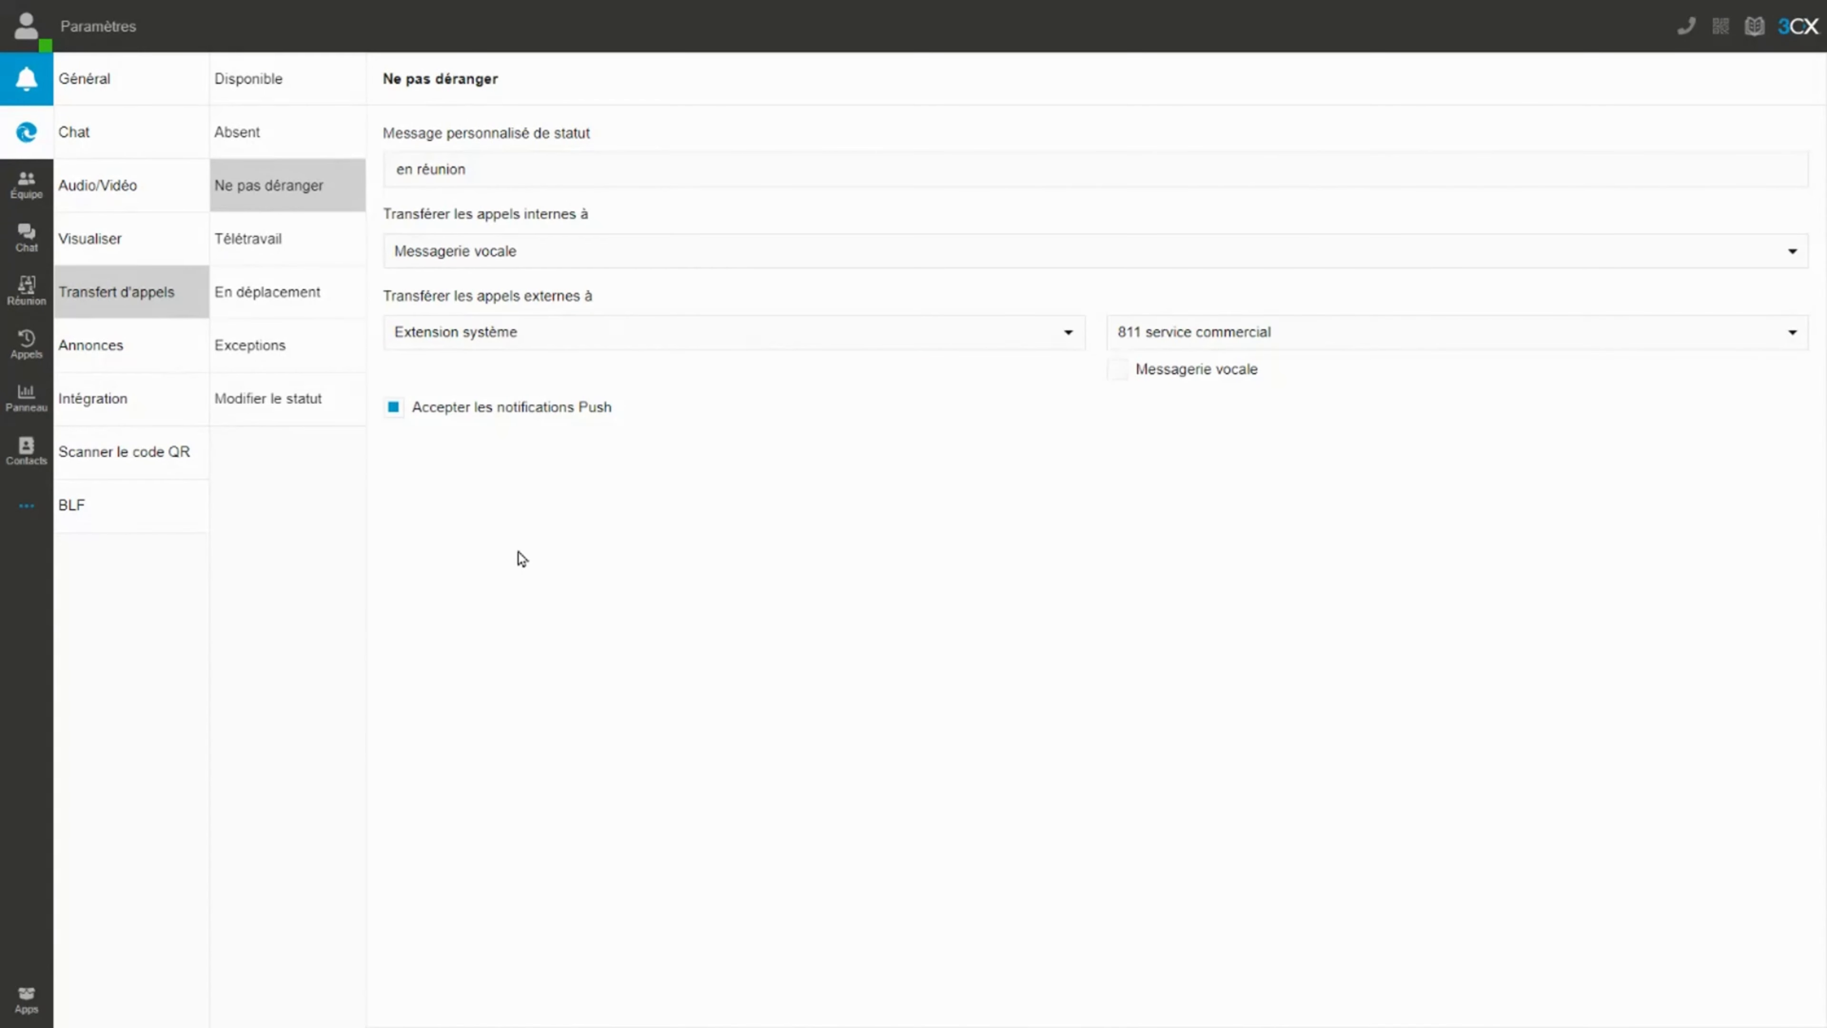
# Under Modifier le statut, turn the automatic Disponible status during office hours off and on, and select specific office hours.
pyautogui.click(277, 414)
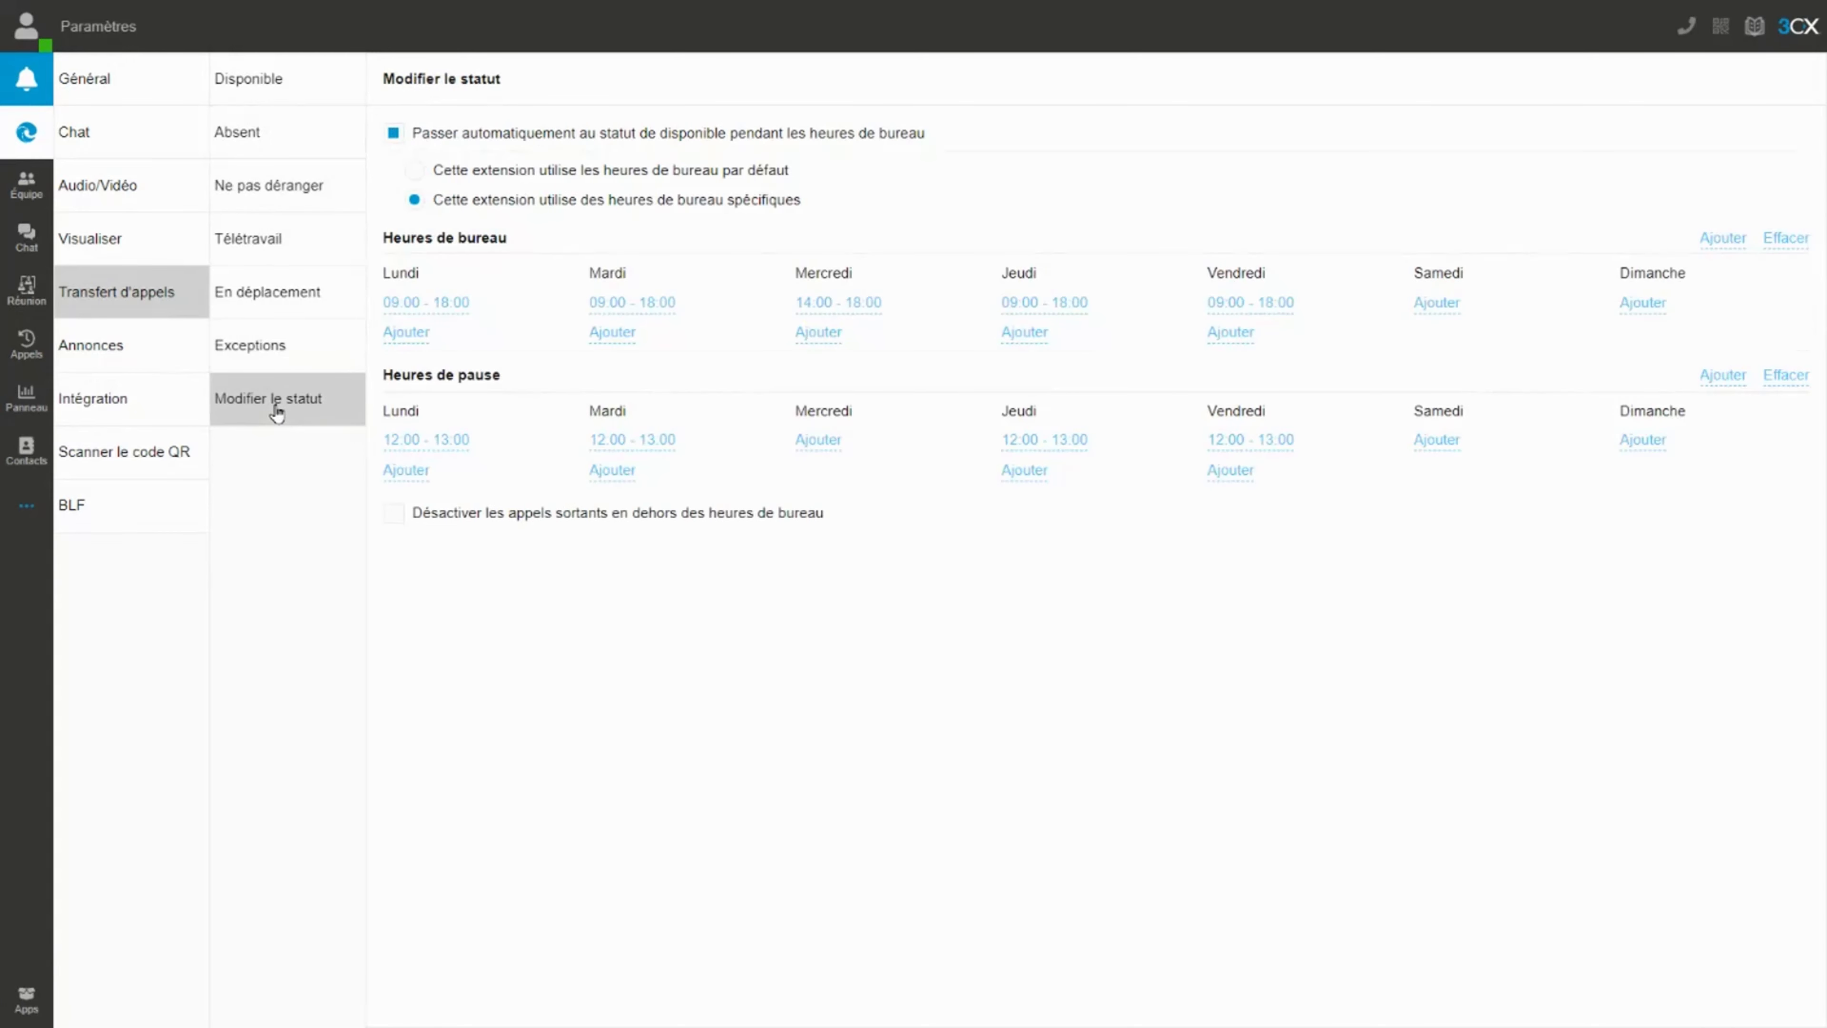
pyautogui.click(392, 133)
pyautogui.click(392, 133)
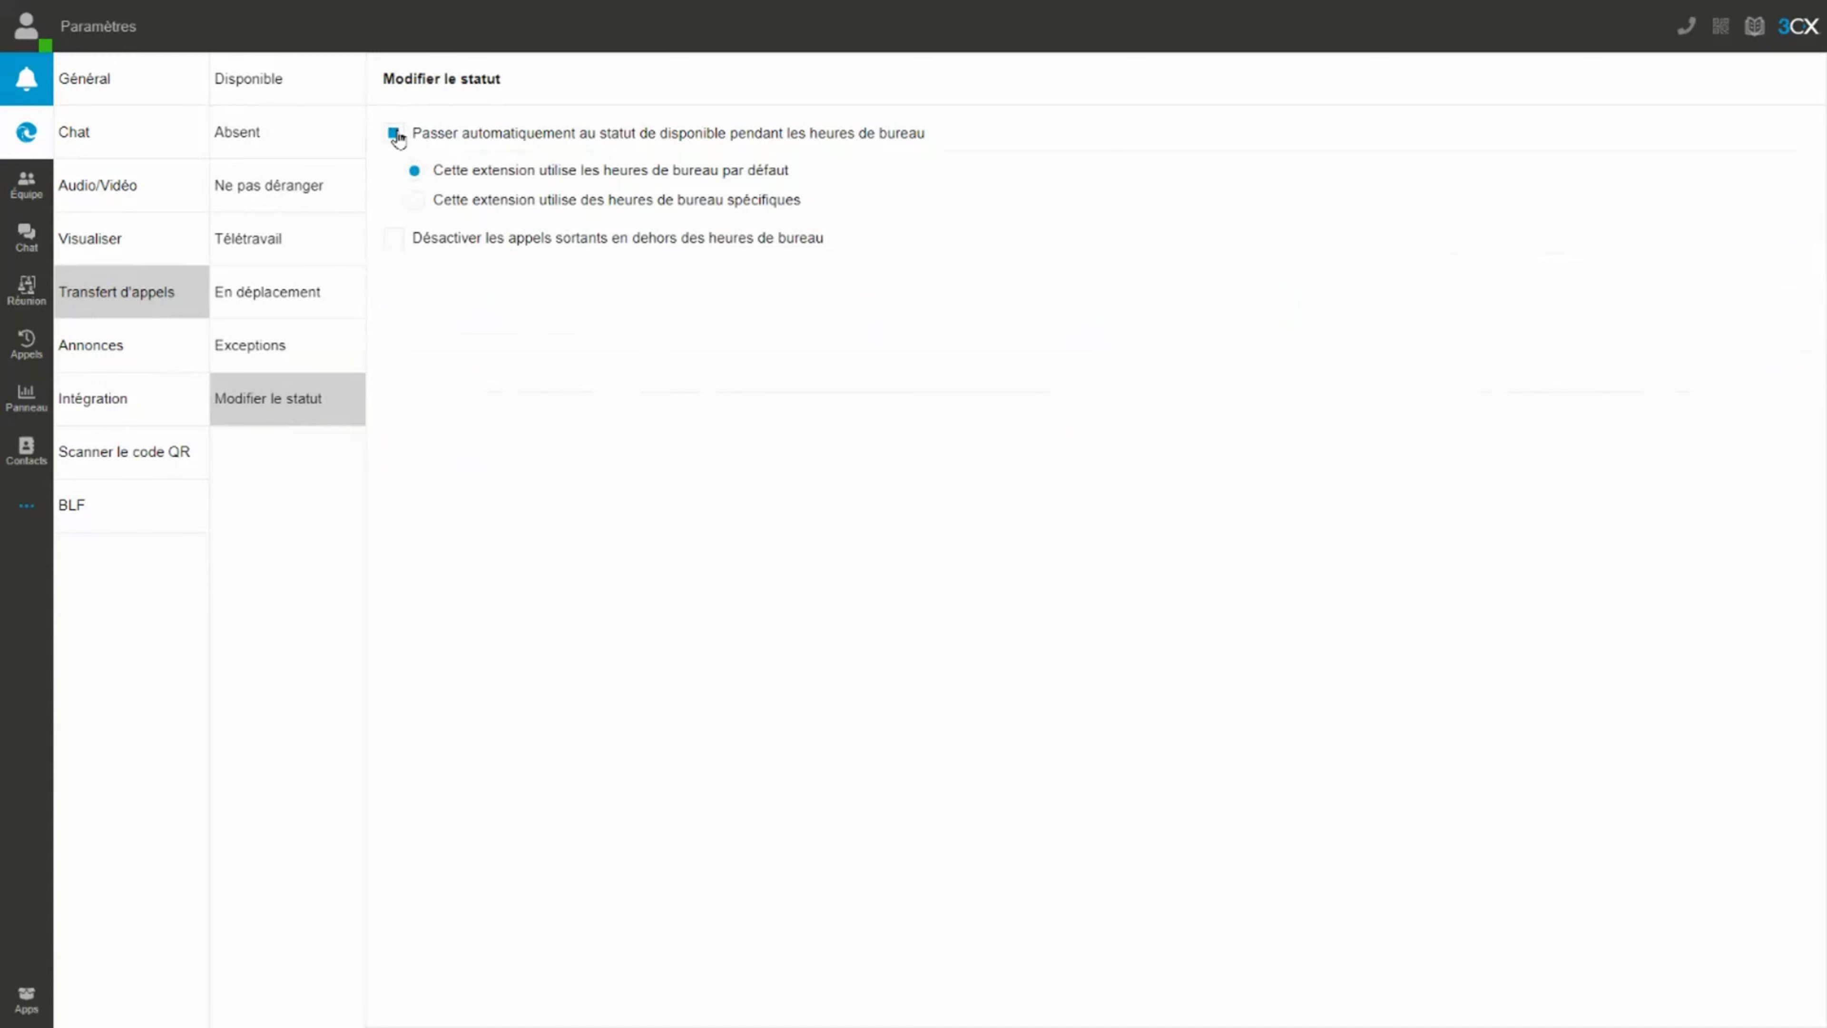
pyautogui.click(416, 201)
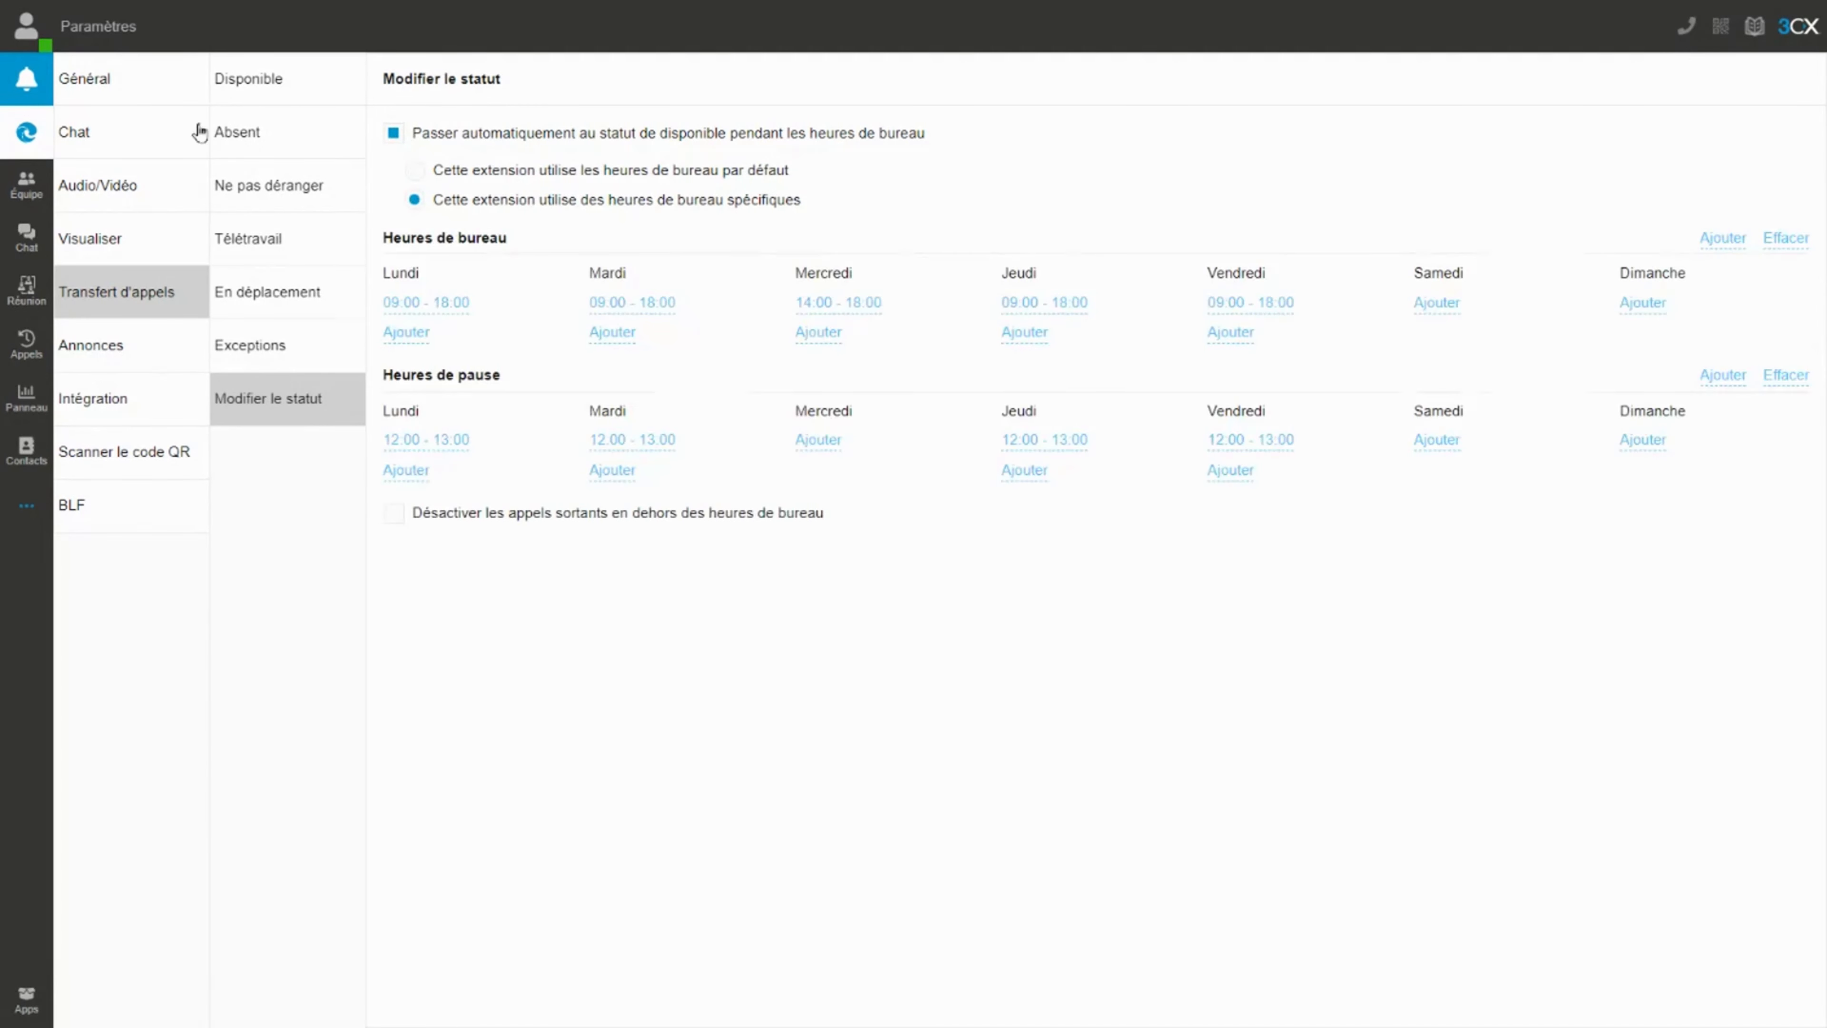
# Review the available presence statuses alongside the specific office hours and break hours under Modifier le statut.
pyautogui.click(25, 25)
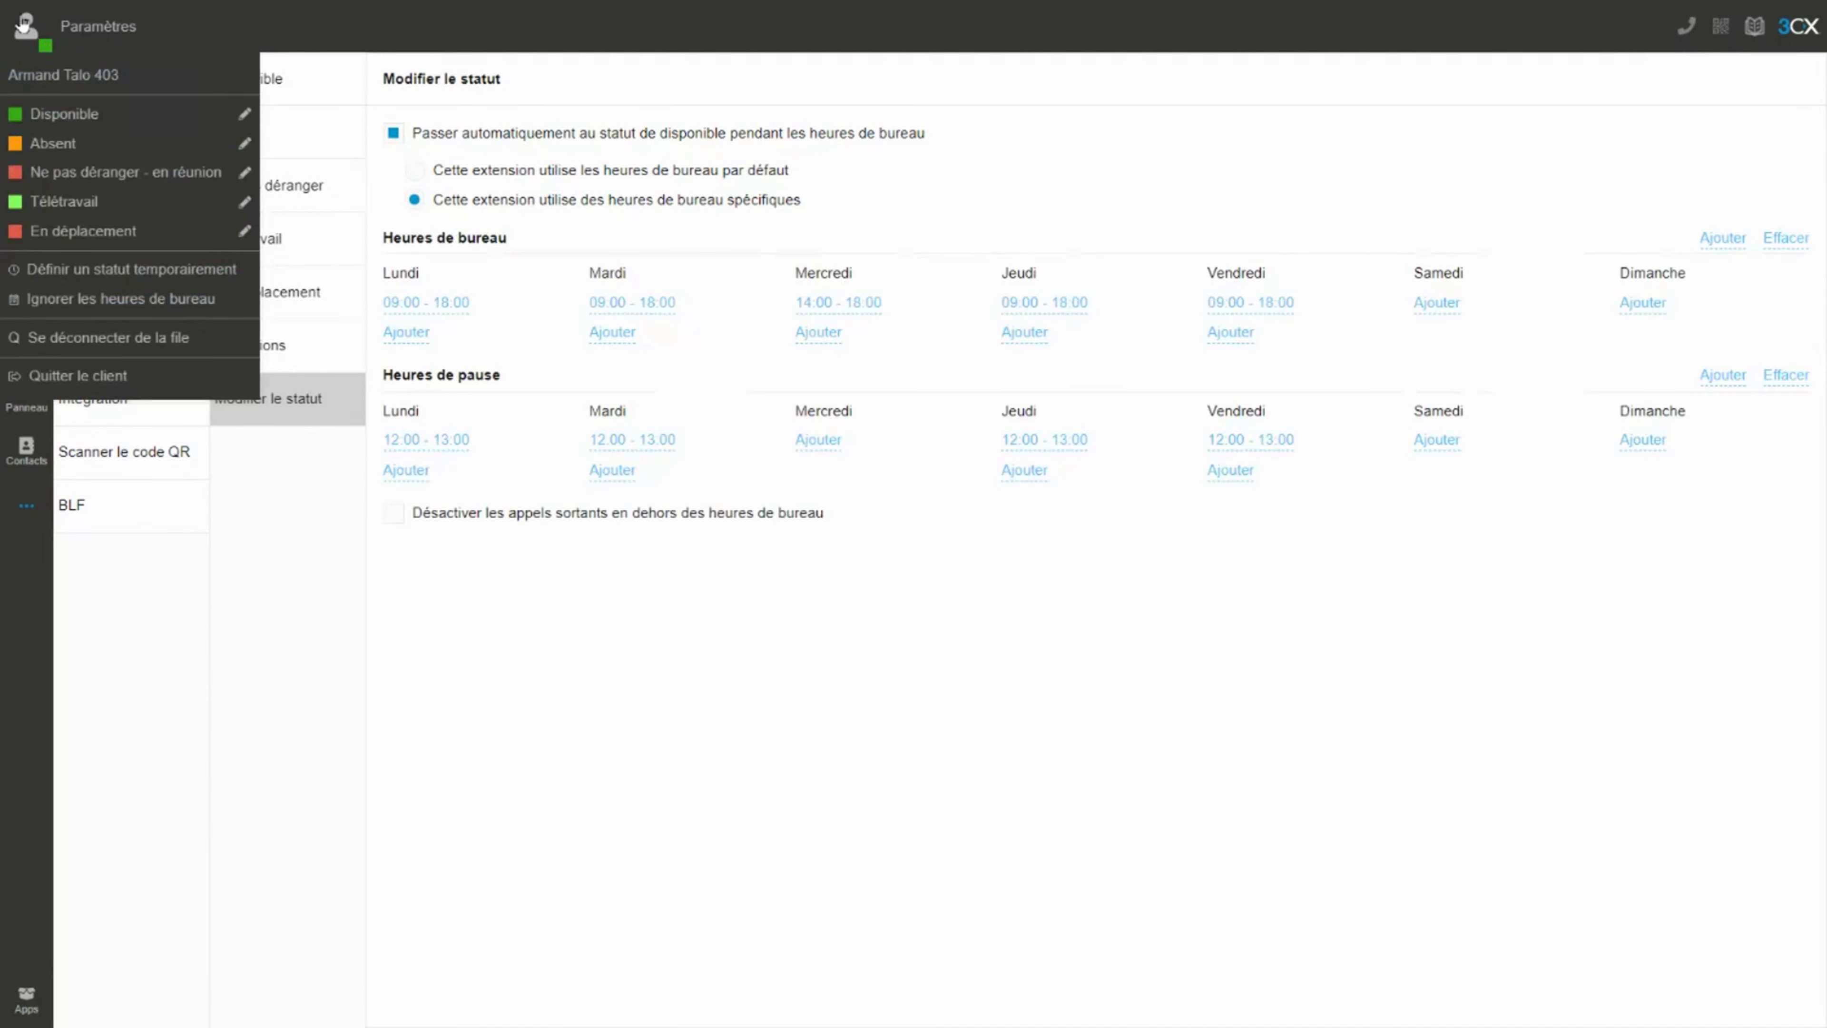
pyautogui.click(25, 25)
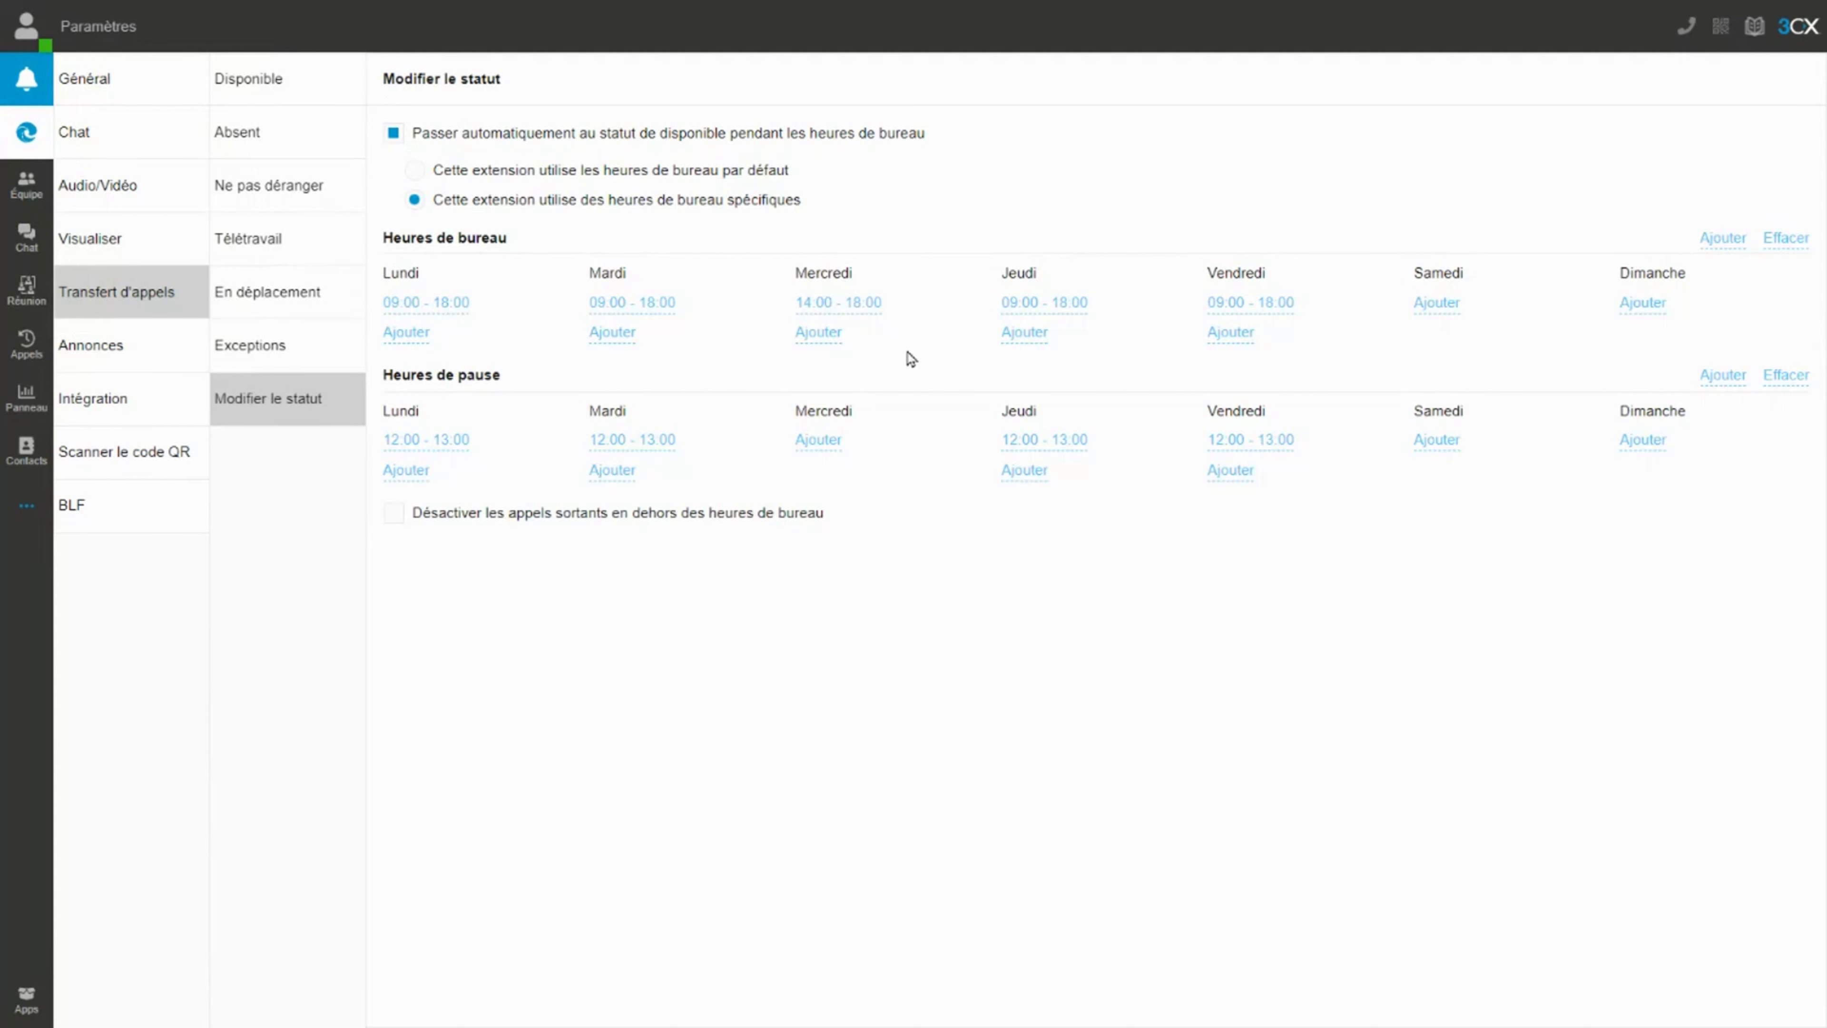
pyautogui.click(26, 28)
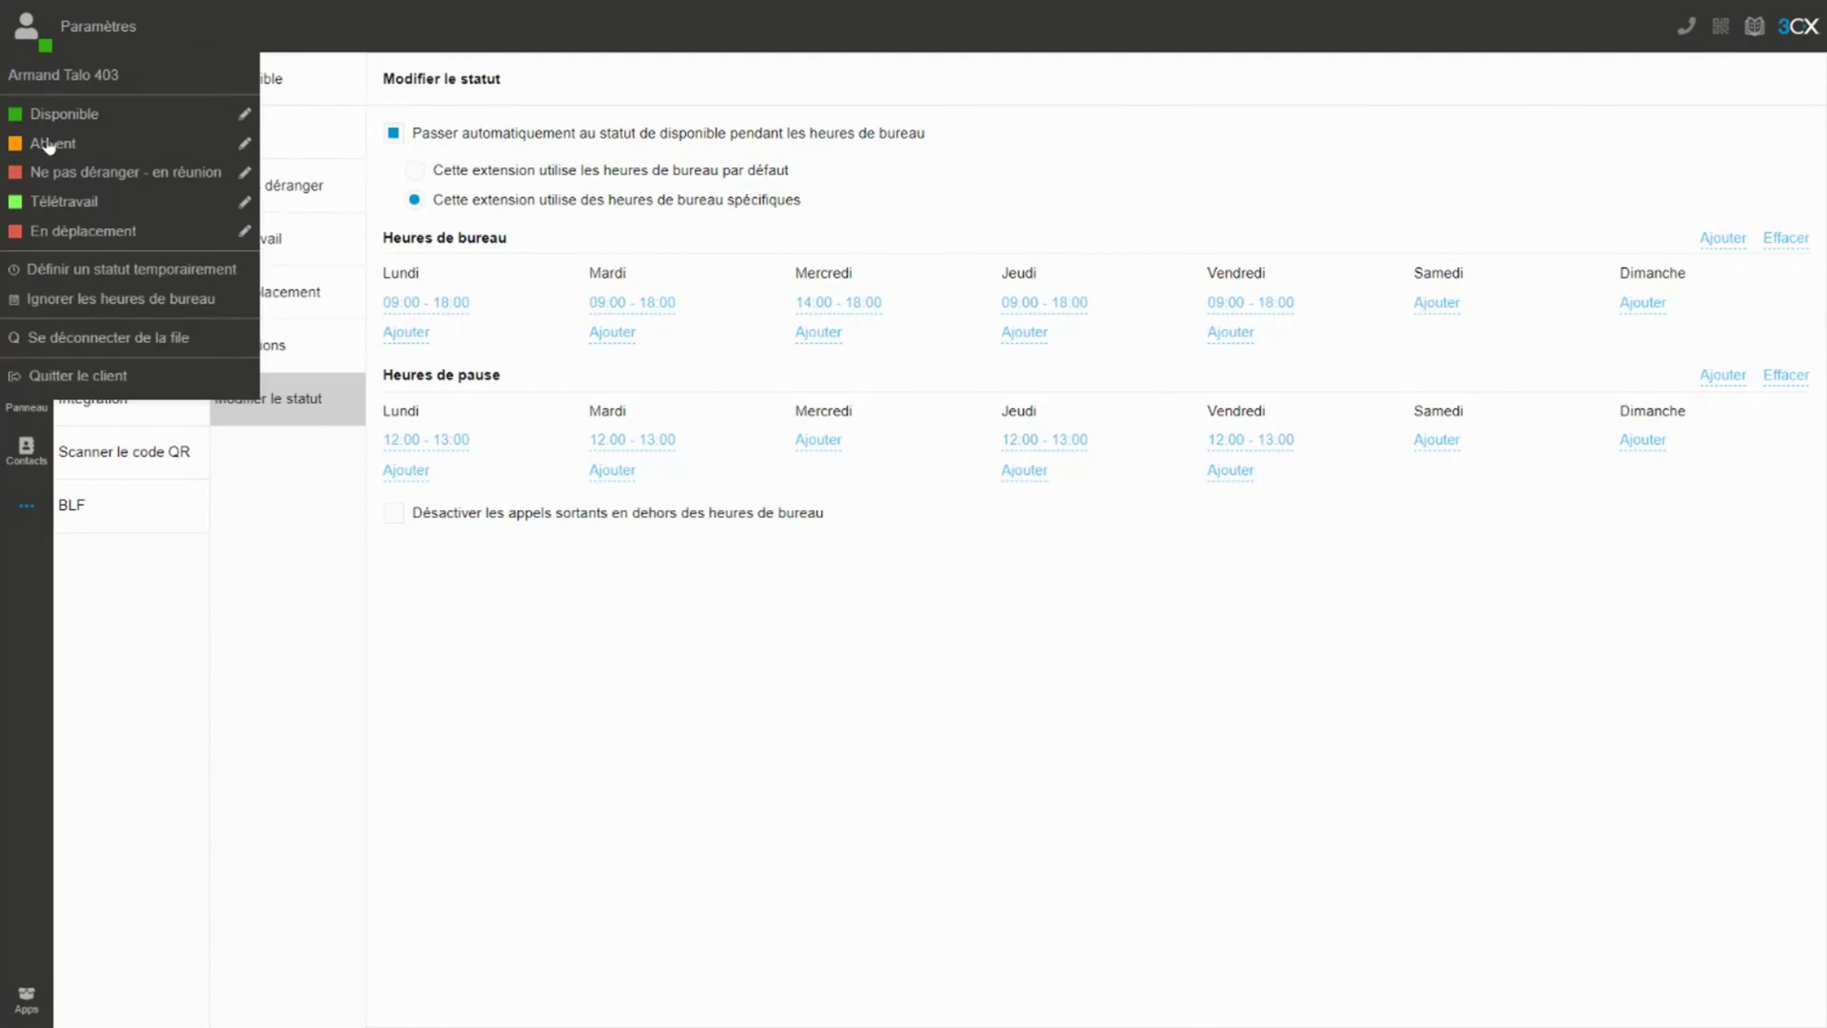
pyautogui.click(33, 27)
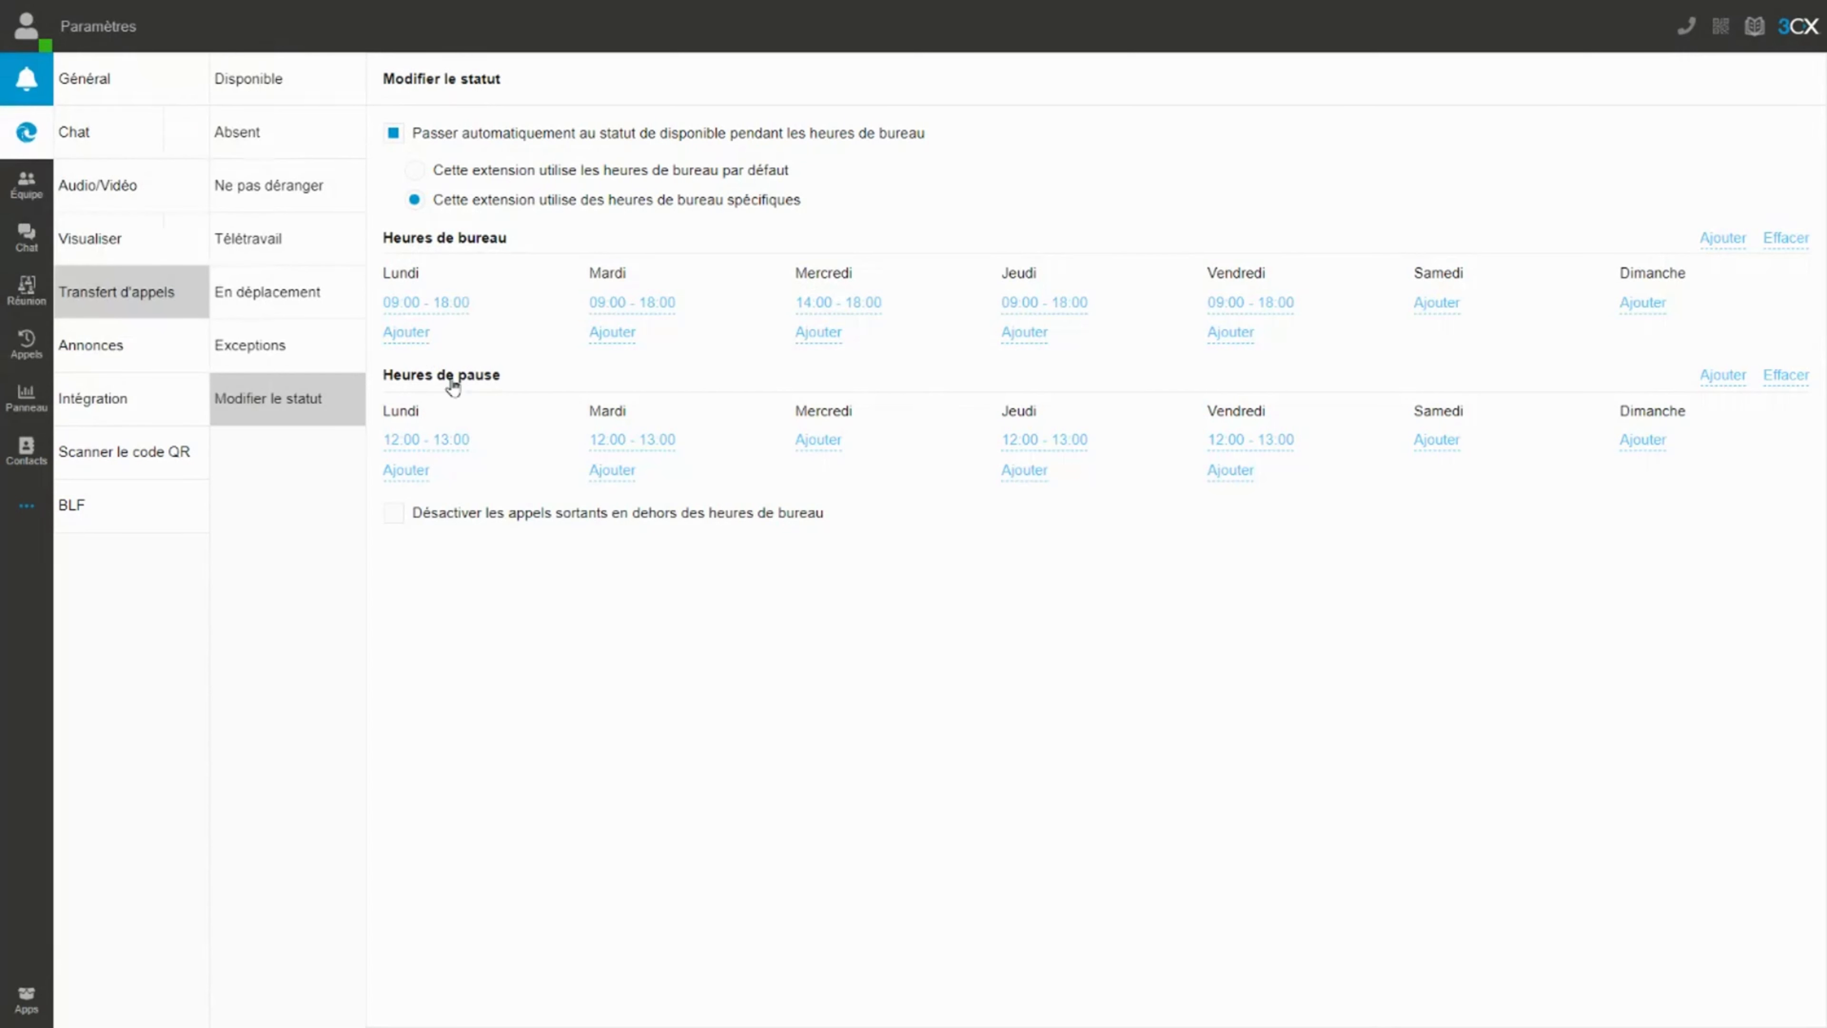
pyautogui.click(27, 32)
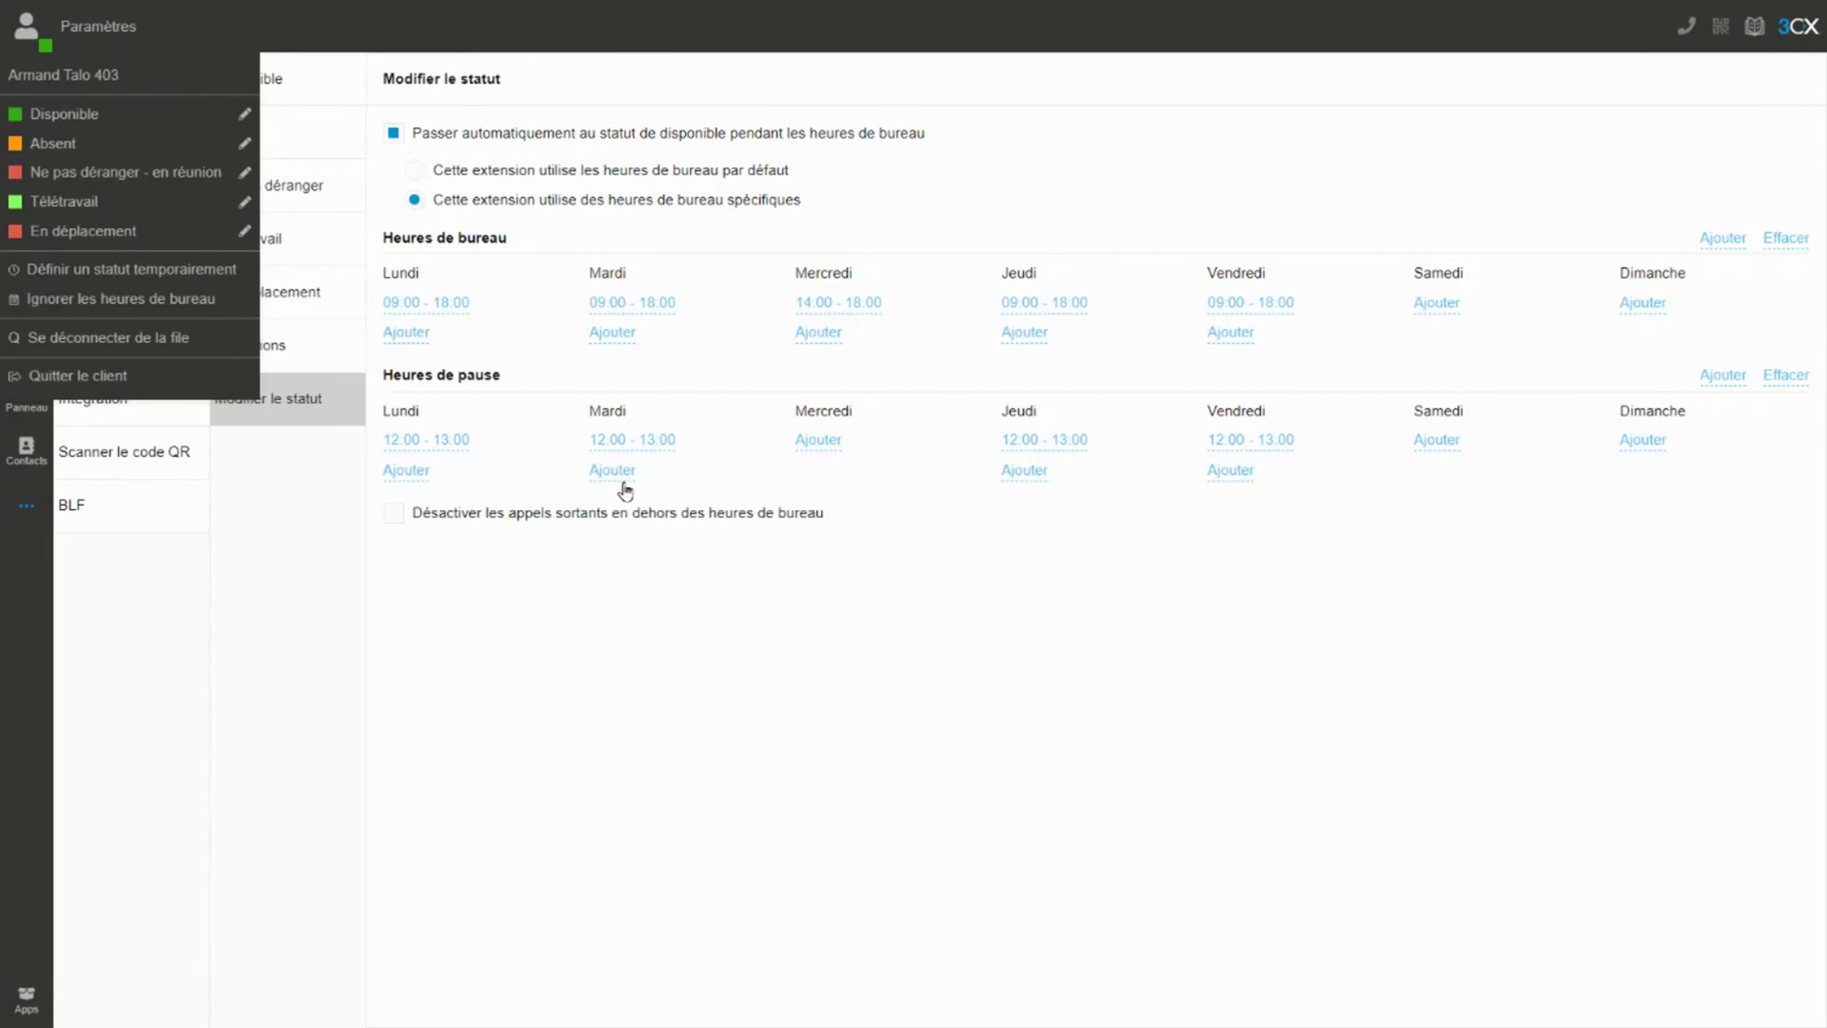
pyautogui.click(649, 585)
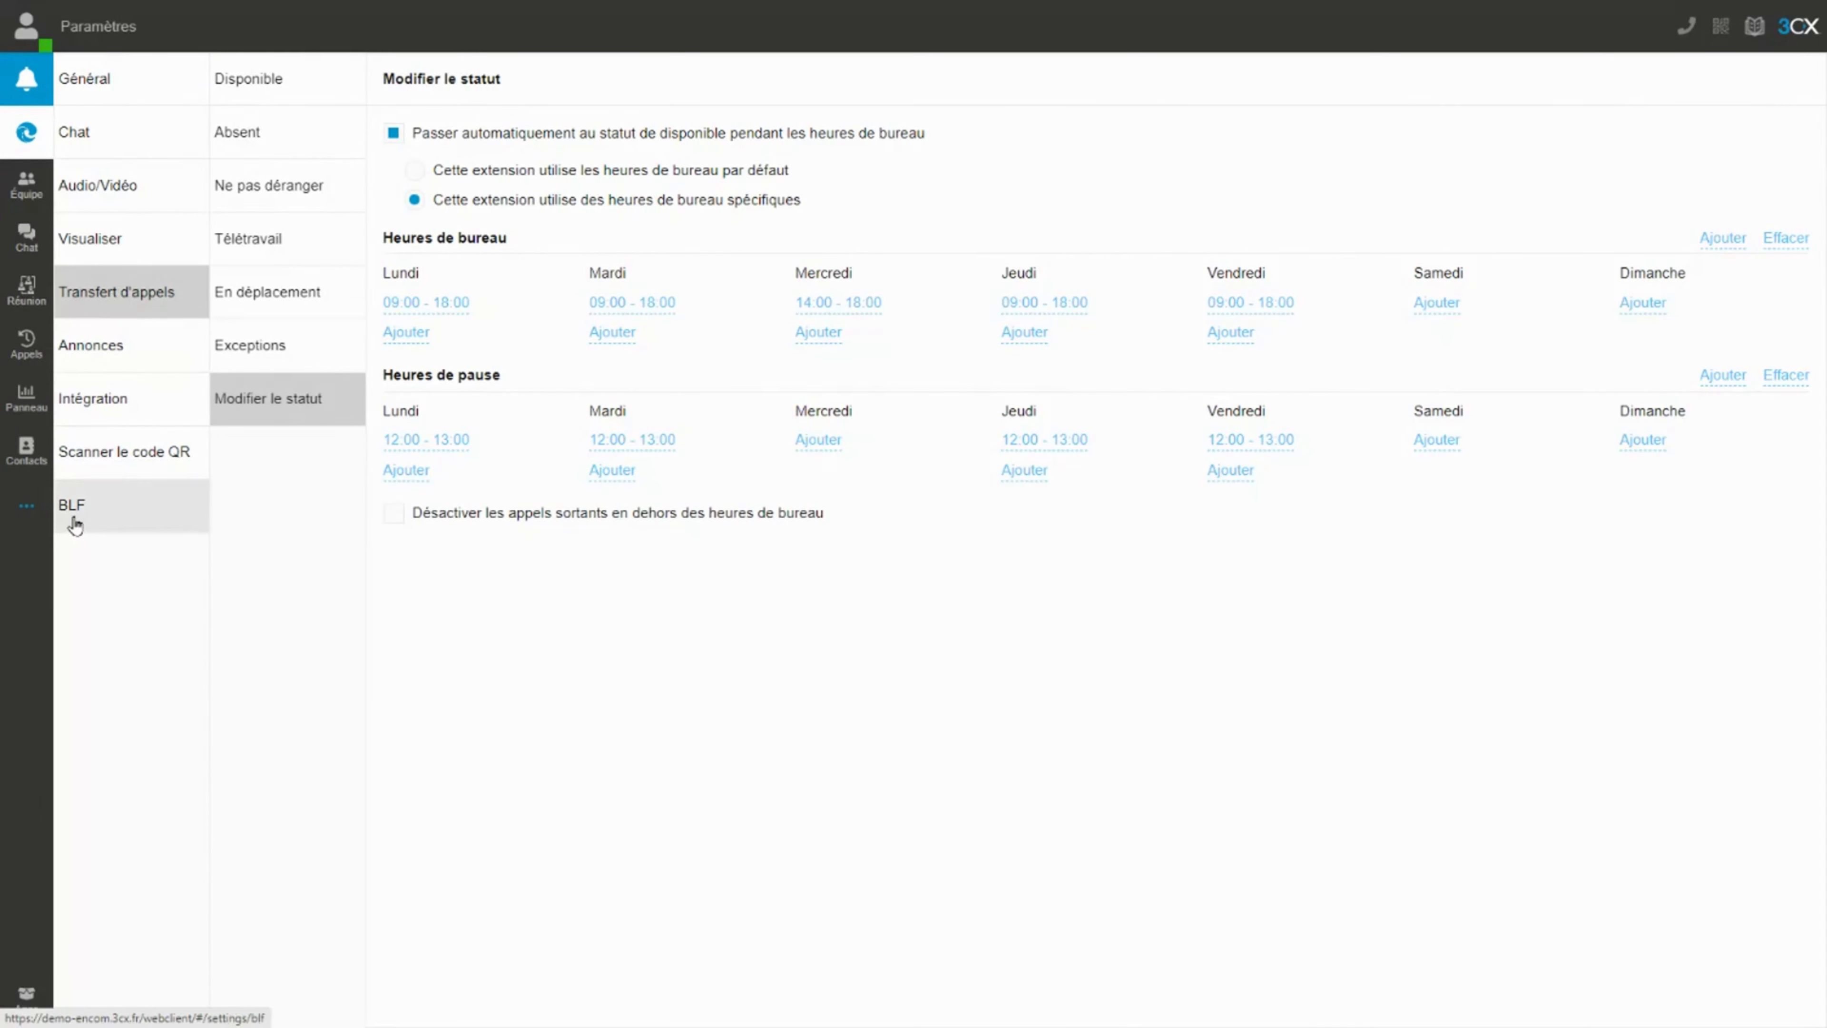
# Show the Annonces greeting settings with the Absent label highlighted, and set the presence status to Absent.
pyautogui.click(34, 508)
pyautogui.click(114, 531)
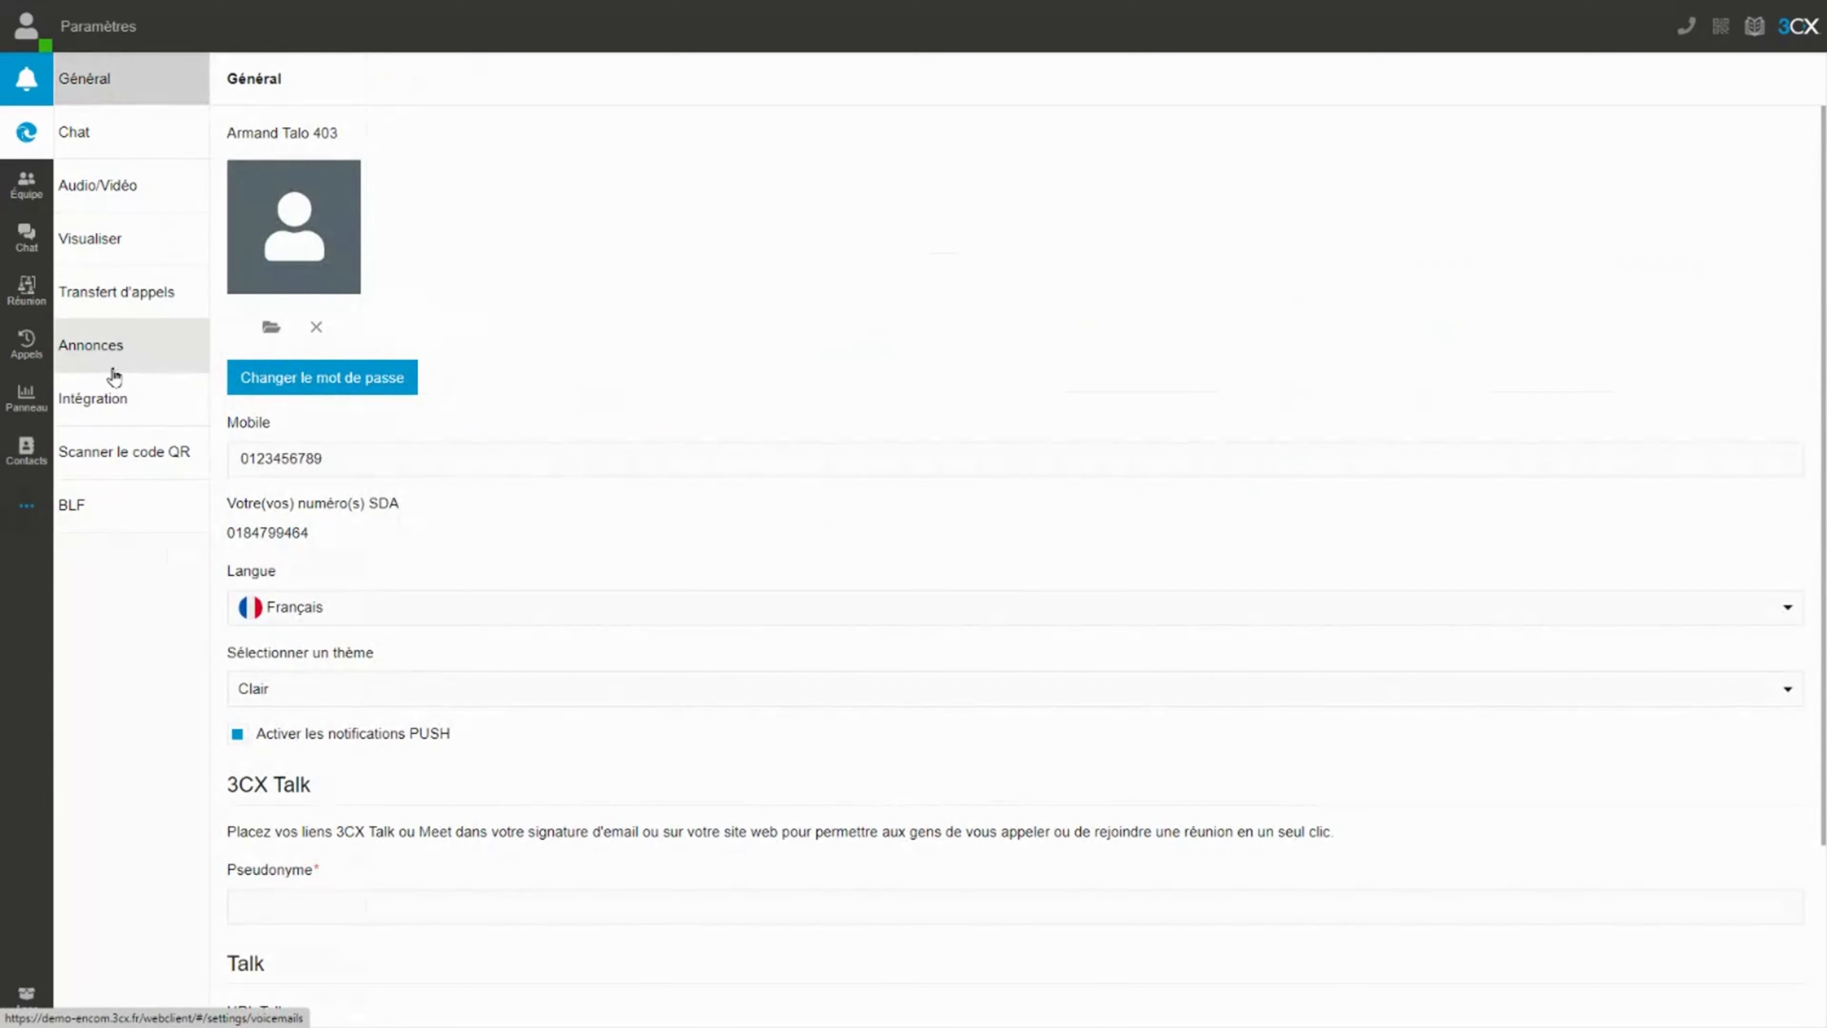
pyautogui.click(105, 347)
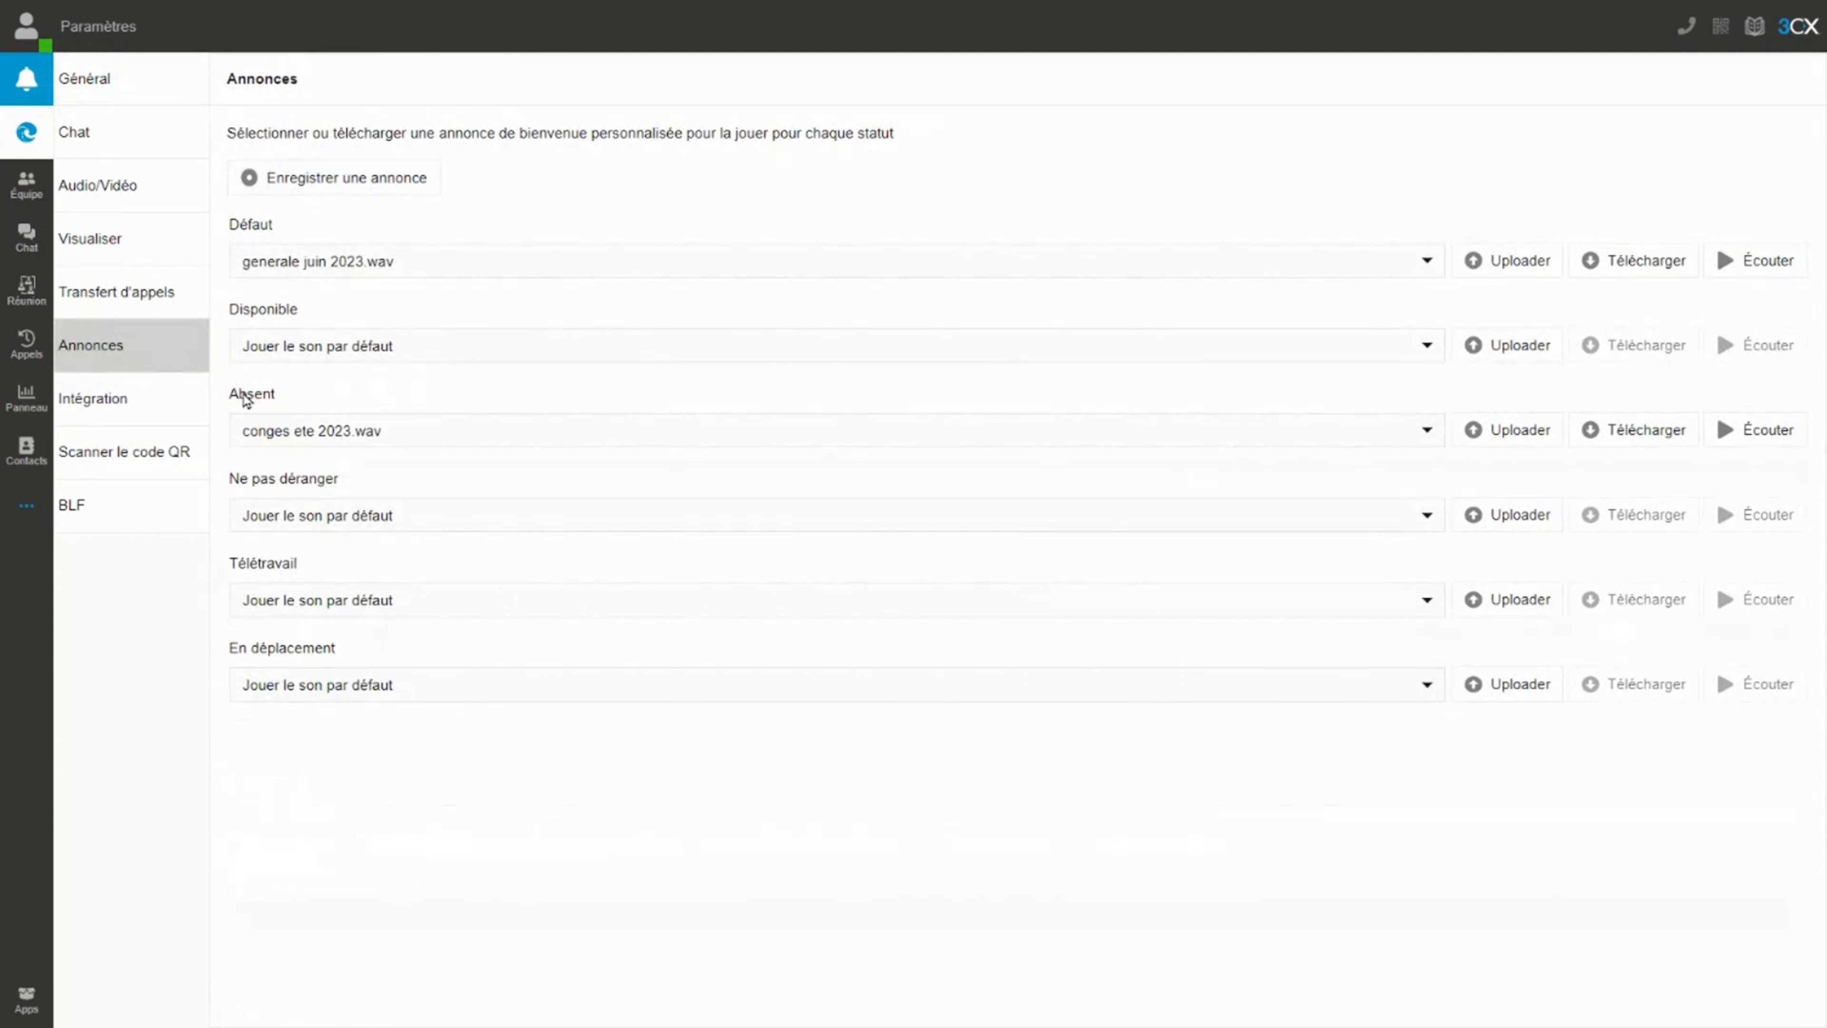
pyautogui.moveTo(293, 401); pyautogui.dragTo(232, 400)
pyautogui.click(27, 21)
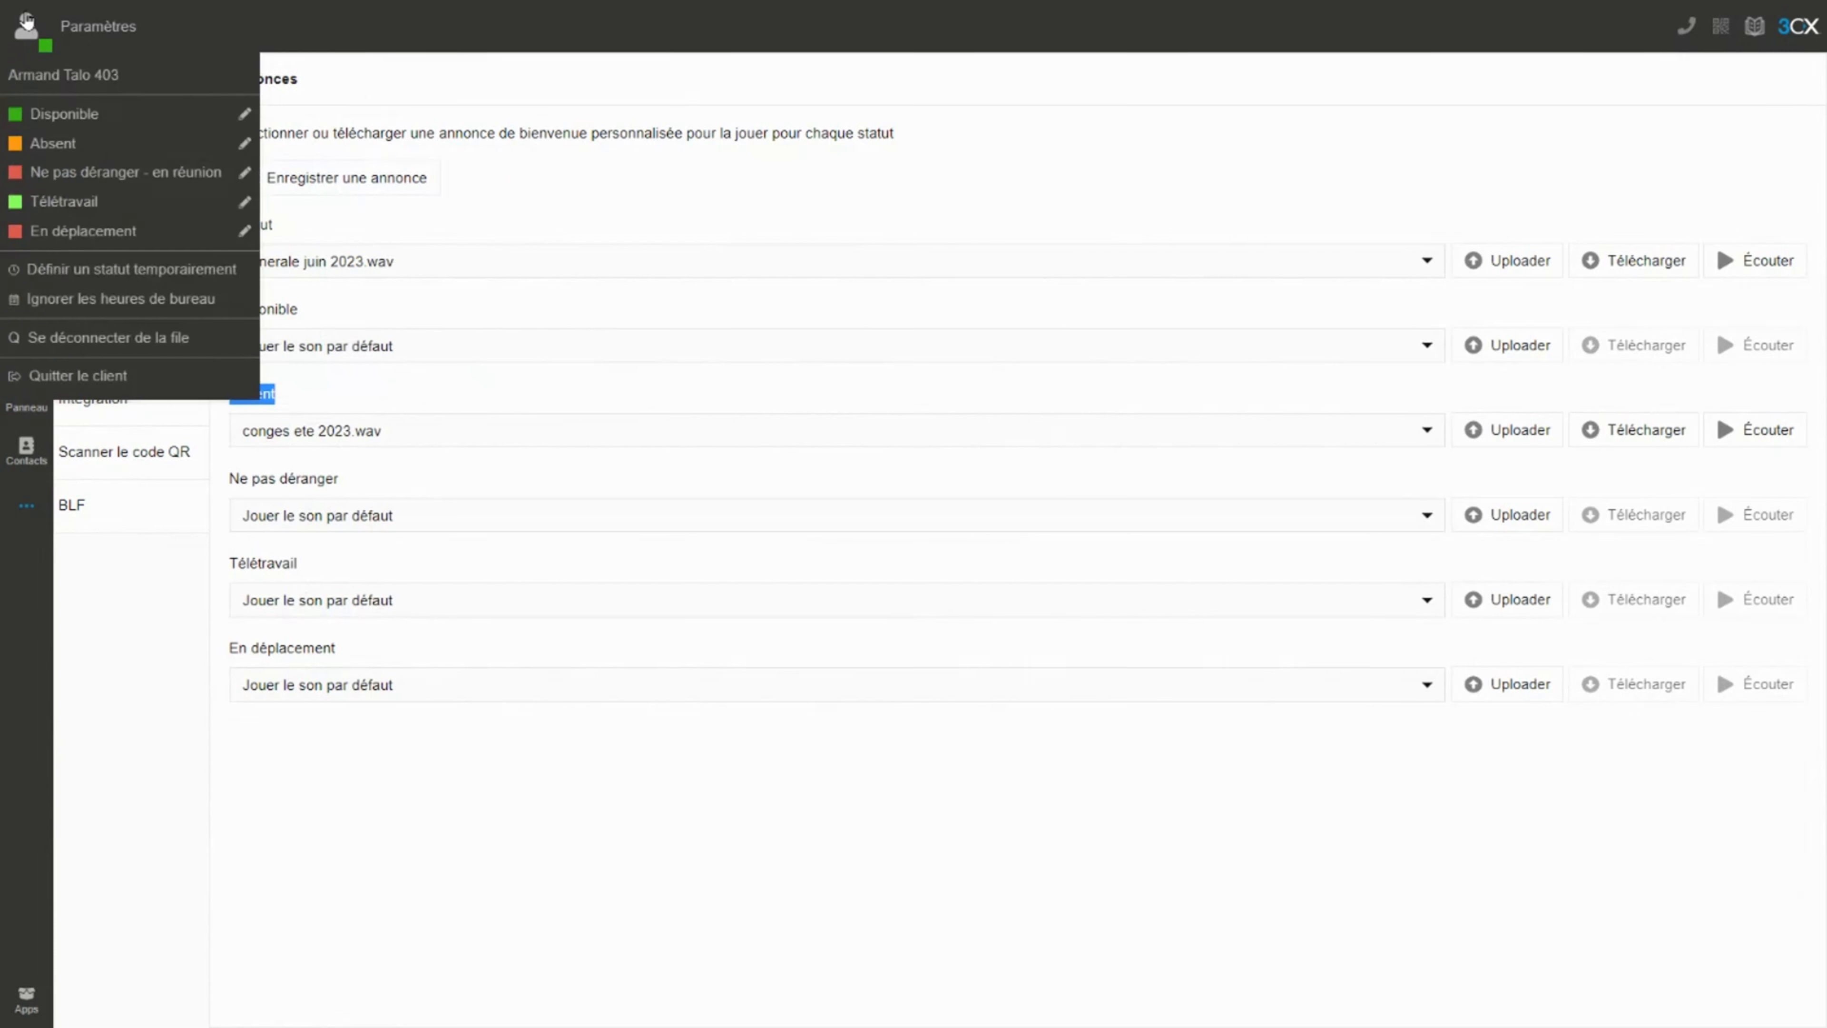
pyautogui.click(57, 129)
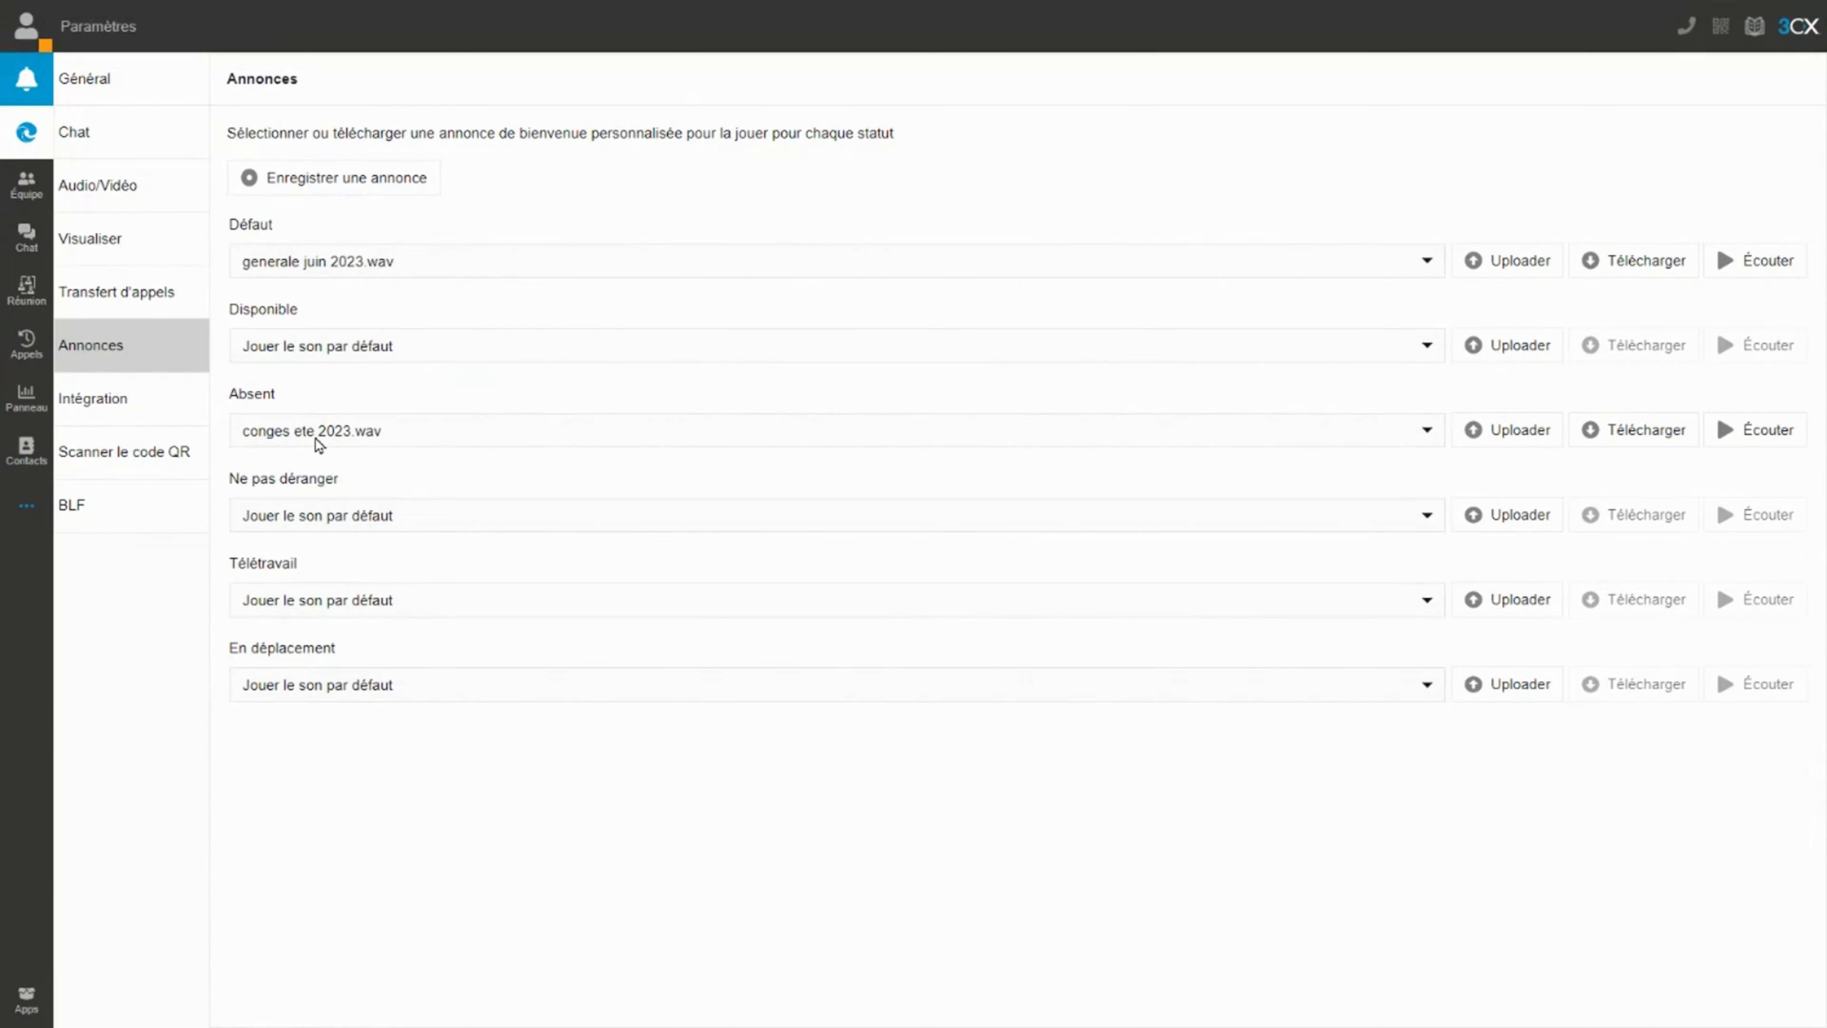
# In the BLF settings, show the dialer with its BLF keys and move the fifth entry above the Parking partagé SP1 entry.
pyautogui.click(115, 513)
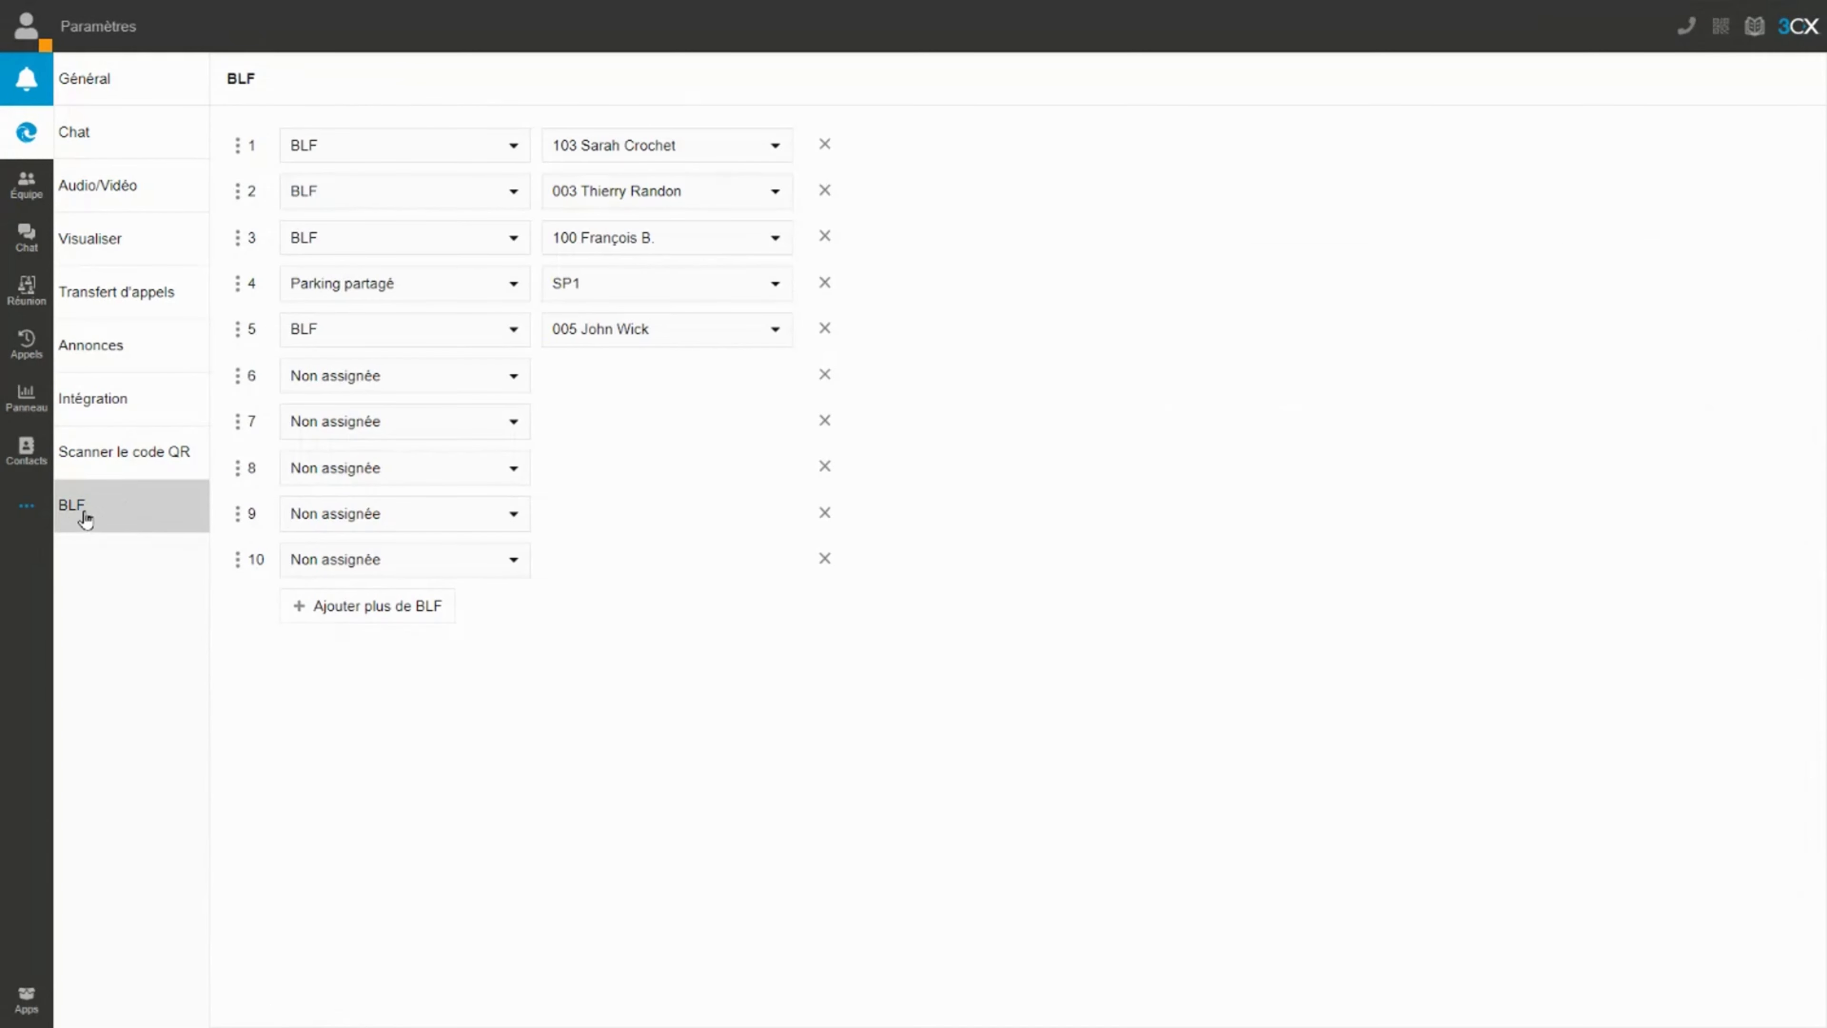
pyautogui.click(1689, 32)
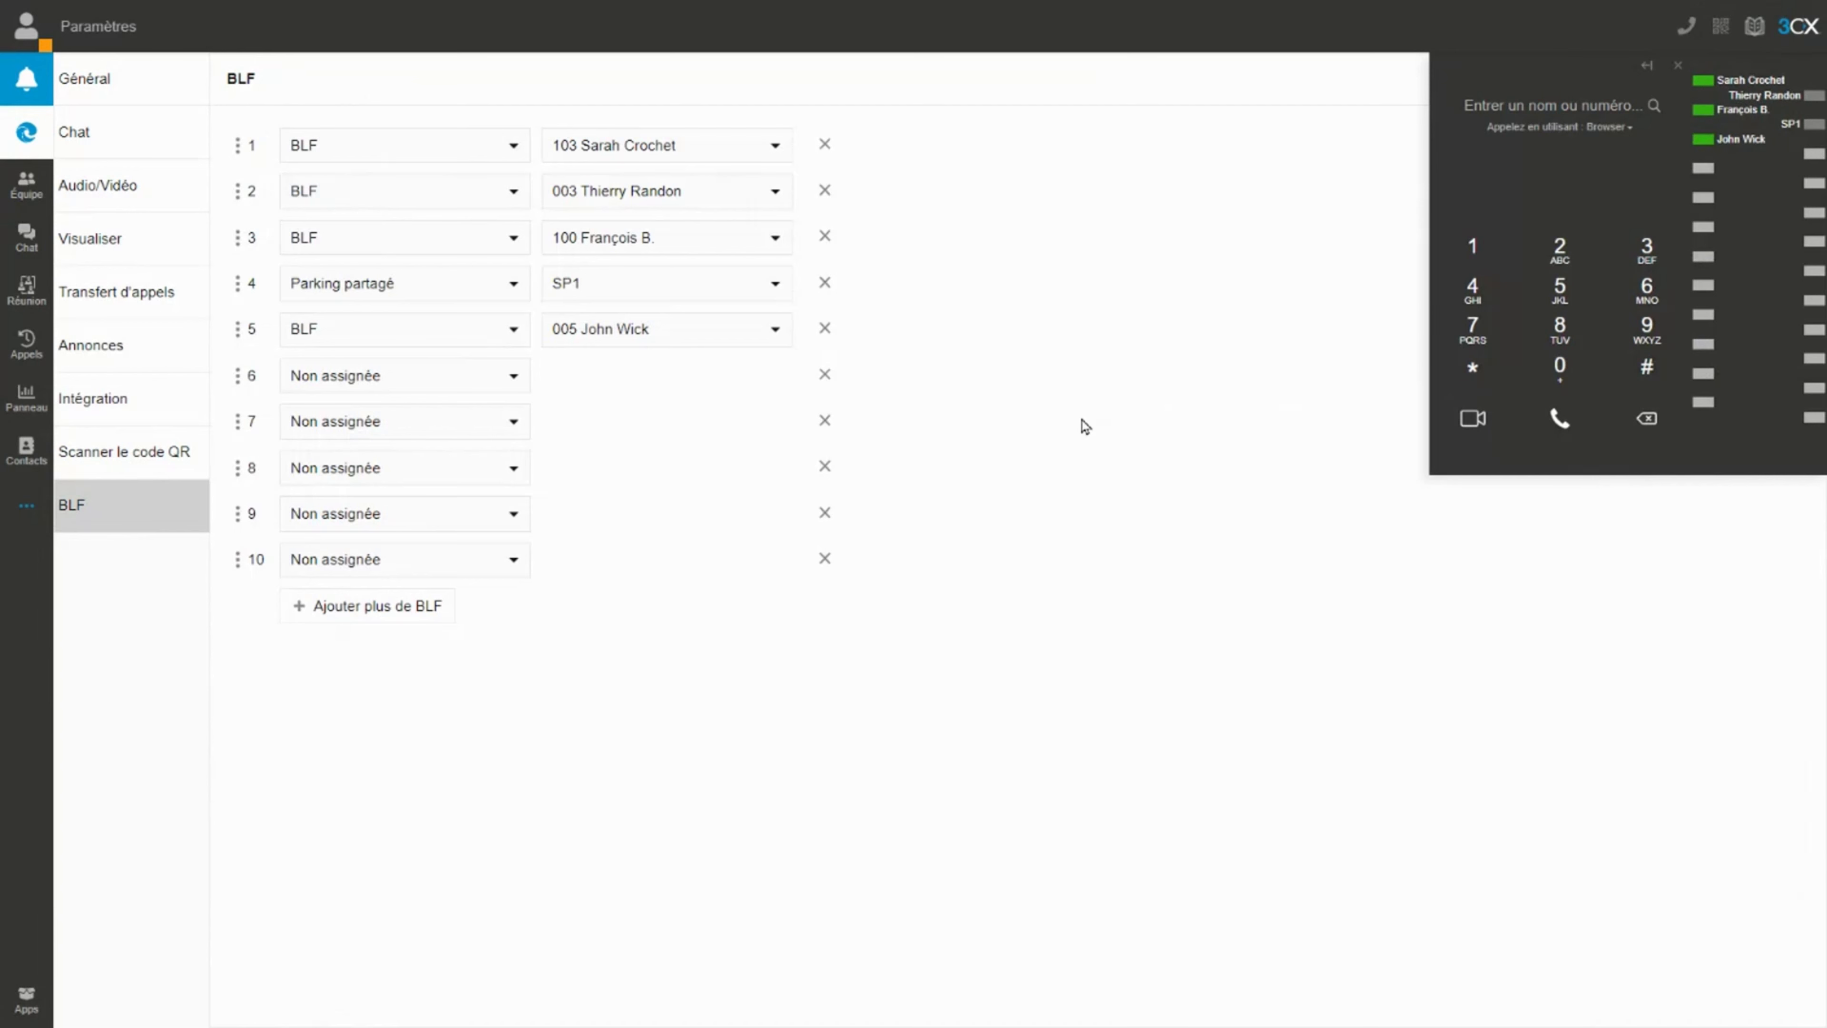
pyautogui.moveTo(237, 344); pyautogui.dragTo(546, 287)
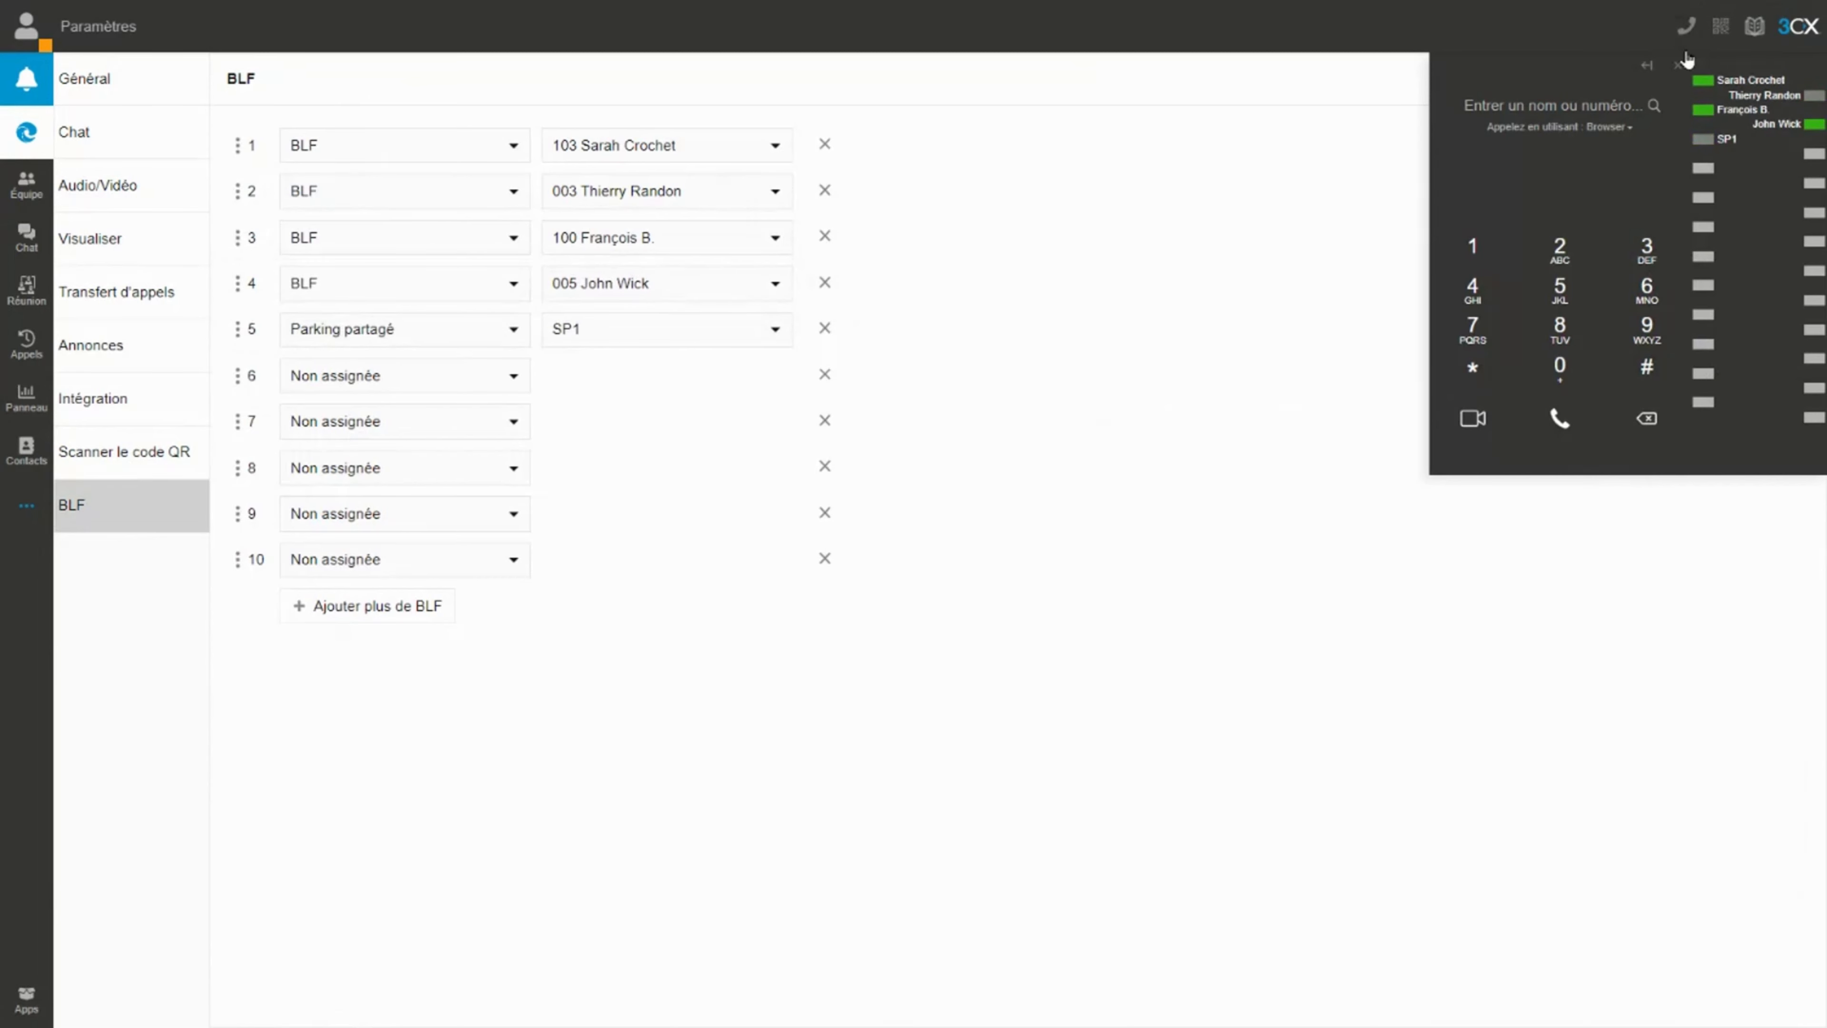
# Hide and show the dialer's BLF keys, and close the dialer on the Équipe page.
pyautogui.click(1647, 66)
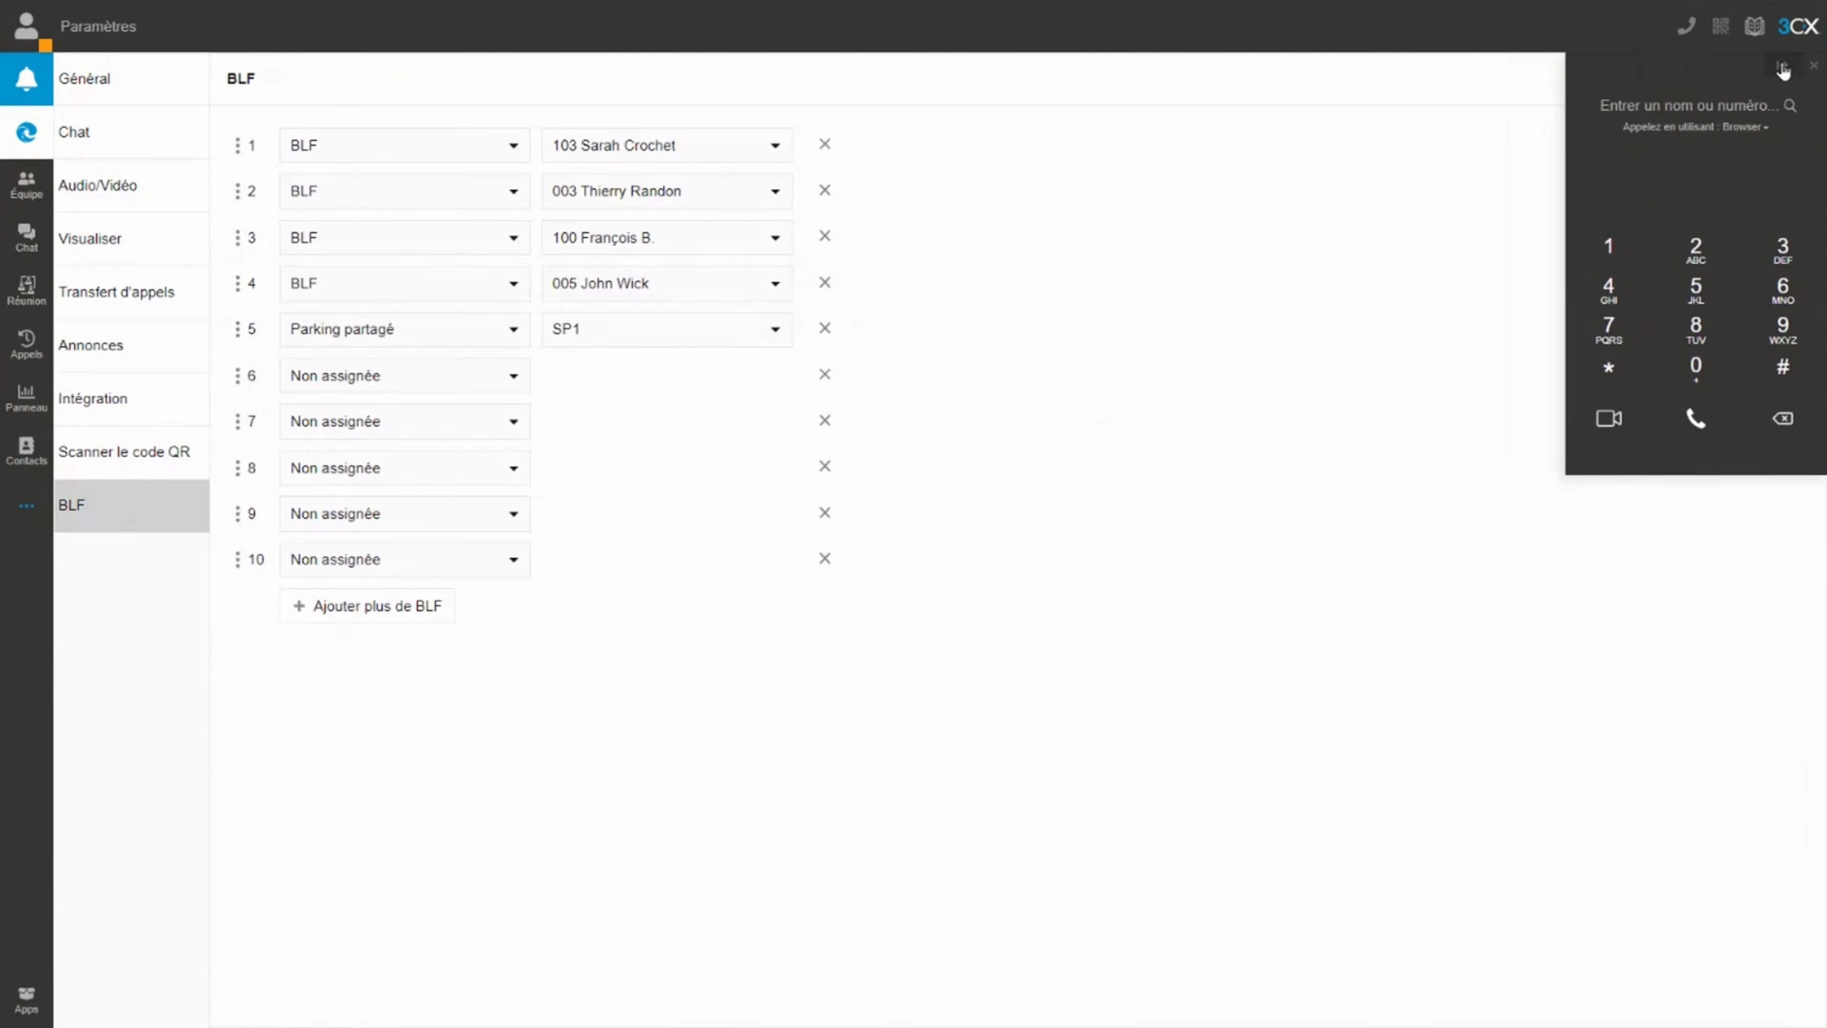
pyautogui.click(1781, 71)
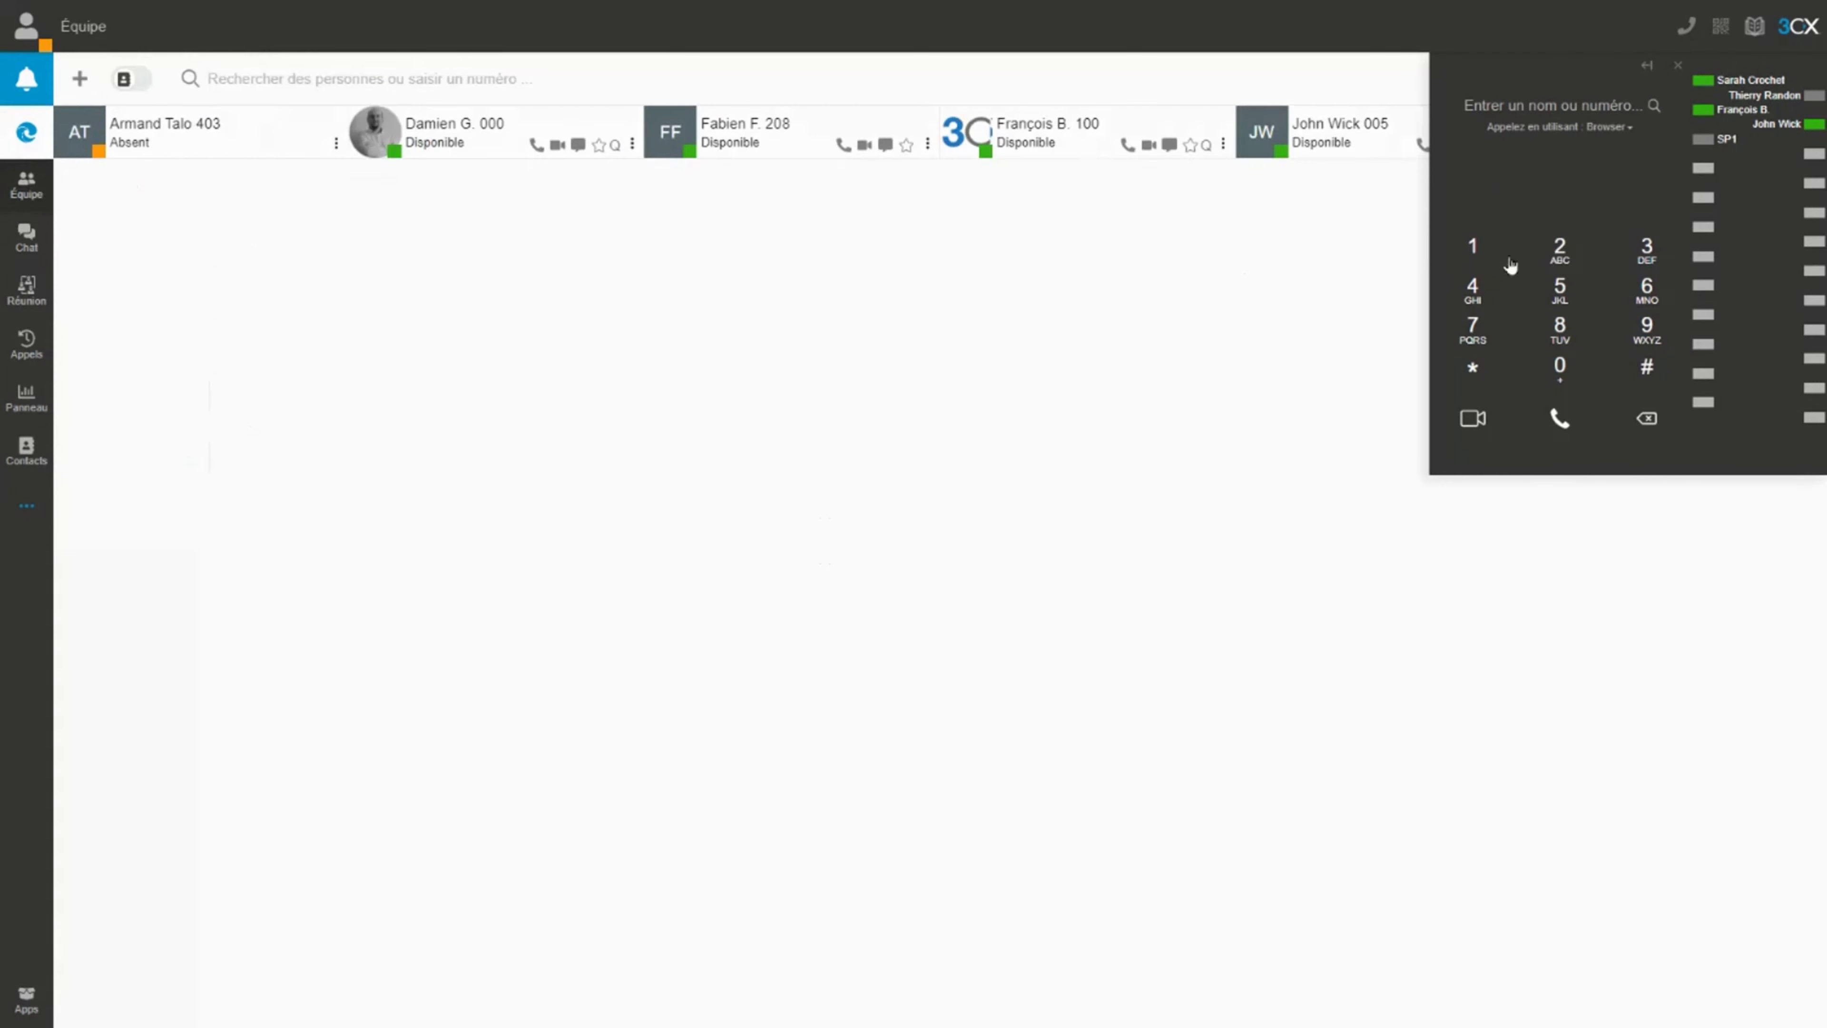
pyautogui.click(1678, 66)
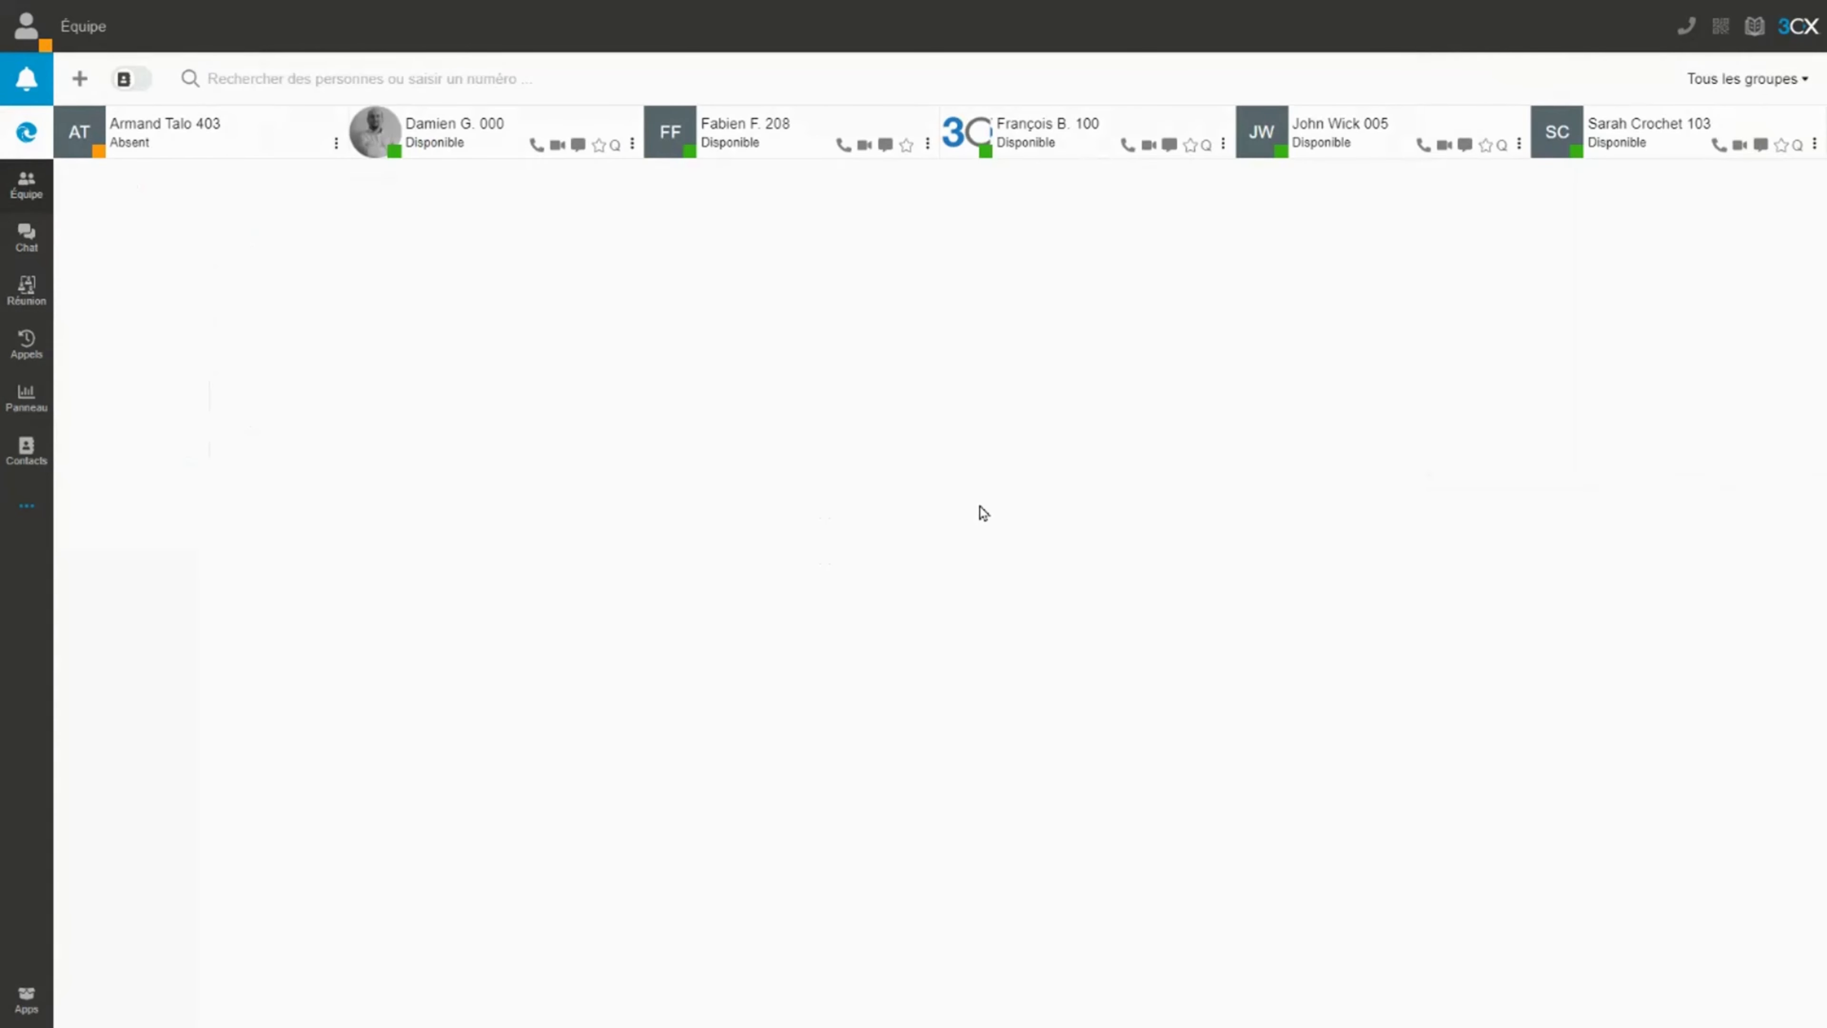